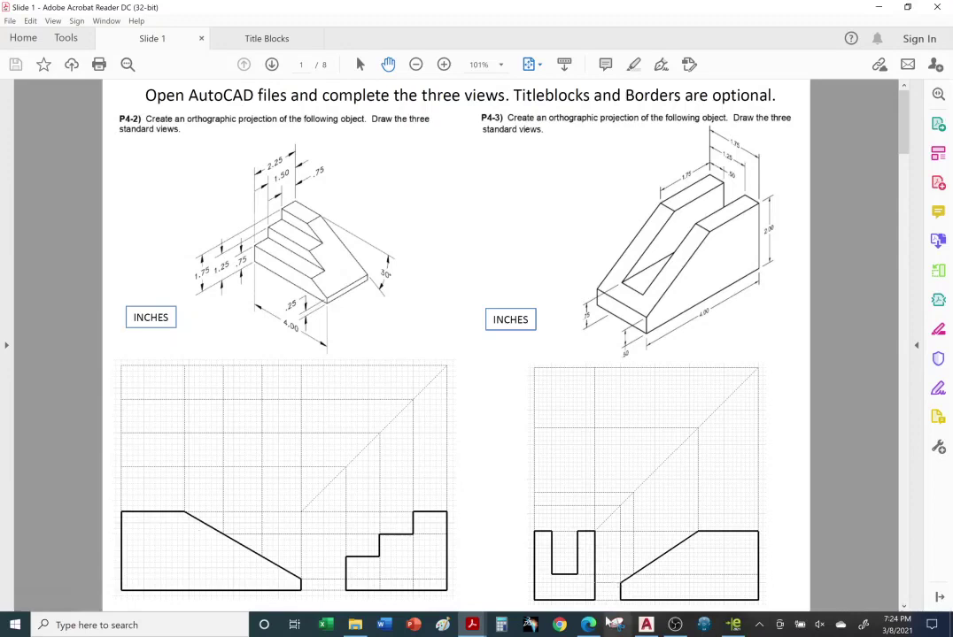
- Switch to the P4-2 drawing in AutoCAD and start opening an existing drawing file
left_click(646, 625)
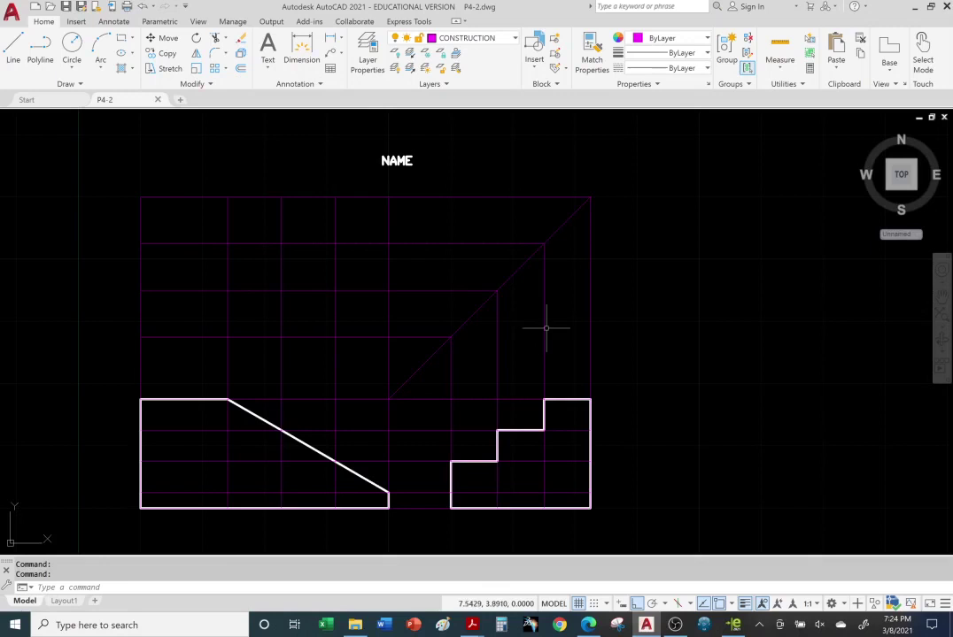
middle_click_drag(521, 357, 593, 345)
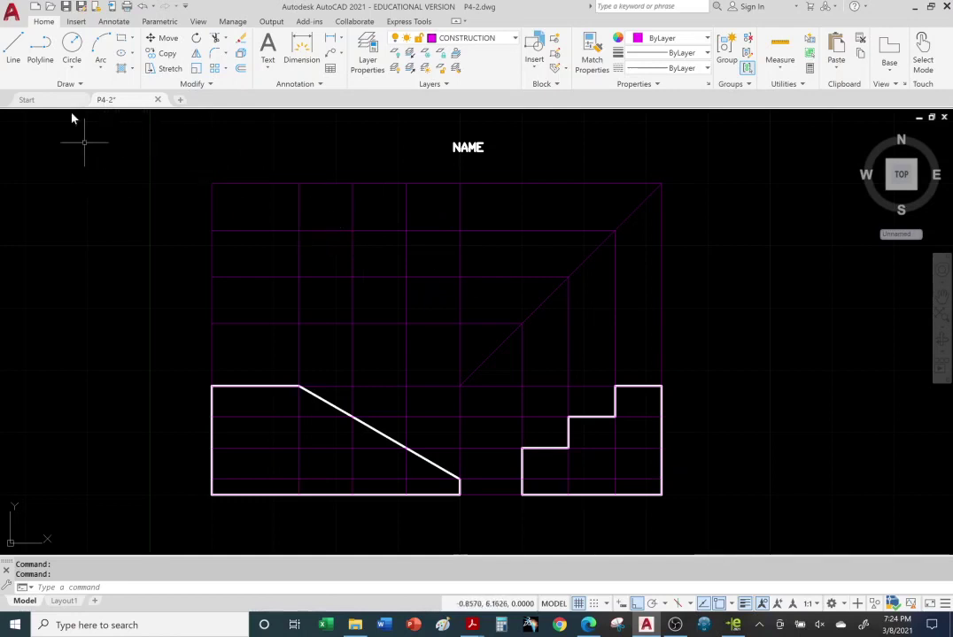
left_click(51, 7)
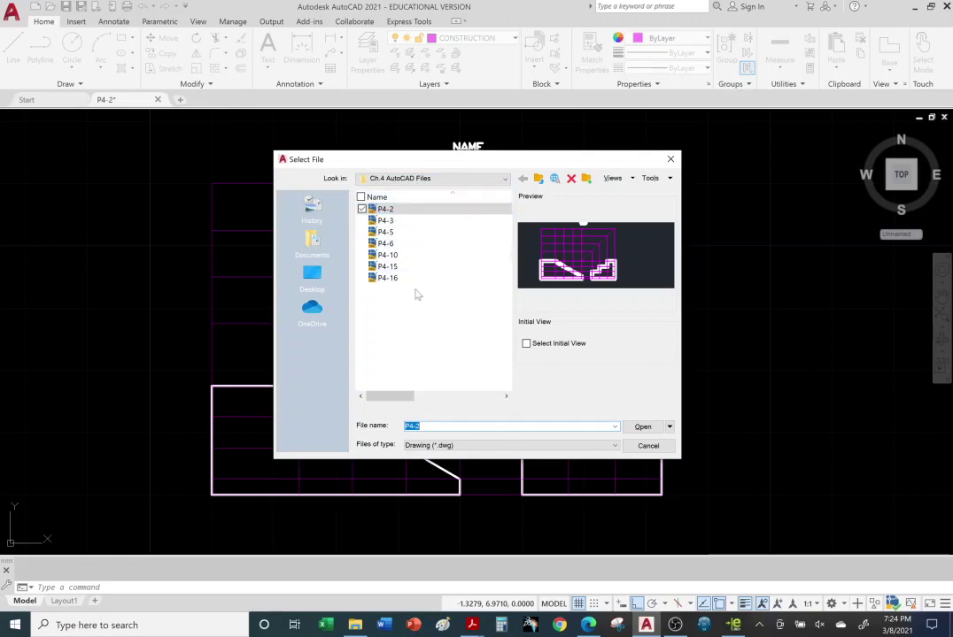
- Try the Drawing Template (*.dwt) file type and return the filter to Drawing (*.dwg)
left_click(614, 448)
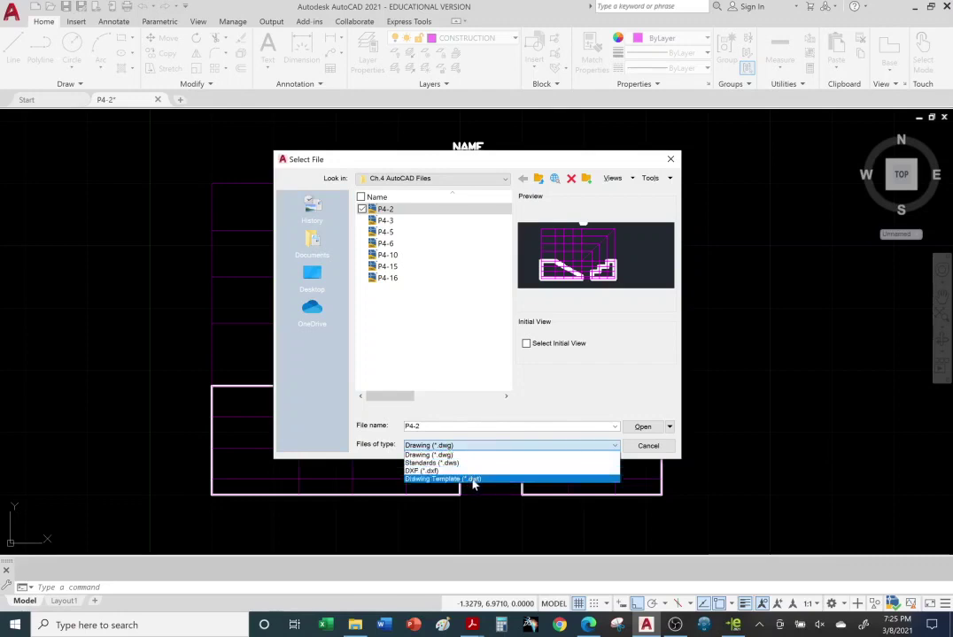
left_click(474, 483)
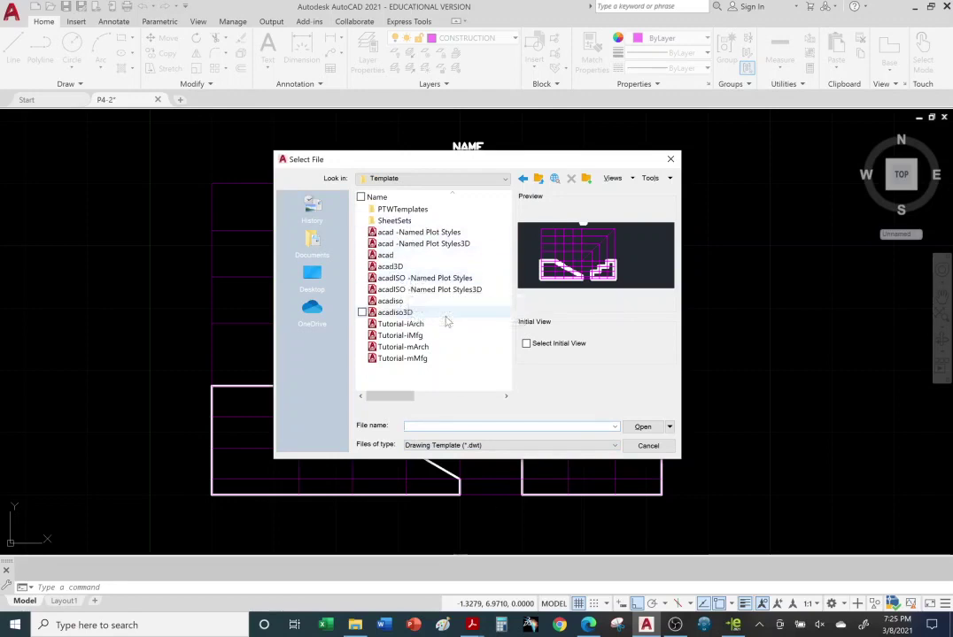
left_click(614, 445)
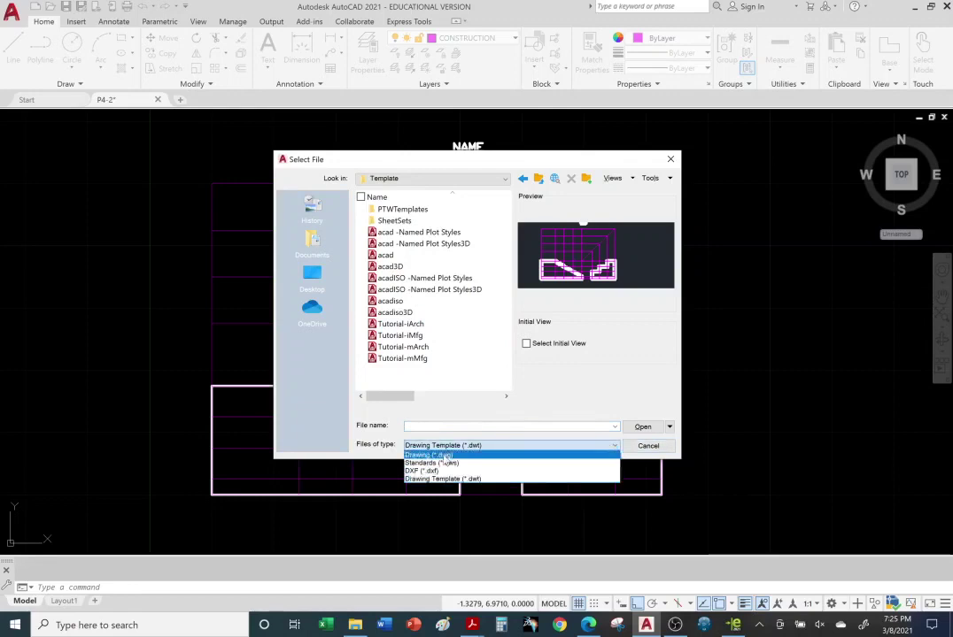
left_click(444, 455)
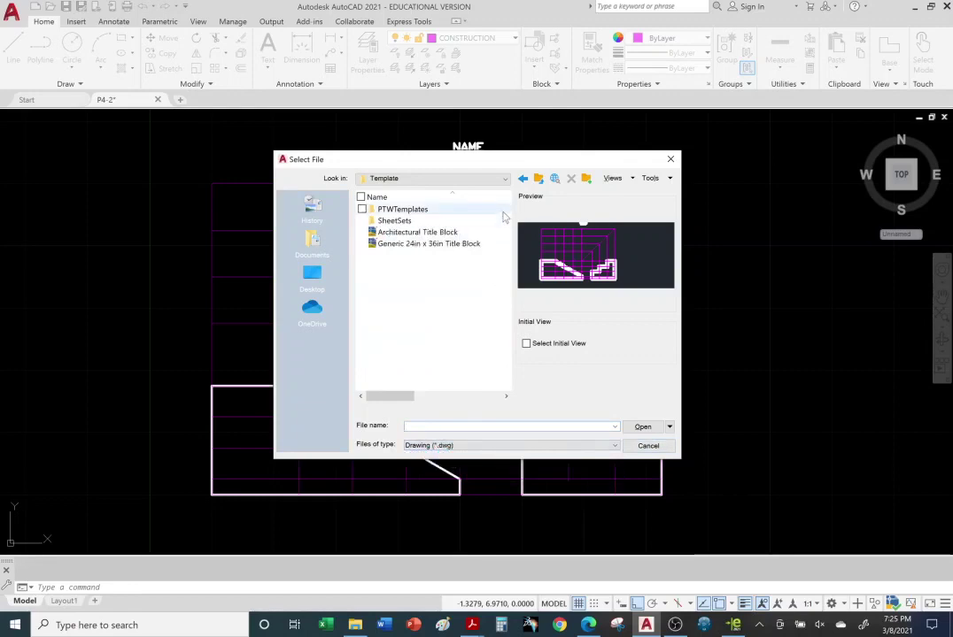
- Browse the PATRIOT (E:) drive to the Ch.4 folder inside El Camino and CADD5
left_click(505, 179)
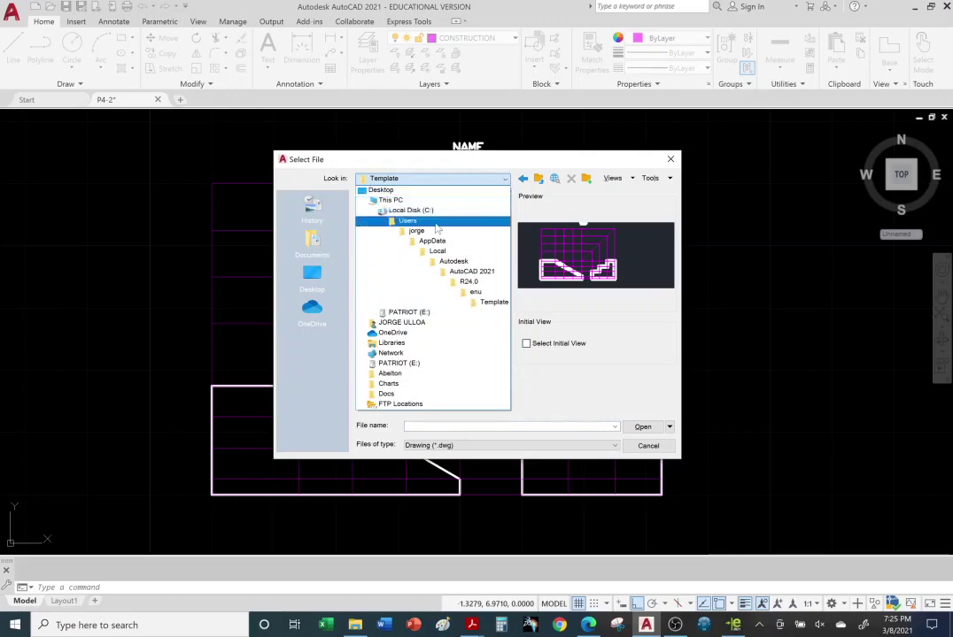
left_click(423, 312)
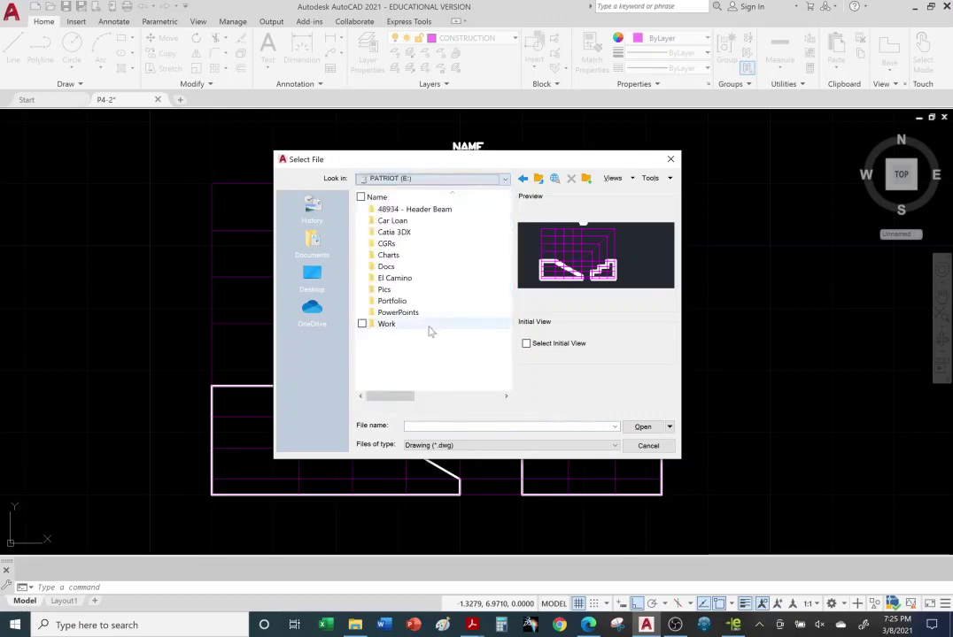
double_click(416, 280)
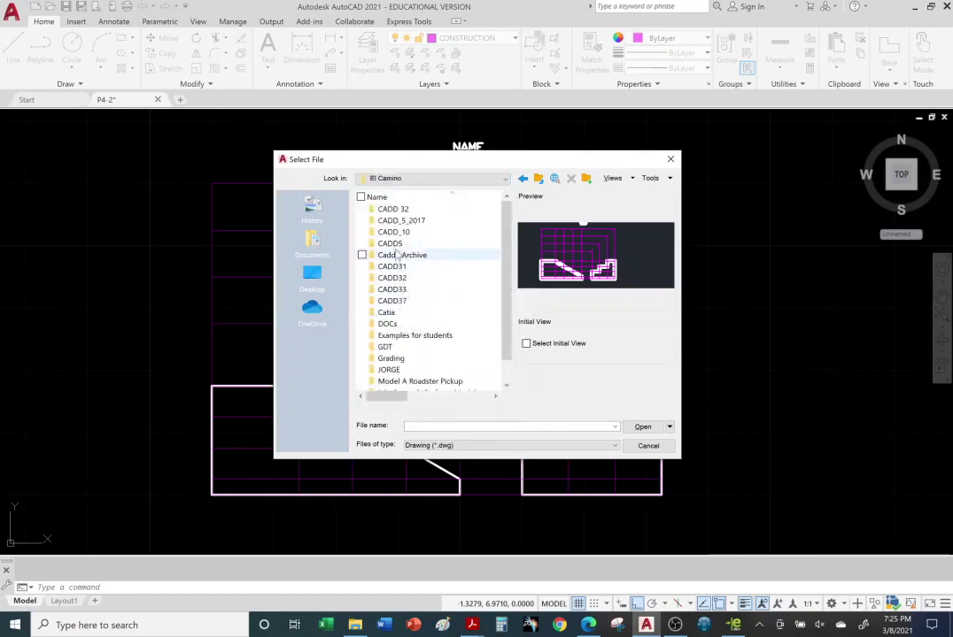
double_click(390, 243)
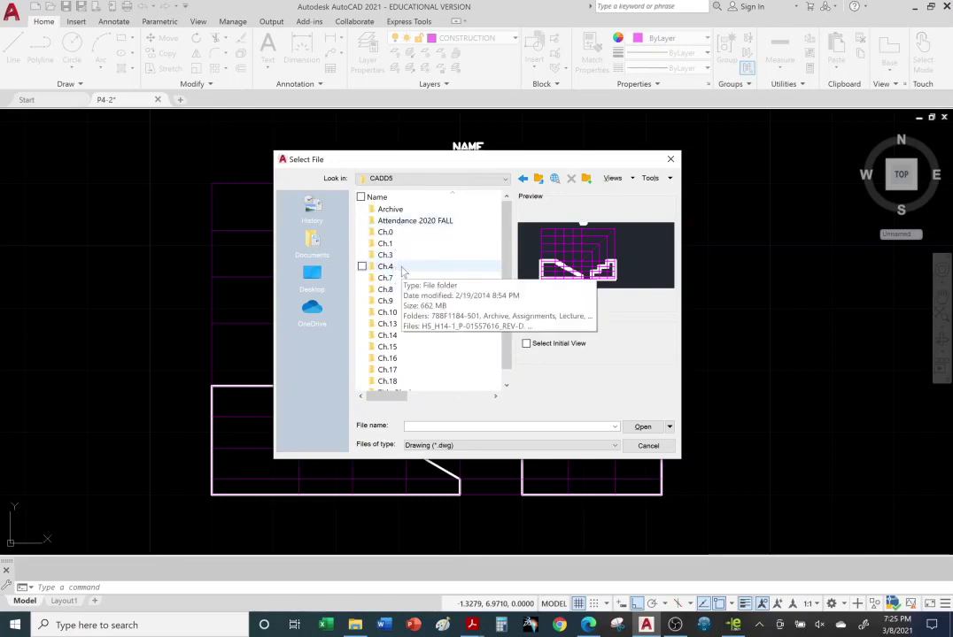
double_click(401, 270)
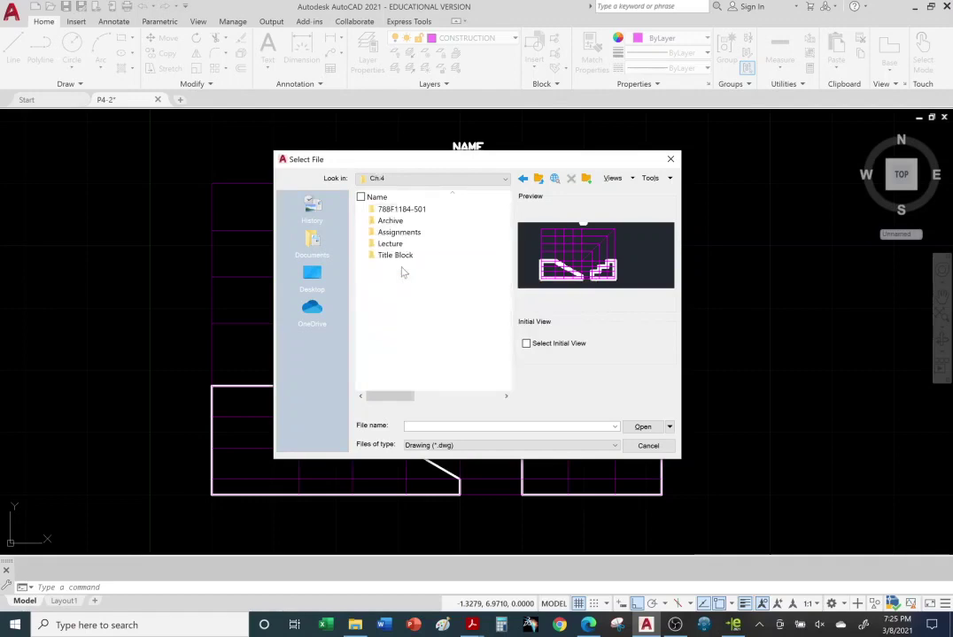
- Browse through Assignments and AutoCAD Files to the unzipped Ch.4 AutoCAD Files folder, checking the zipped copy's extraction option on the way
left_click(400, 235)
double_click(401, 235)
left_click(402, 235)
double_click(403, 235)
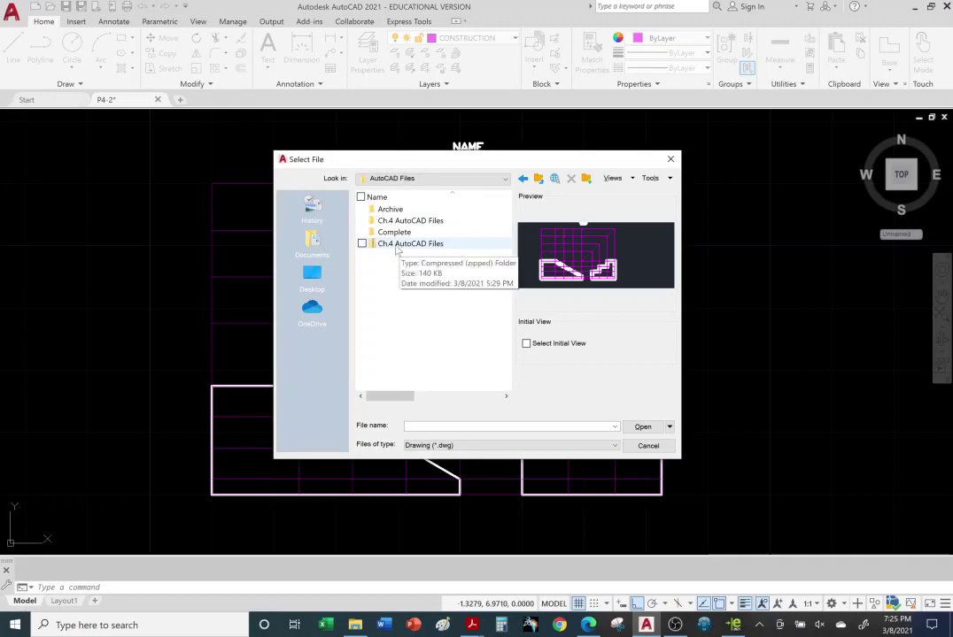
right_click(391, 247)
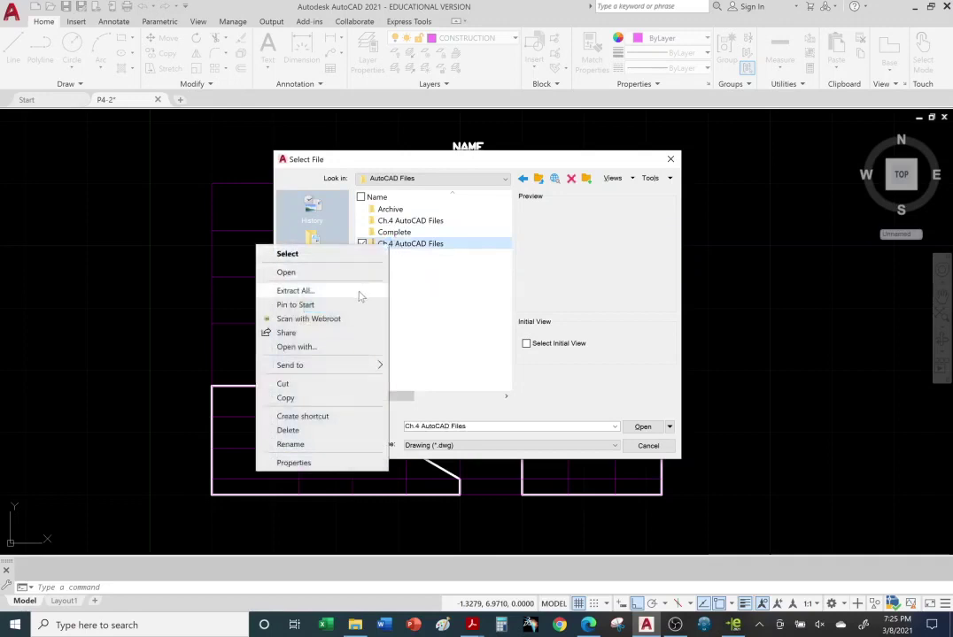
left_click(446, 300)
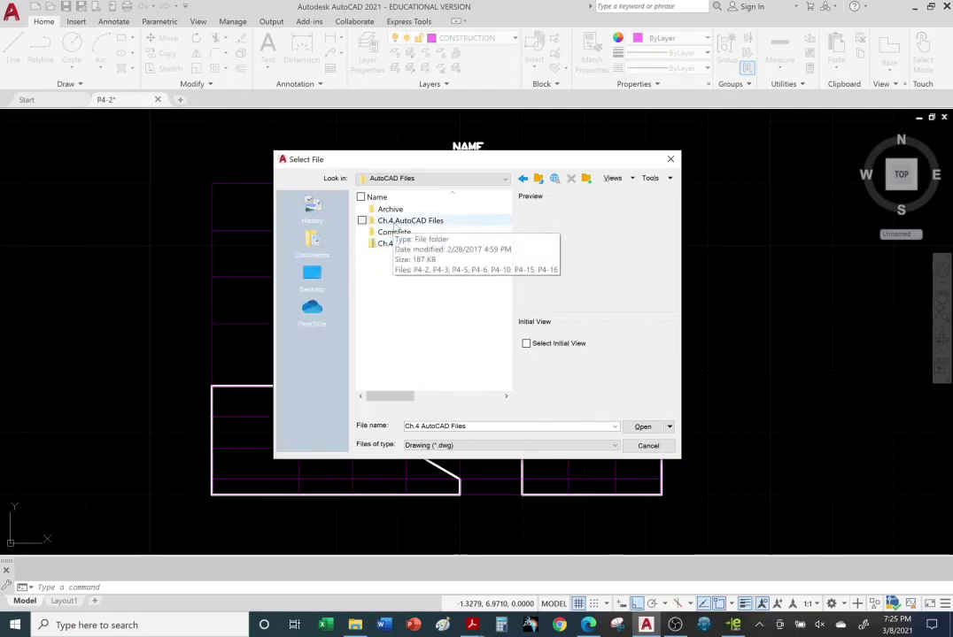
double_click(395, 221)
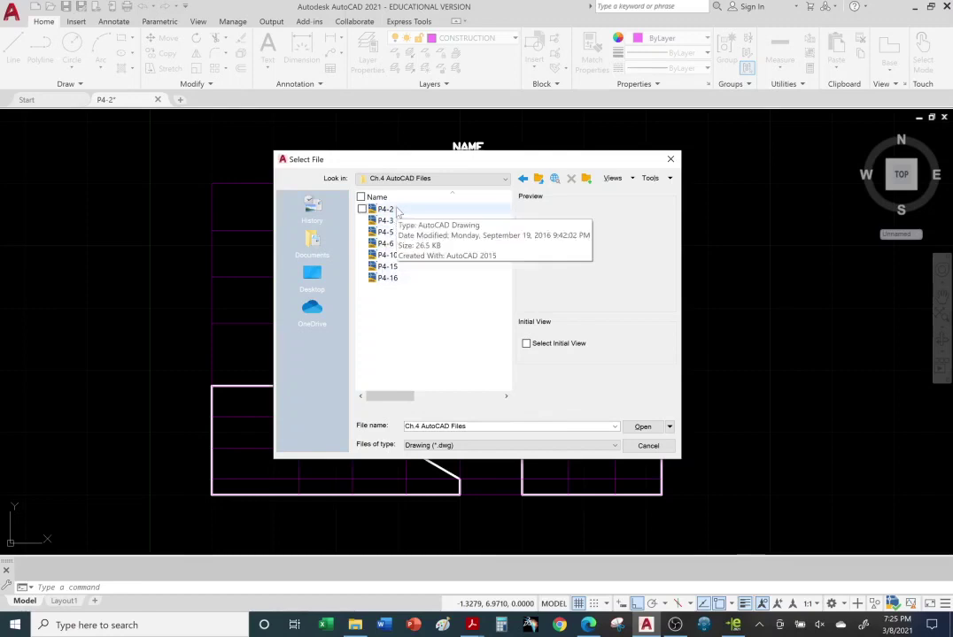
- Preview the chapter drawings from P4-2 to P4-16, and close the file selection without opening any
left_click(394, 209)
left_click(394, 221)
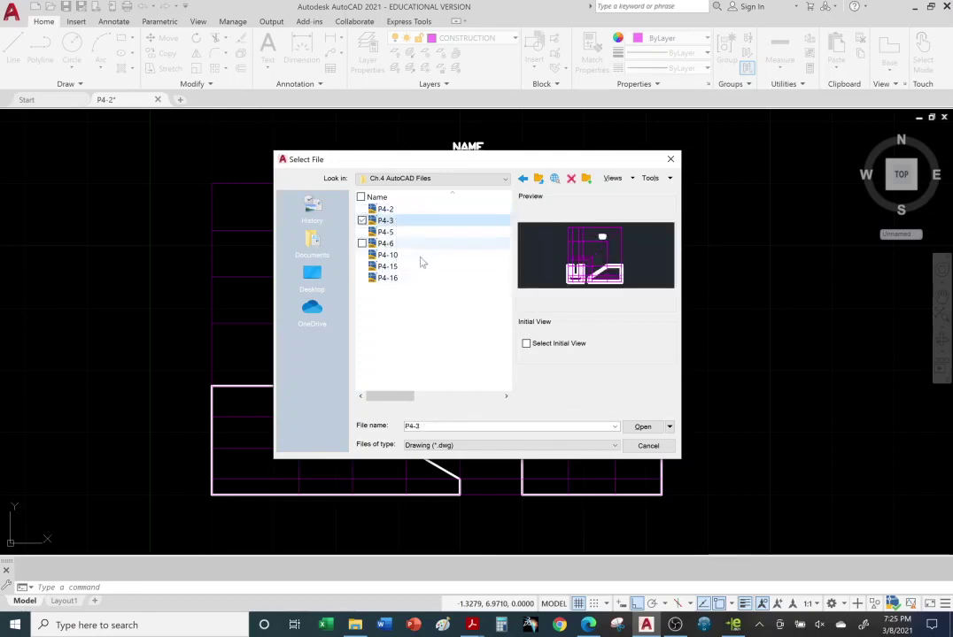
key("Down")
key("Down")
key("Down")
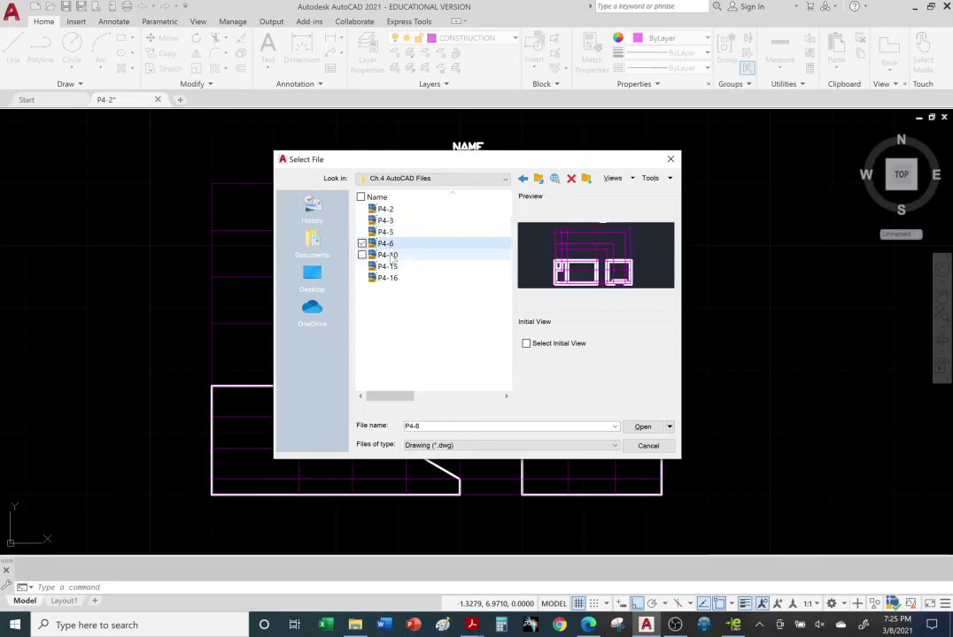
key("Down")
key("Down")
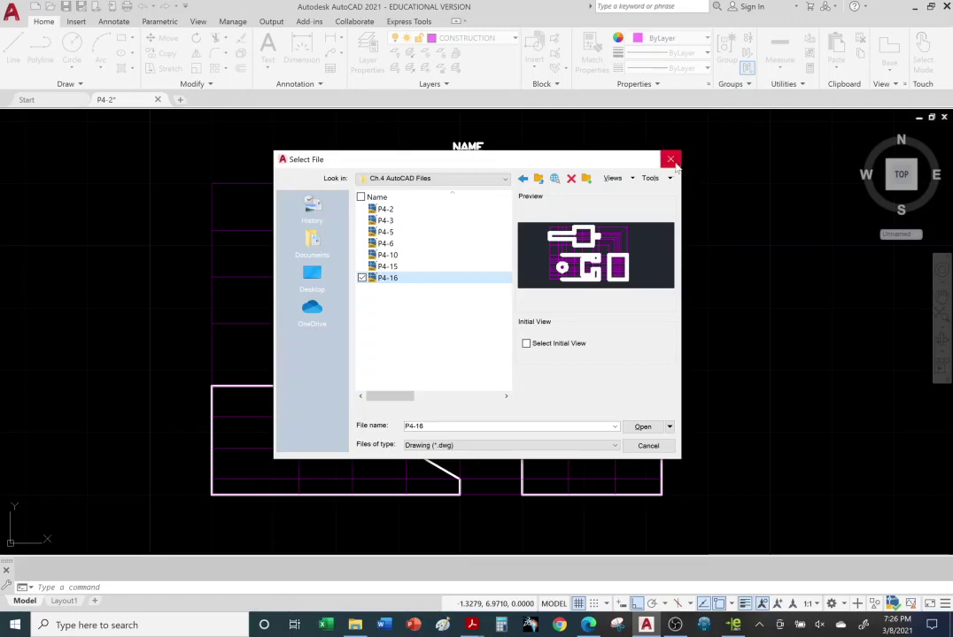
left_click(416, 210)
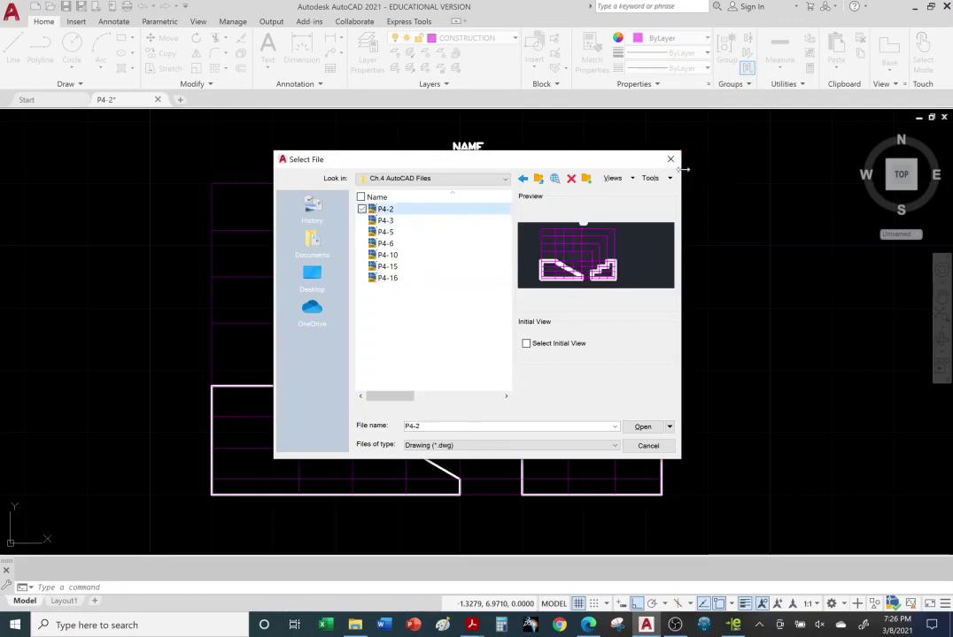
left_click(671, 160)
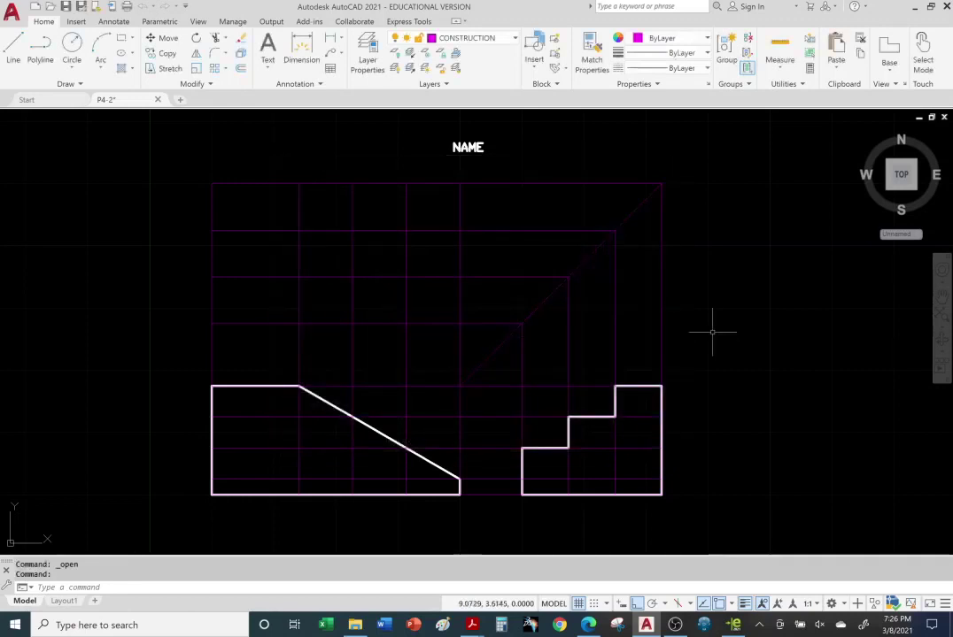
- Switch to eDrawings and show the P4-2 model in its front view
key("alt+Tab")
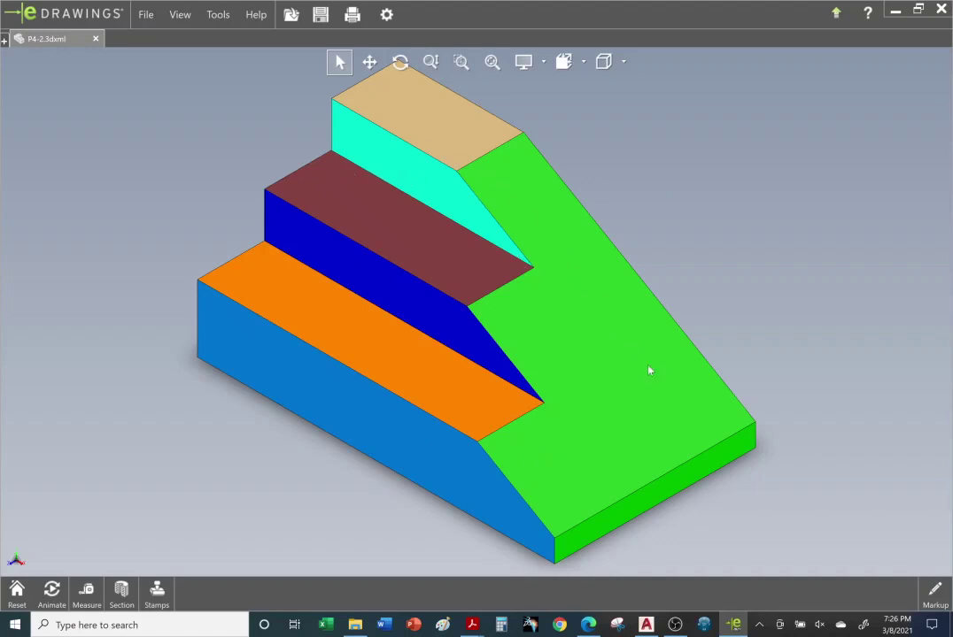
left_click(584, 62)
left_click(547, 118)
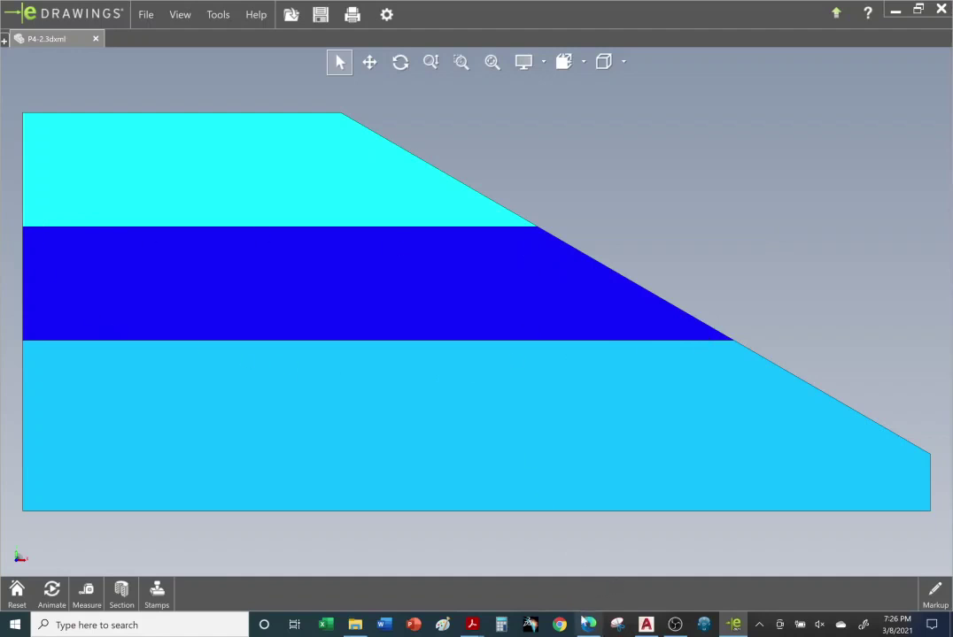
- Return to the P4-2 drawing in AutoCAD and change the CONSTRUCTION layer's color to yellow
left_click(645, 625)
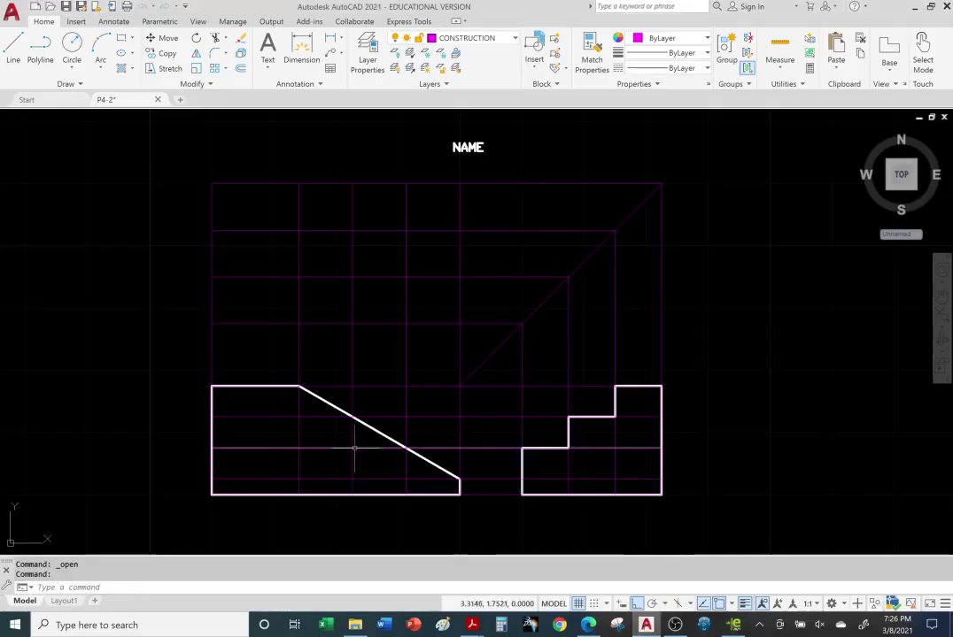
scroll(347, 429, "up", 3)
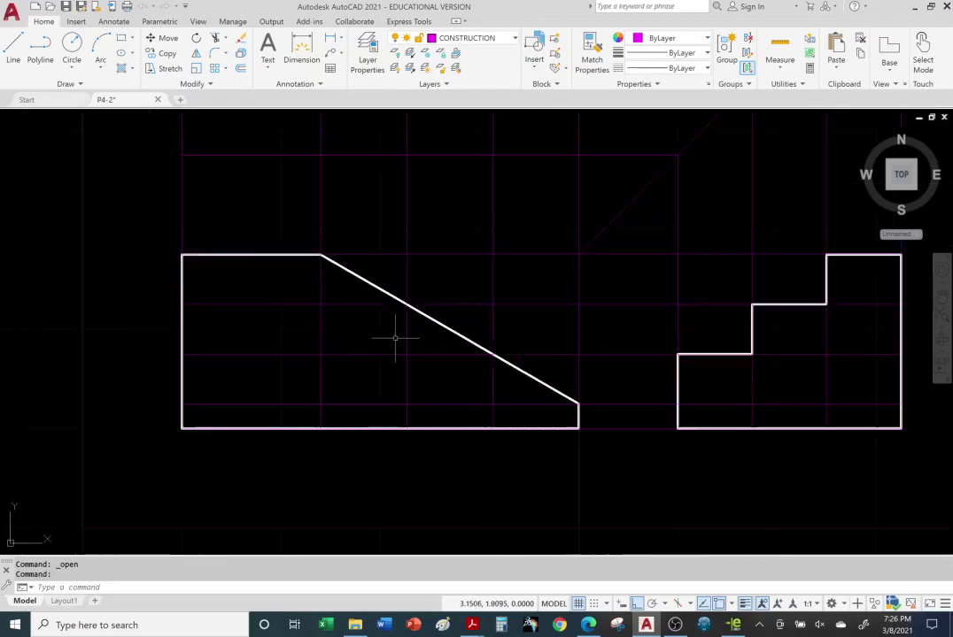
middle_click_drag(451, 348, 405, 337)
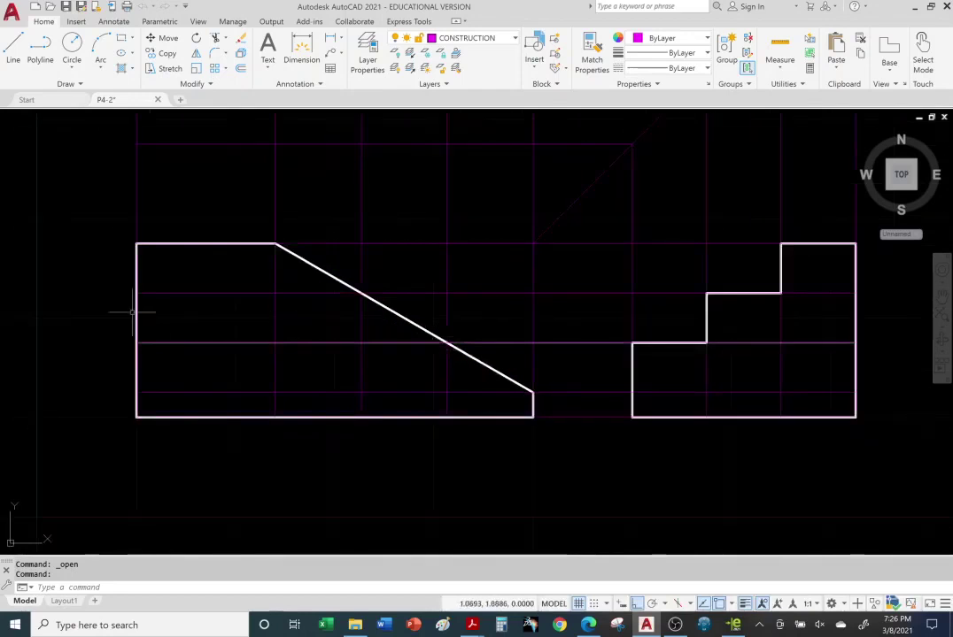
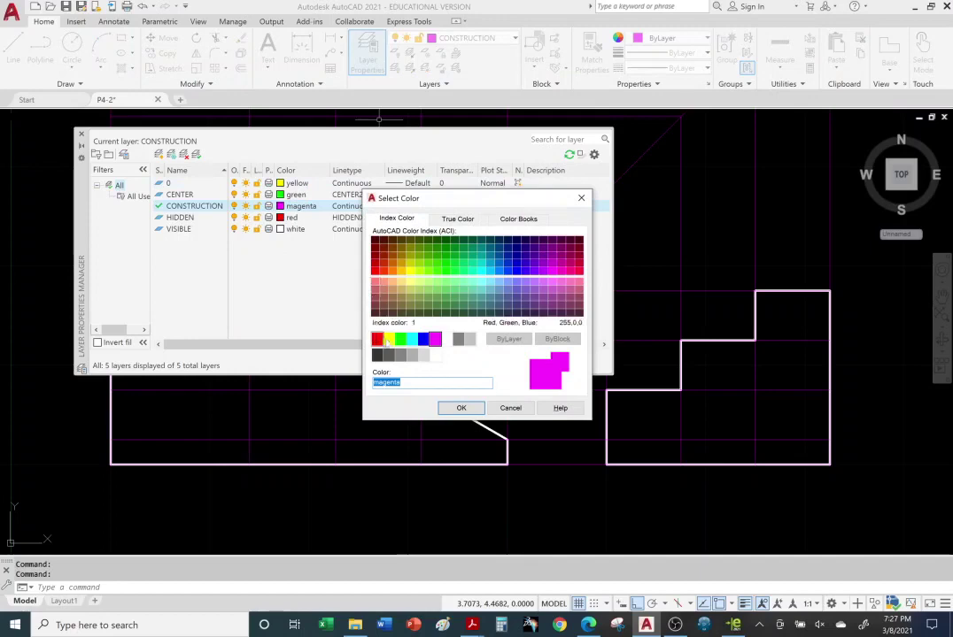
left_click(388, 339)
left_click(460, 407)
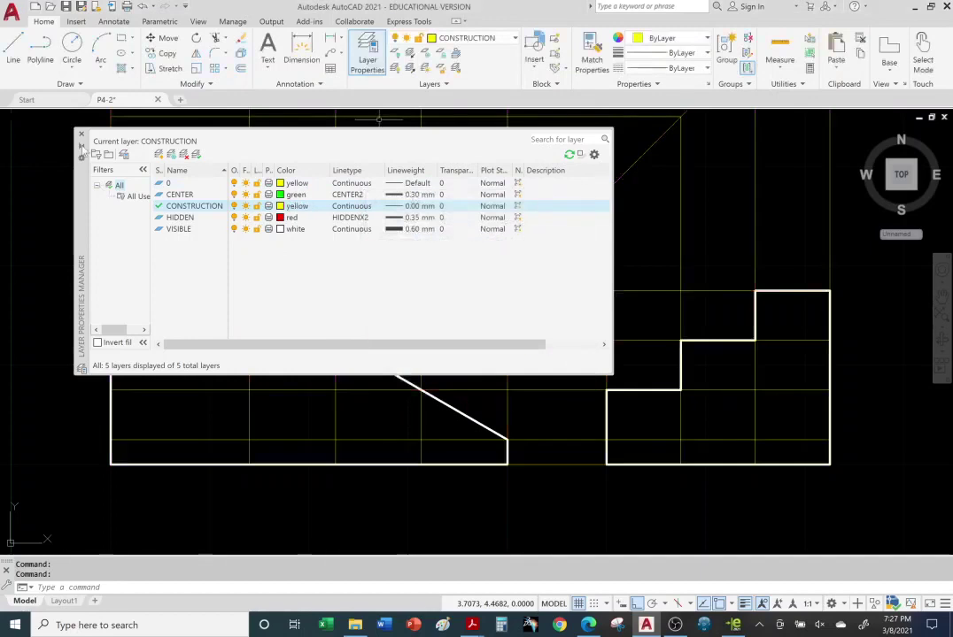
left_click(81, 133)
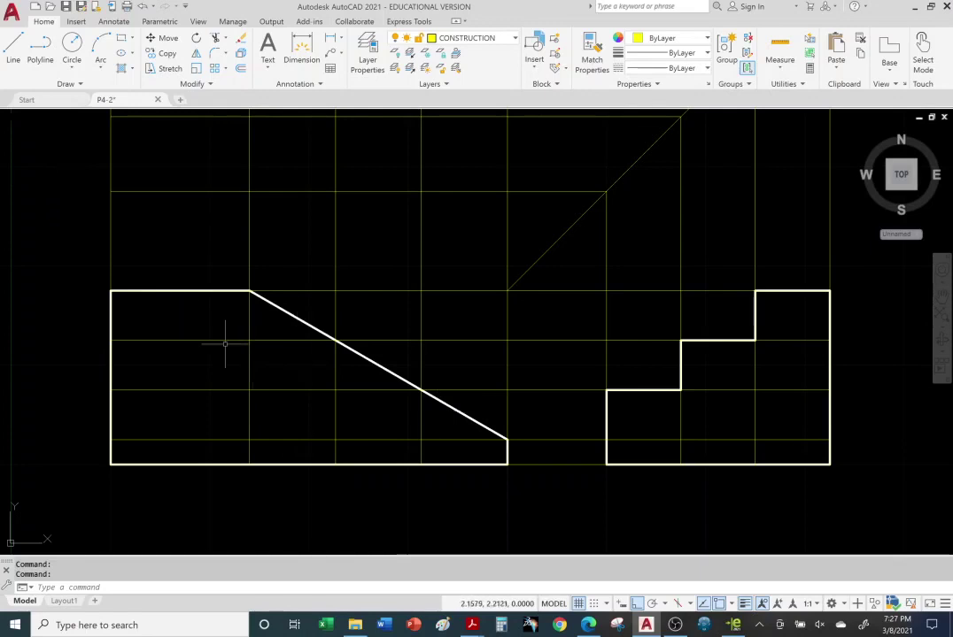
- Switch to eDrawings, rotate the P4-2 model to examine its steps and sloped face, and restore the front view
left_click(733, 627)
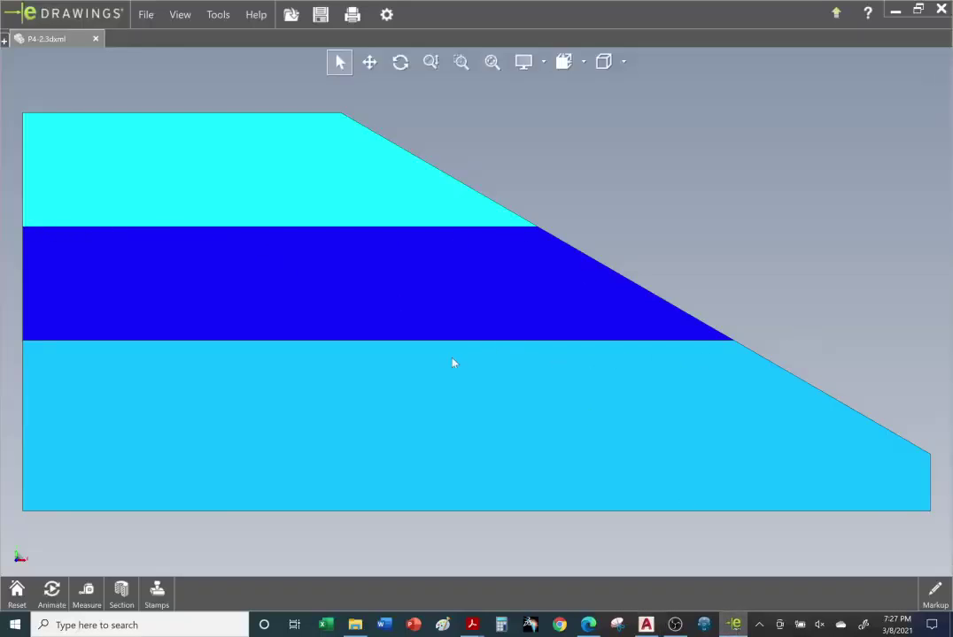
middle_click_drag(453, 363, 394, 240)
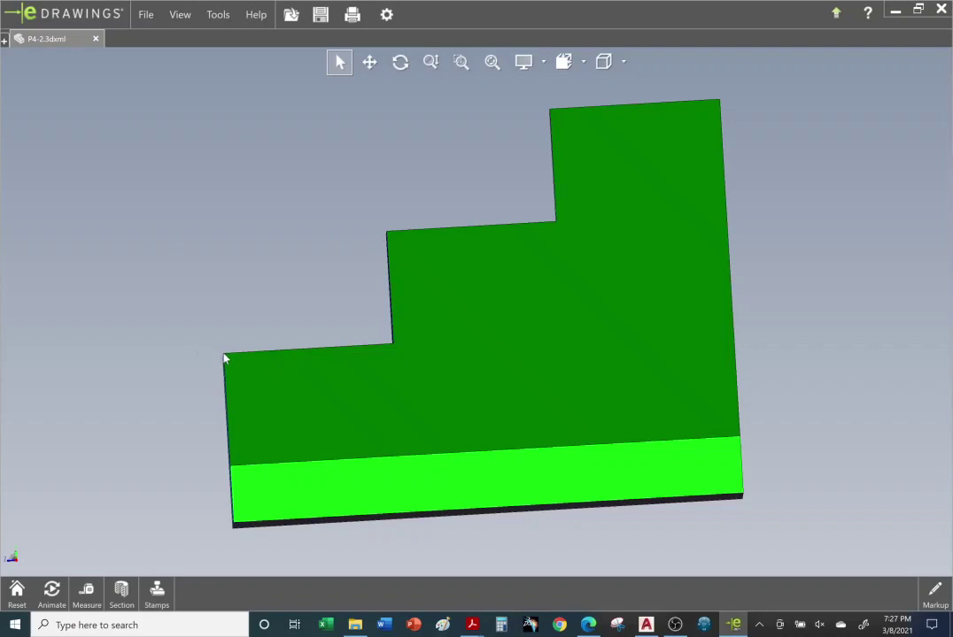
middle_click_drag(277, 347, 177, 178)
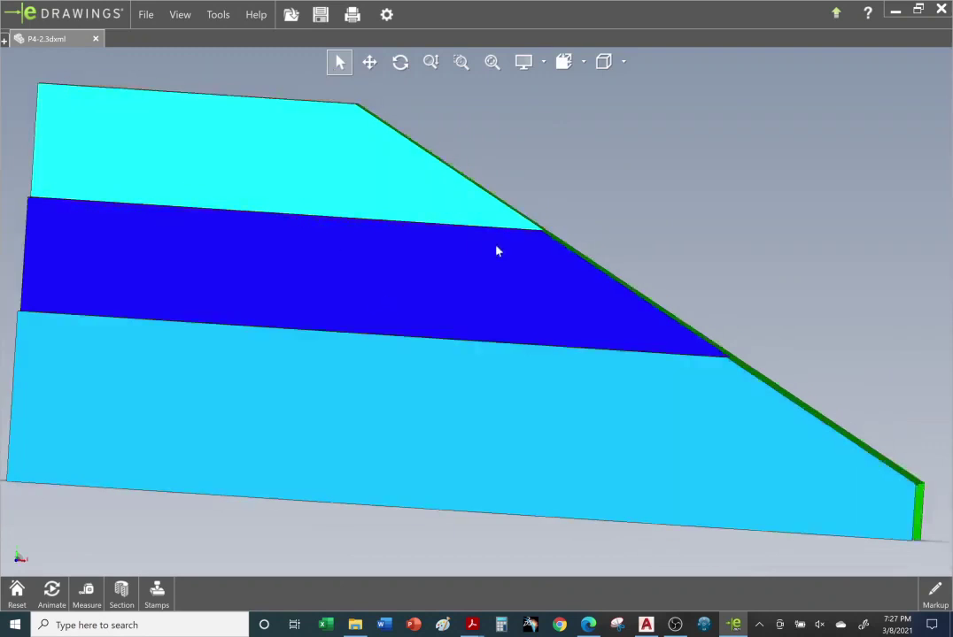
middle_click_drag(361, 332, 300, 412)
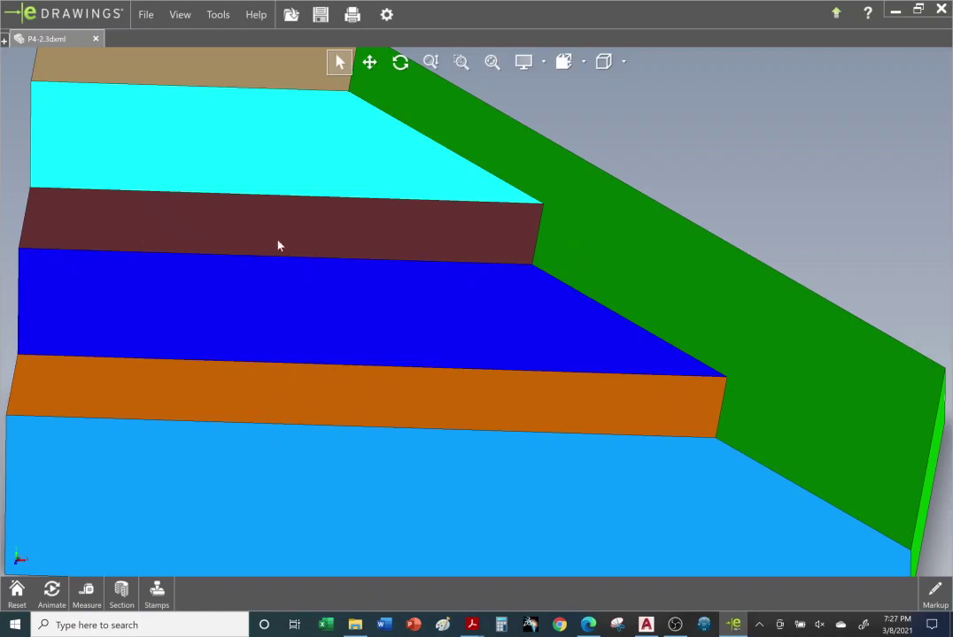
middle_click_drag(518, 349, 633, 140)
left_click(584, 62)
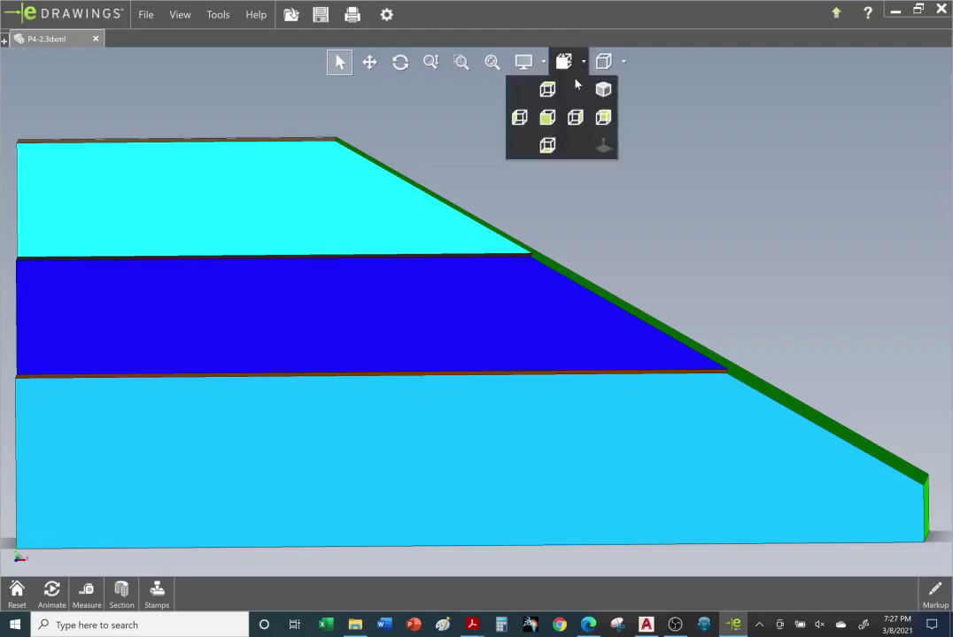
left_click(549, 117)
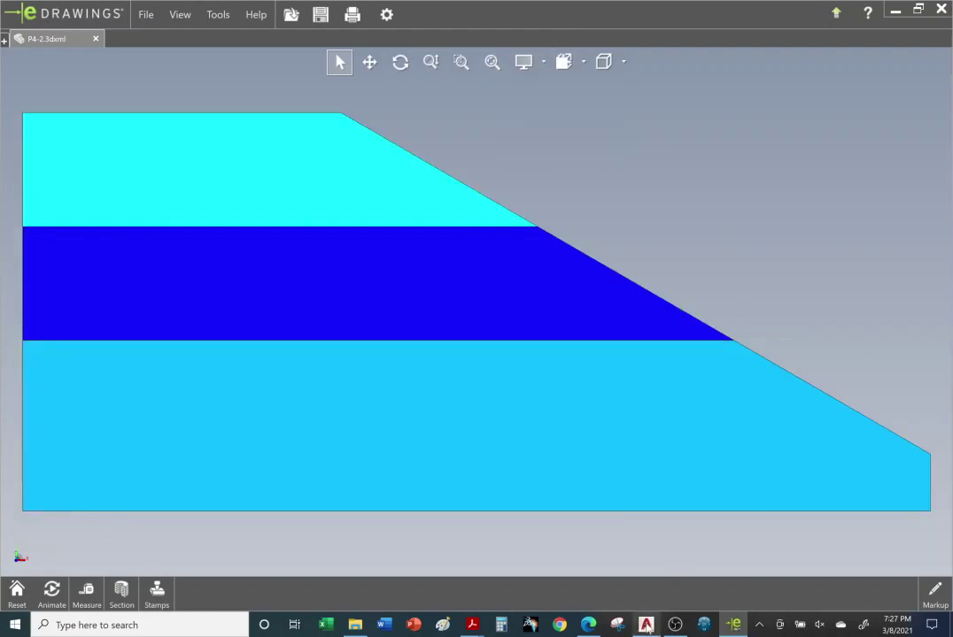
- Switch to AutoCAD and draw a horizontal VISIBLE-layer line from the side view's lowest step corner to the front view's left edge
left_click(647, 625)
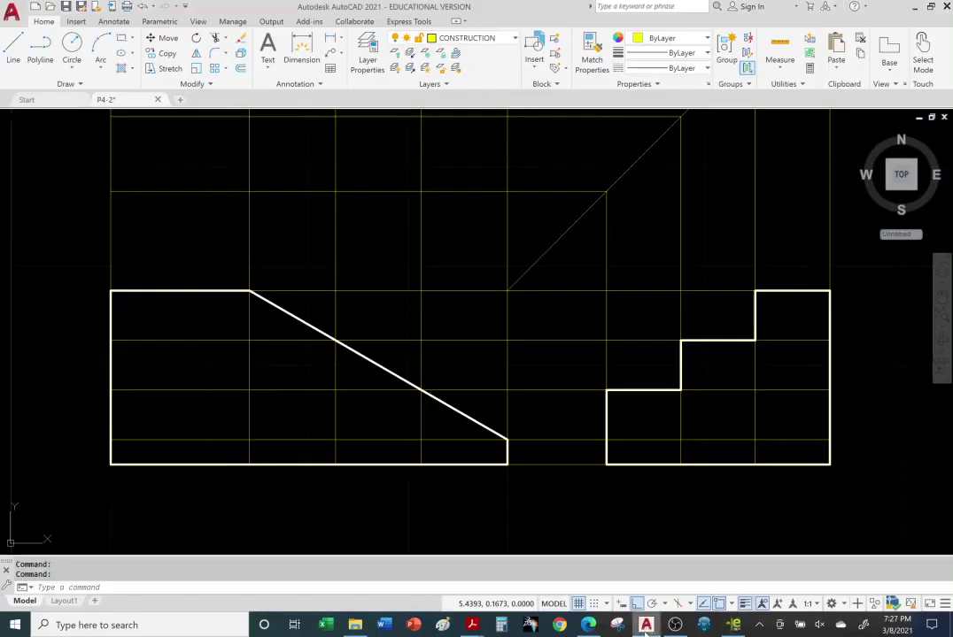
left_click(467, 38)
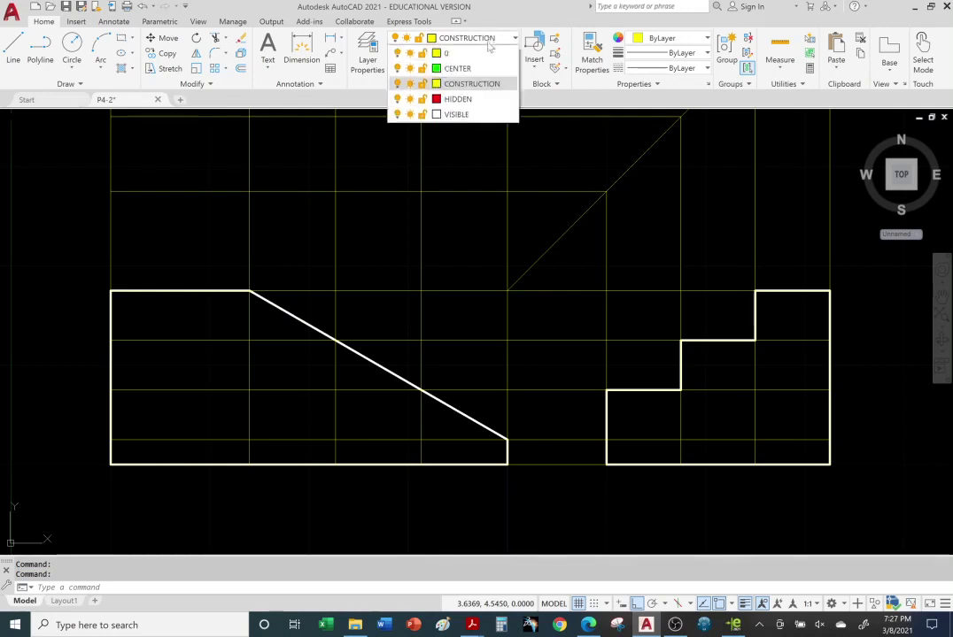
left_click(457, 115)
left_click(13, 48)
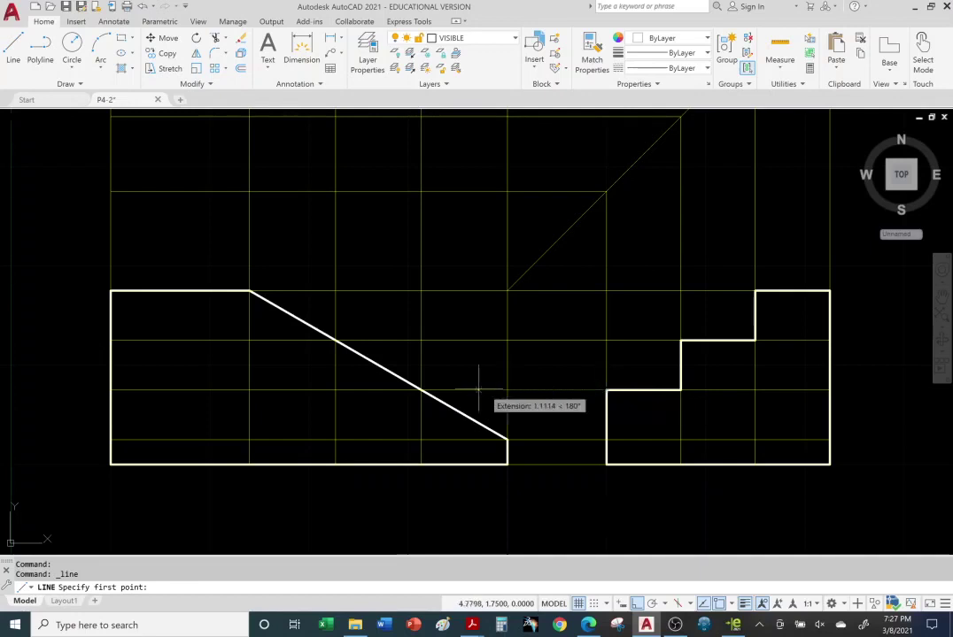
left_click(606, 389)
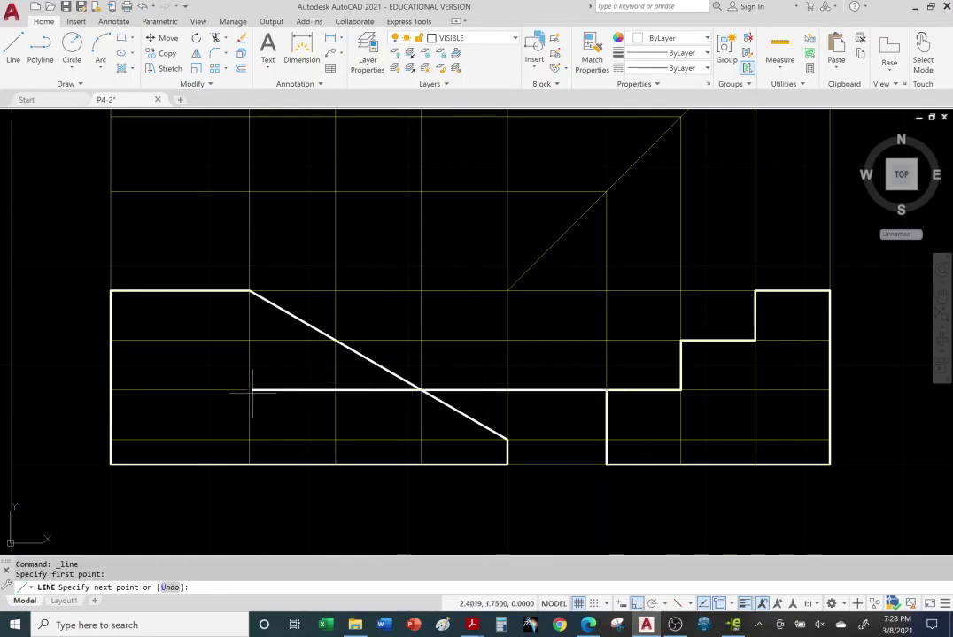
left_click(110, 390)
right_click(46, 418)
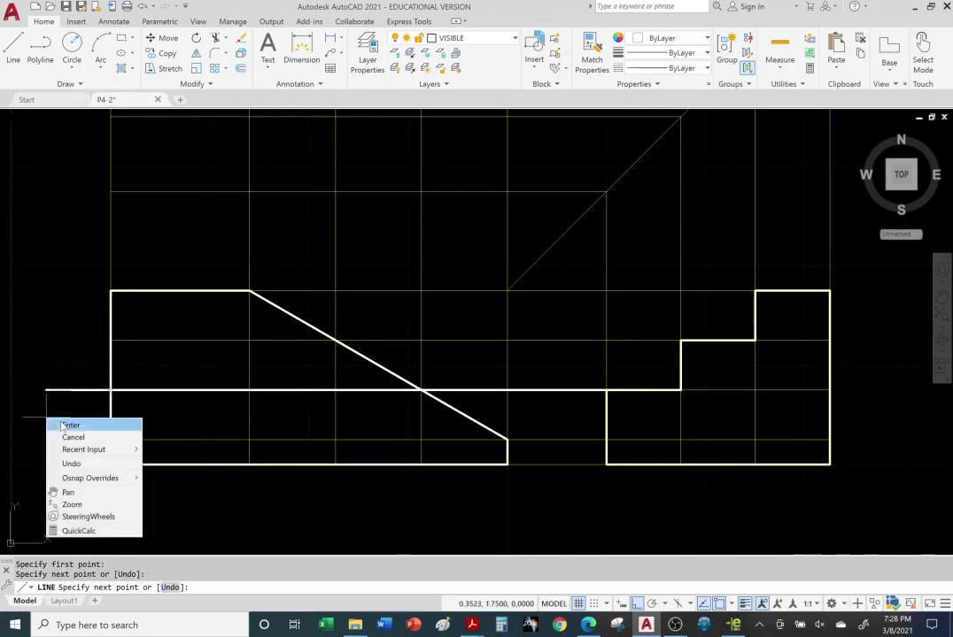
left_click(69, 426)
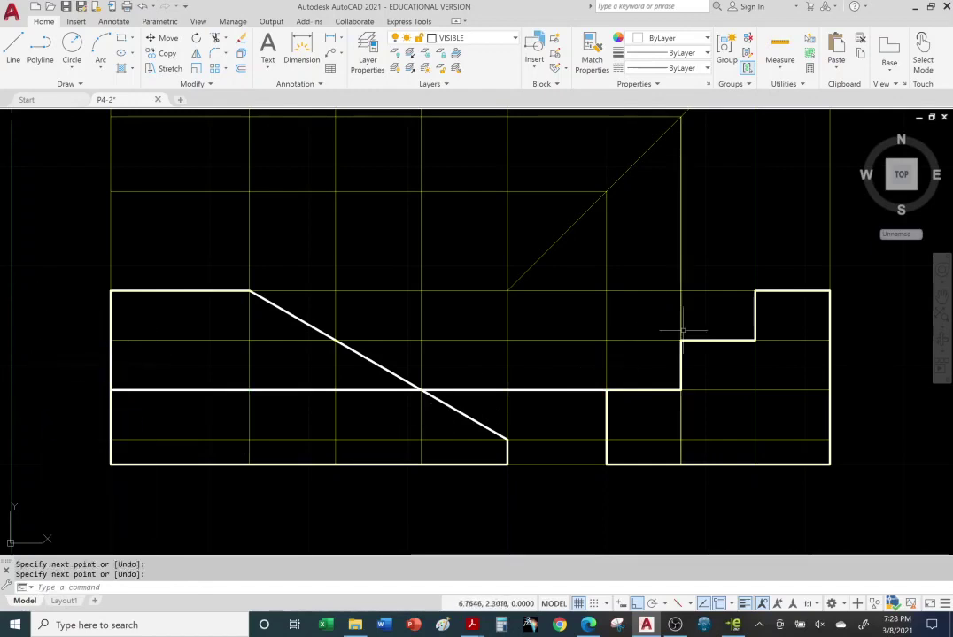
- Draw a horizontal line from the outer corner of the side view's middle step to the front view's left edge
left_click(14, 44)
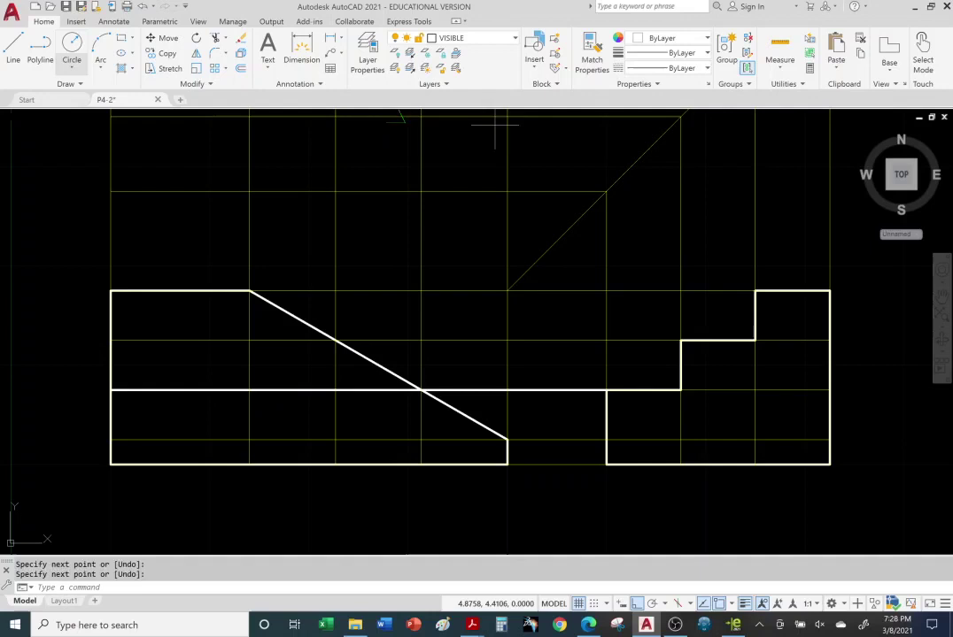
left_click(680, 339)
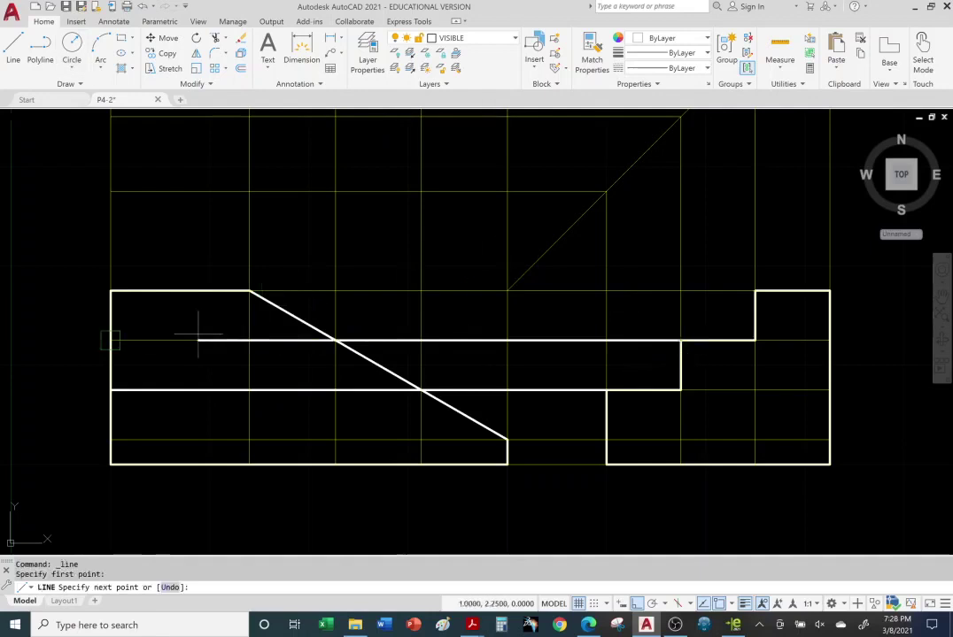
left_click(110, 339)
right_click(63, 349)
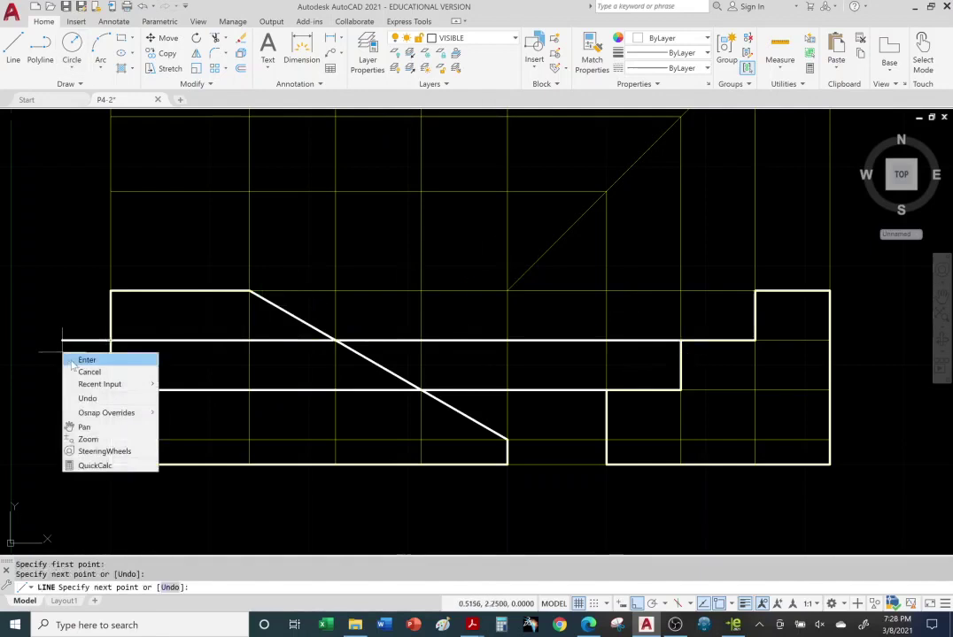
left_click(78, 358)
- Shorten both projected step lines to end on the front view's sloped edge, and turn off the CONSTRUCTION layer
left_click(546, 339)
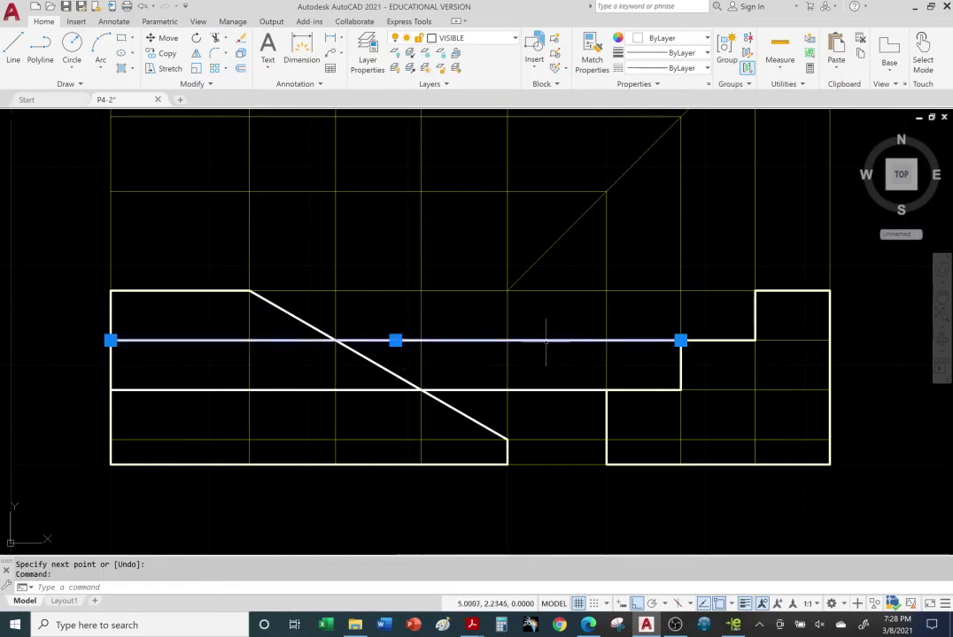
left_click(680, 339)
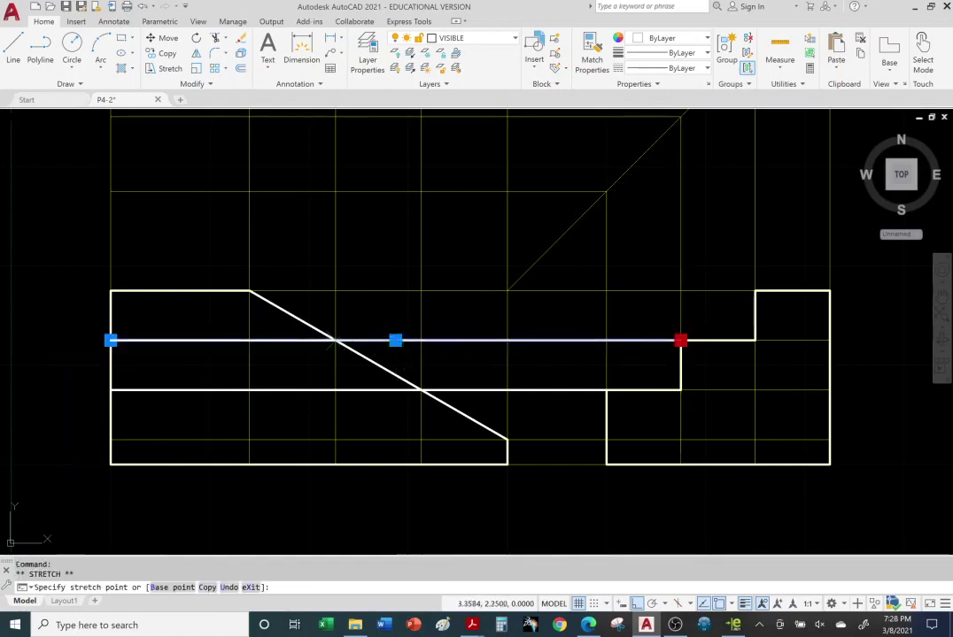
left_click(335, 339)
left_click(580, 390)
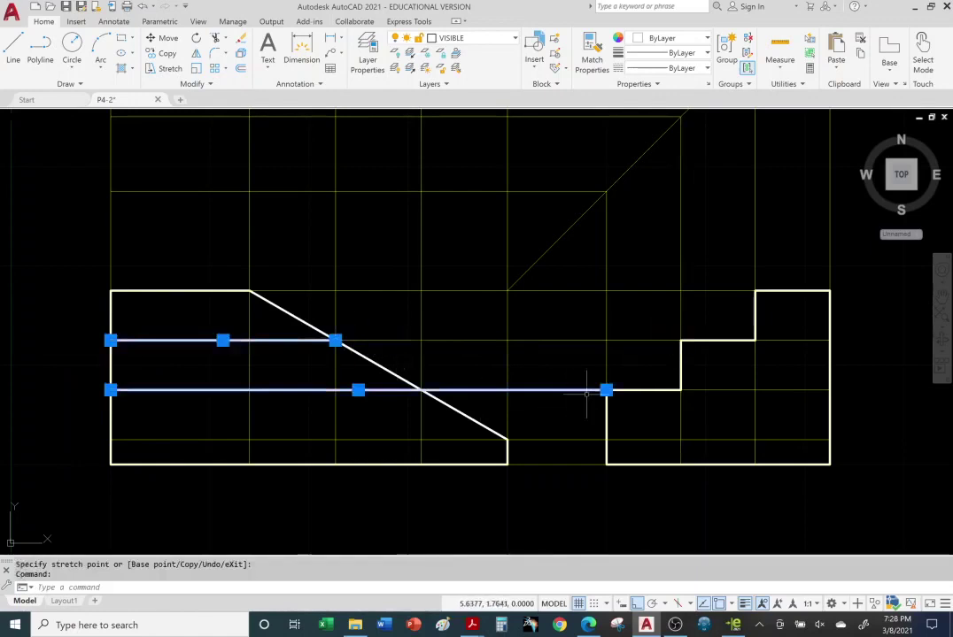
left_click(605, 390)
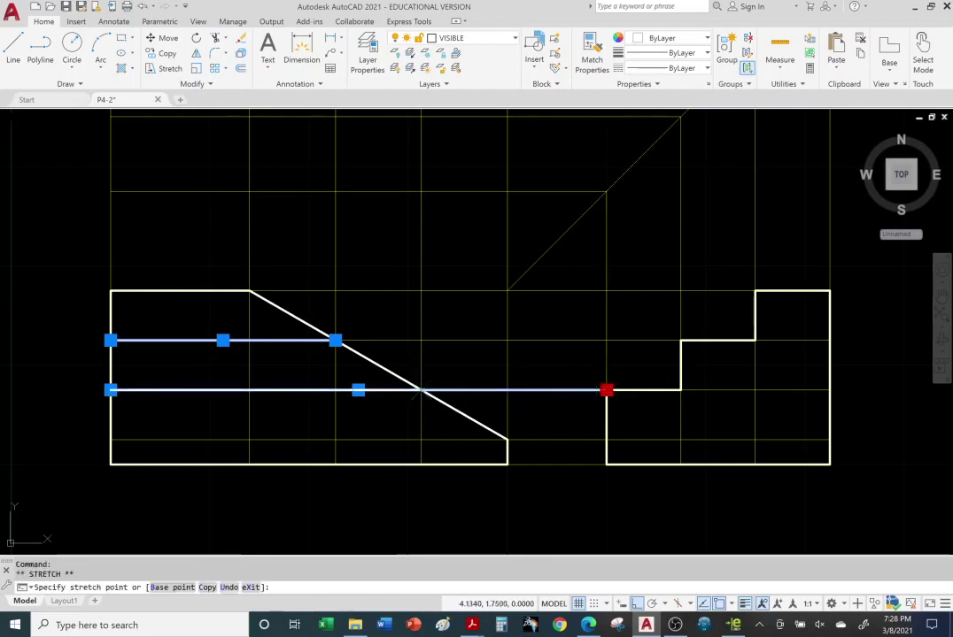
left_click(421, 389)
key("Escape")
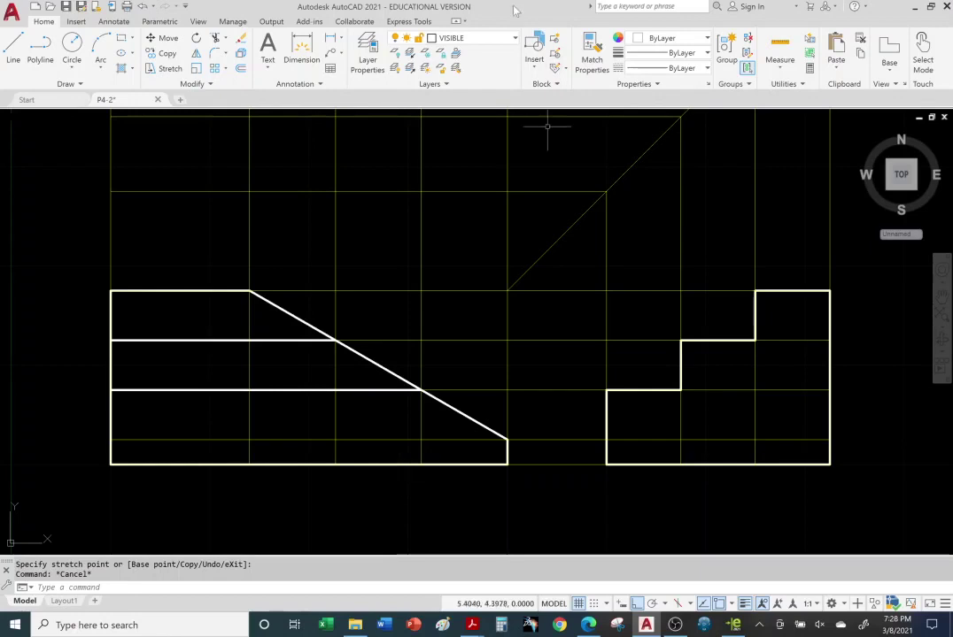
left_click(515, 37)
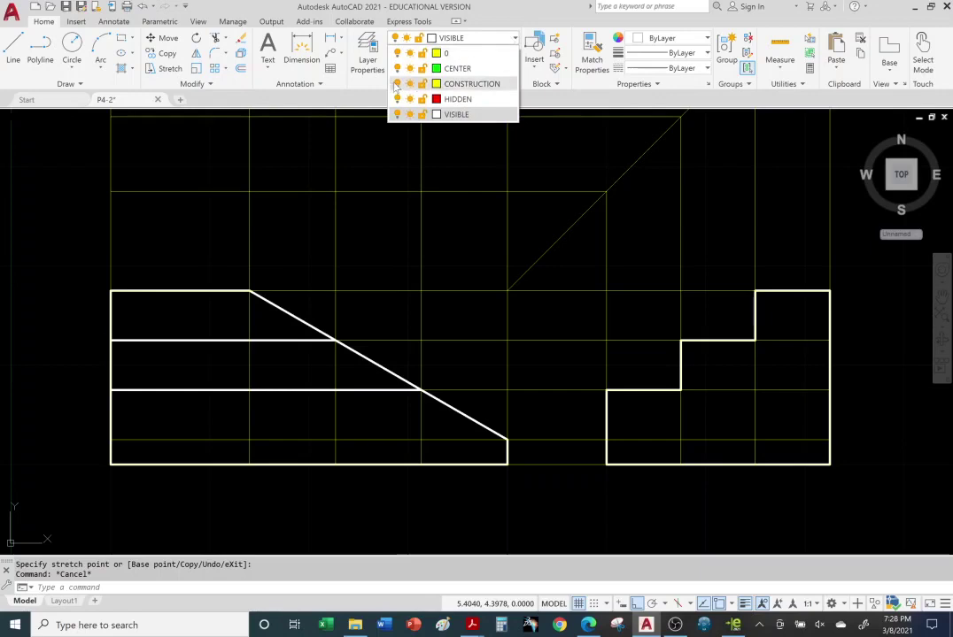
left_click(396, 83)
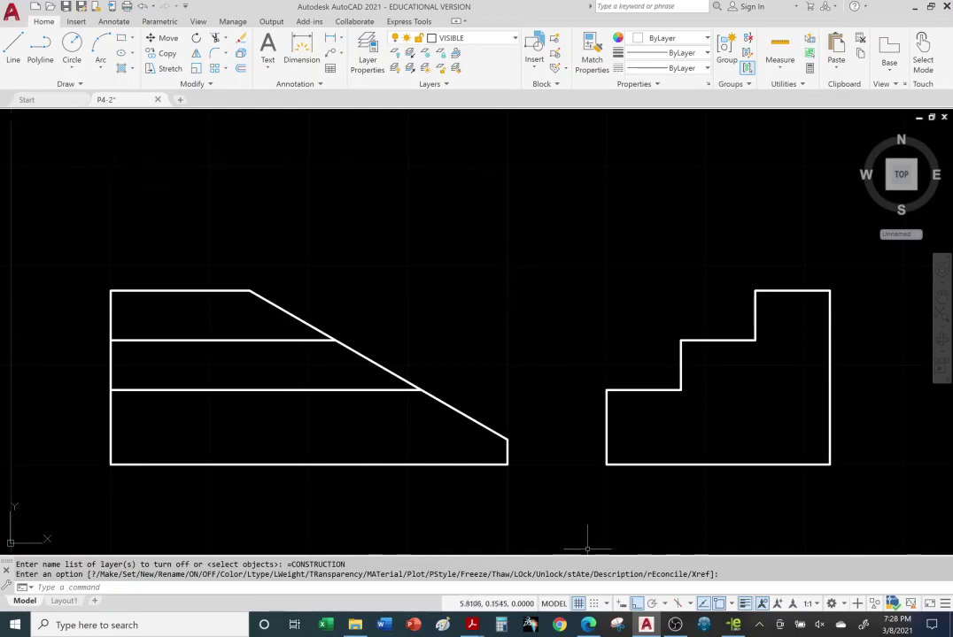
- Switch to eDrawings, examine the P4-2 model's right view and its sloped face by rotating it, and restore the right view
left_click(733, 625)
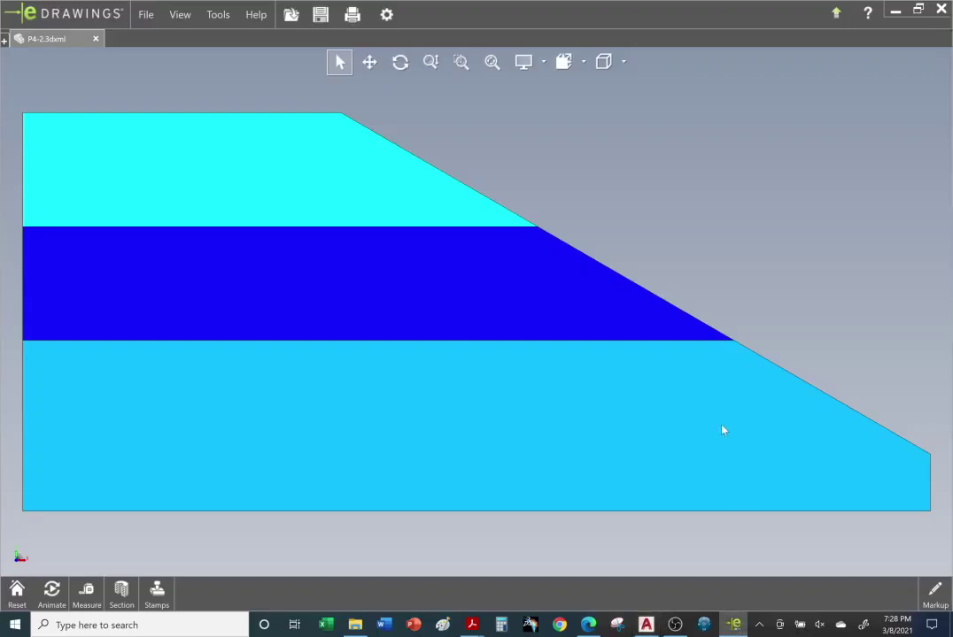
left_click(584, 67)
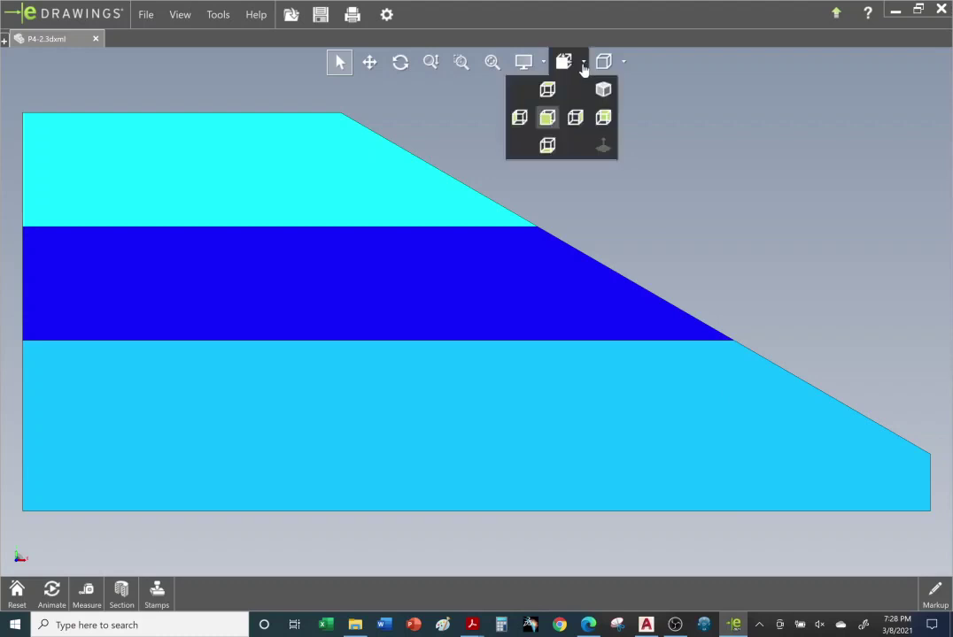
left_click(575, 118)
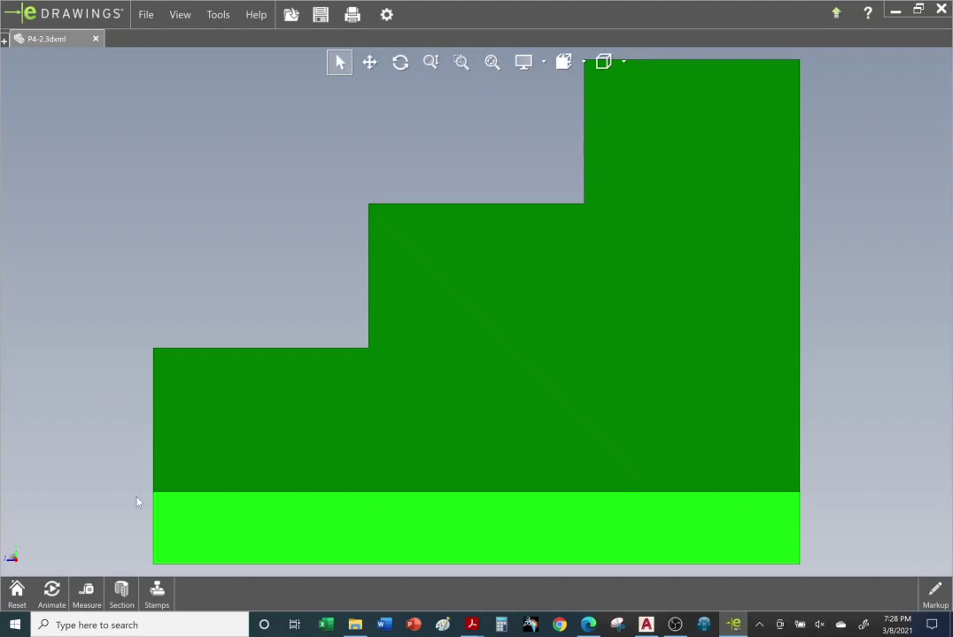
left_click_drag(263, 480, 316, 468)
left_click_drag(394, 490, 500, 214)
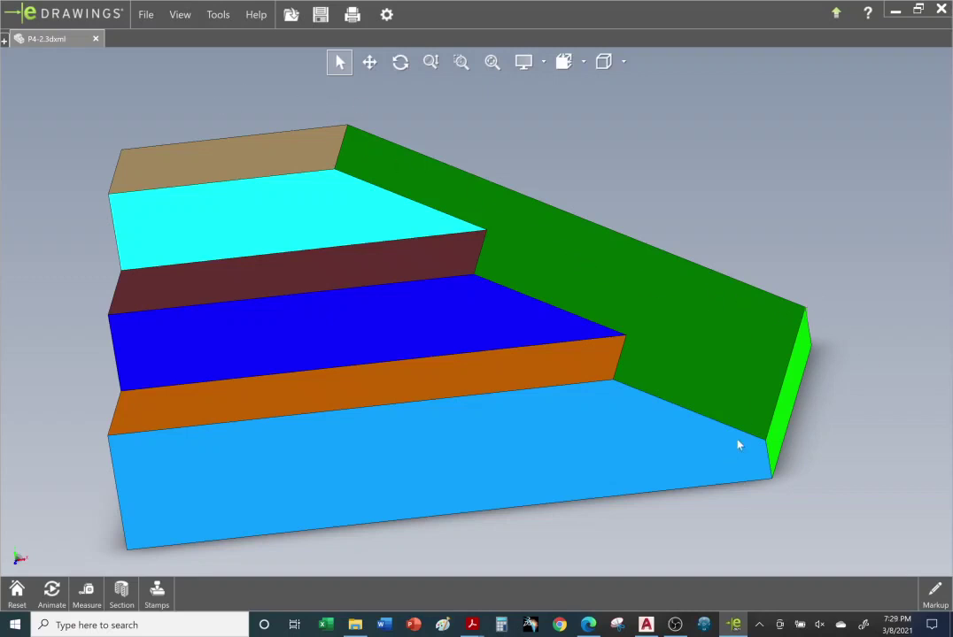
left_click(582, 62)
left_click(574, 118)
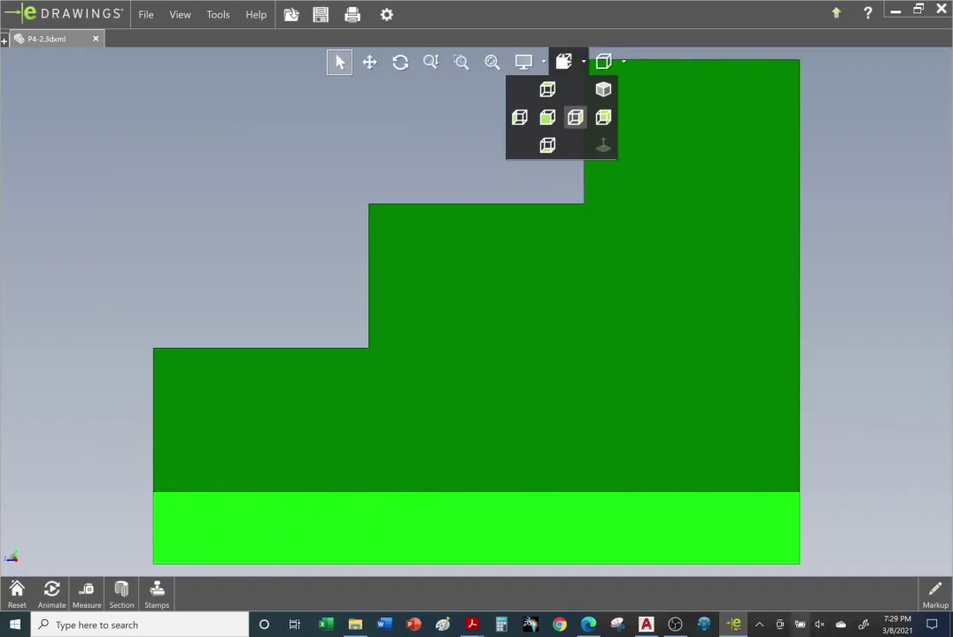
- Return to AutoCAD and draw a horizontal line from the lower end of the front view's slope to the side view's right edge
key("alt+Tab")
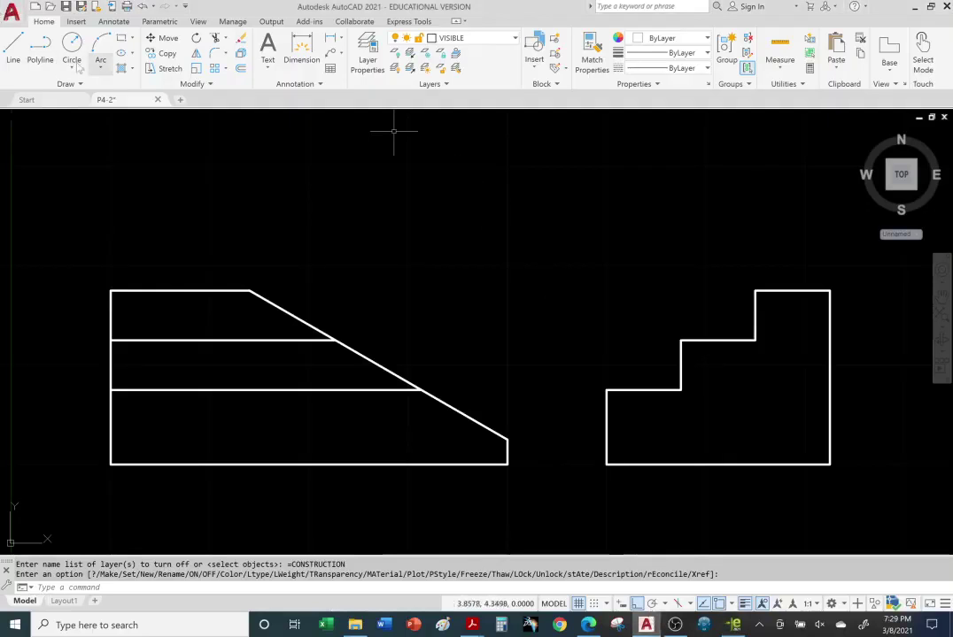
left_click(13, 49)
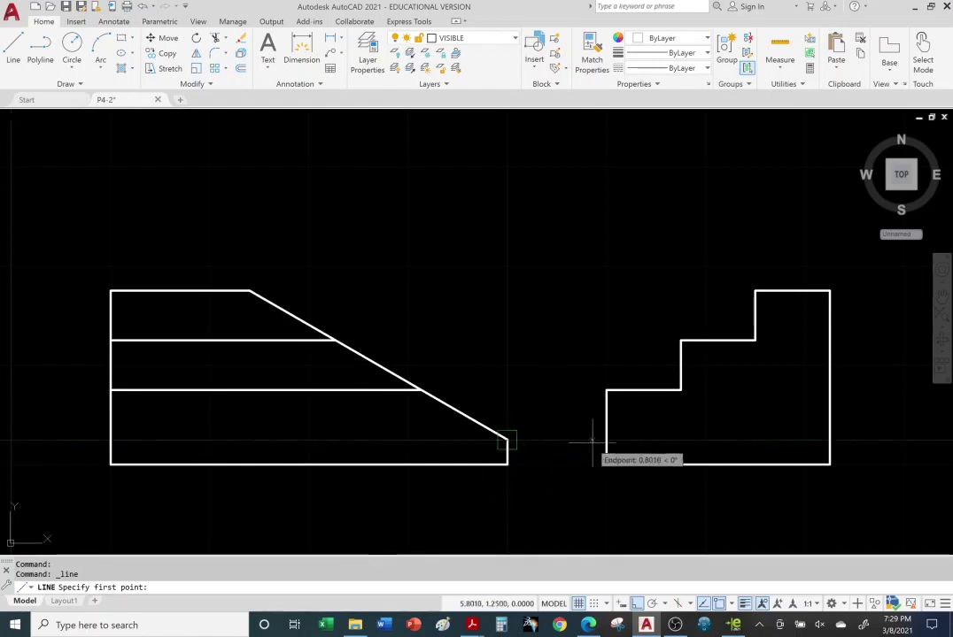
left_click(508, 440)
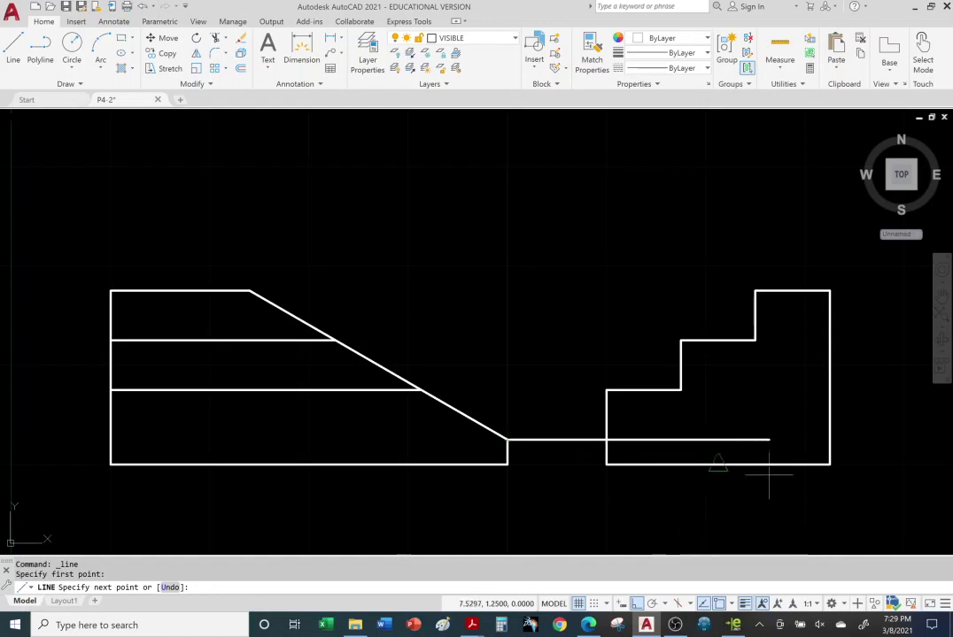
left_click(829, 440)
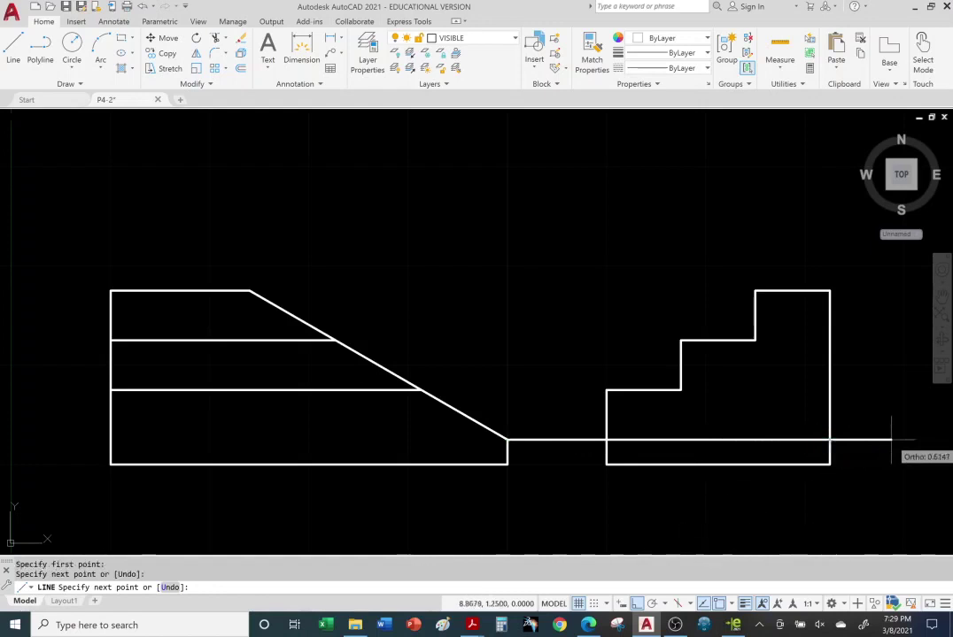
right_click(890, 441)
left_click(890, 447)
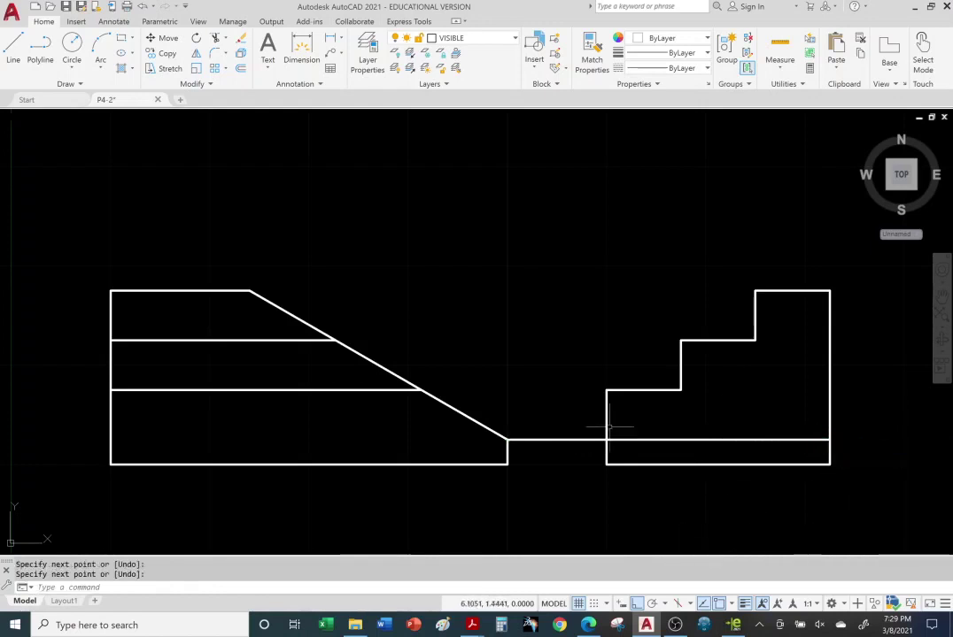
- Shorten the new horizontal line so that it starts at the side view's left edge
left_click(579, 440)
left_click(508, 440)
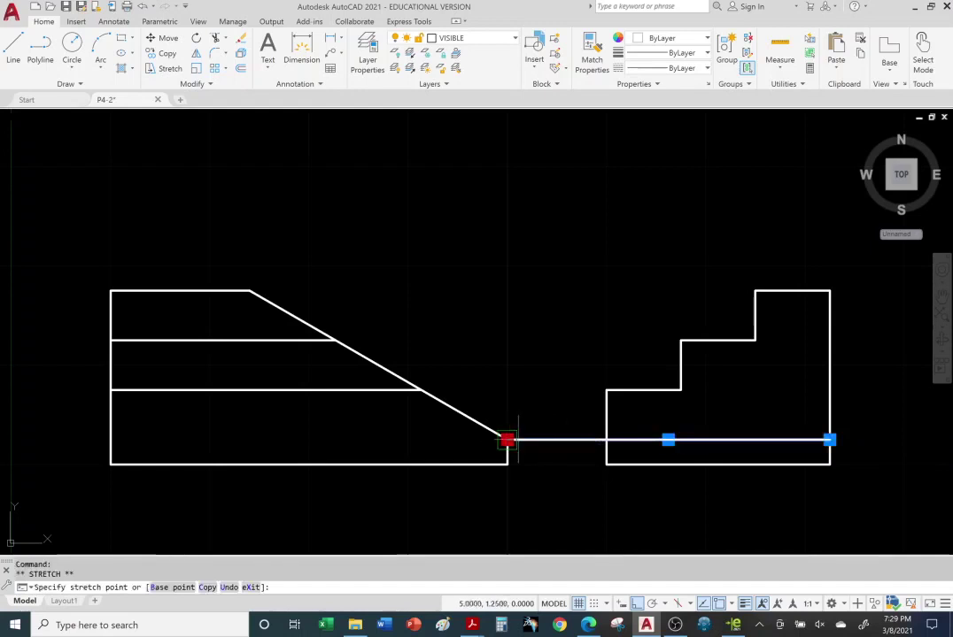
left_click(606, 440)
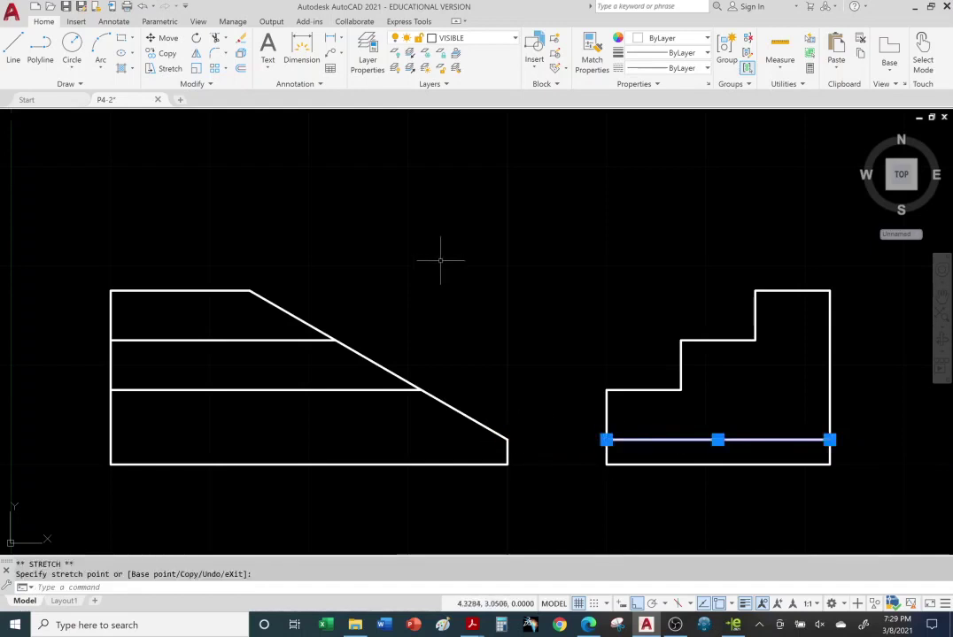
key("Escape")
key("Escape")
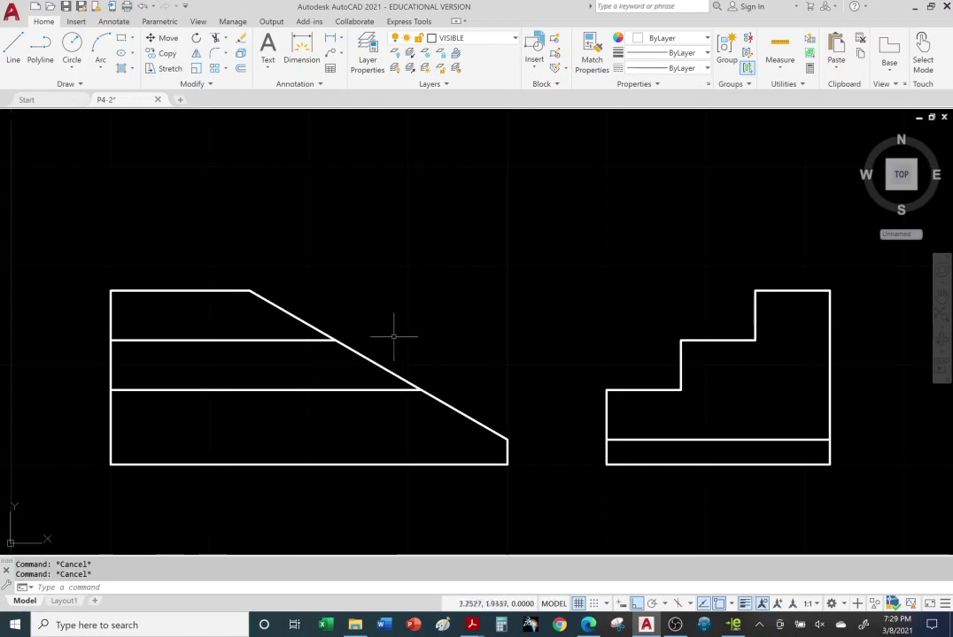
- Set the VISIBLE layer's lineweight to 1.20 mm and close the layer properties
left_click(368, 53)
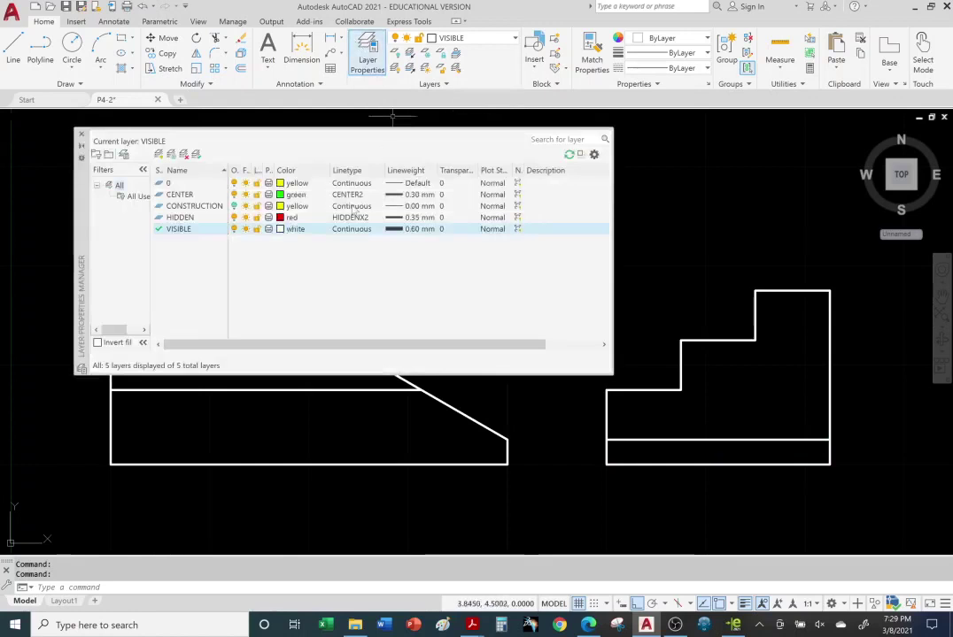
left_click(401, 229)
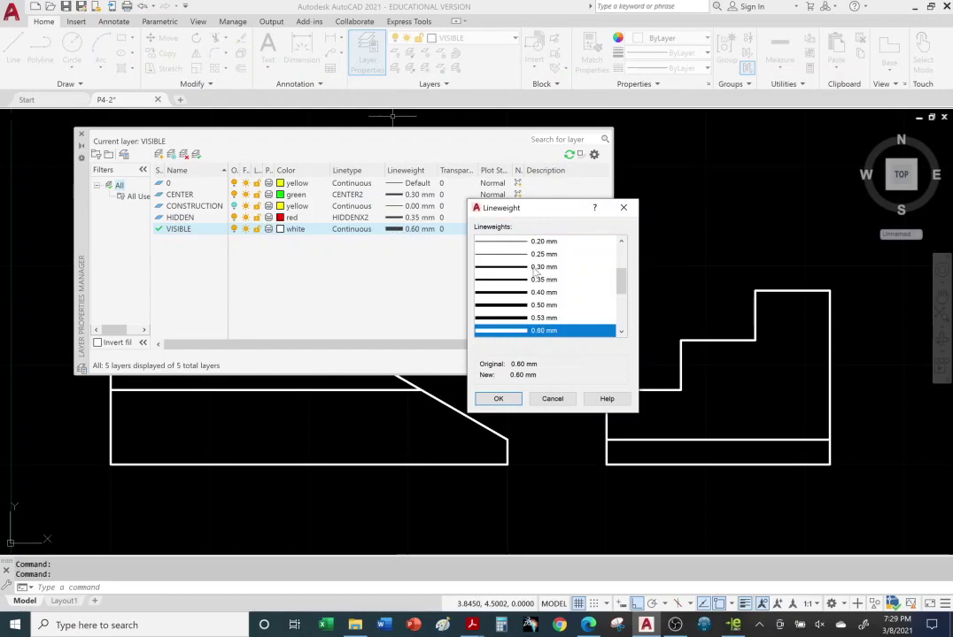
scroll(536, 278, "down", 3)
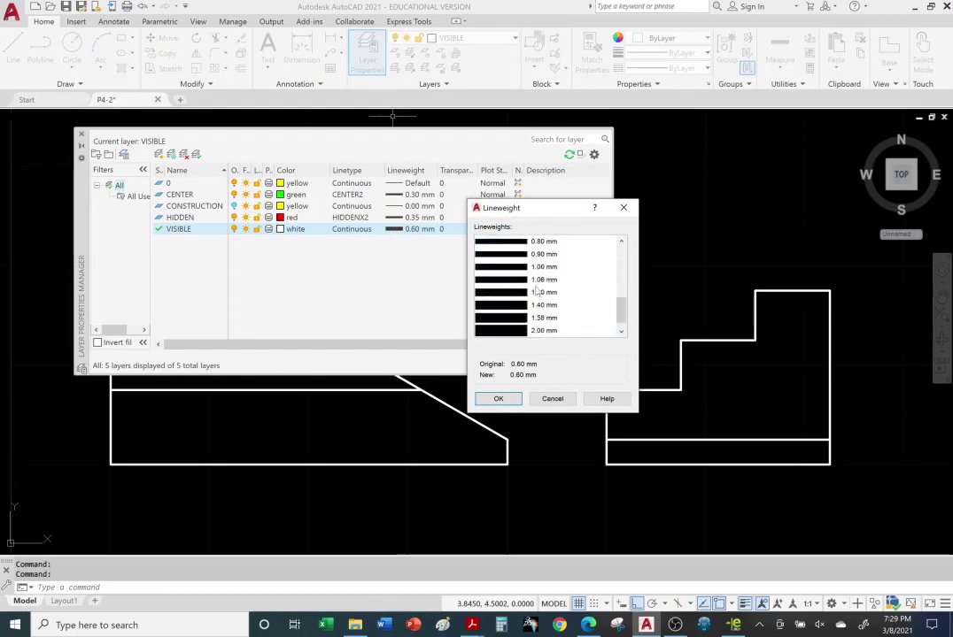
left_click(502, 295)
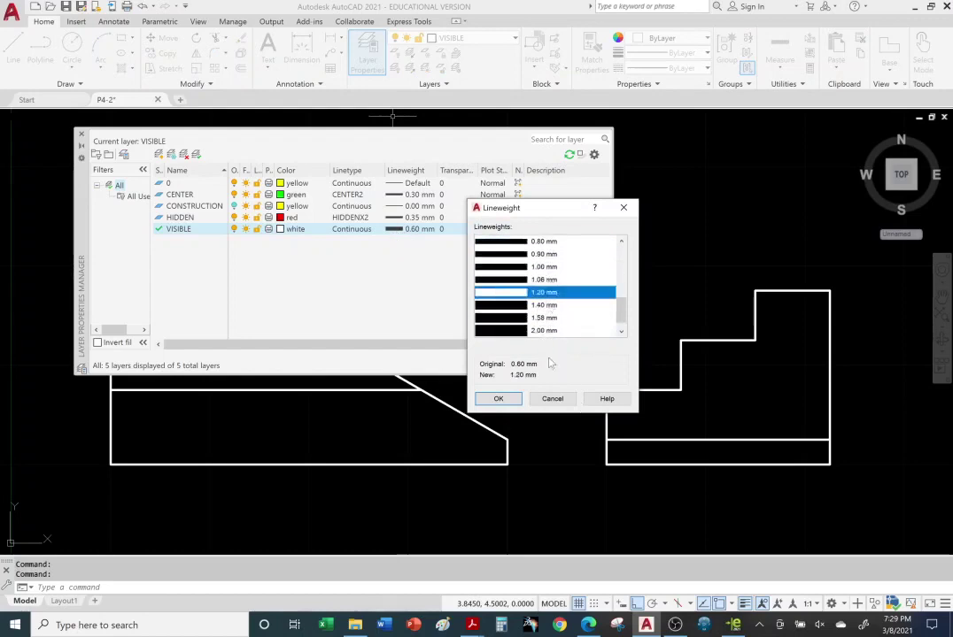
left_click(499, 399)
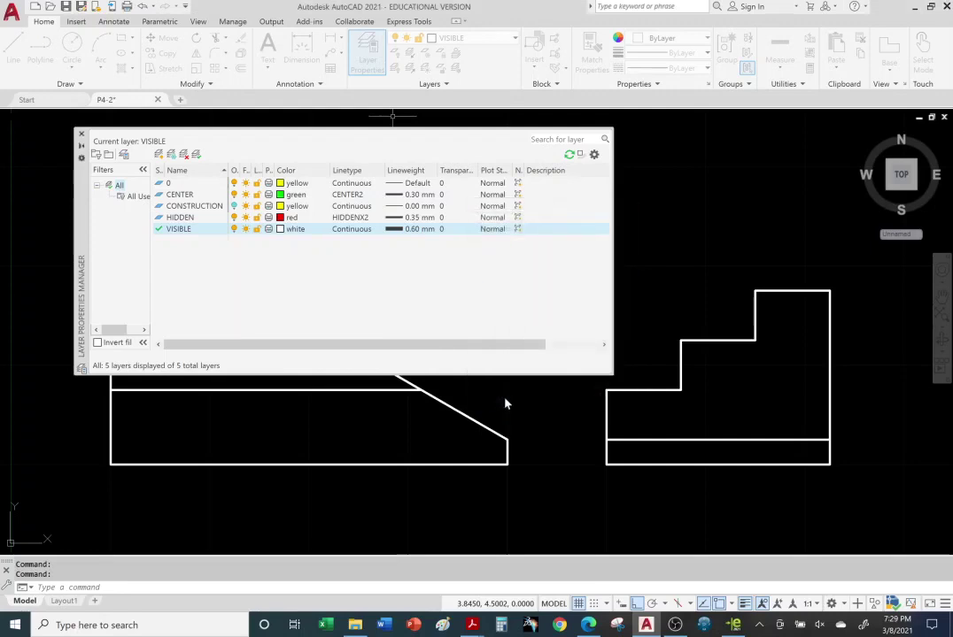
left_click(81, 134)
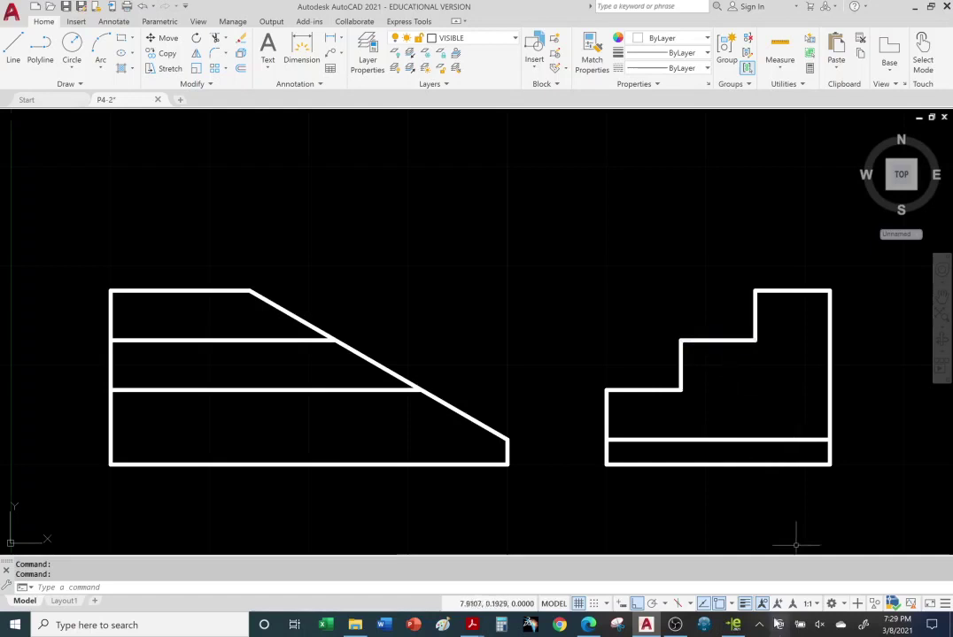
- Compare the drawing with lineweight display off and on, leave it on, and check the LineWeight entry among the status bar's customization options
left_click(745, 603)
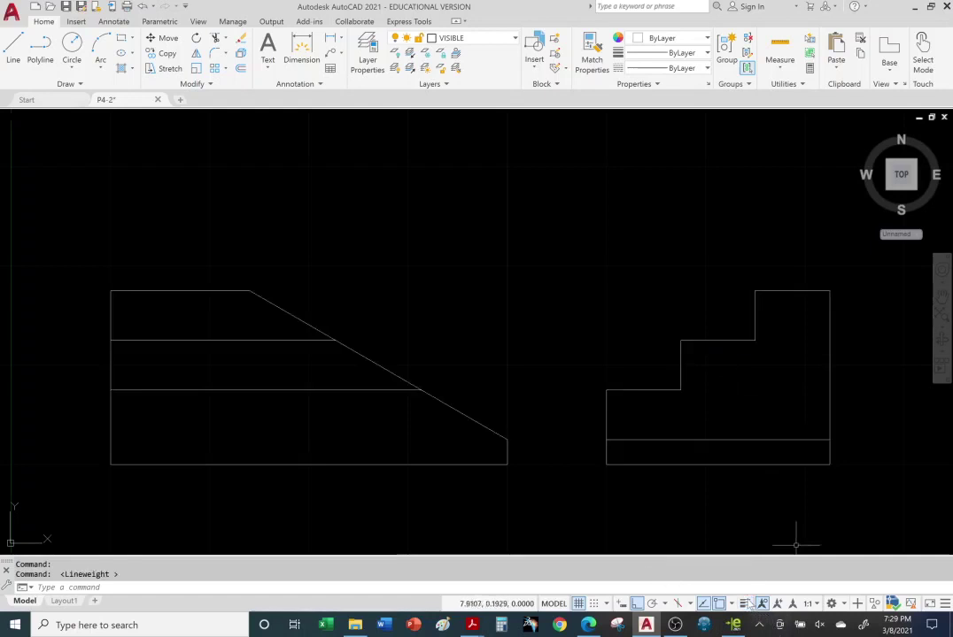
left_click(745, 603)
left_click(745, 603)
left_click(745, 603)
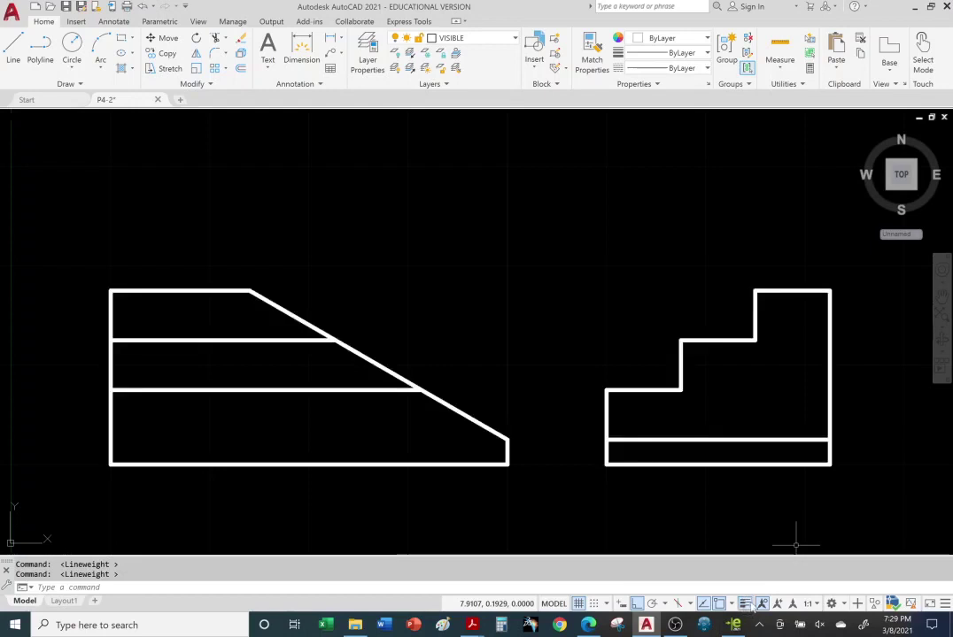
left_click(944, 604)
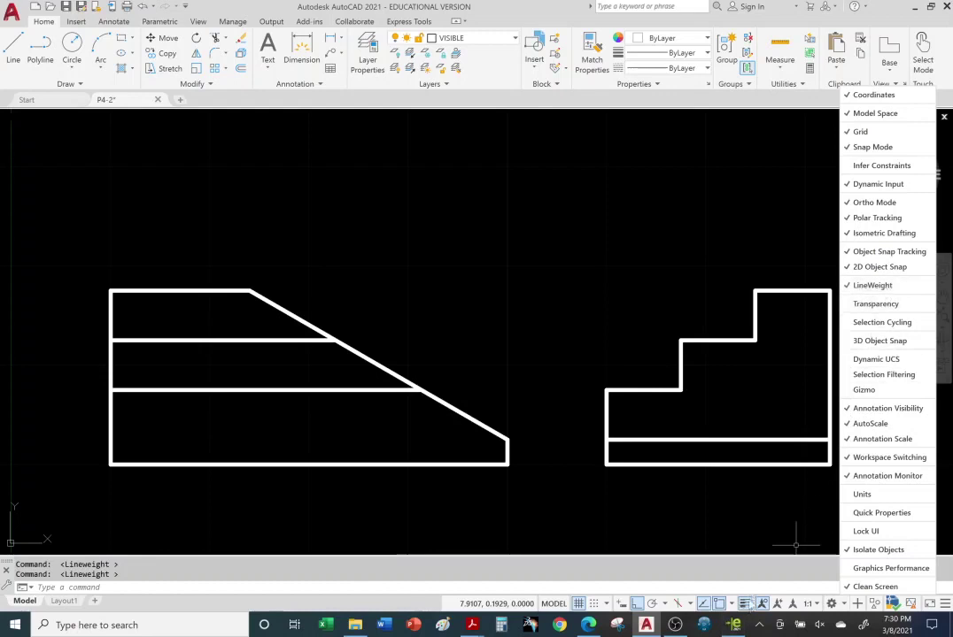
left_click(718, 506)
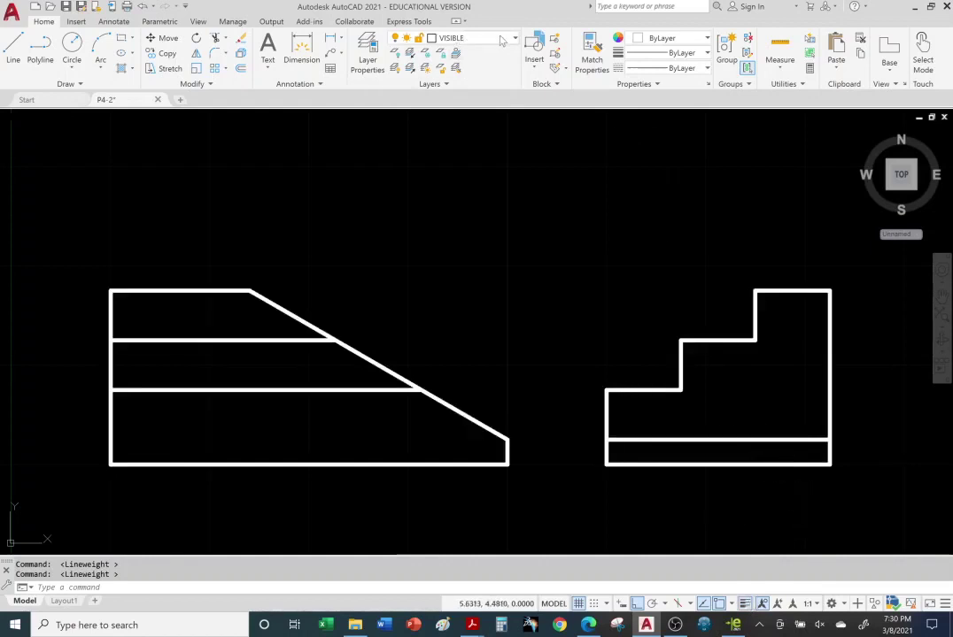
- Turn on the CONSTRUCTION layer to show the projection lines of all three views
left_click(502, 40)
left_click(397, 83)
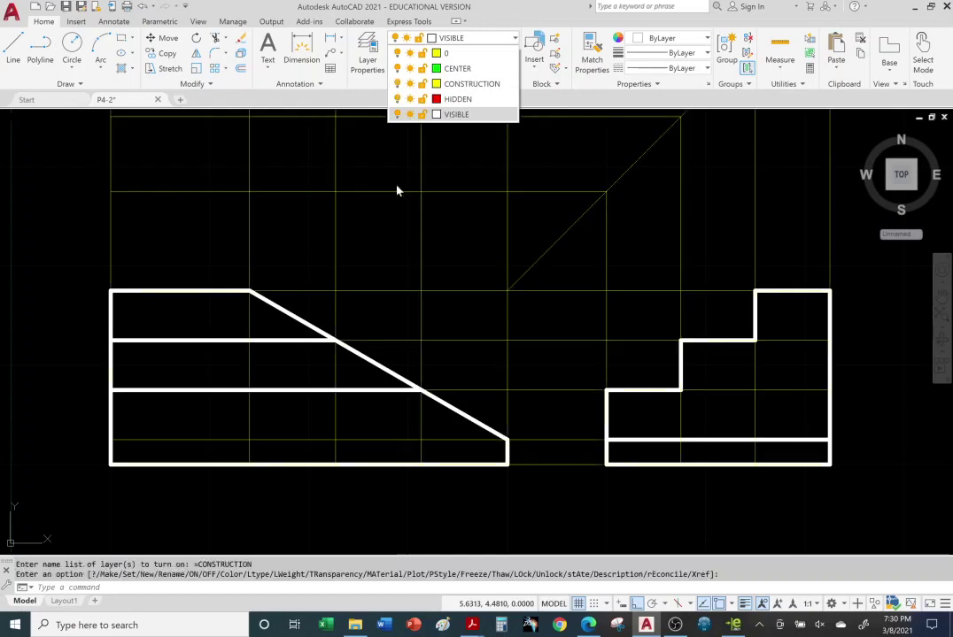
scroll(424, 239, "up", 2)
scroll(424, 239, "down", 4)
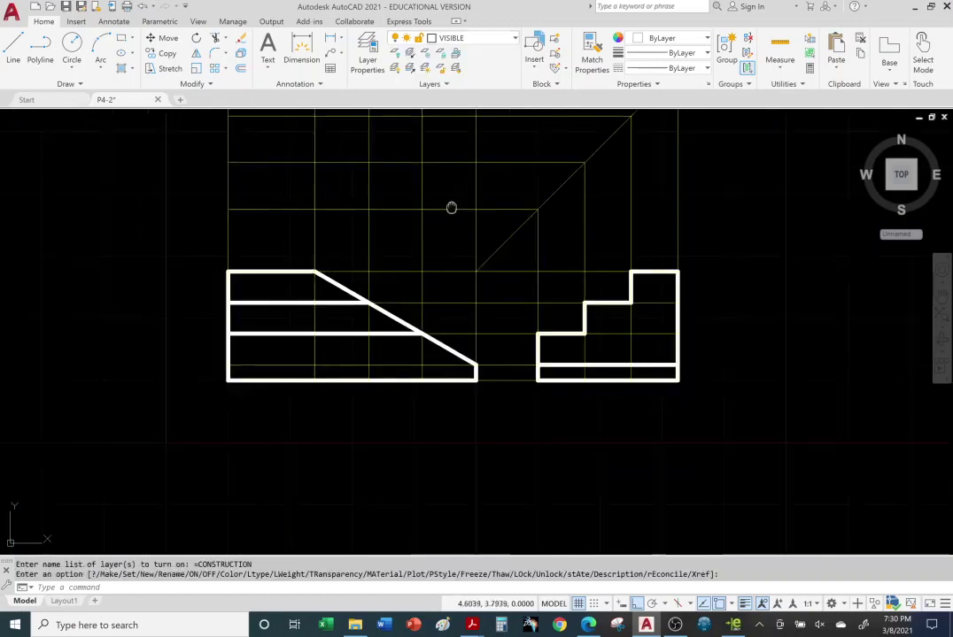
middle_click_drag(451, 207, 419, 313)
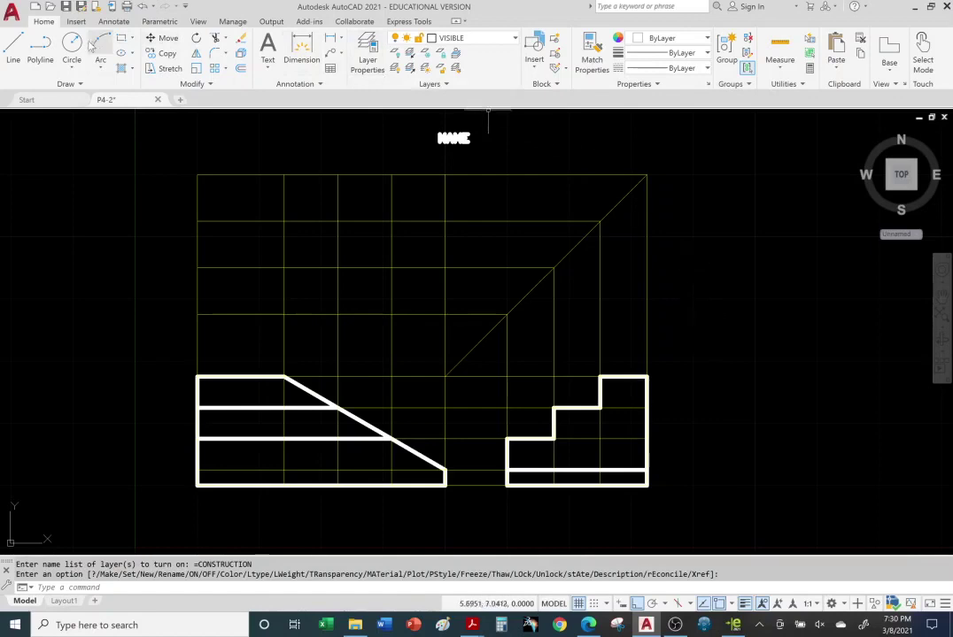
- Give the diagonal miter construction line a heavier lineweight and clear the selection
left_click(622, 202)
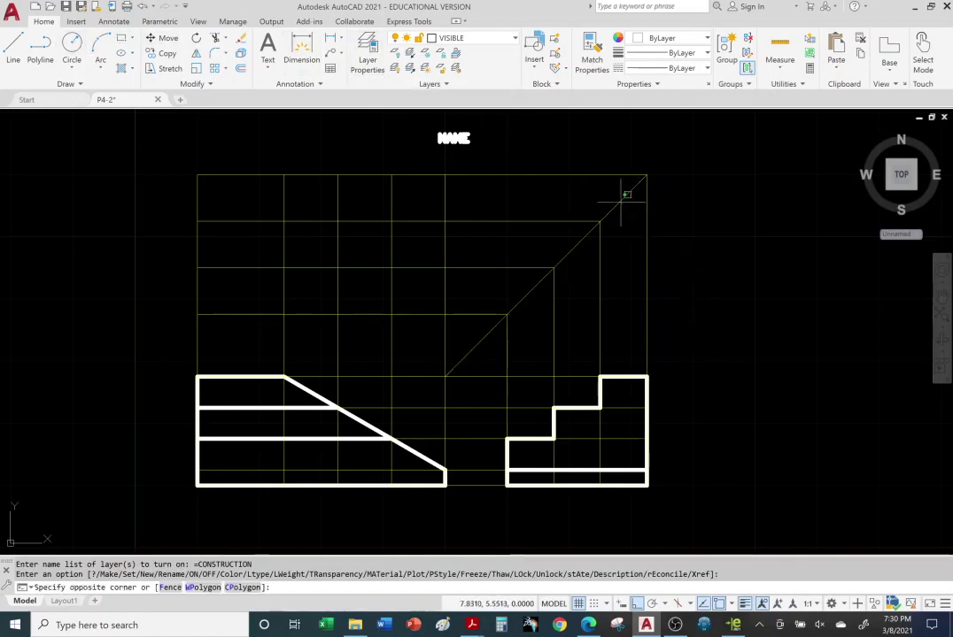
left_click(617, 190)
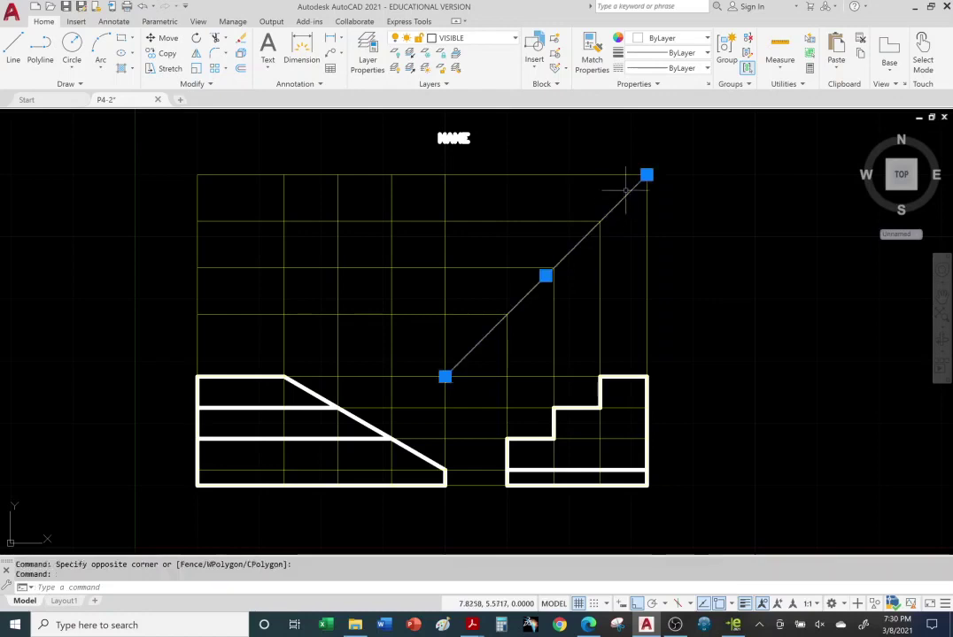
left_click(685, 53)
scroll(664, 195, "down", 2)
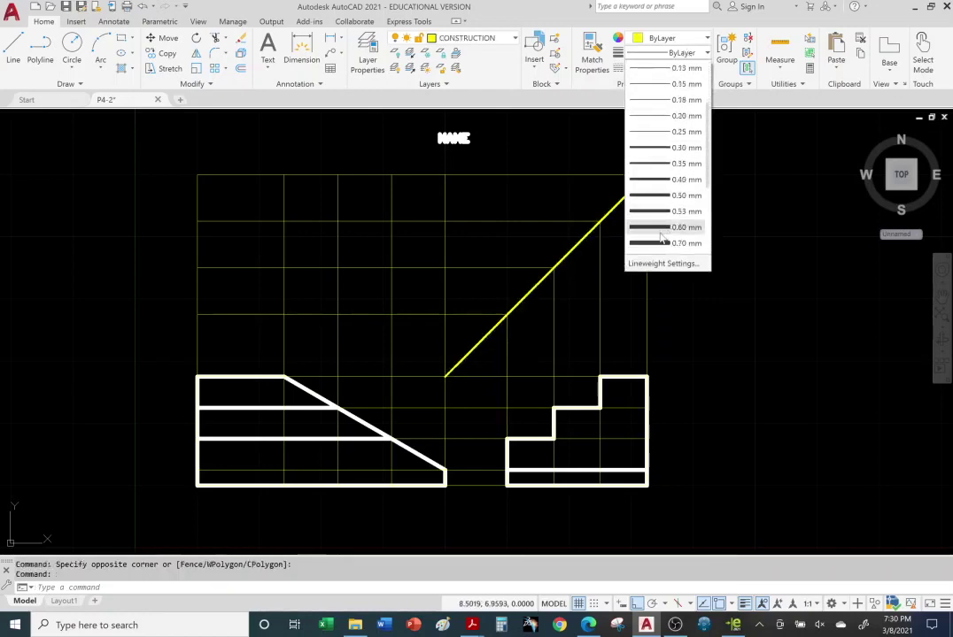
key("Escape")
key("Escape")
key("Escape")
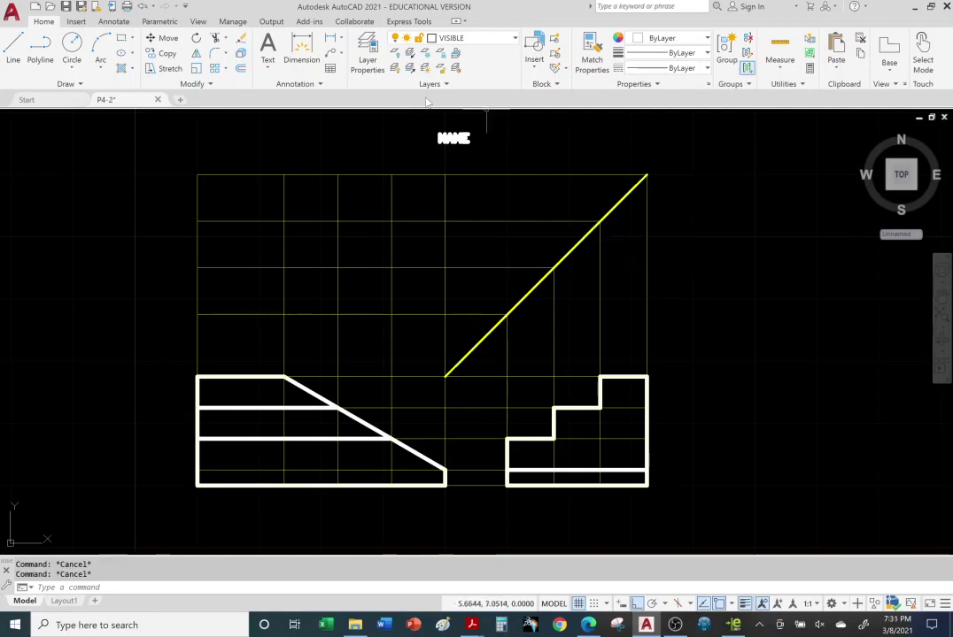
- On the VISIBLE layer, draw connected lines from the side view's upper-right corner via the miter line around the top view and back to the side view's lowest step
left_click(474, 37)
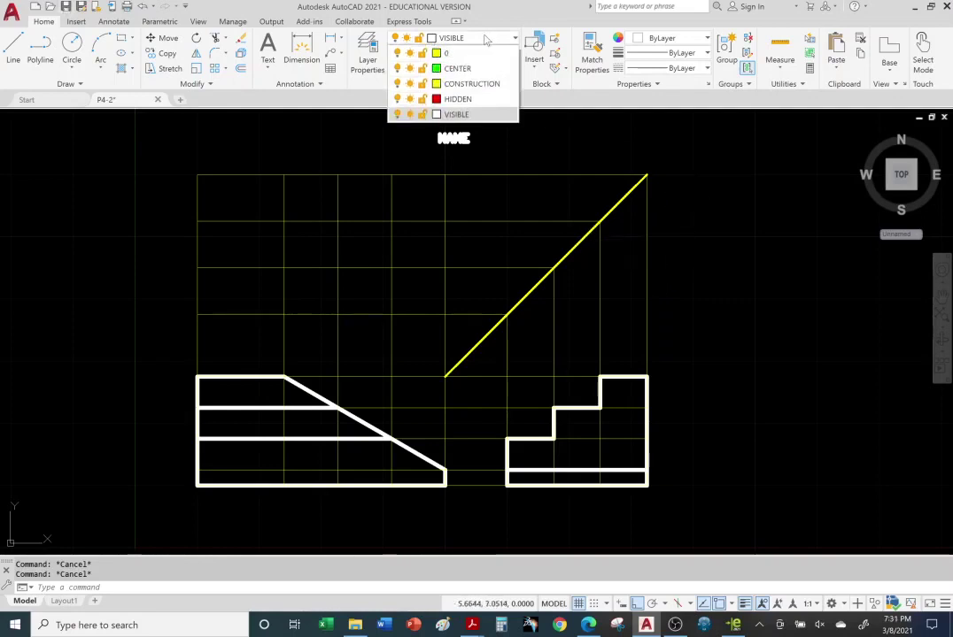
left_click(443, 110)
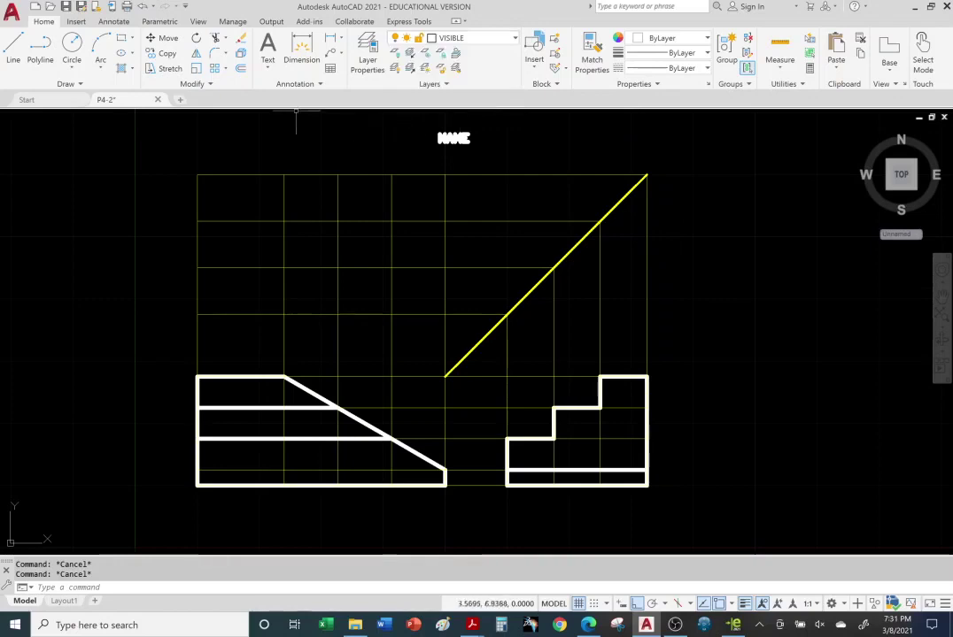
left_click(13, 46)
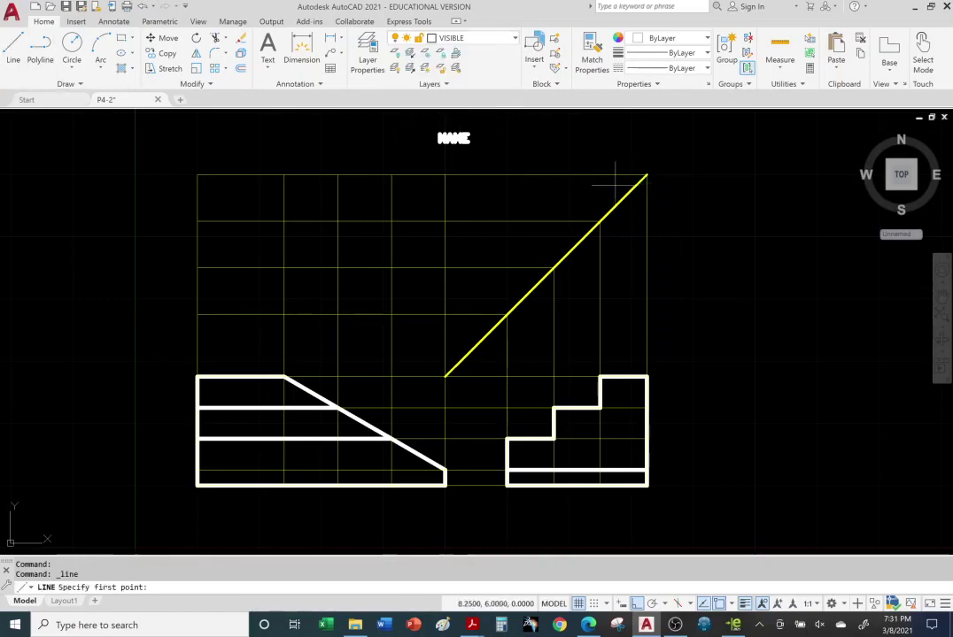
left_click(647, 376)
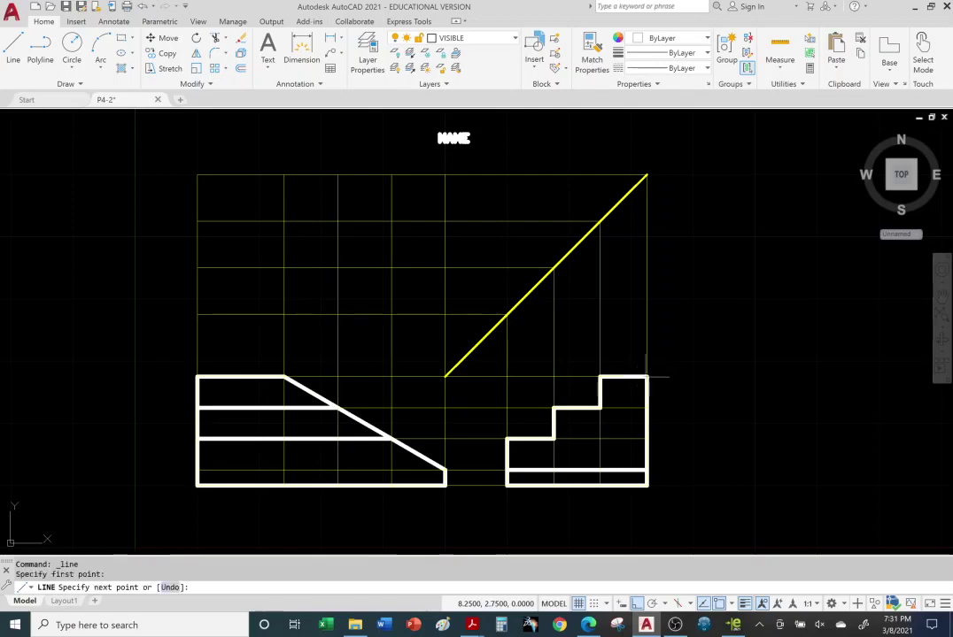
left_click(647, 174)
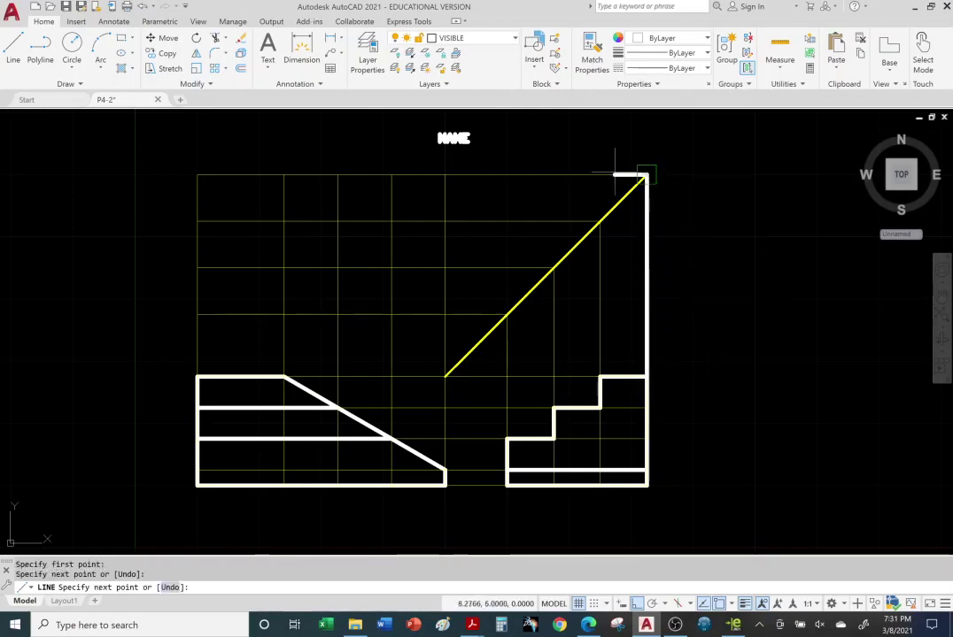
left_click(198, 174)
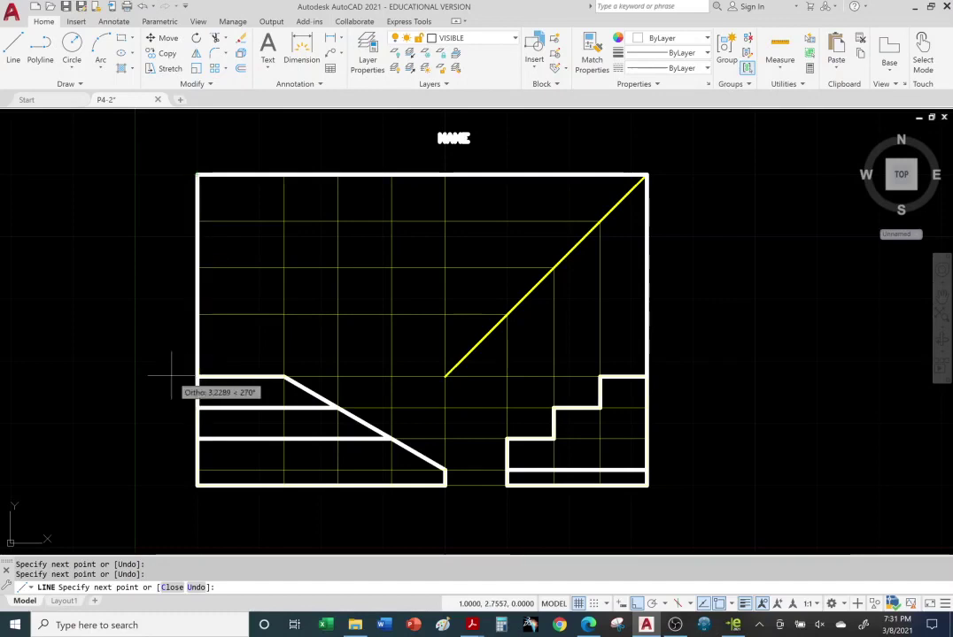
left_click(197, 314)
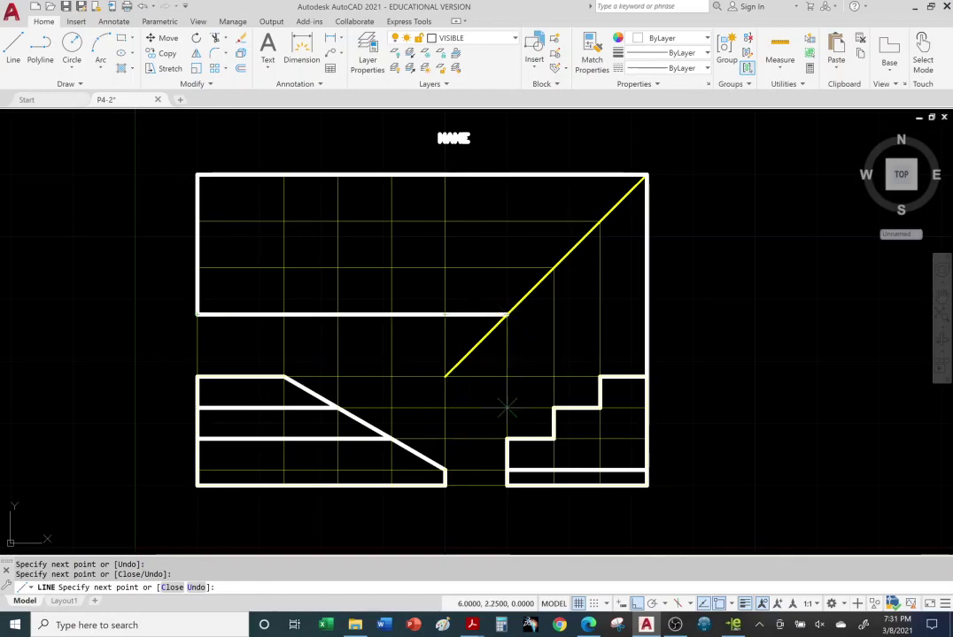
left_click(508, 314)
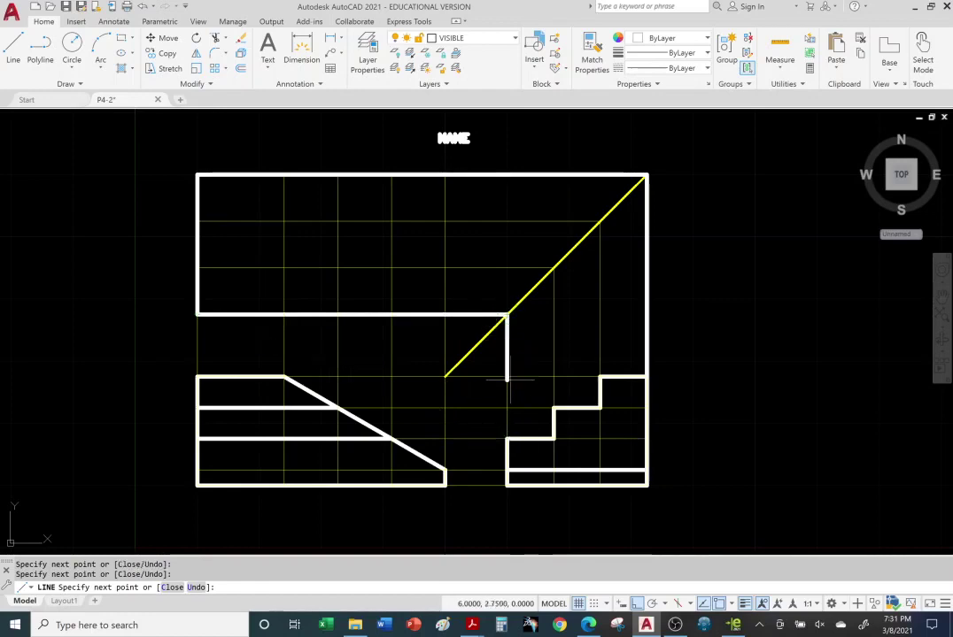
left_click(508, 438)
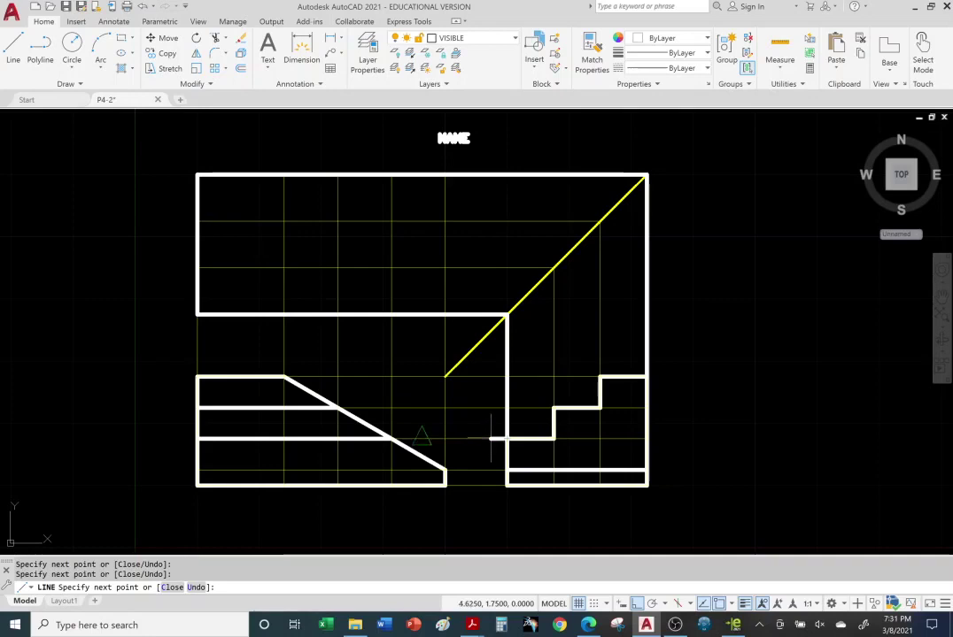
key("Escape")
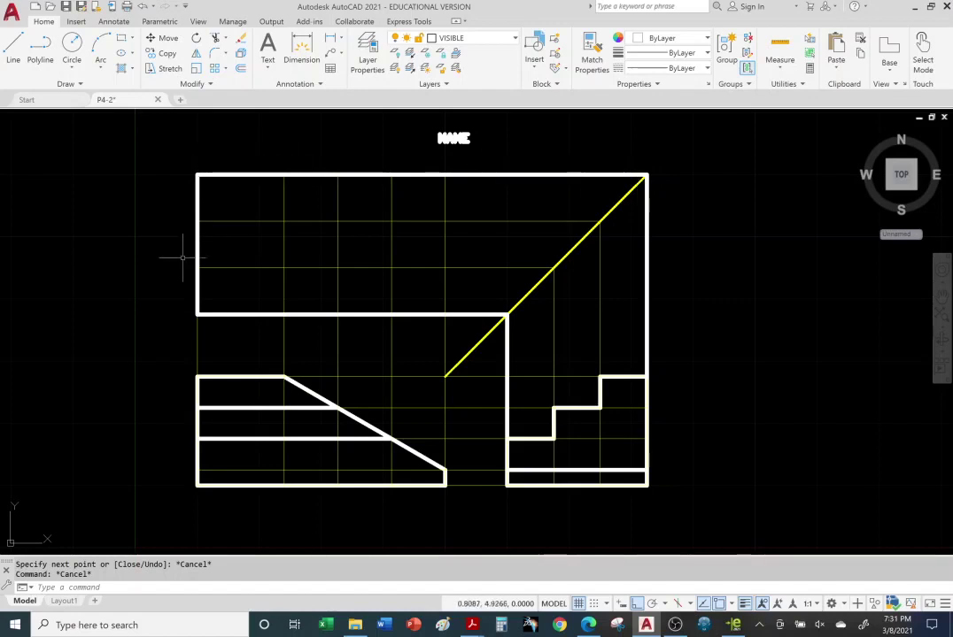
- Draw a vertical line from the lower end of the front view's slope up to the top view's upper edge
left_click(14, 46)
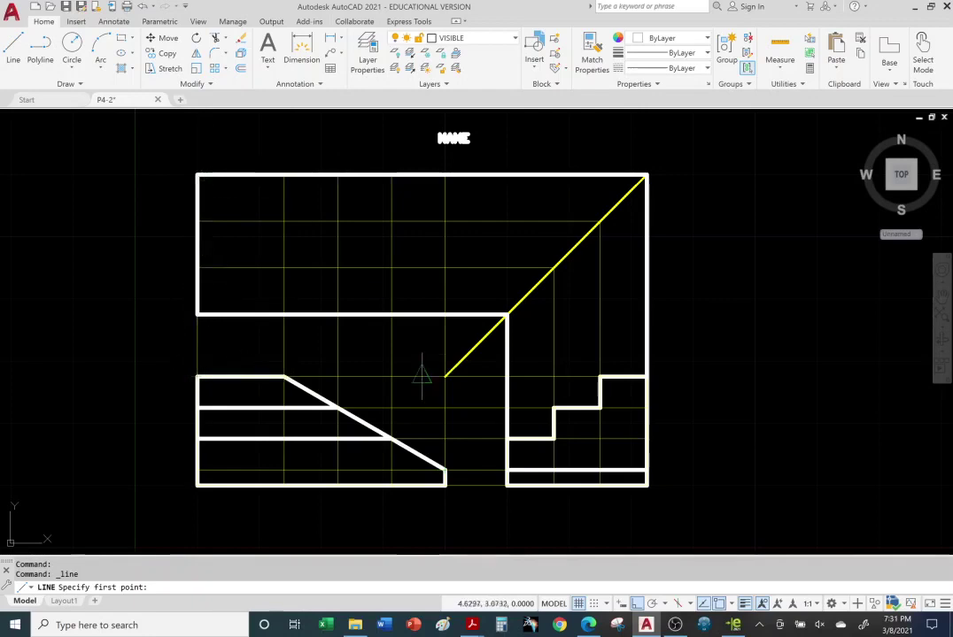
left_click(445, 470)
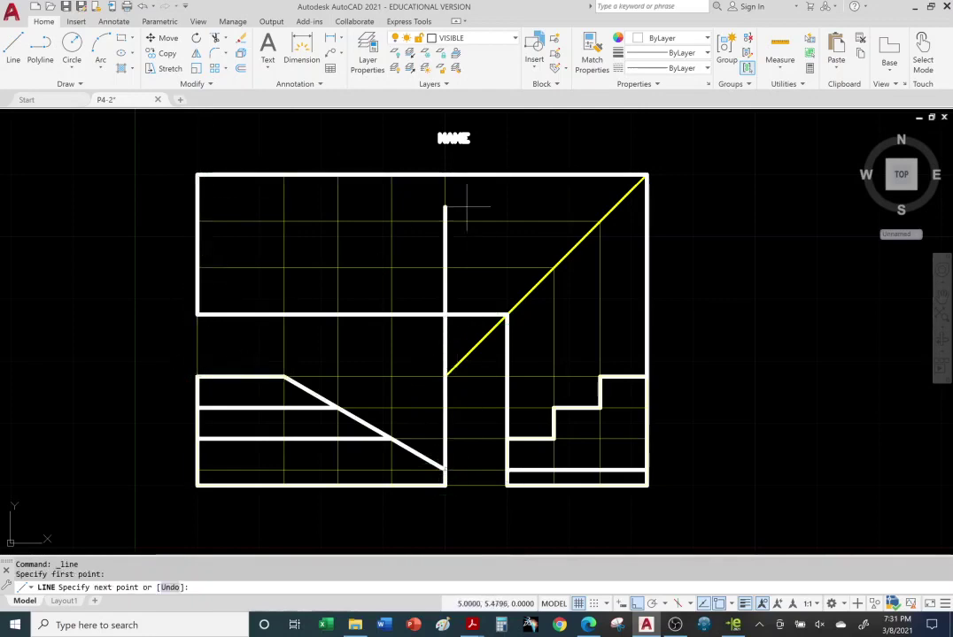
left_click(445, 174)
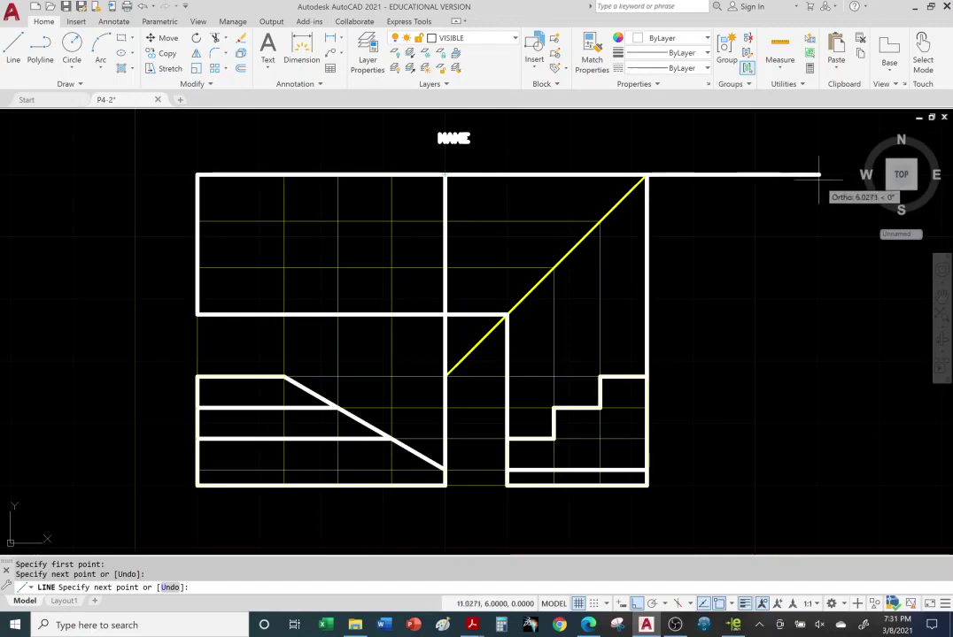
right_click(784, 174)
left_click(807, 191)
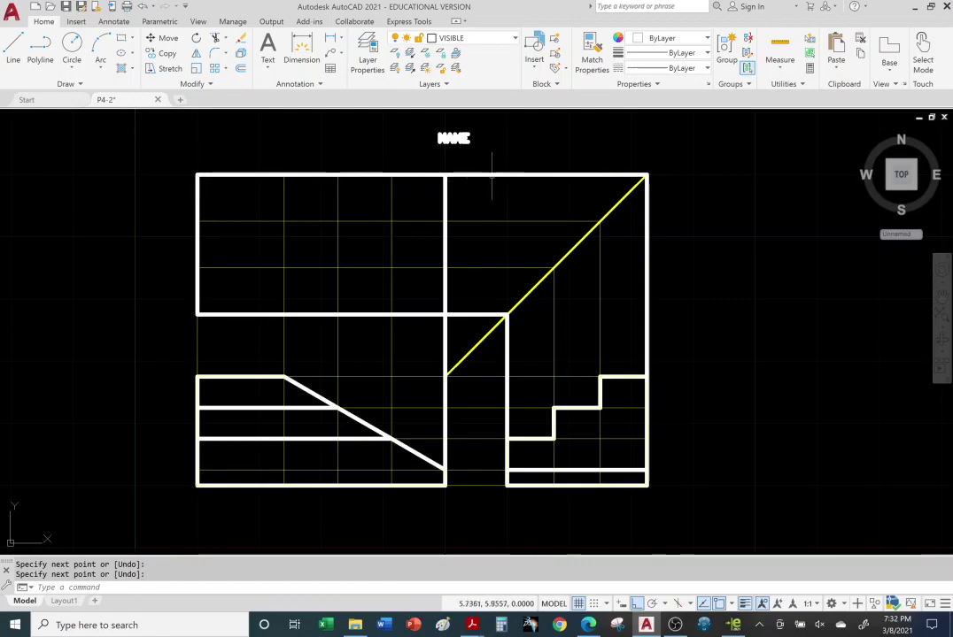
- Shorten the top view's upper and lower horizontal lines so that both end at the new vertical line
left_click(526, 174)
left_click(646, 174)
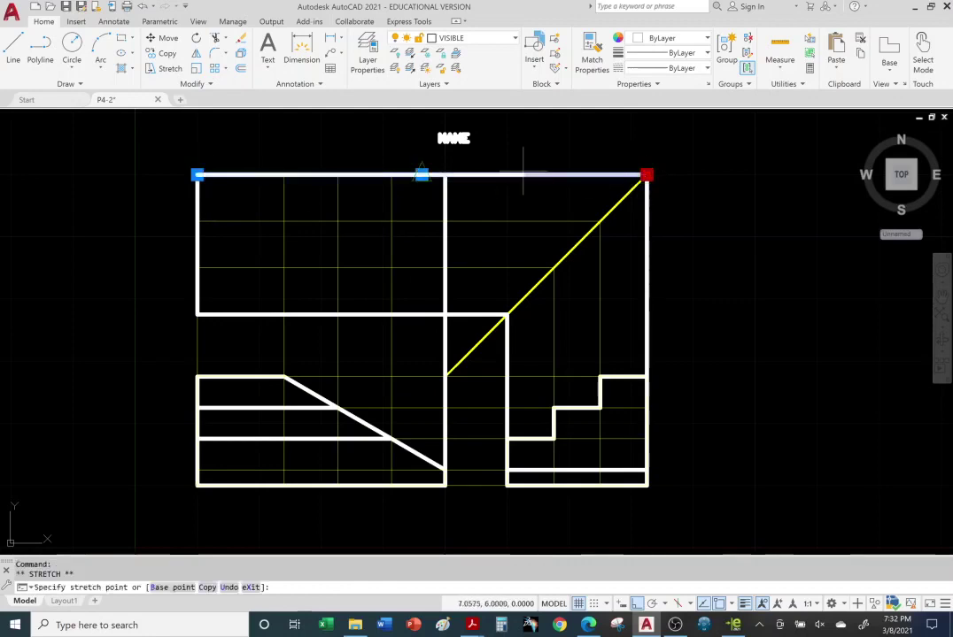
left_click(446, 174)
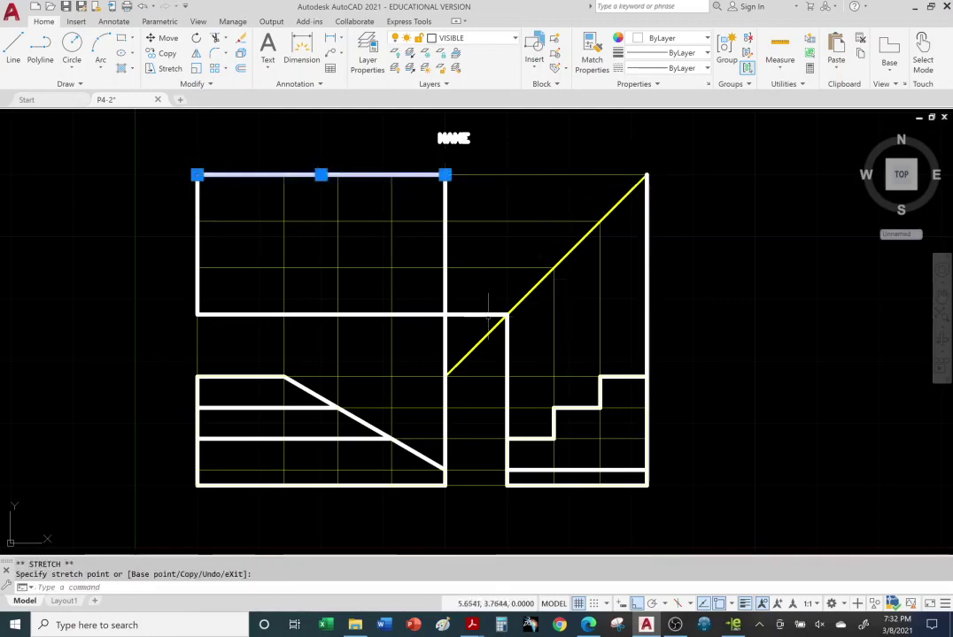
left_click(507, 314)
left_click(506, 315)
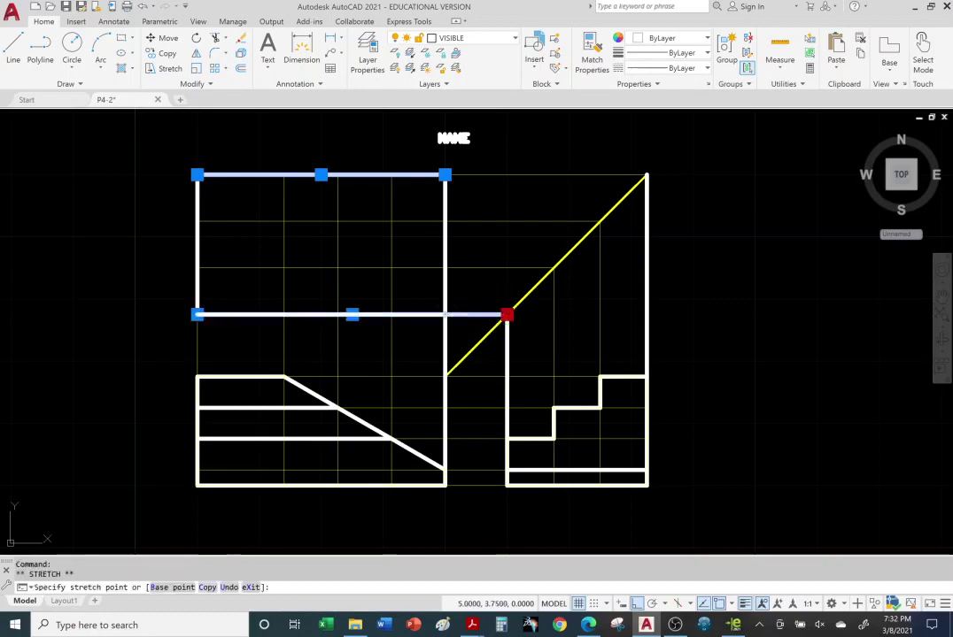
left_click(445, 314)
- Shorten the vertical line so that it ends at the top view's lower-right corner, and clear the selection
left_click(449, 430)
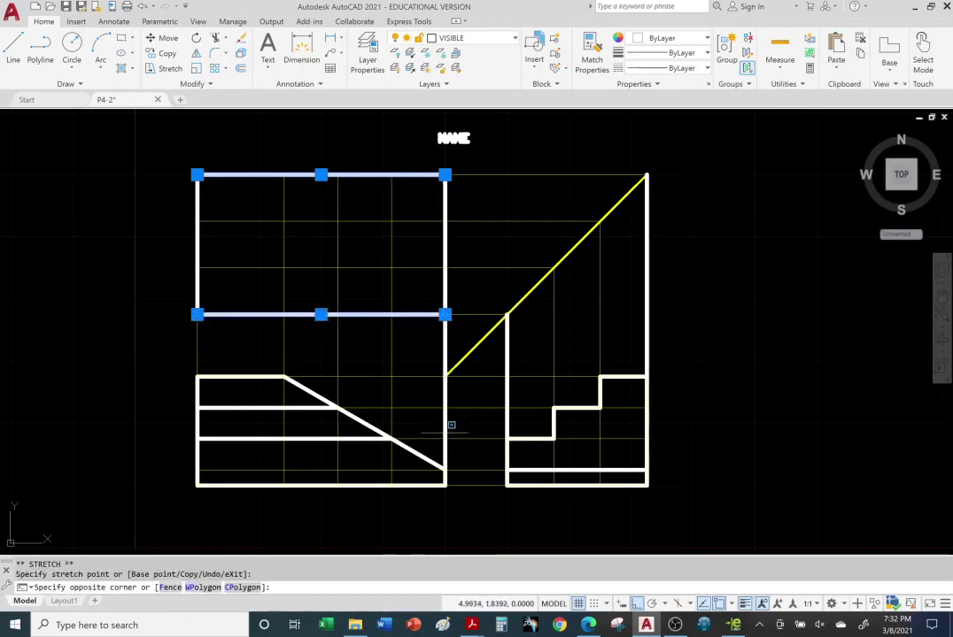
left_click(443, 431)
left_click(446, 428)
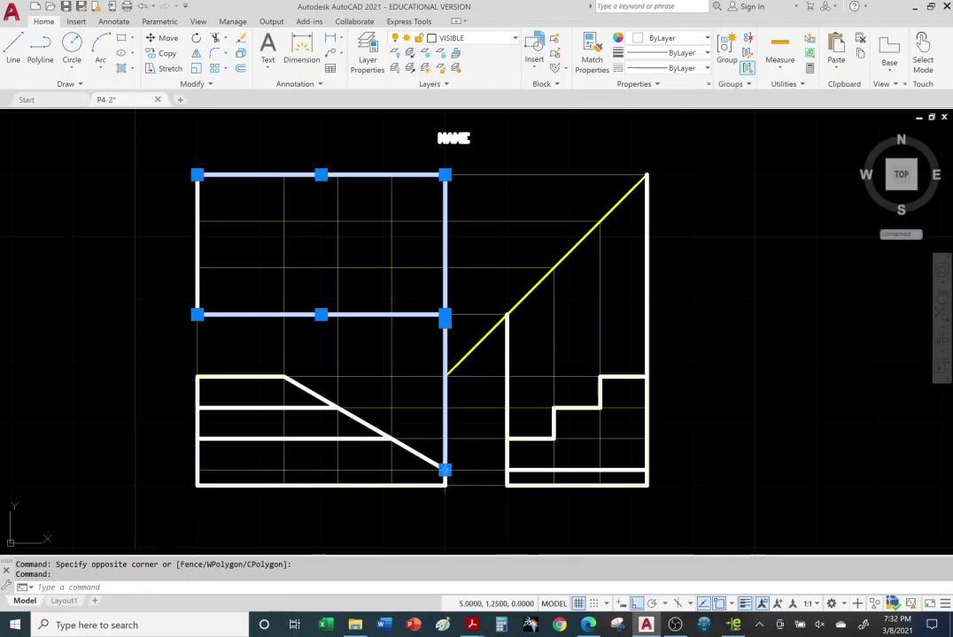
left_click(444, 469)
left_click(445, 315)
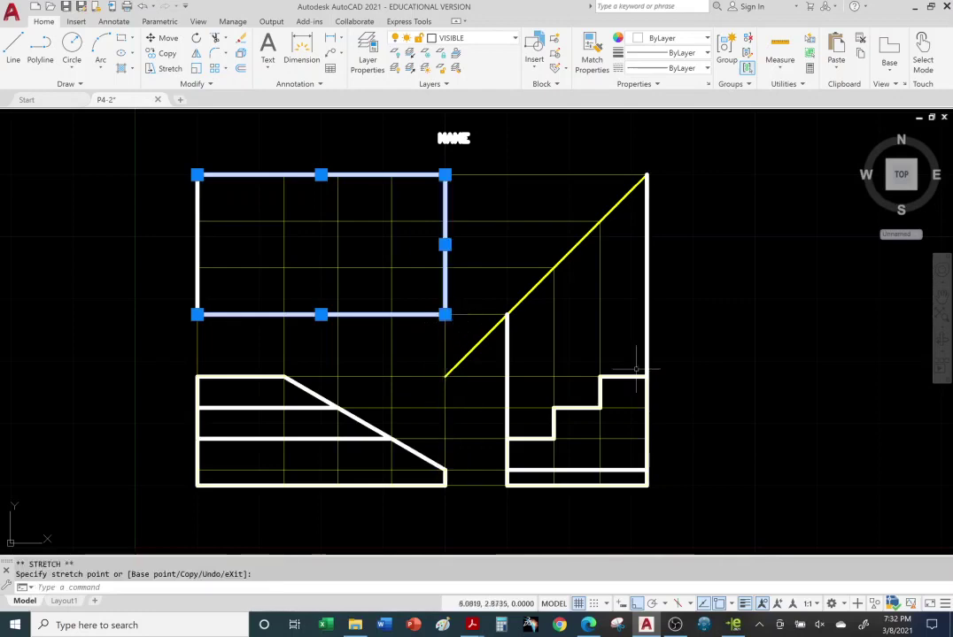
key("Escape")
key("Escape")
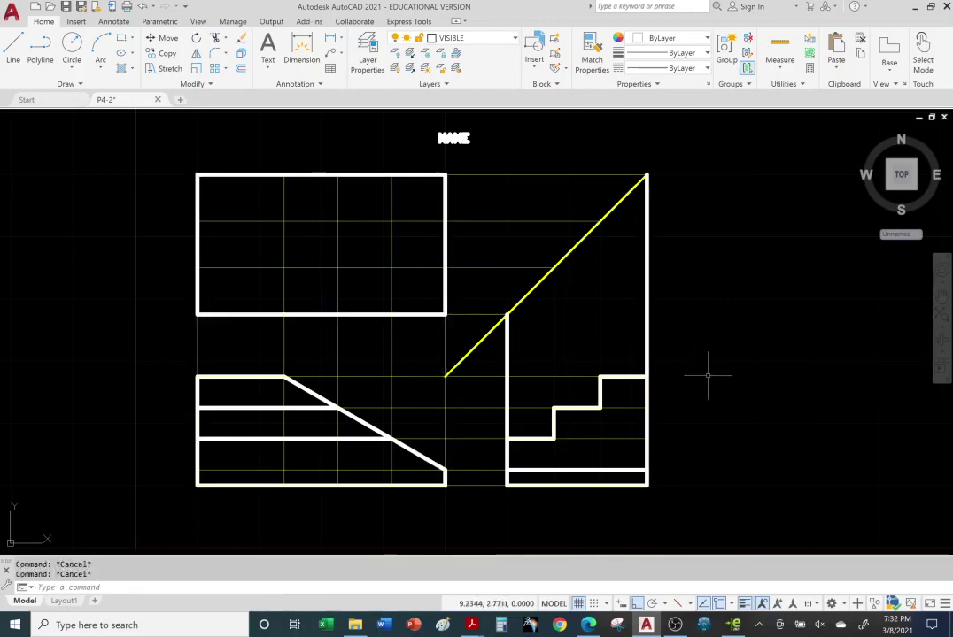
- Delete the two vertical visible lines running from the side view up to the miter line
left_click(507, 344)
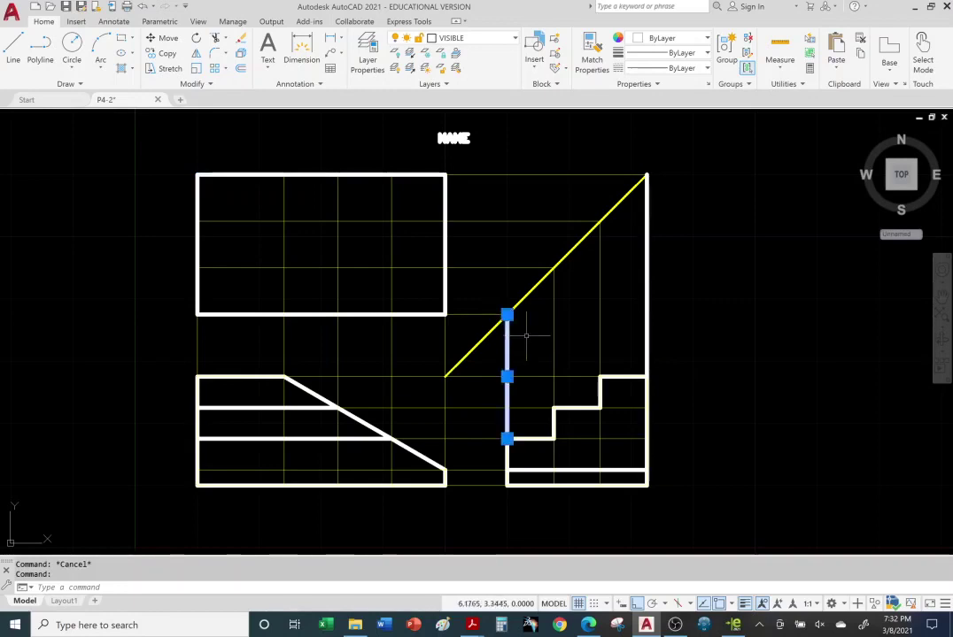
left_click(646, 270)
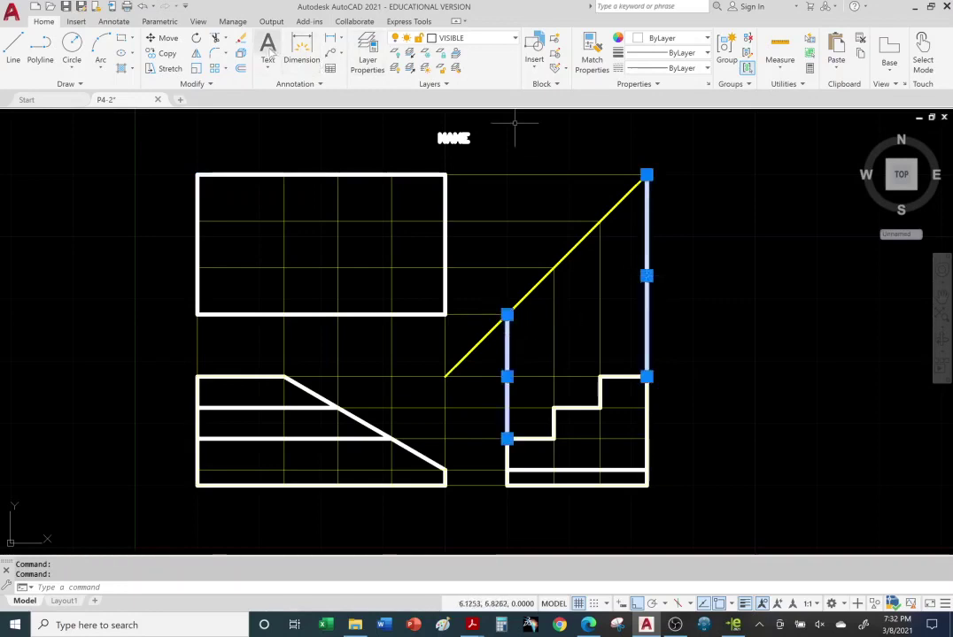
key("Delete")
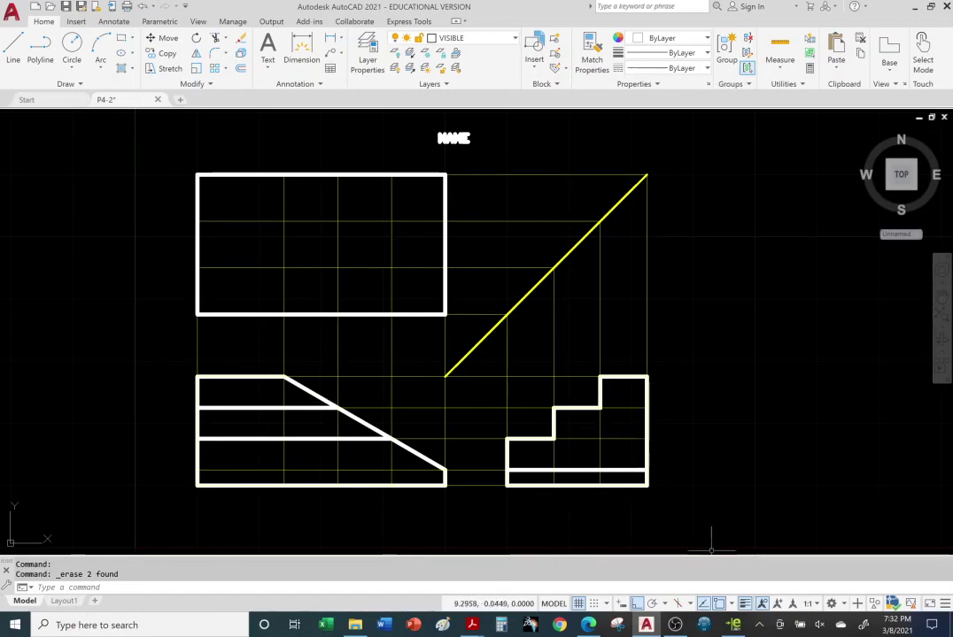
- Switch to eDrawings, examine the P4-2 model in front, isometric, top and tilted views, and return to AutoCAD from the top view
left_click(735, 625)
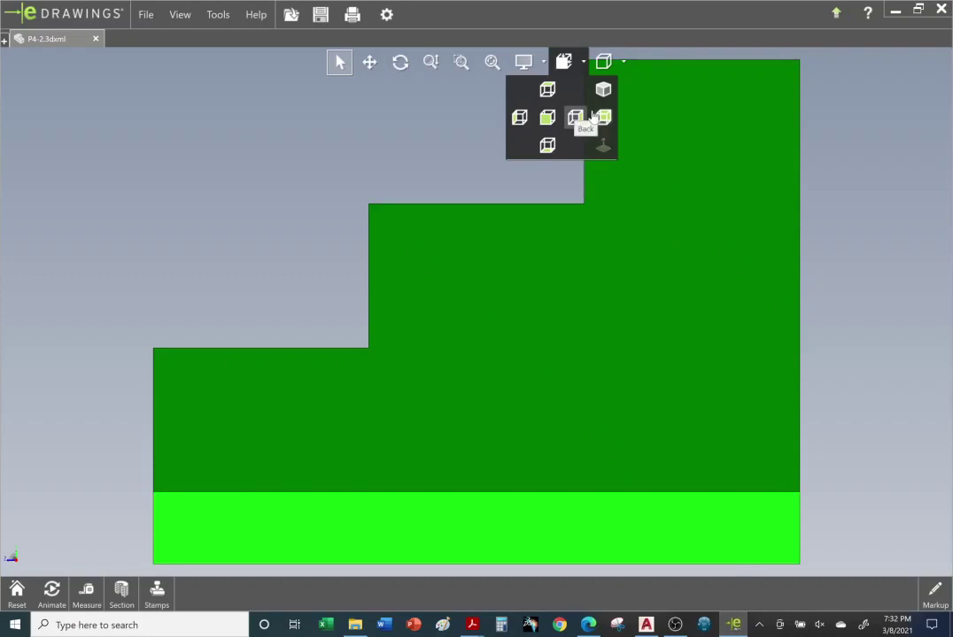
left_click(549, 118)
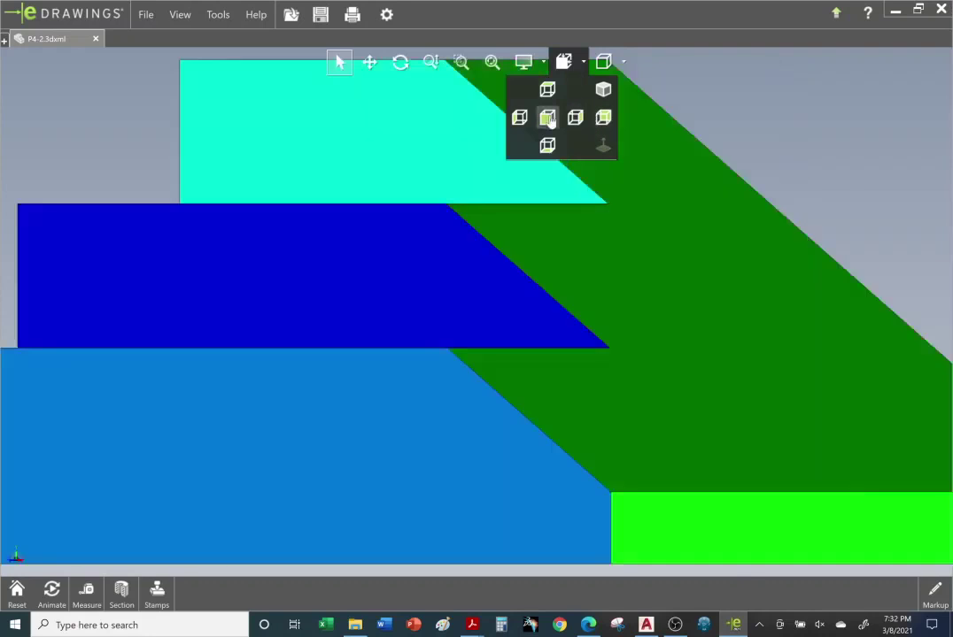
left_click(602, 92)
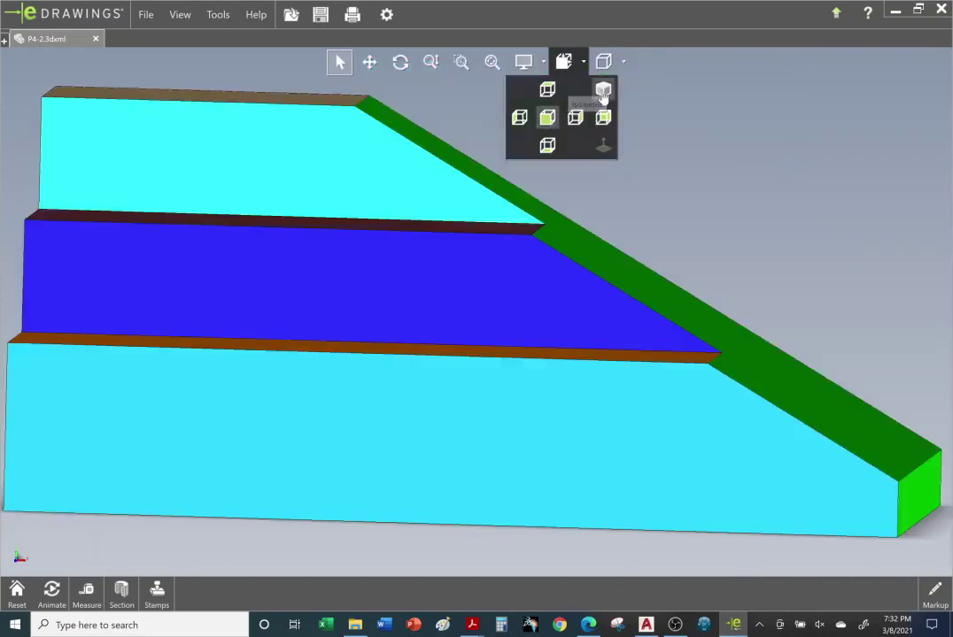
left_click(548, 90)
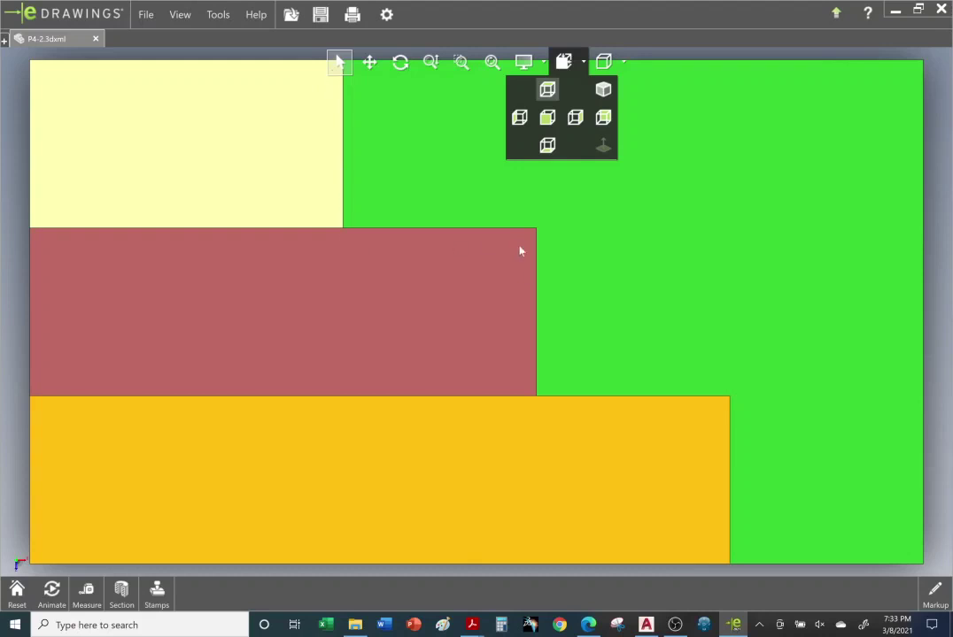
left_click_drag(529, 440, 485, 434)
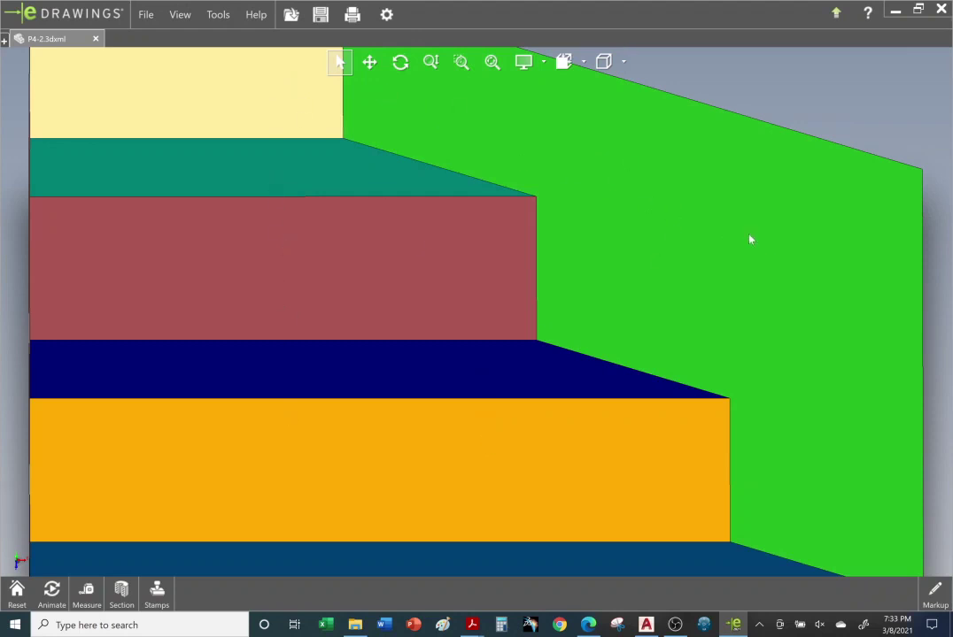
left_click(581, 64)
left_click(548, 91)
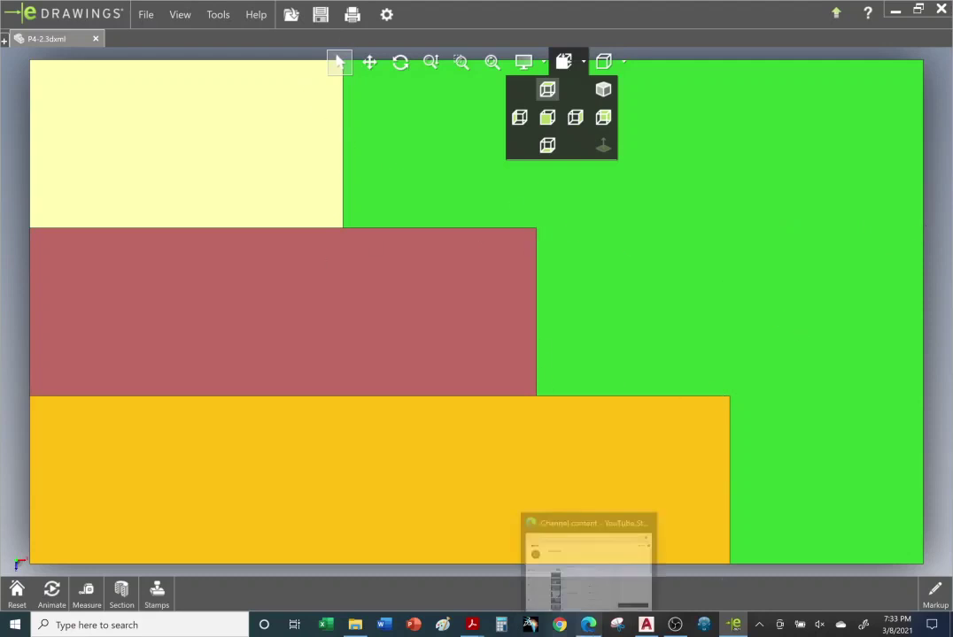
left_click(656, 627)
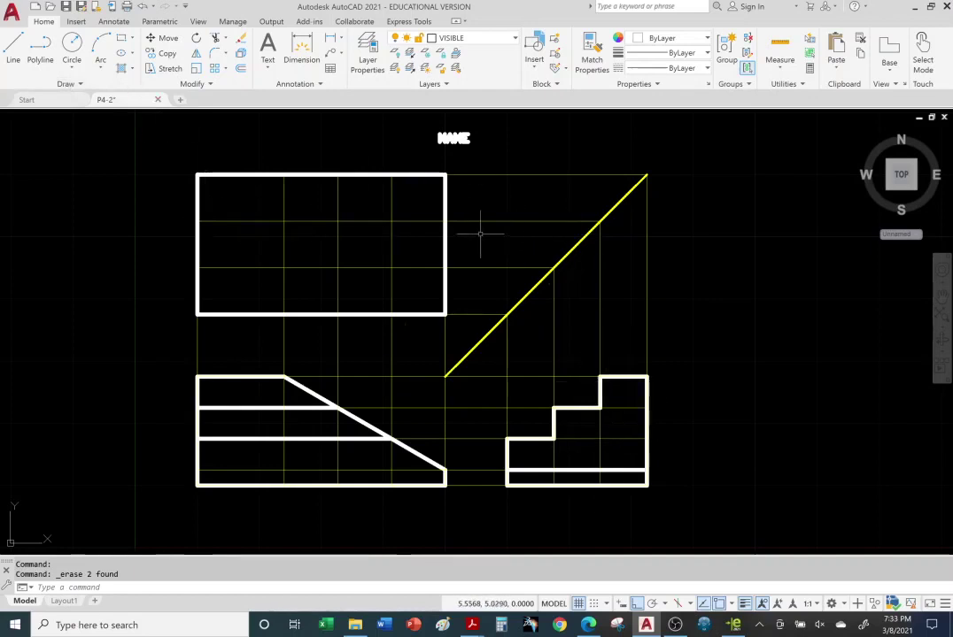
- Draw a line from the side view's top step corner up to the miter line and across to the top view's left edge
left_click(14, 46)
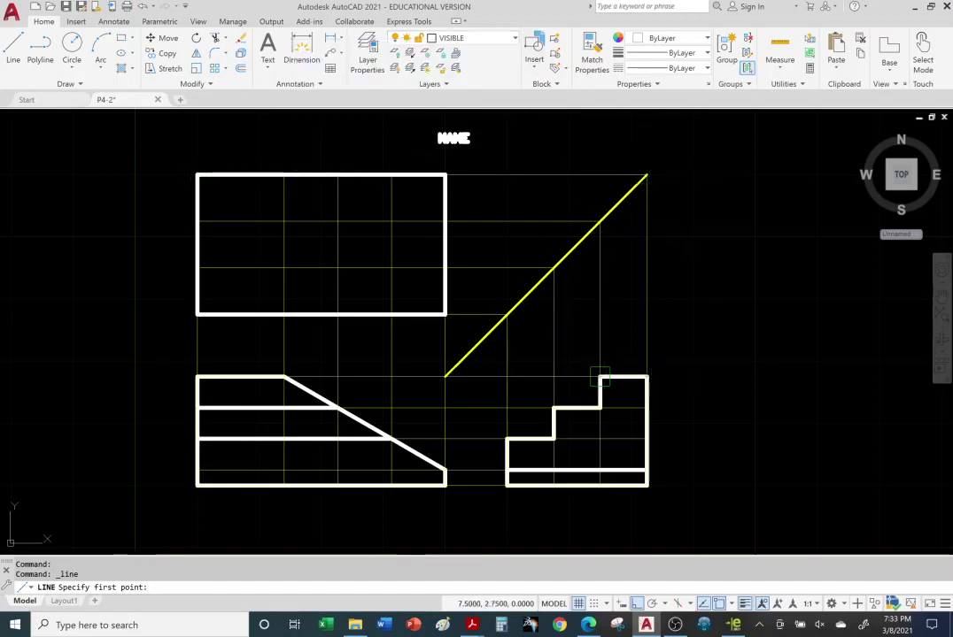
left_click(600, 379)
left_click(599, 222)
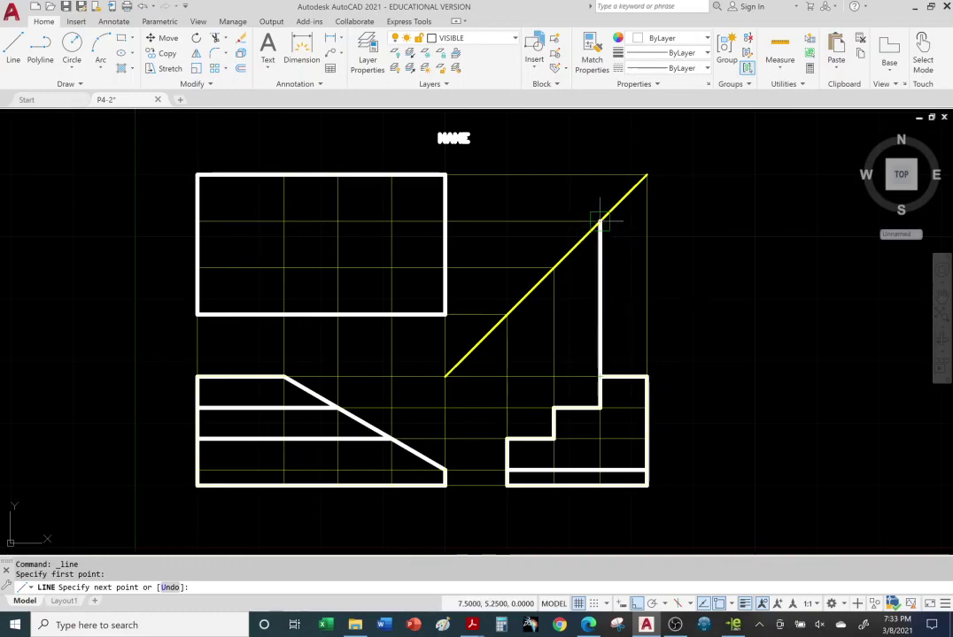
left_click(197, 221)
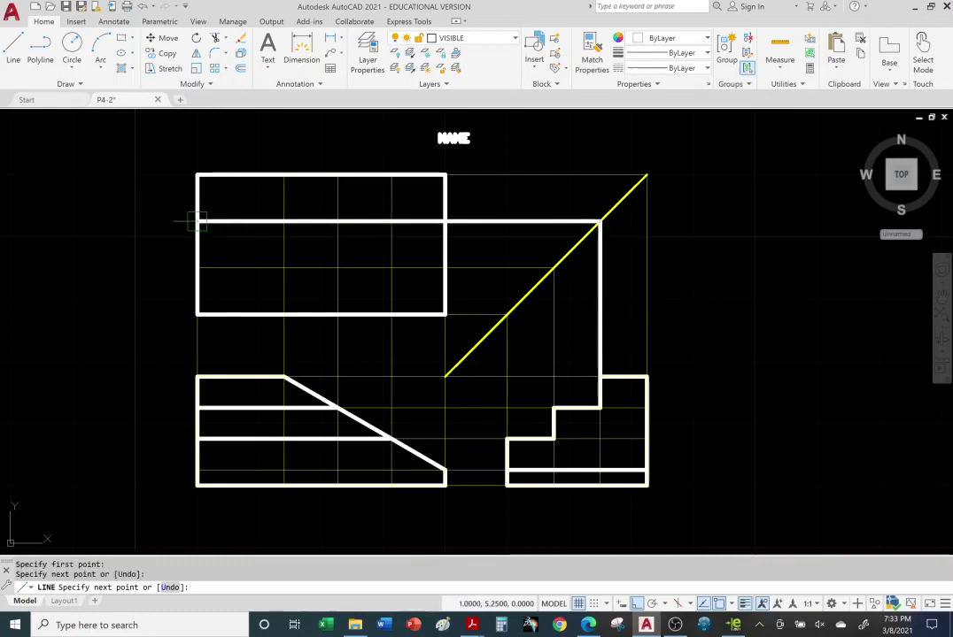
right_click(100, 239)
left_click(88, 251)
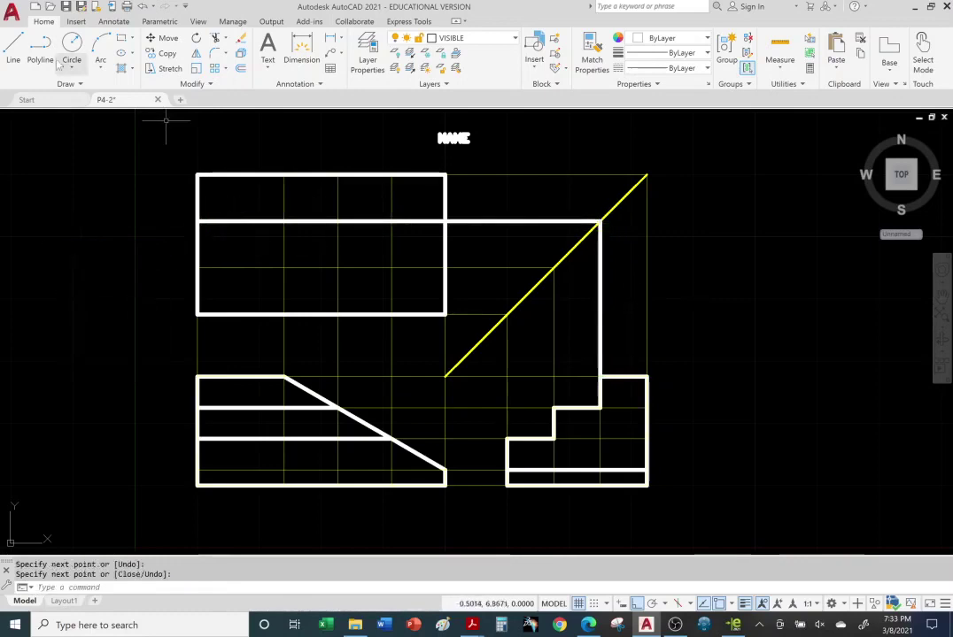
- Draw a line from the side view's middle step corner up to the miter line and across to the top view's left edge
left_click(10, 49)
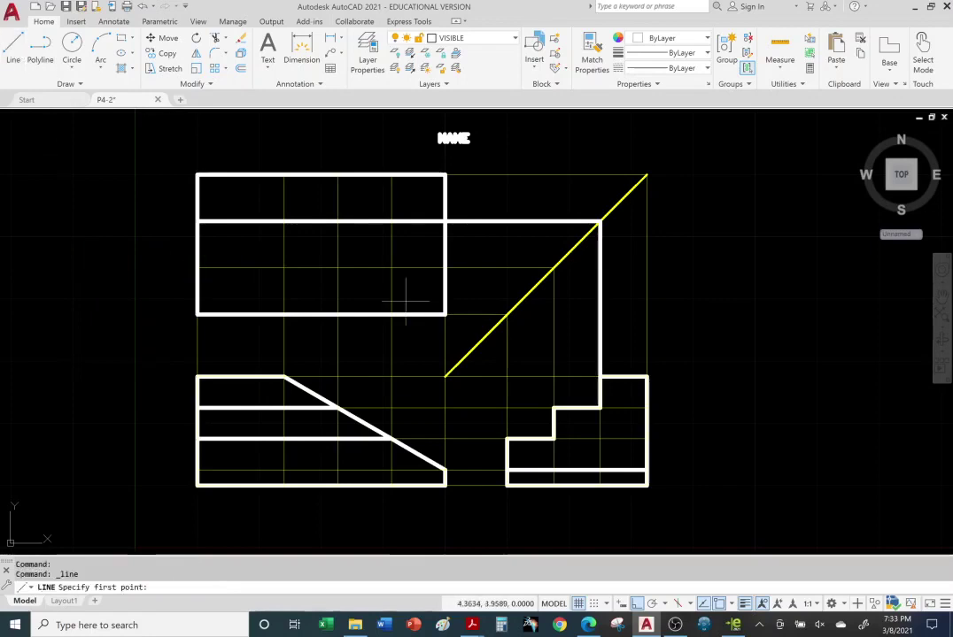
left_click(552, 408)
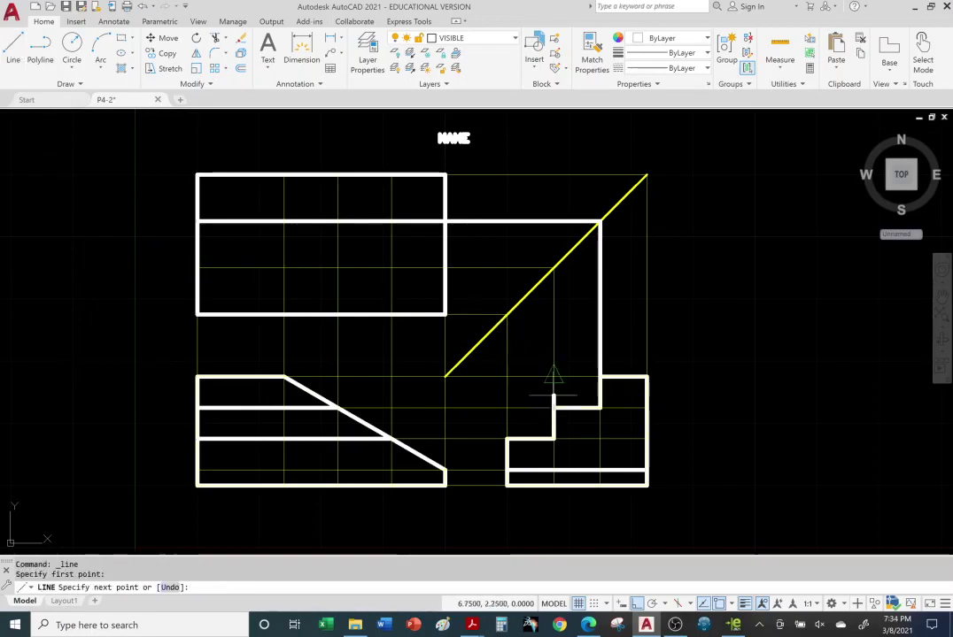
left_click(552, 266)
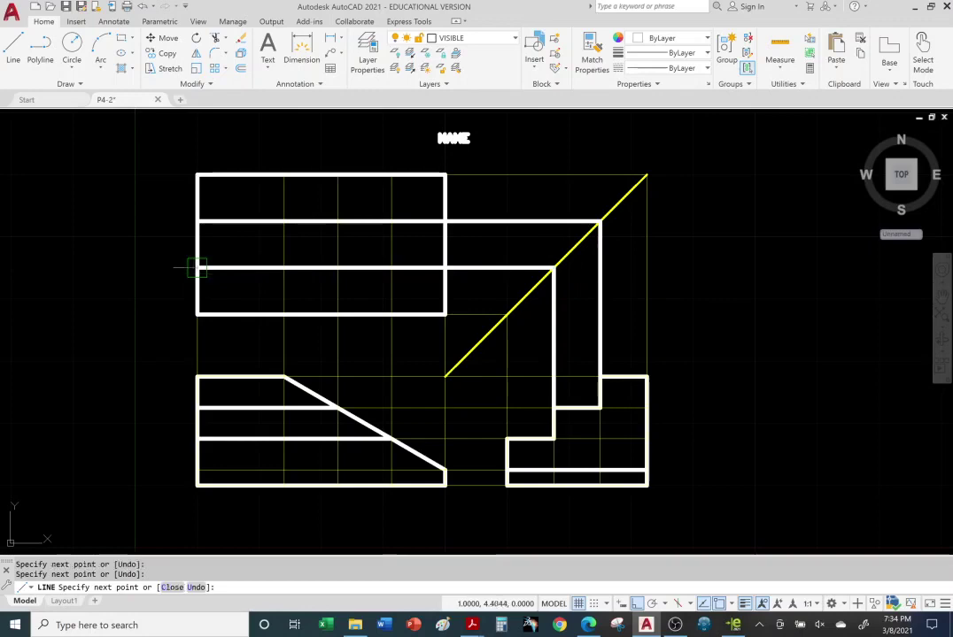
right_click(69, 268)
left_click(87, 273)
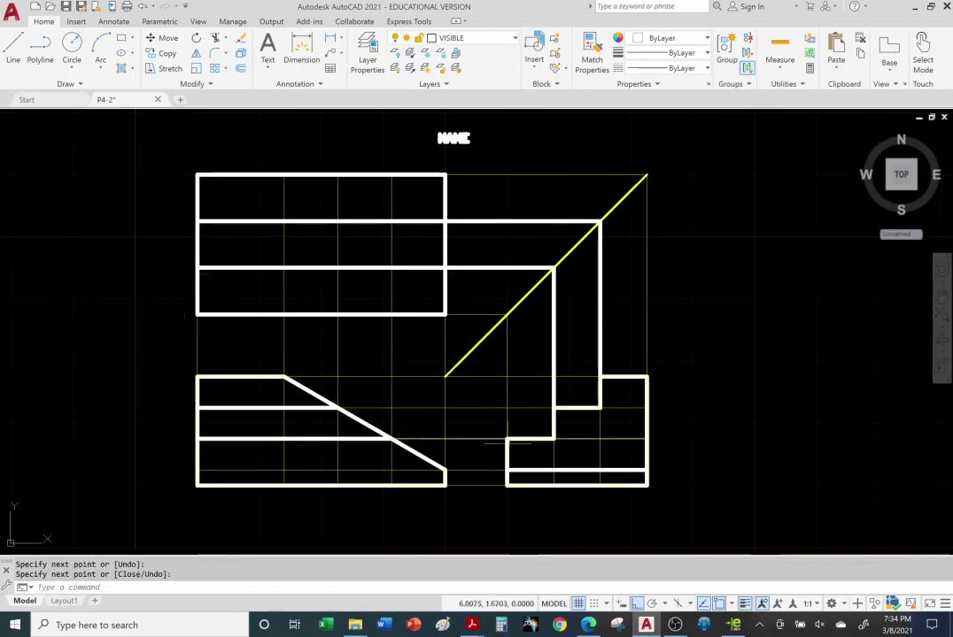
- Delete the two vertical visible lines between the side view's steps and the miter line, including the construction line under the left one
left_click(556, 301)
left_click(545, 310)
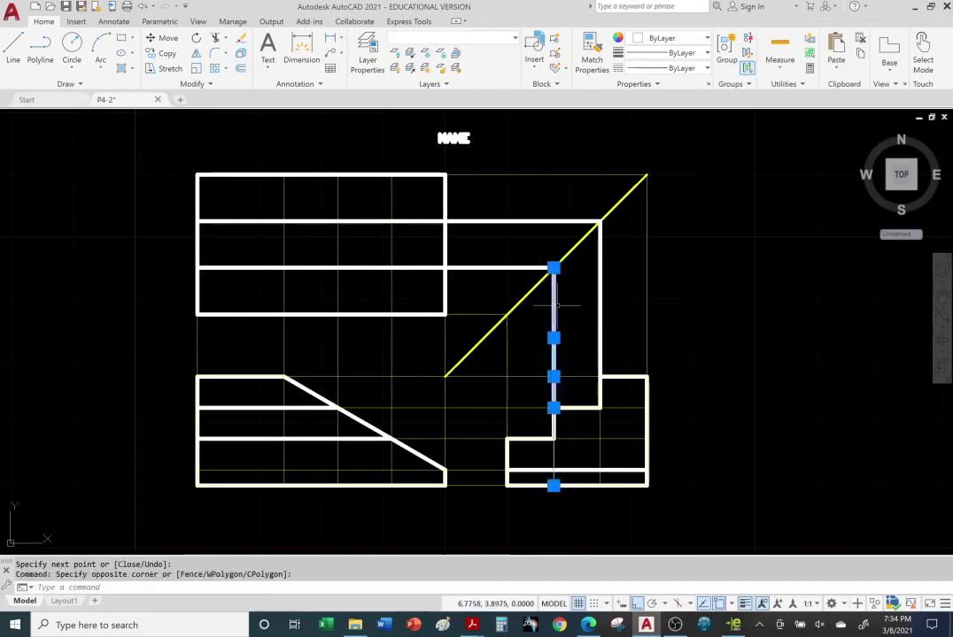
left_click(607, 278)
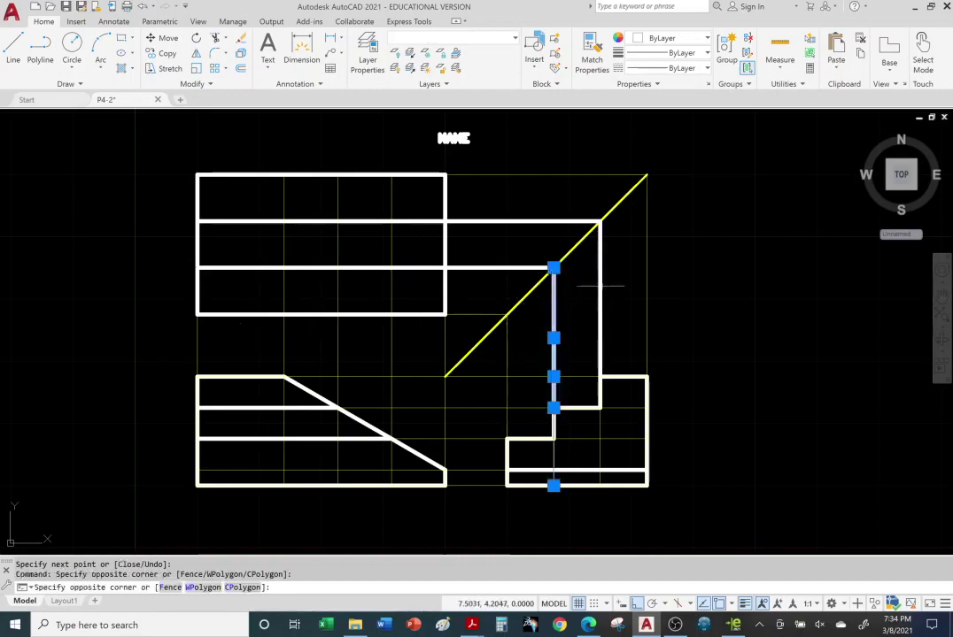
left_click(599, 288)
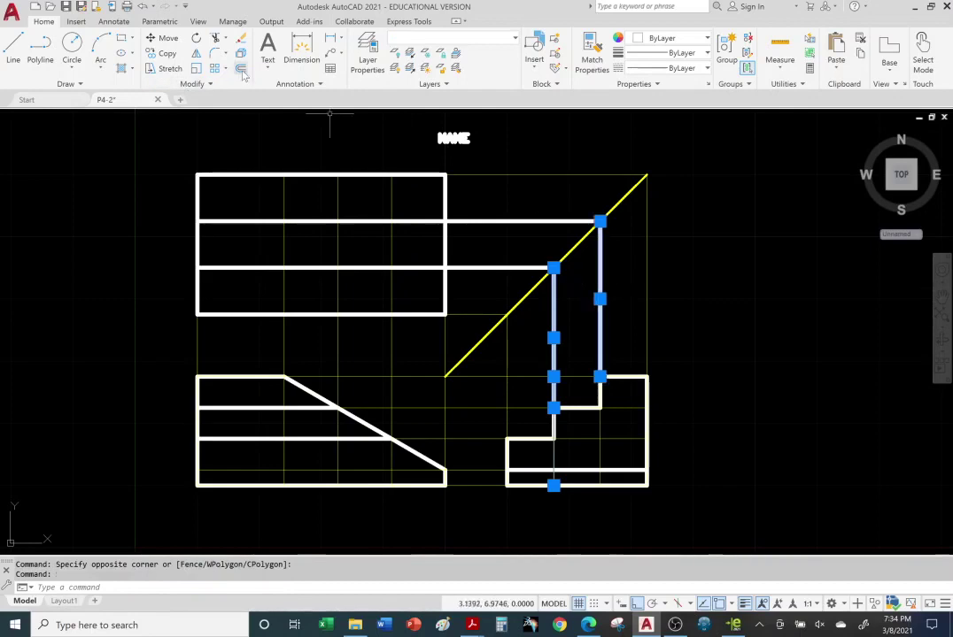
left_click(241, 41)
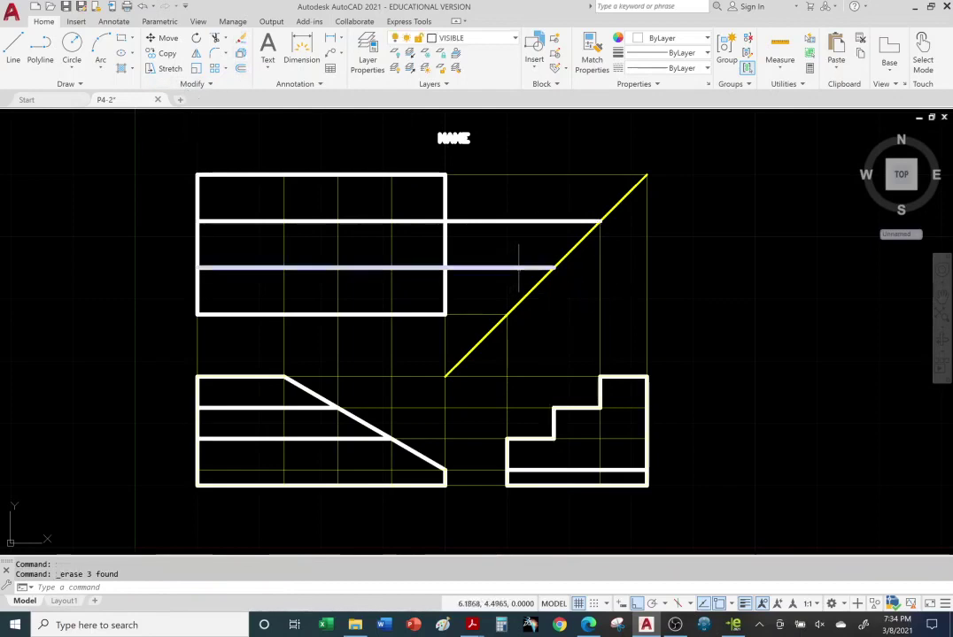
- Shorten the top view's two inner horizontal lines so that both end at its right edge, and clear the selection
left_click(425, 268)
left_click(553, 268)
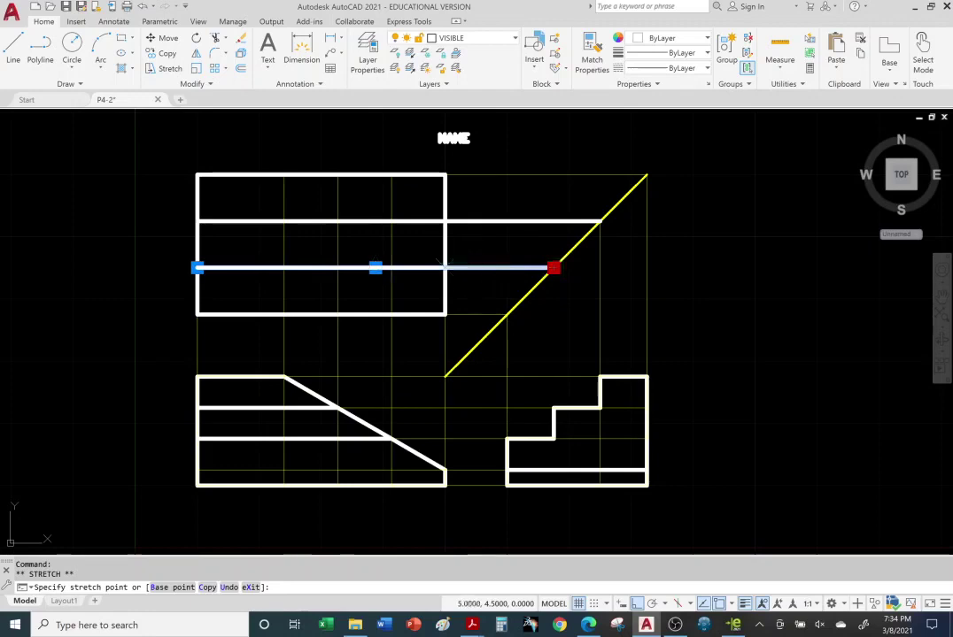
left_click(445, 268)
left_click(558, 221)
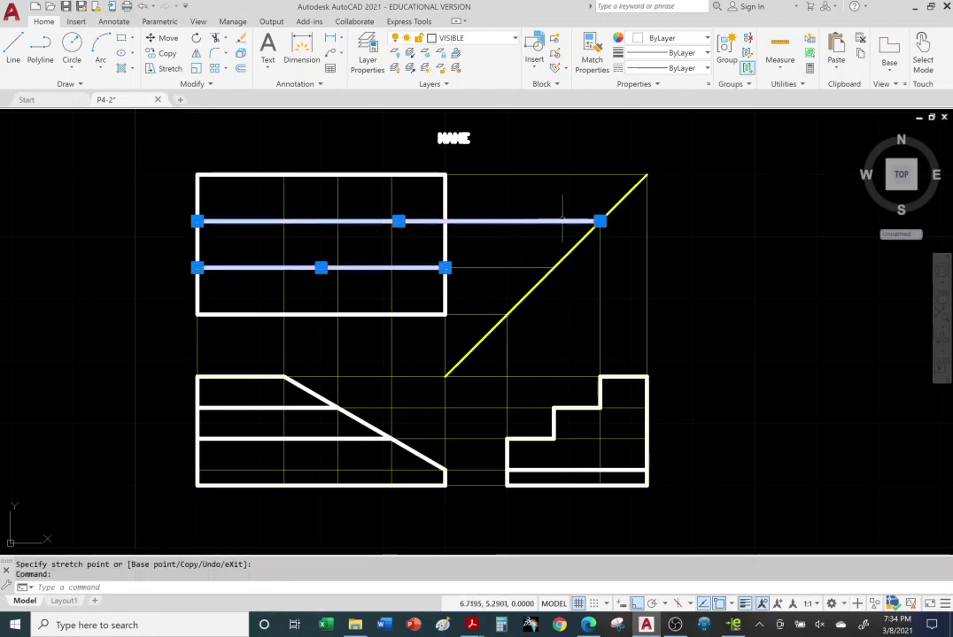
left_click(600, 221)
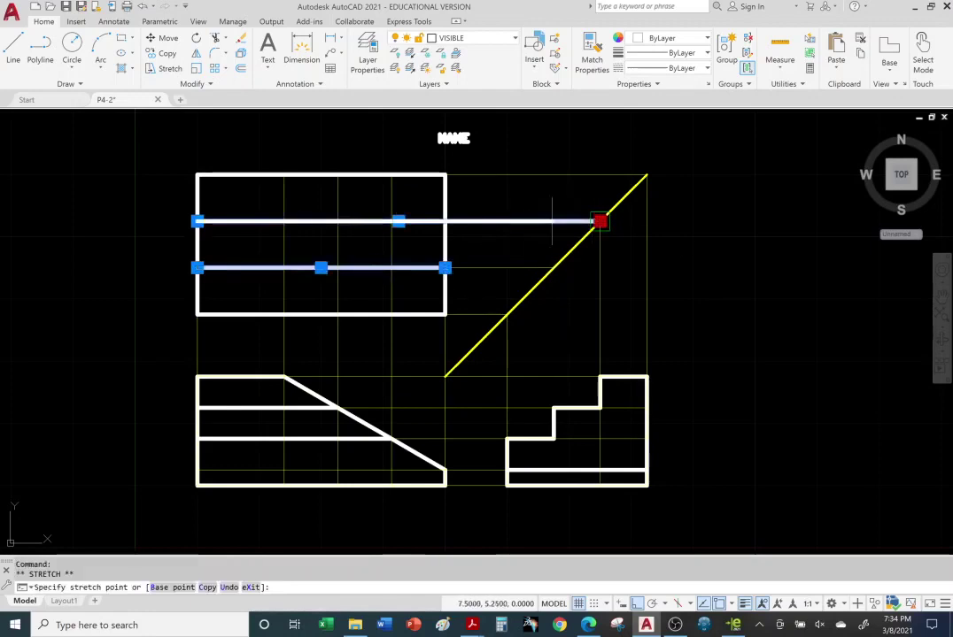
left_click(446, 220)
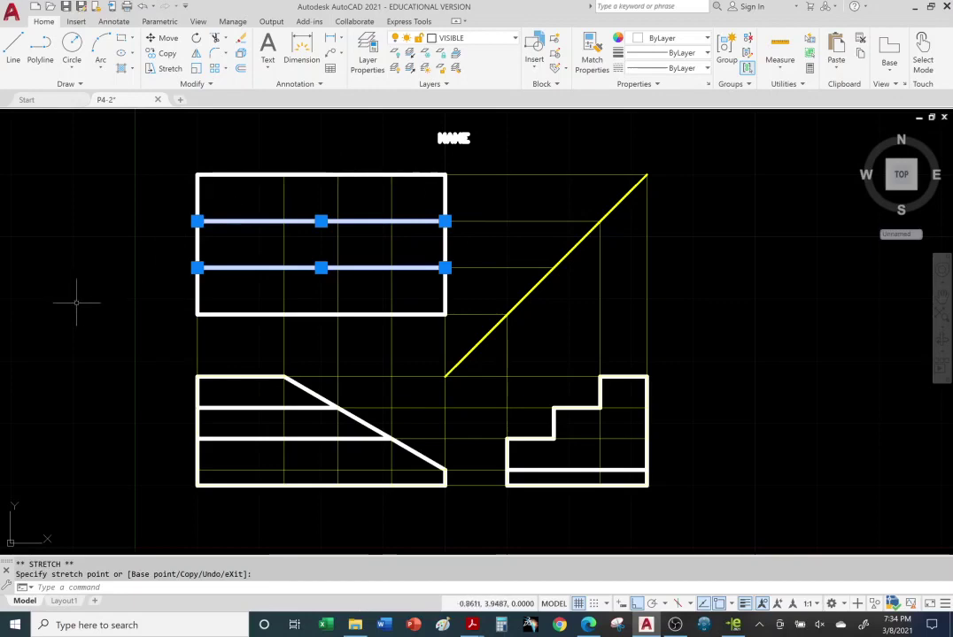
key("Escape")
key("Escape")
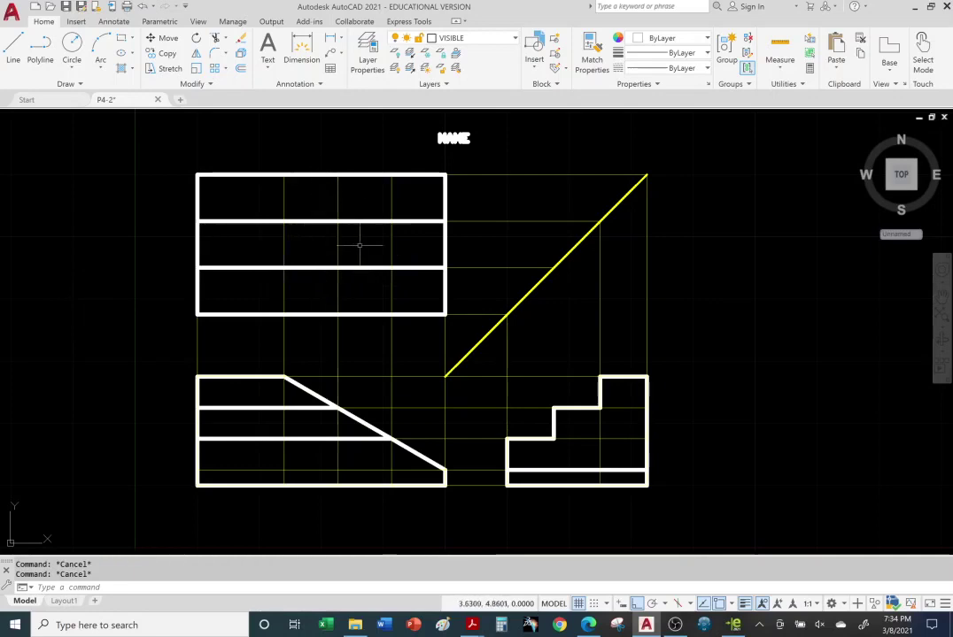
- Switch to eDrawings, examine the model's step edges tilted and from the top, and return to AutoCAD
left_click(734, 627)
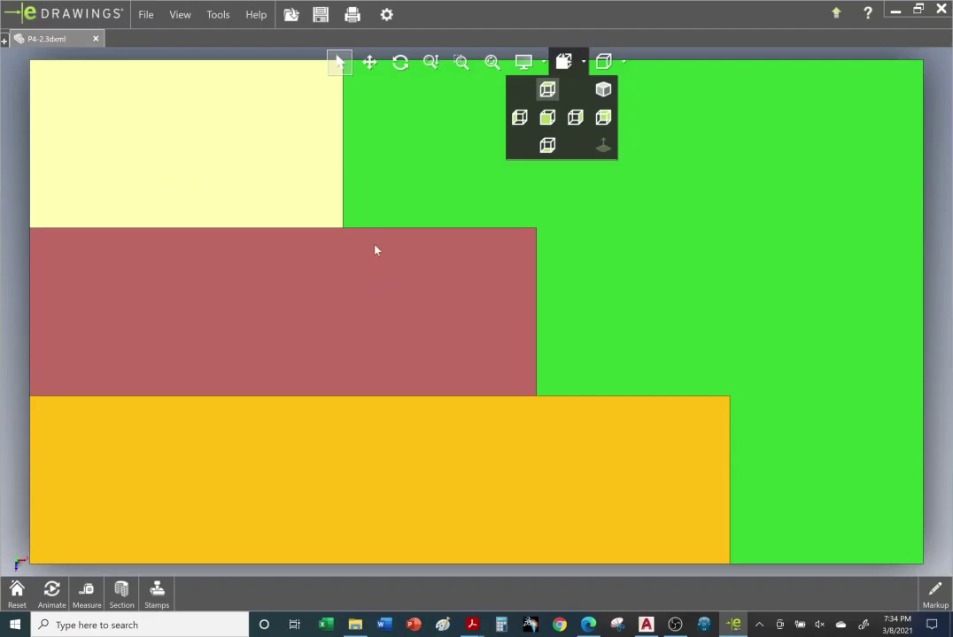
left_click_drag(374, 249, 377, 228)
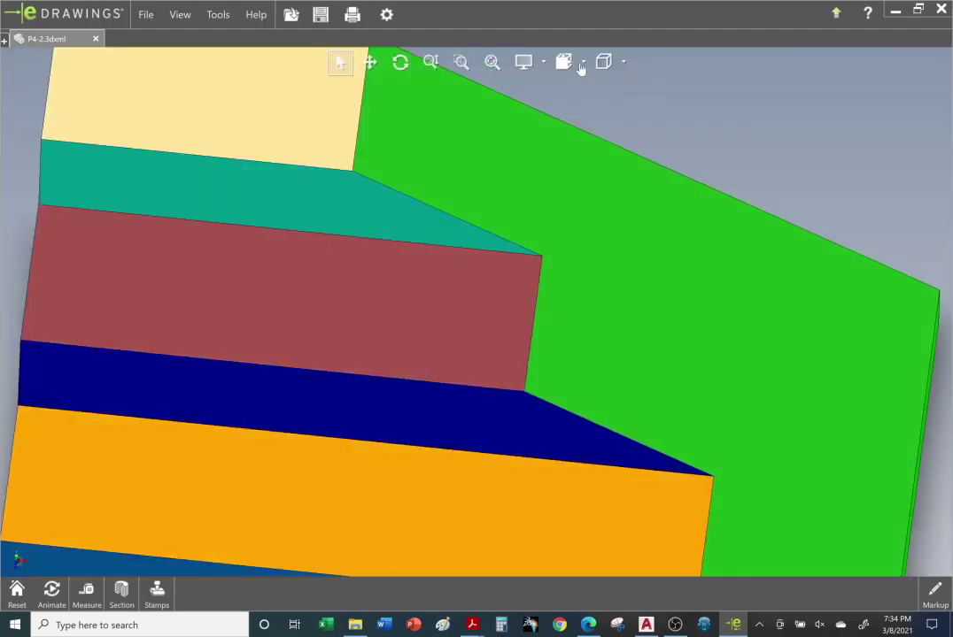
left_click(584, 64)
left_click(548, 117)
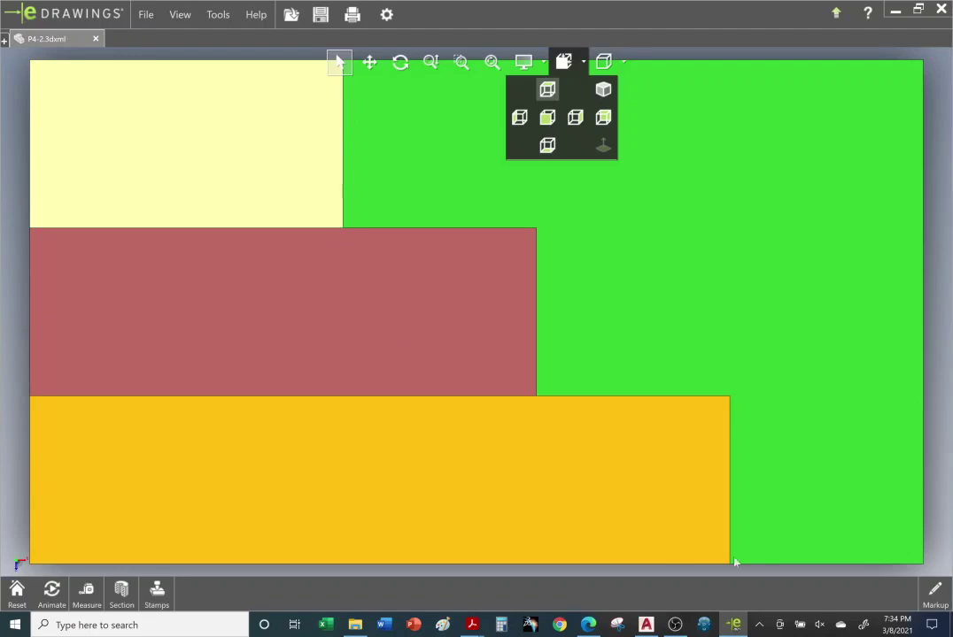
left_click(646, 625)
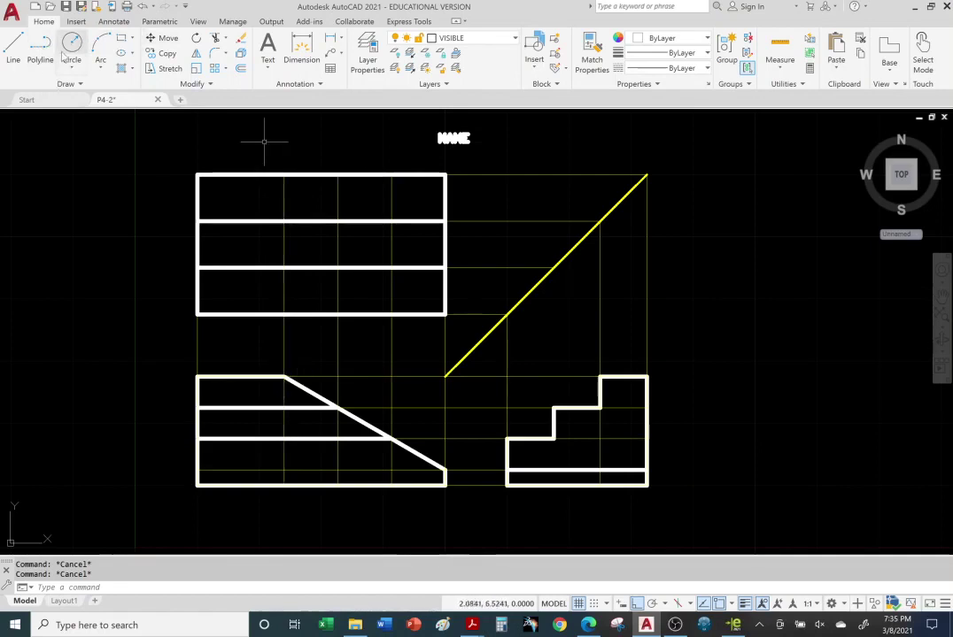
- Draw a vertical line from the upper end of the front view's slope up to the top view's upper edge
left_click(23, 53)
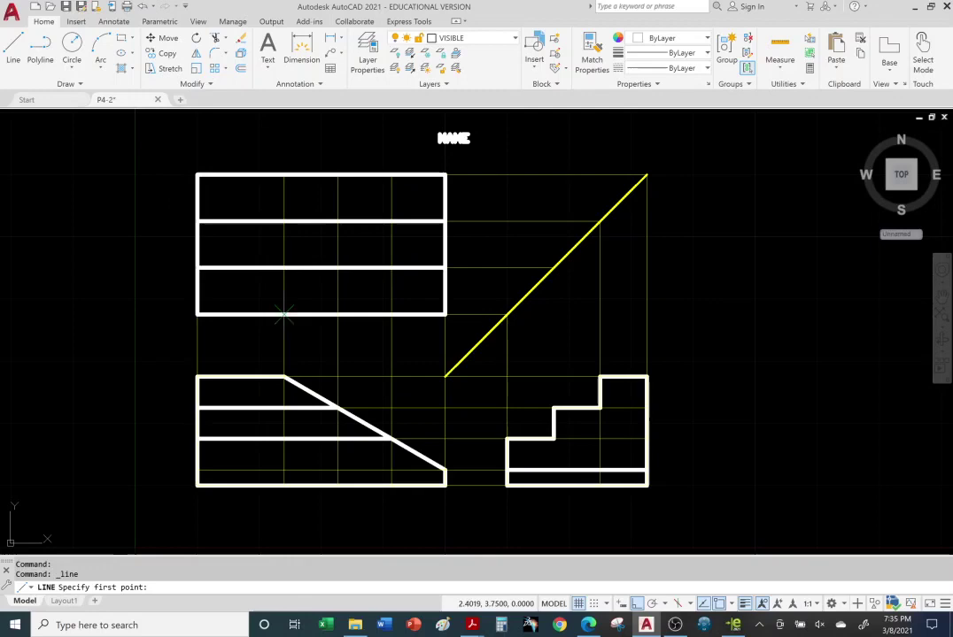
left_click(284, 377)
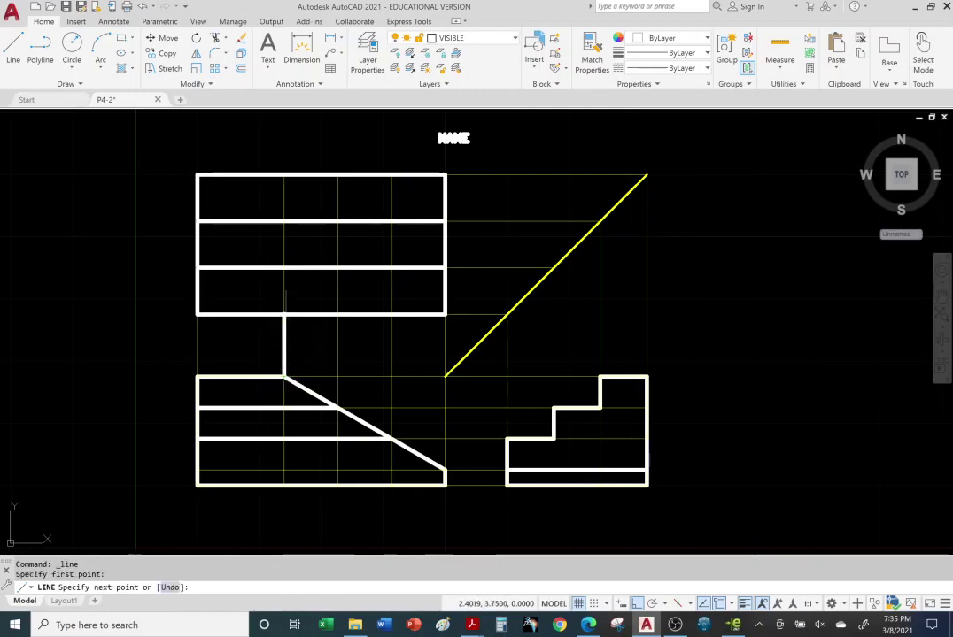
left_click(284, 175)
right_click(75, 137)
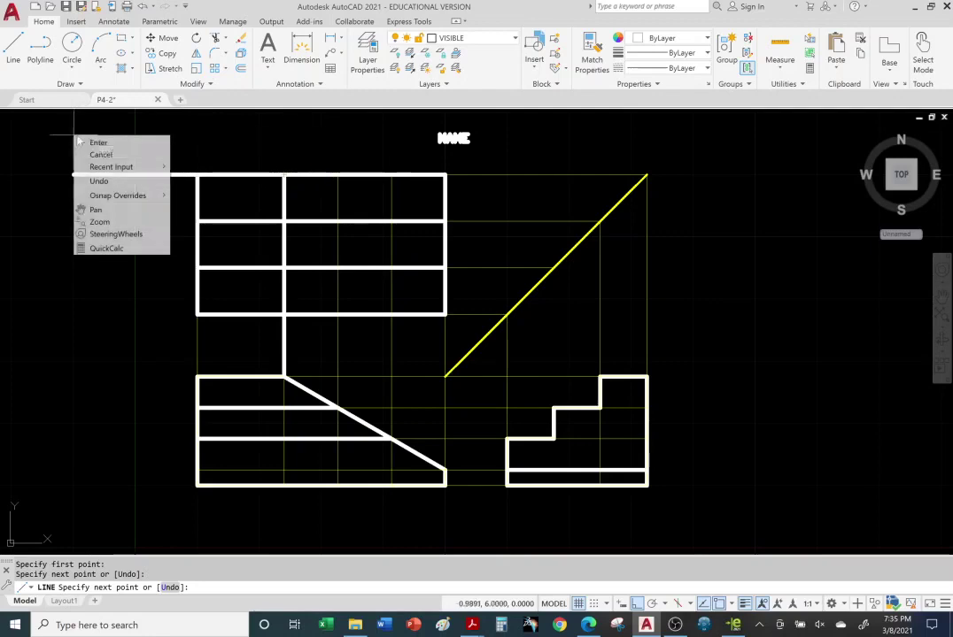
left_click(88, 143)
- Shorten the new vertical line so that its lower end stops at the top view's upper inner horizontal line, and clear the selection
left_click(283, 352)
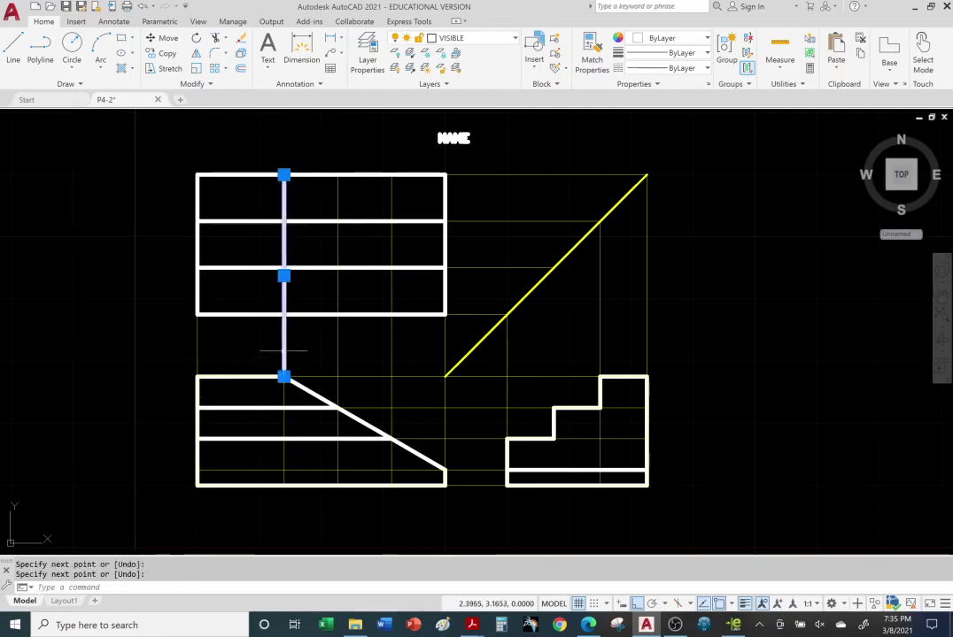
left_click(283, 376)
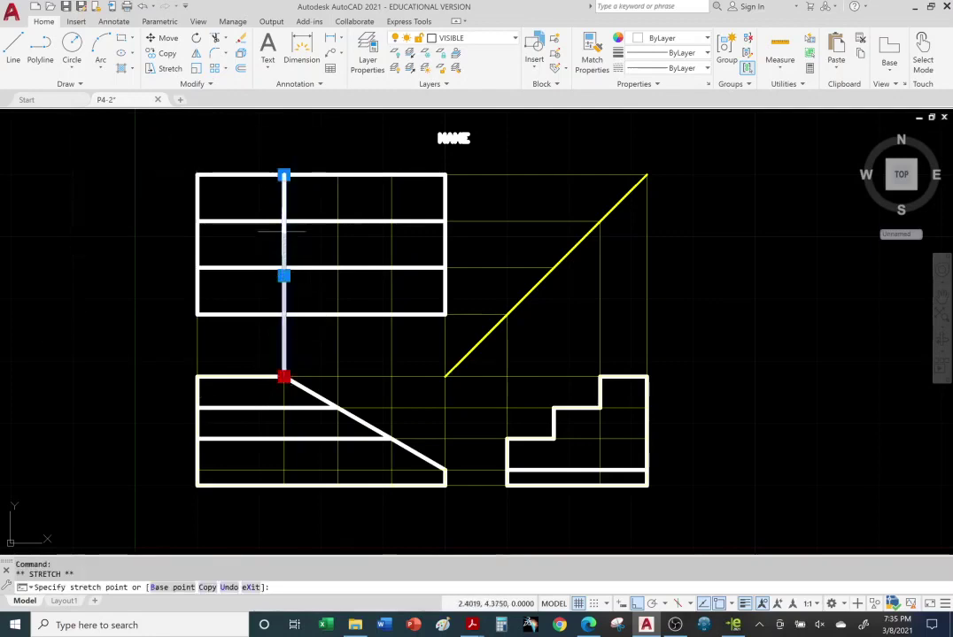
left_click(283, 221)
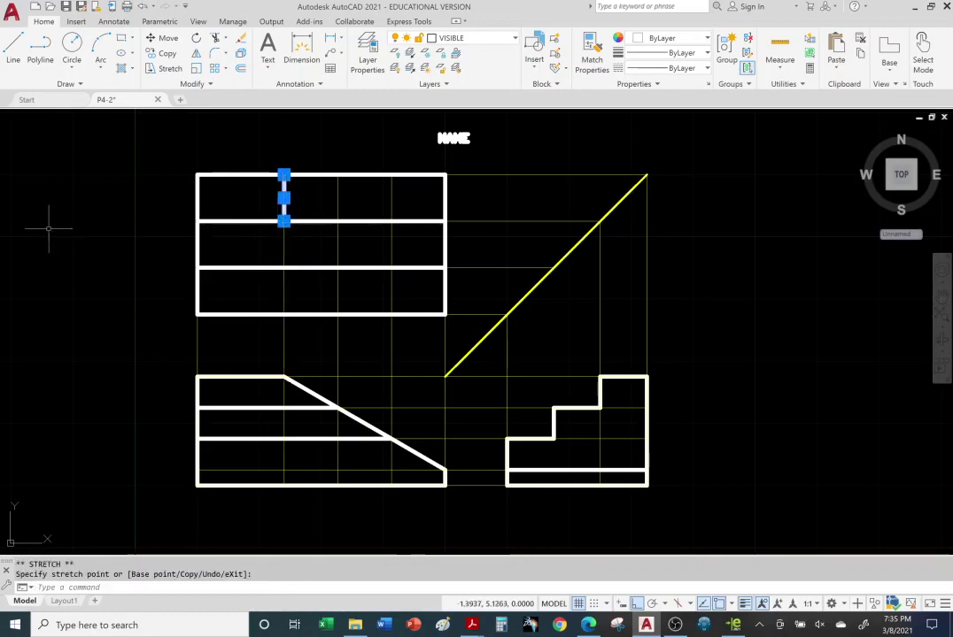
key("Escape")
key("Escape")
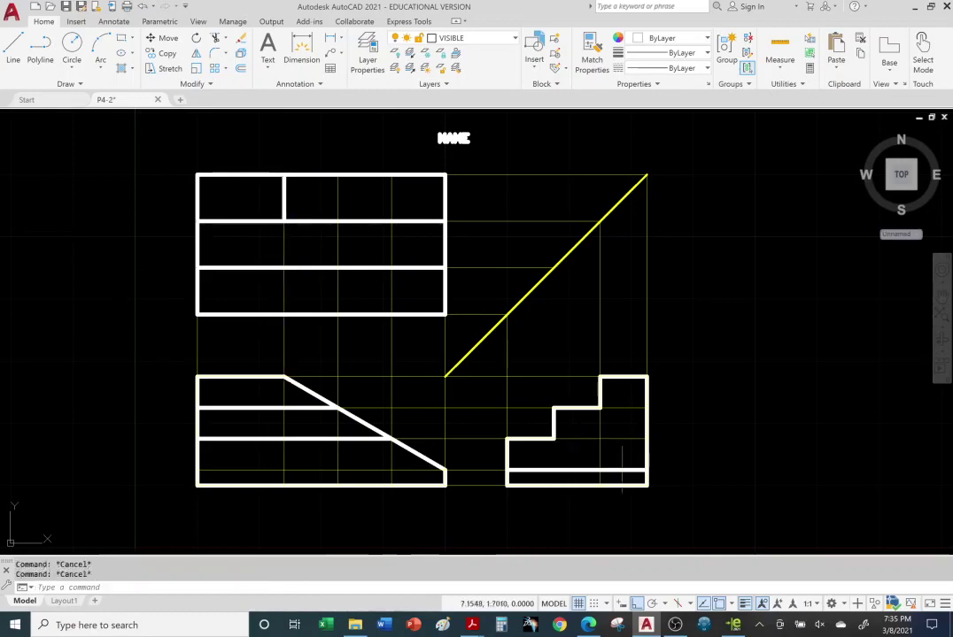
- Check the model's top view in eDrawings and, back in AutoCAD, draw a vertical line from the front view's upper step-slope intersection to the top view's upper inner horizontal
left_click(733, 625)
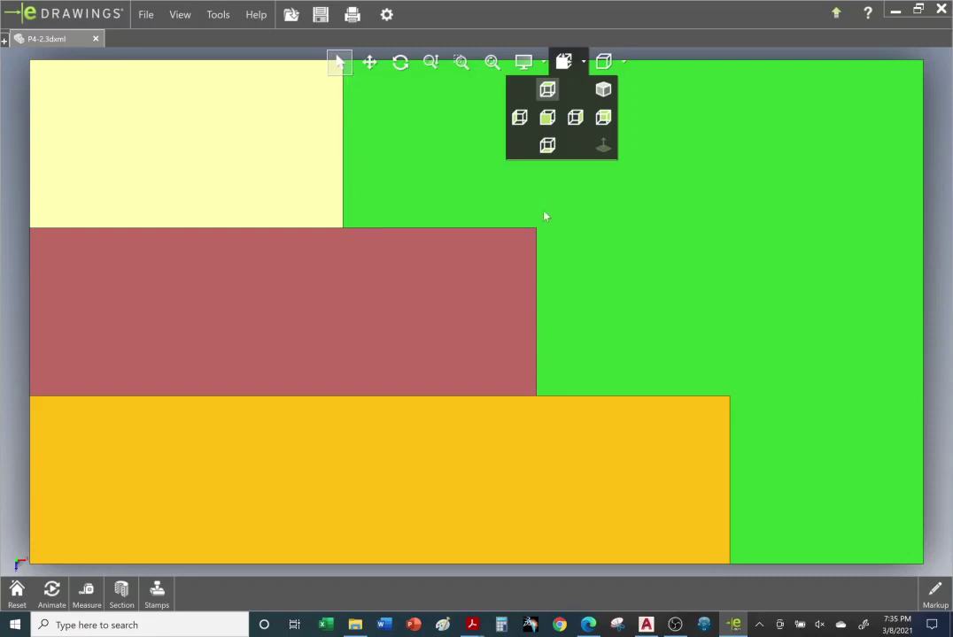
left_click(646, 625)
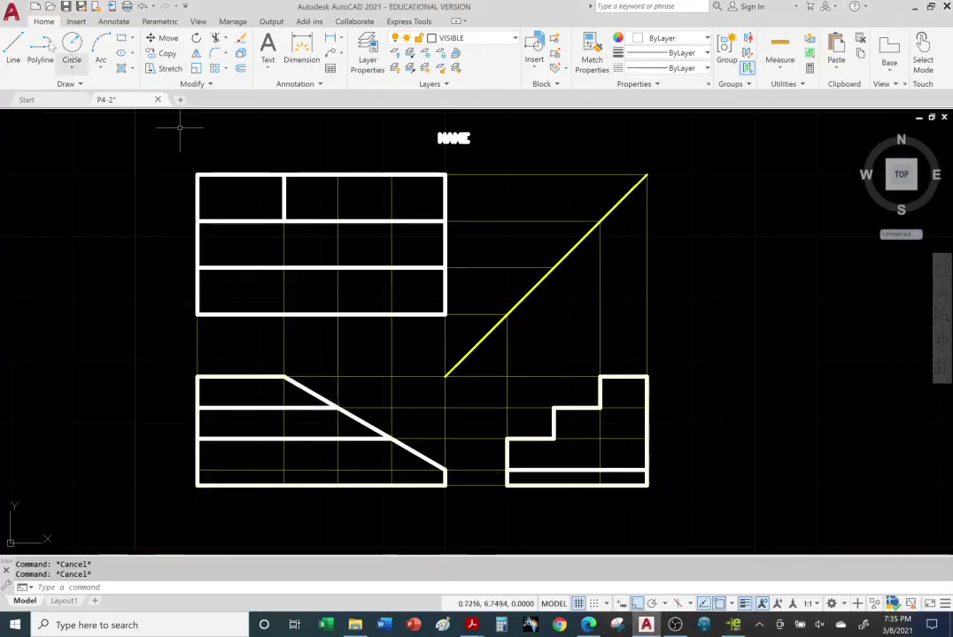
left_click(13, 46)
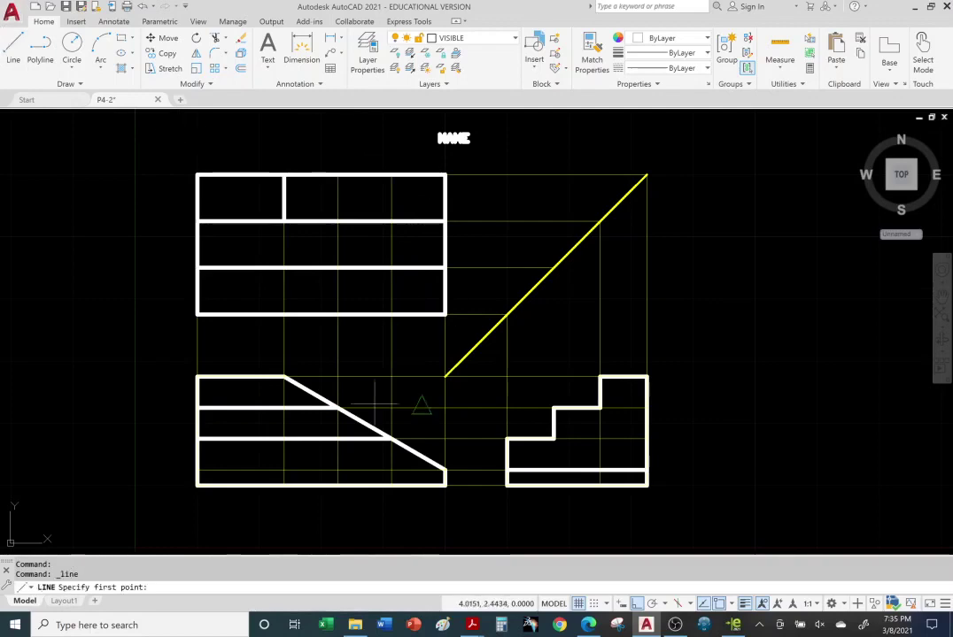
left_click(338, 407)
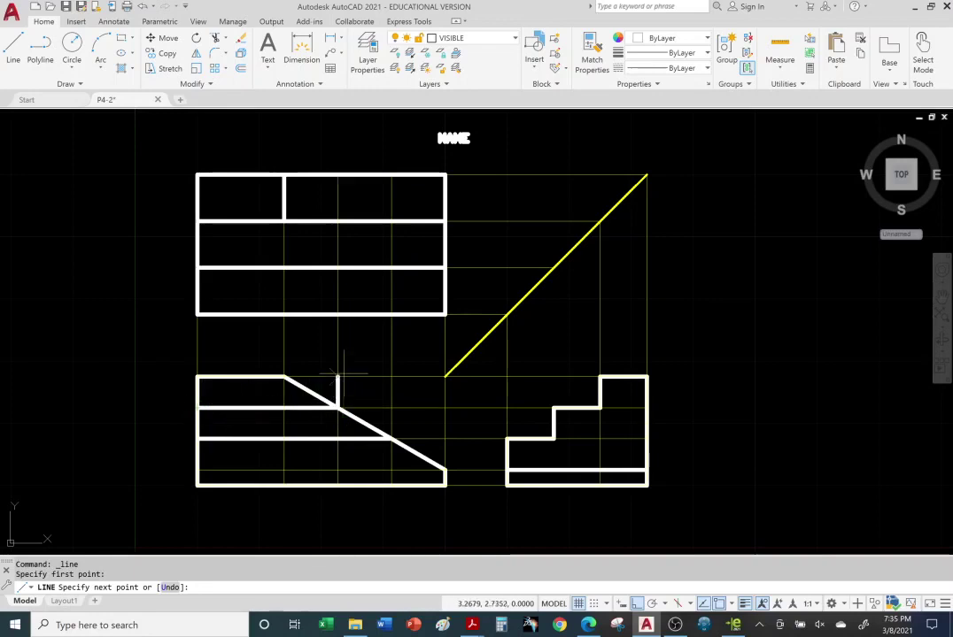
left_click(337, 222)
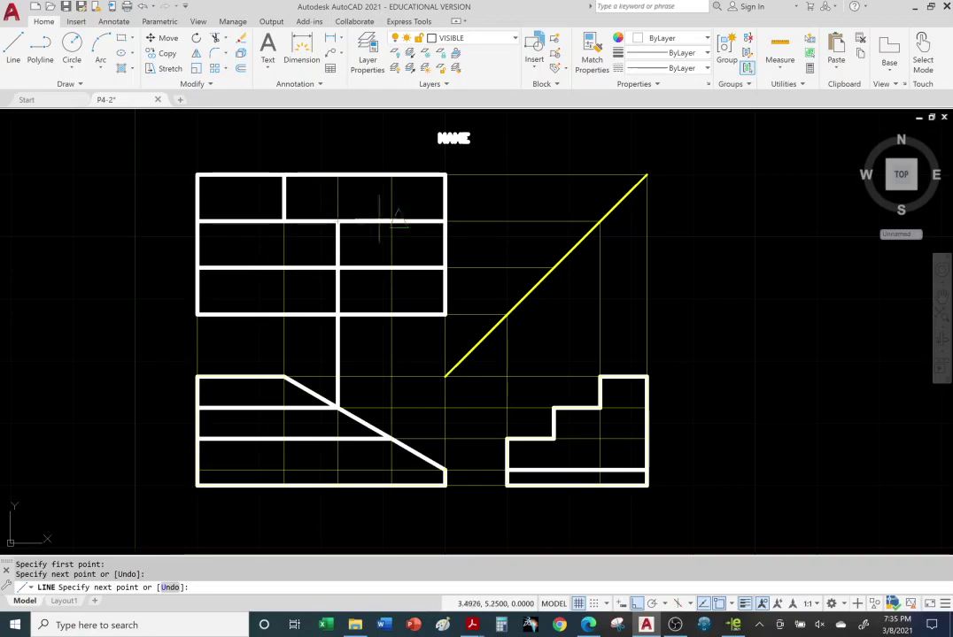
right_click(55, 220)
left_click(89, 228)
- Shorten the new vertical line so that its lower end stops at the top view's lower inner horizontal line, and clear the selection
left_click(319, 357)
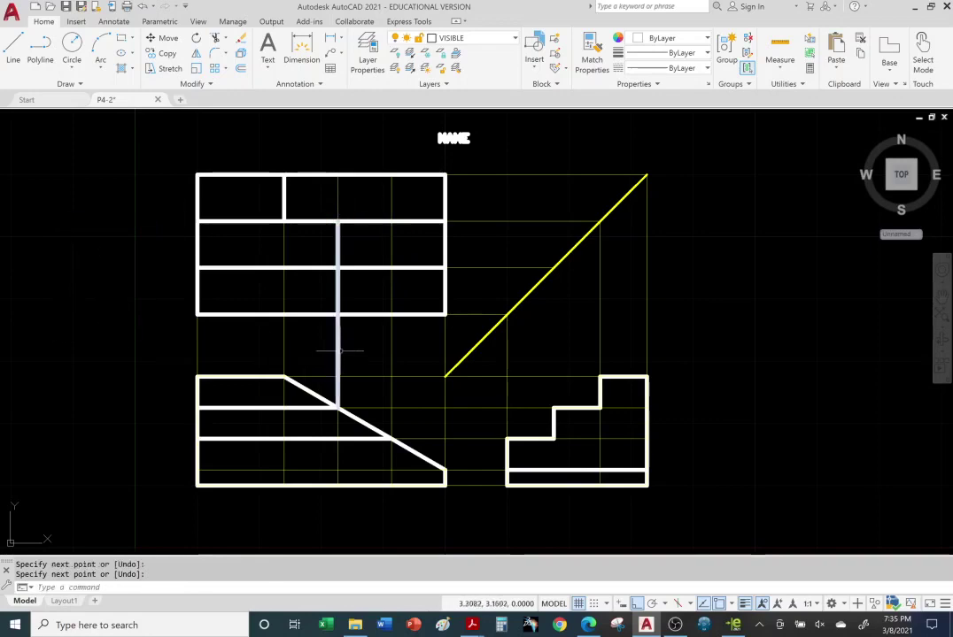
left_click(347, 360)
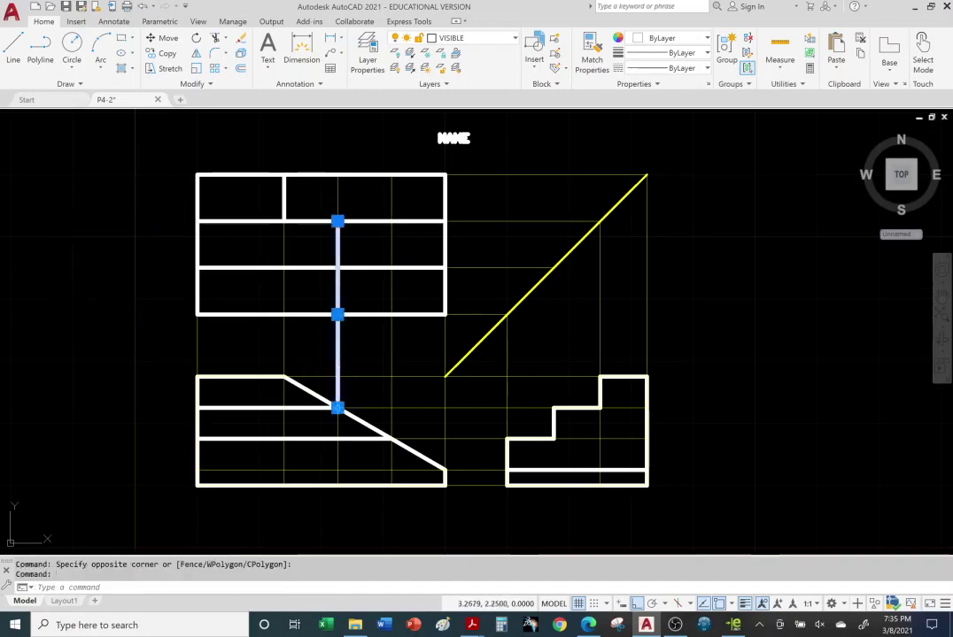
left_click(337, 407)
left_click(338, 267)
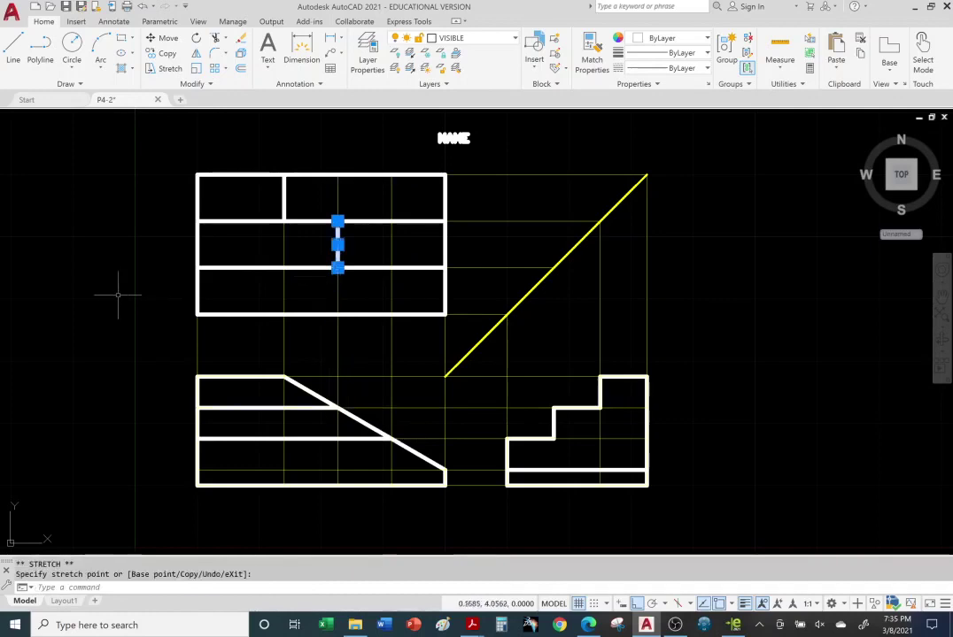
key("Escape")
key("Escape")
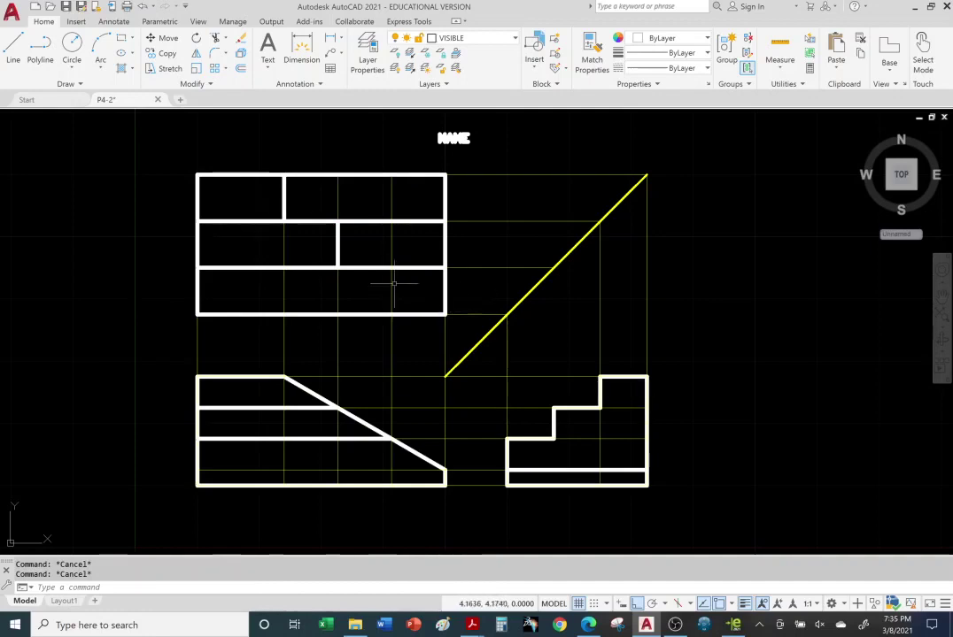
- Switch to eDrawings, rotate the model to compare the lowest step's edge from the front and from above, and return to AutoCAD
key("alt+Tab")
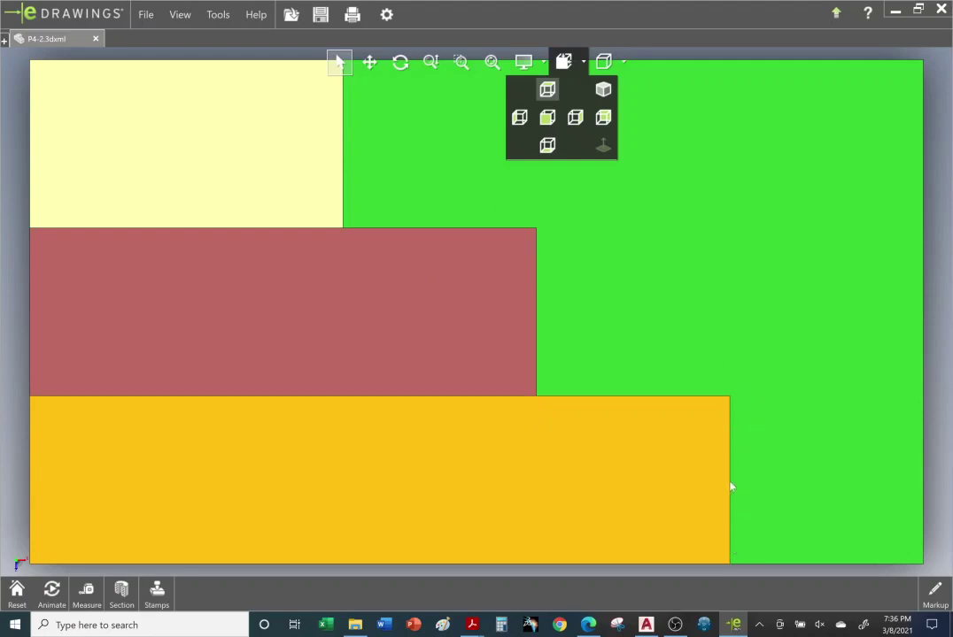
middle_click_drag(552, 441, 765, 572)
middle_click_drag(549, 470, 552, 344)
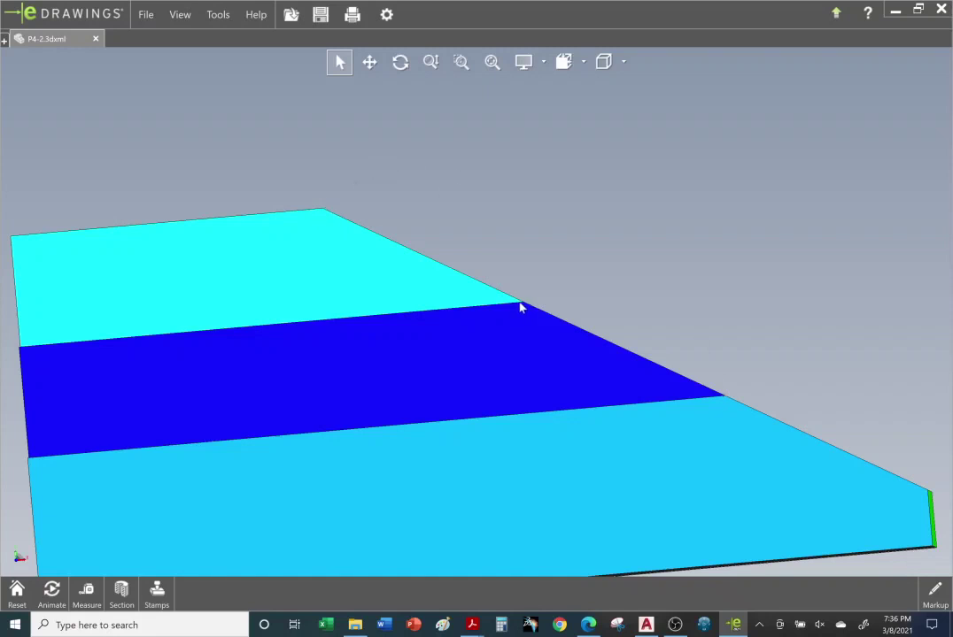
mouse_move(725, 403)
middle_mouse_down()
mouse_move(731, 440)
mouse_move(663, 448)
mouse_move(487, 400)
mouse_move(475, 487)
middle_mouse_up()
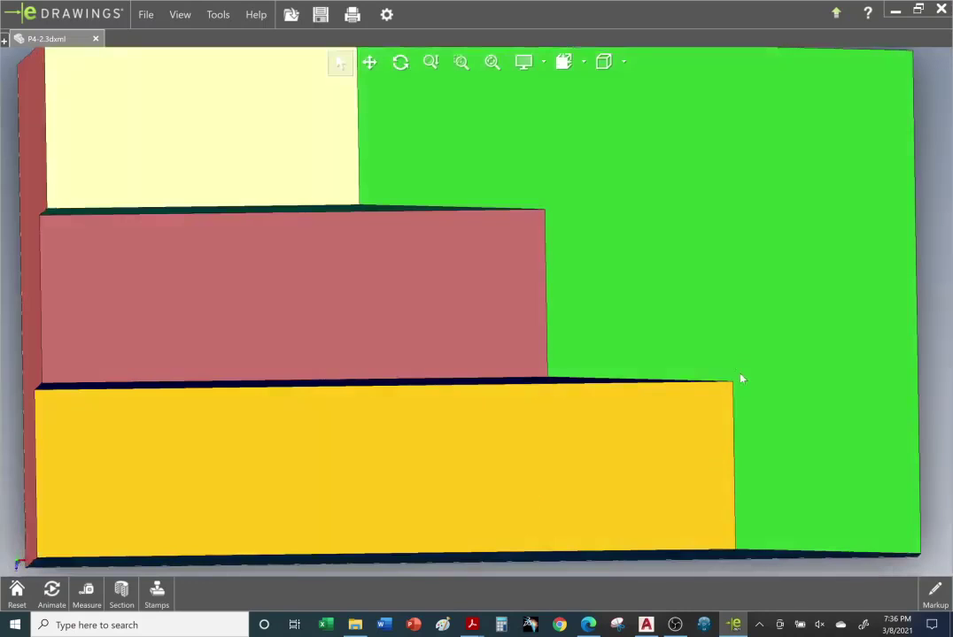
left_click(645, 625)
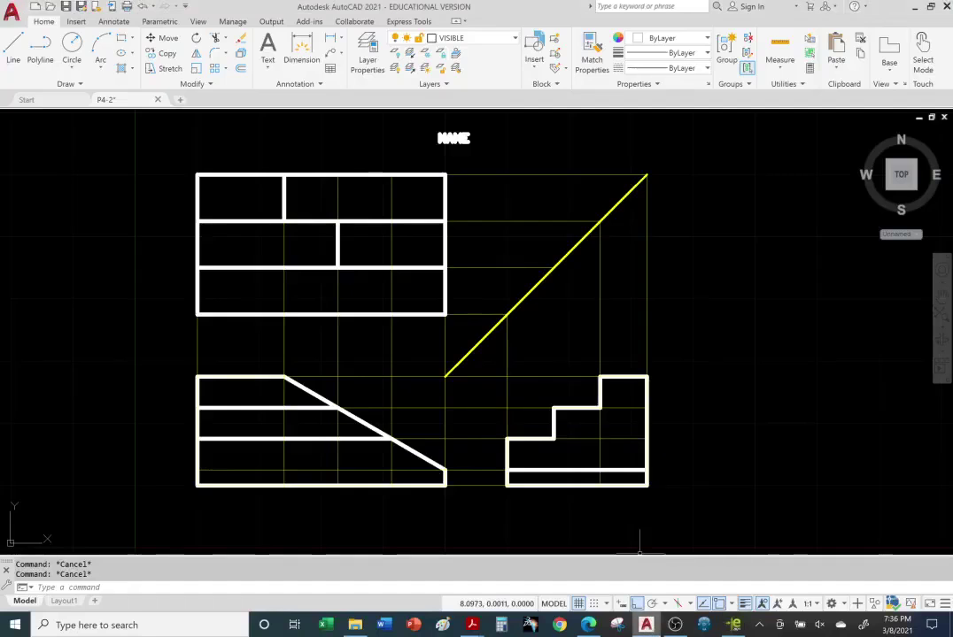
- Draw a vertical line from where the front view's lower step line meets the slope up to the top view's lower inner horizontal line
left_click(13, 46)
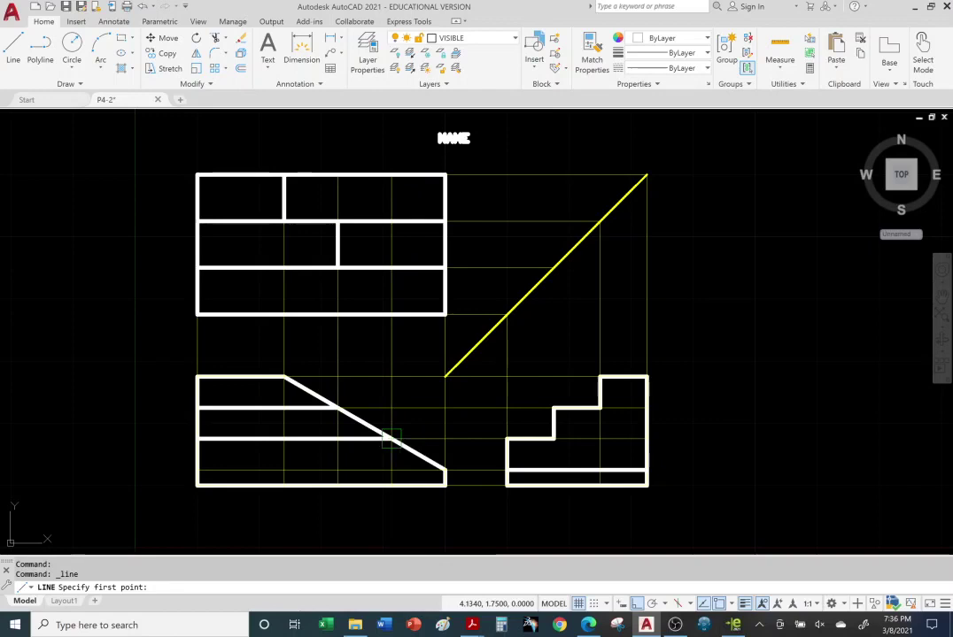
left_click(391, 439)
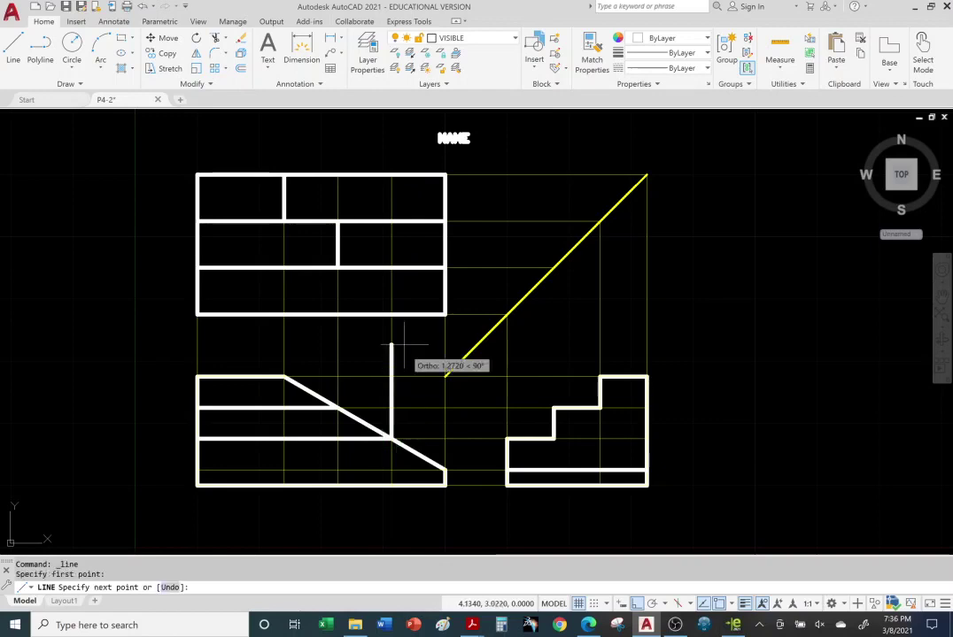
left_click(391, 264)
right_click(493, 267)
left_click(509, 274)
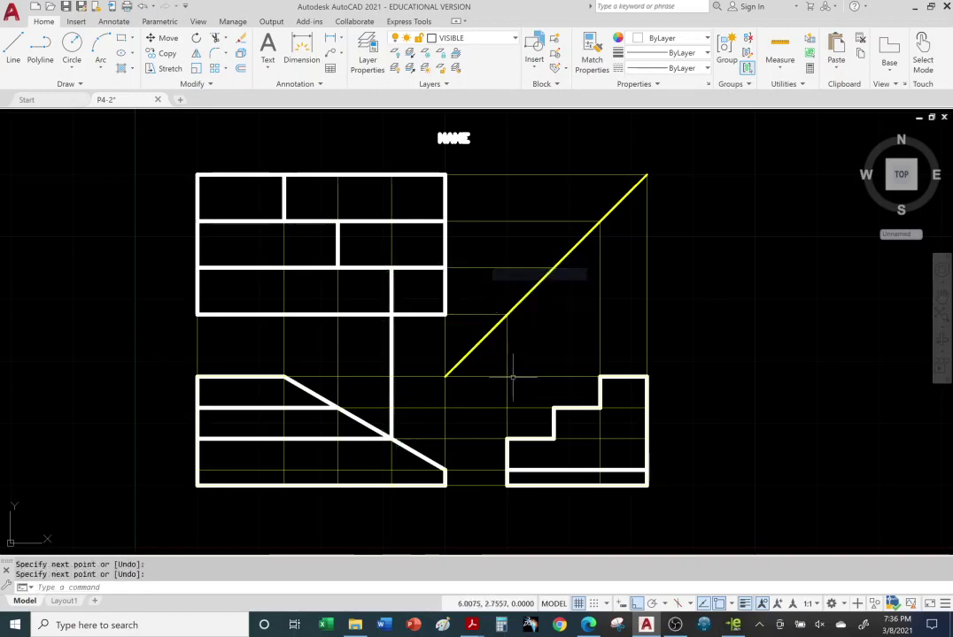
- Shorten this vertical line so that its lower end stops at the top view's bottom edge, and clear the selection
left_click(391, 353)
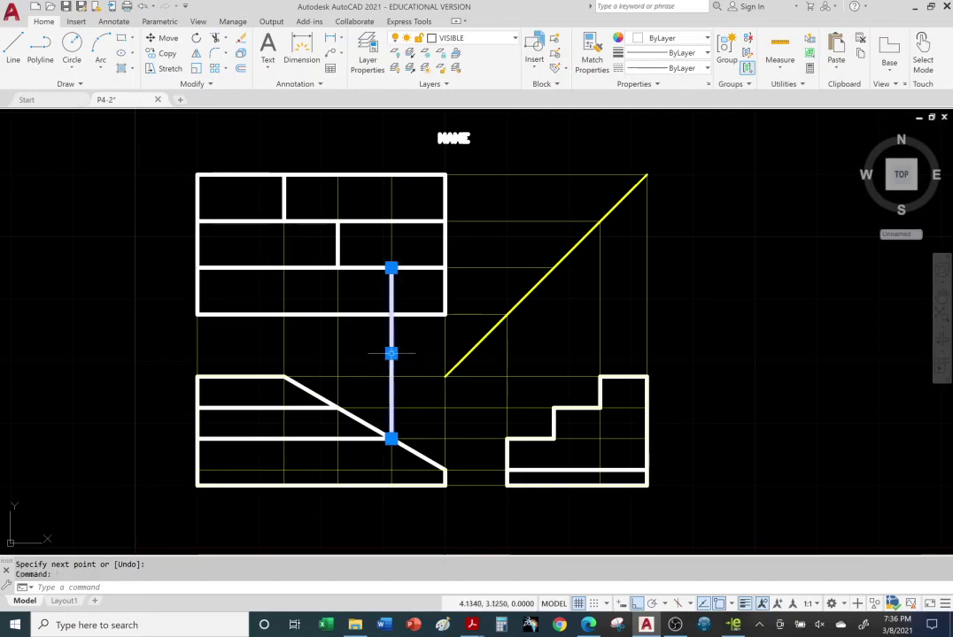
left_click(391, 438)
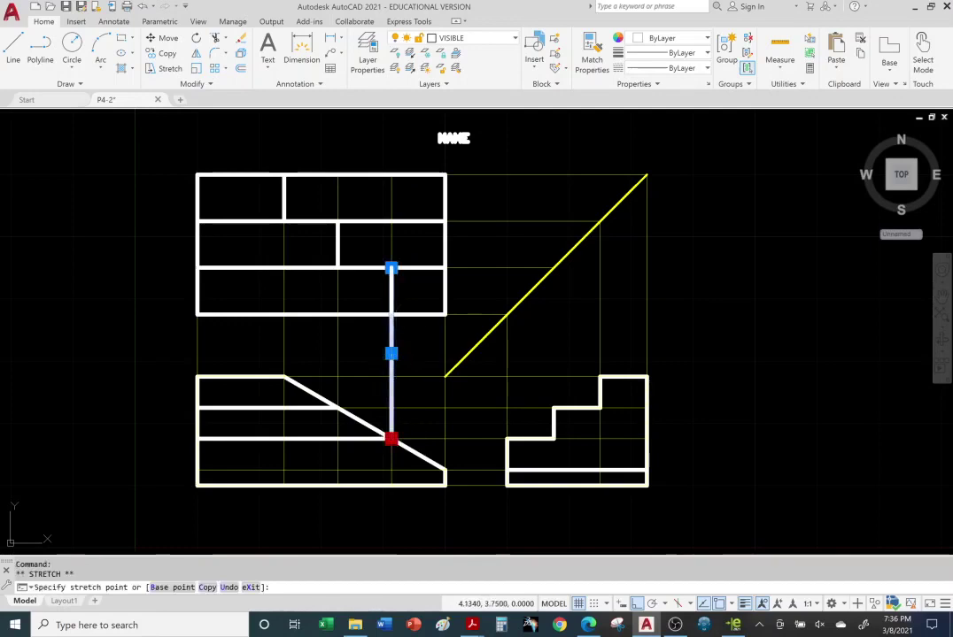
left_click(392, 315)
key("Escape")
key("Escape")
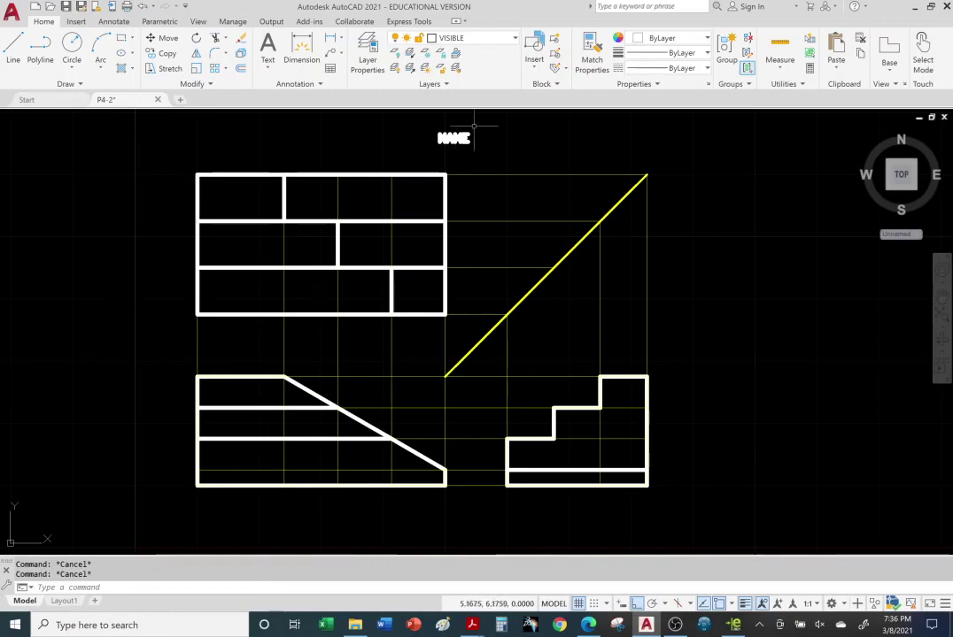
- Turn off the CONSTRUCTION layer
left_click(513, 39)
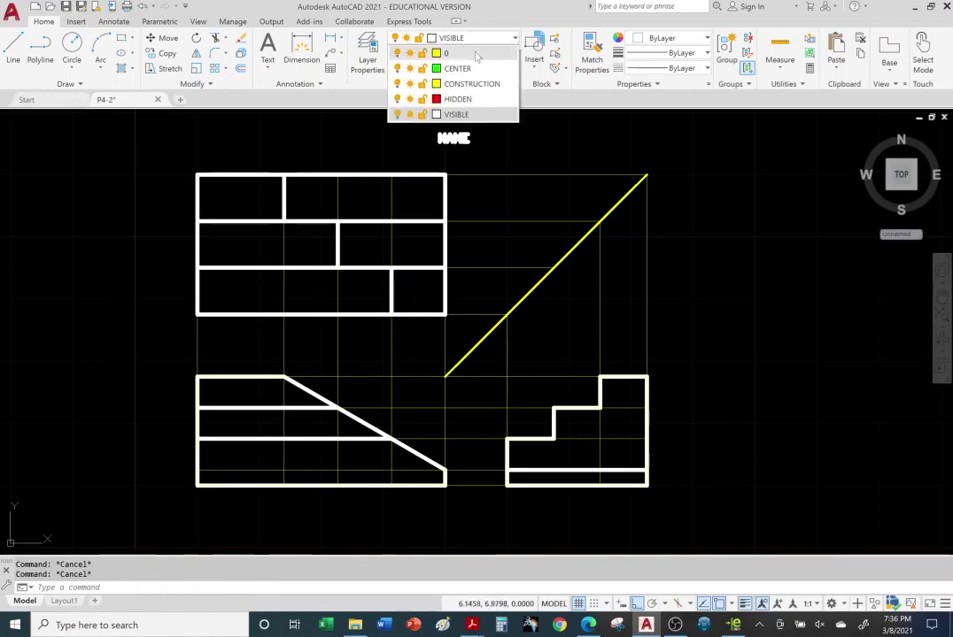
left_click(396, 83)
left_click(675, 286)
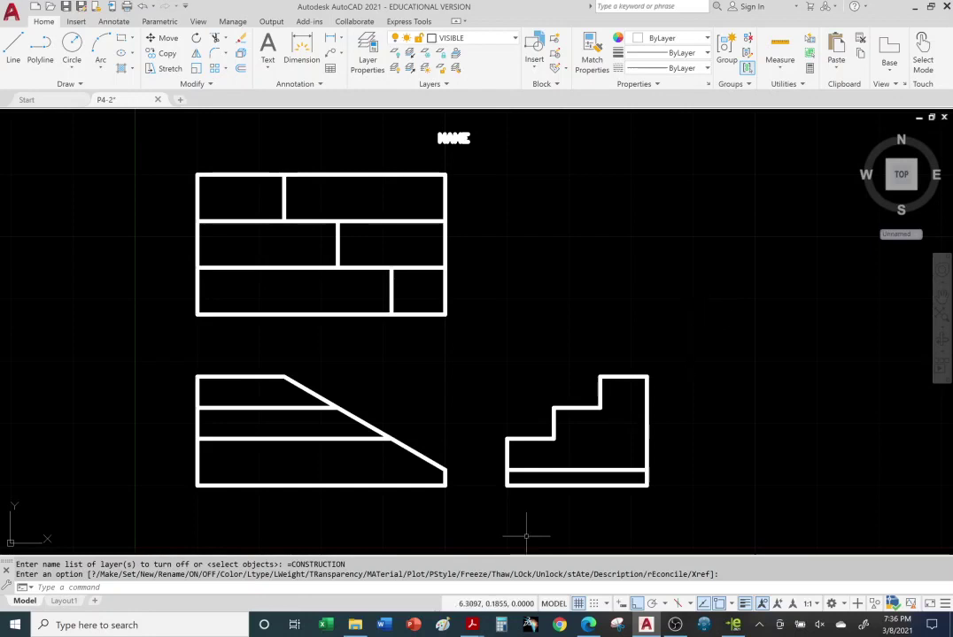
- Switch to the Slide 1 PDF in Acrobat Reader, examine the P4-2 solution's three views, and return to AutoCAD
left_click(472, 625)
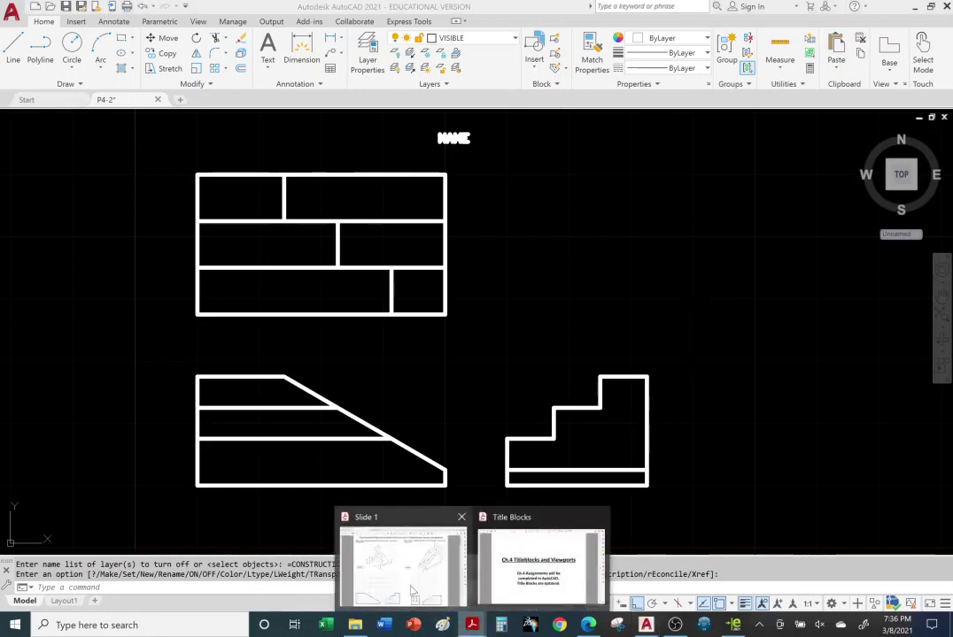
left_click(395, 532)
scroll(519, 434, "down", 20)
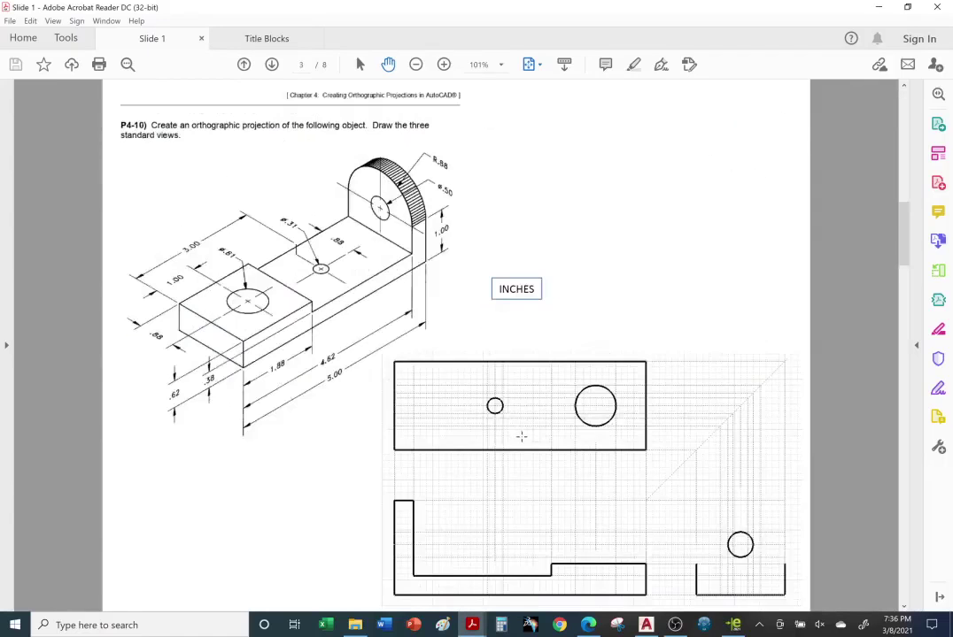
scroll(523, 438, "up", 10)
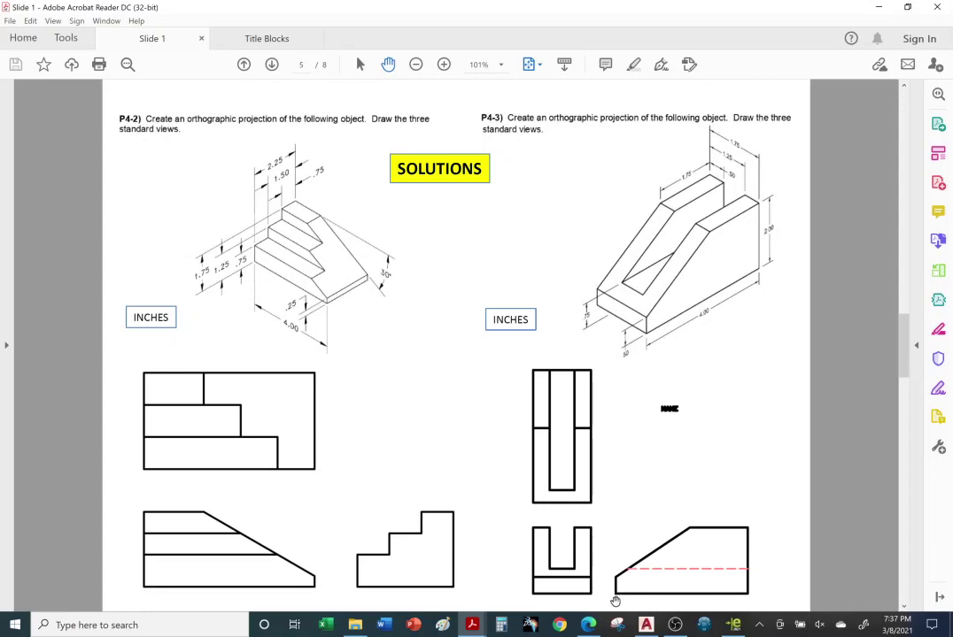
left_click(646, 625)
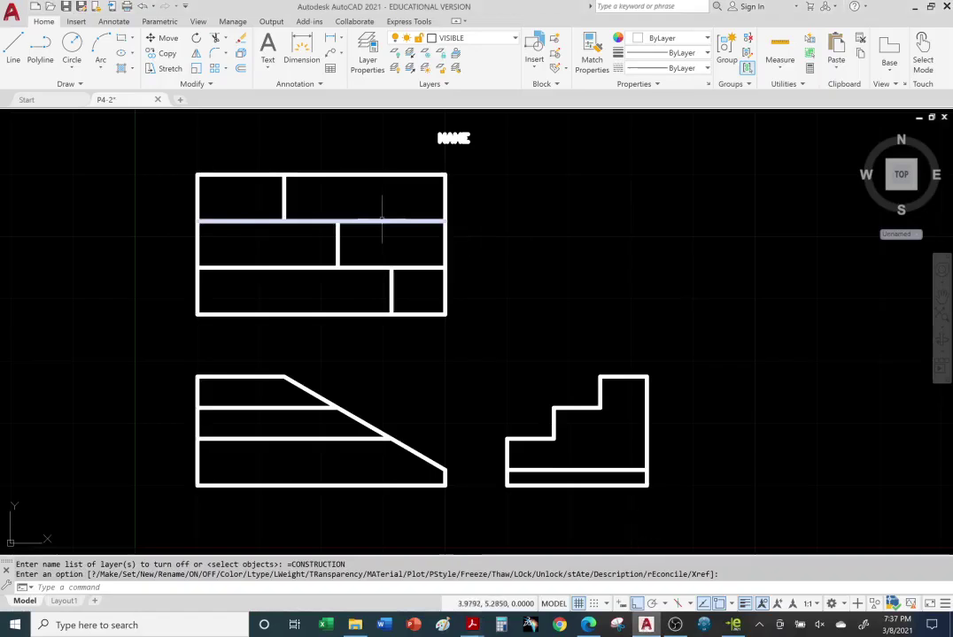
- Shorten the top view's two inner horizontal lines to end at the middle and lowest steps' vertical edges respectively, and clear the selection
left_click(381, 213)
left_click(399, 220)
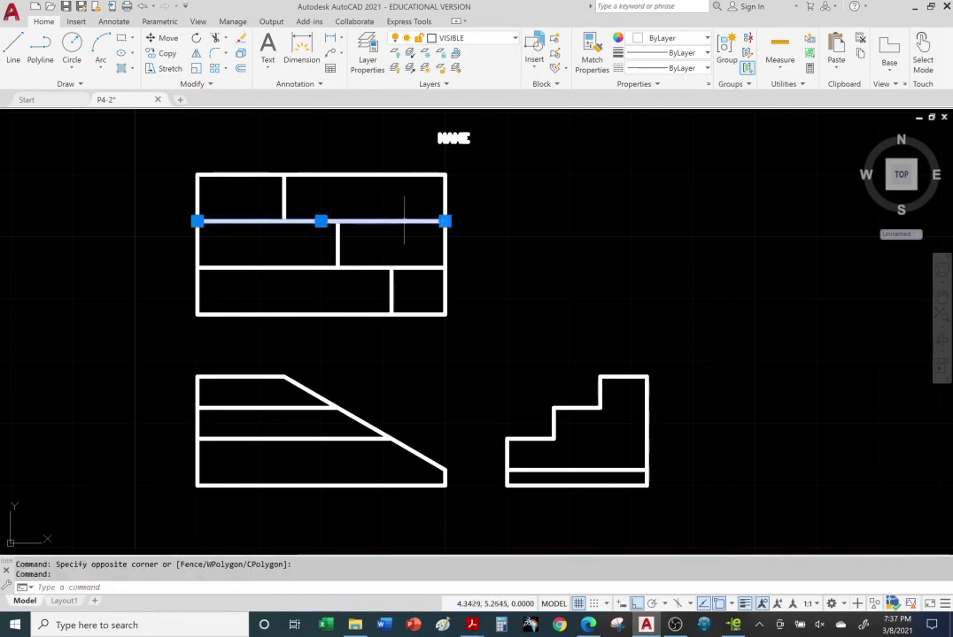
left_click(444, 221)
left_click(337, 222)
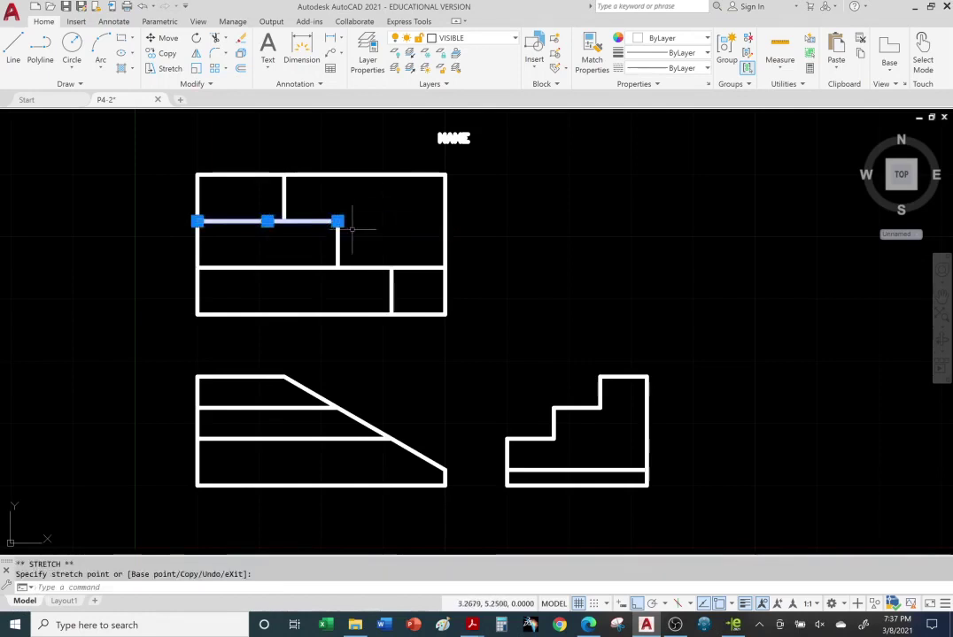
left_click(424, 266)
left_click(445, 268)
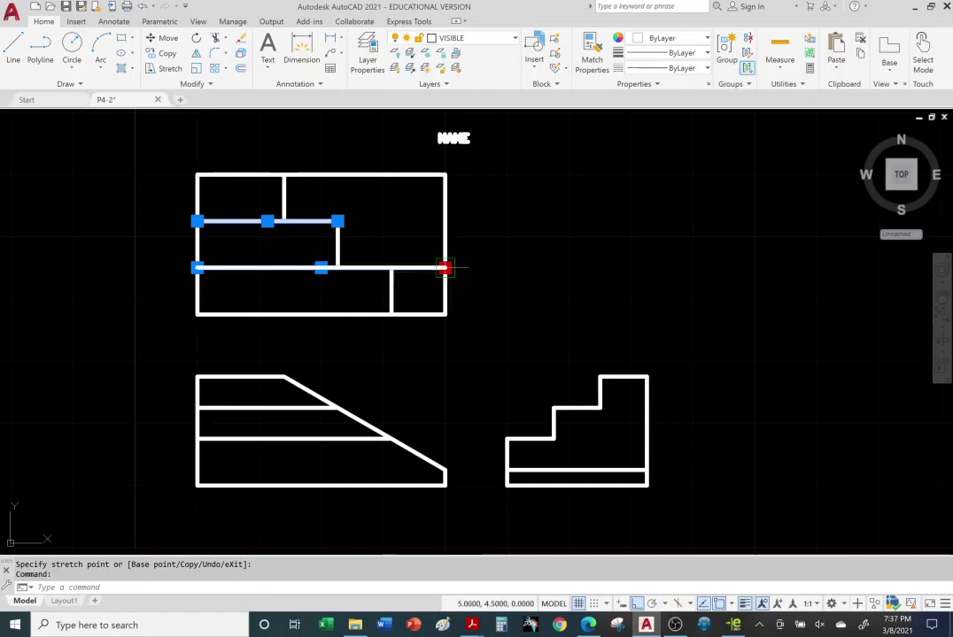
left_click(391, 267)
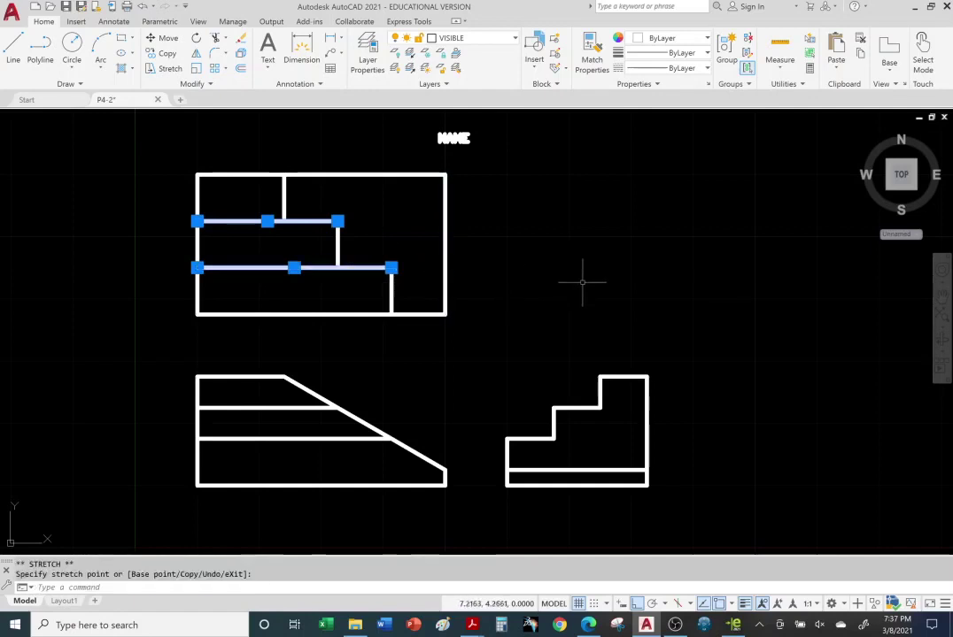
key("Escape")
key("Escape")
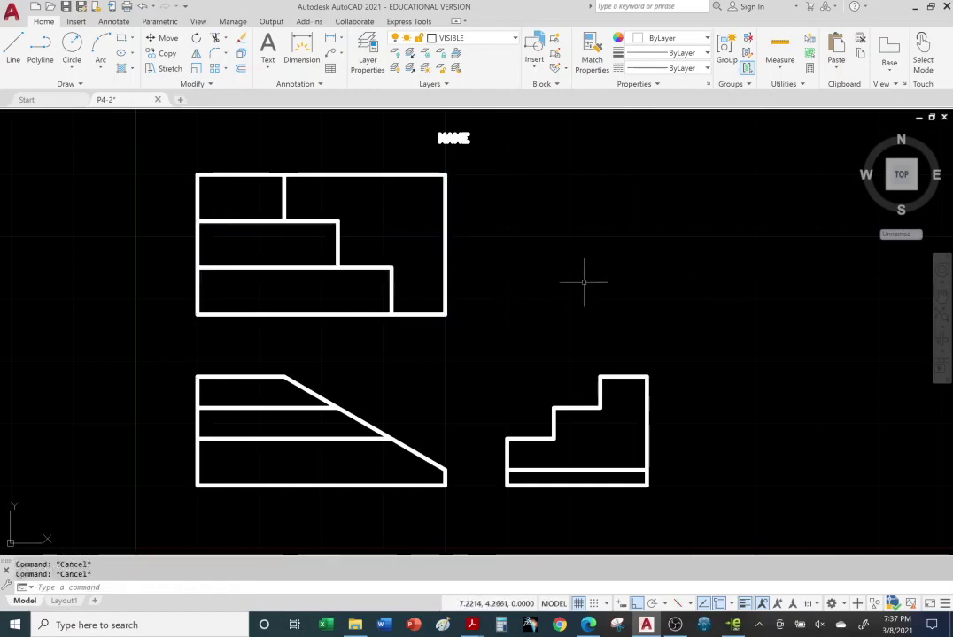
left_click(620, 471)
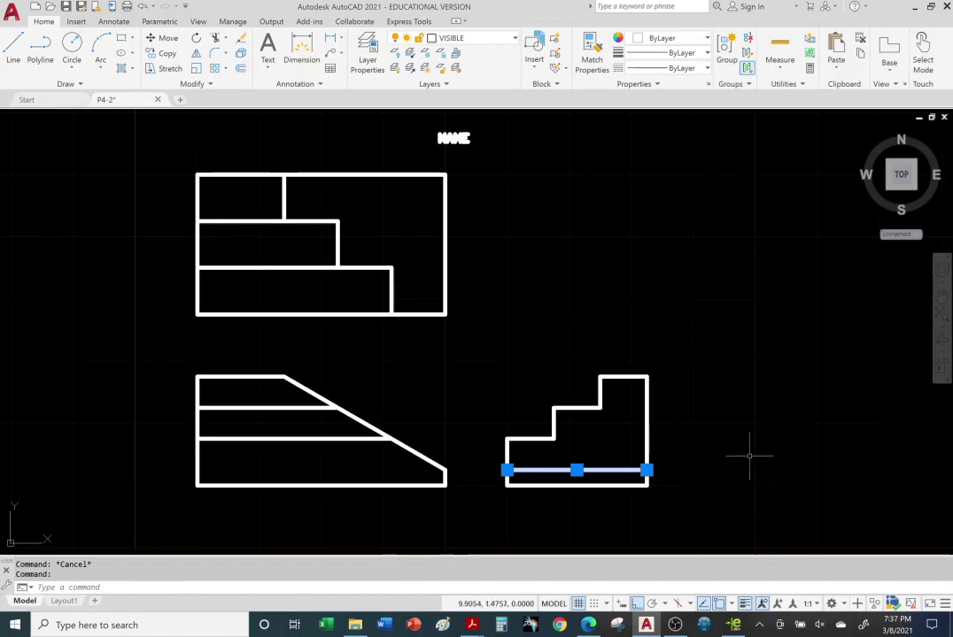
key("Escape")
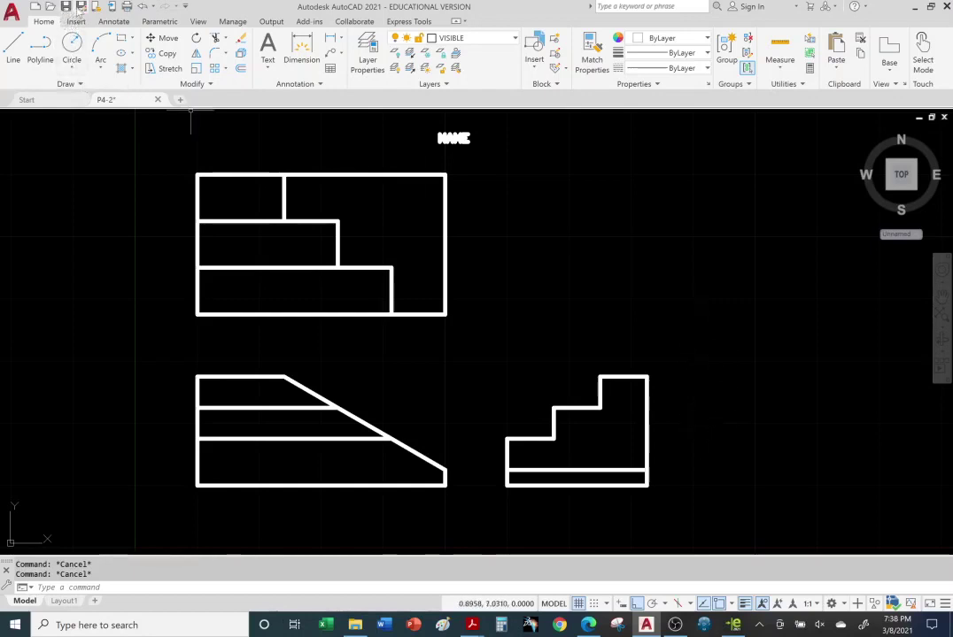
- Save the drawing under the new file name P4-2 JU as an AutoCAD 2018 drawing in the Ch.4 AutoCAD Files folder
left_click(79, 7)
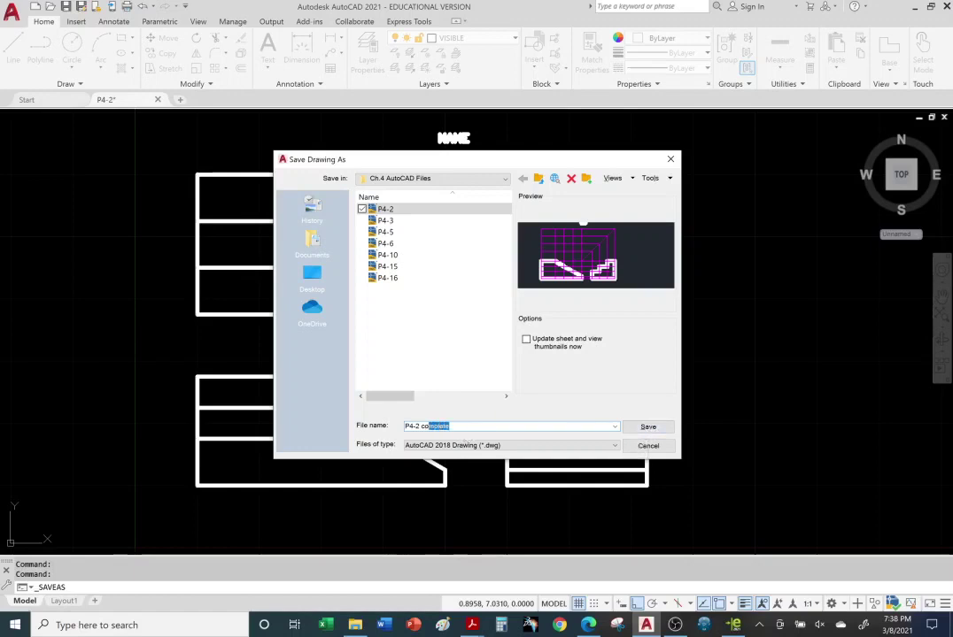
key("BackSpace")
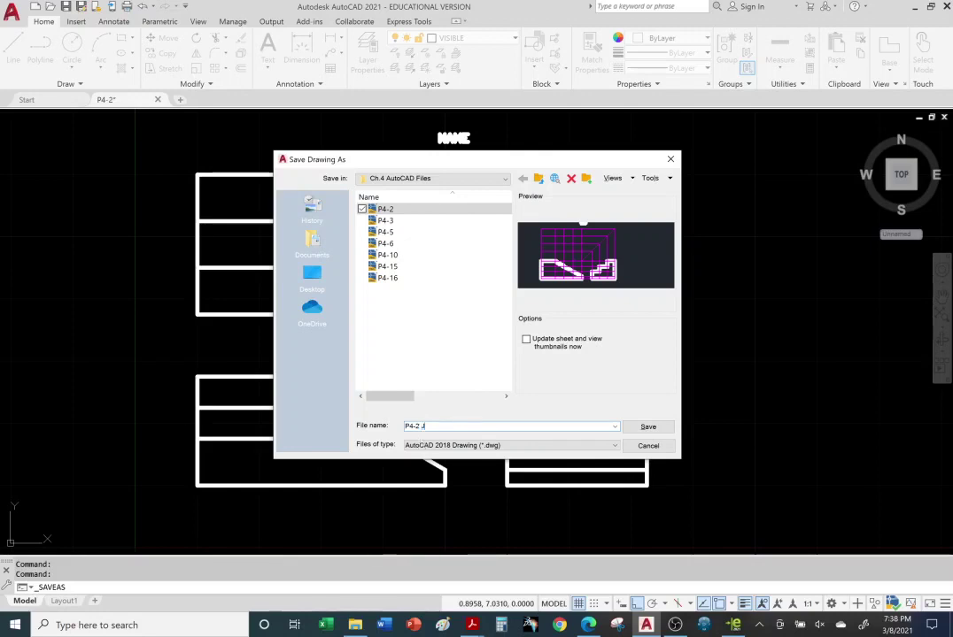
left_click(648, 427)
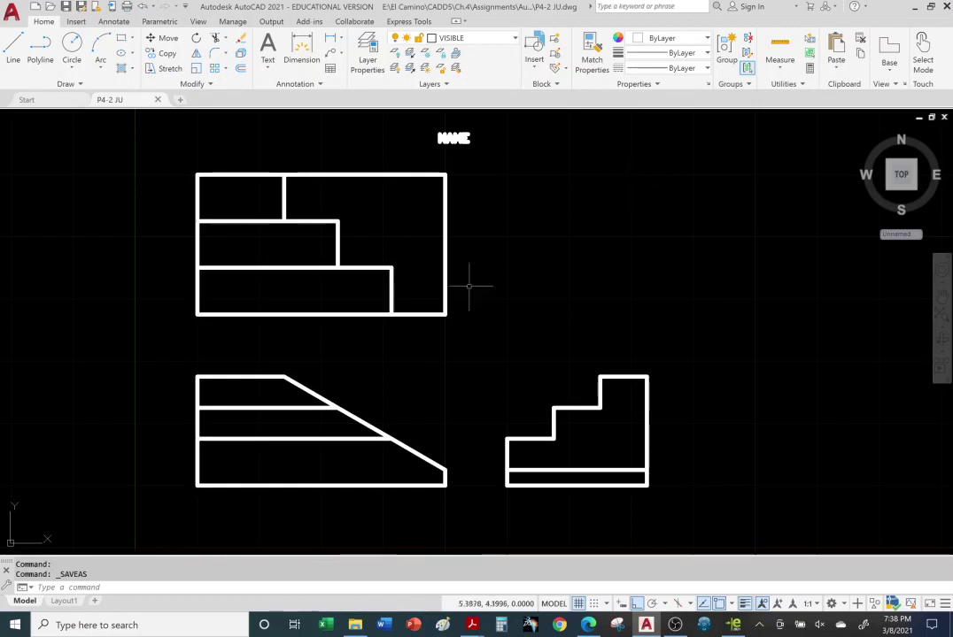
- Switch to File Explorer and open the Title Blocks drawing from the El Camino, CADD5, Ch.4, Title Block folder
left_click(356, 625)
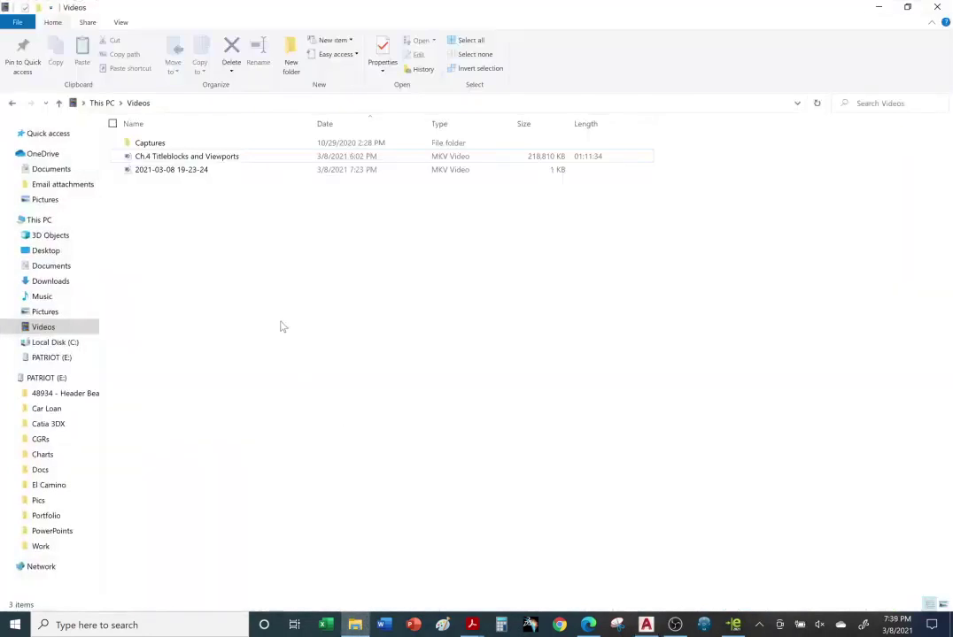
left_click(55, 485)
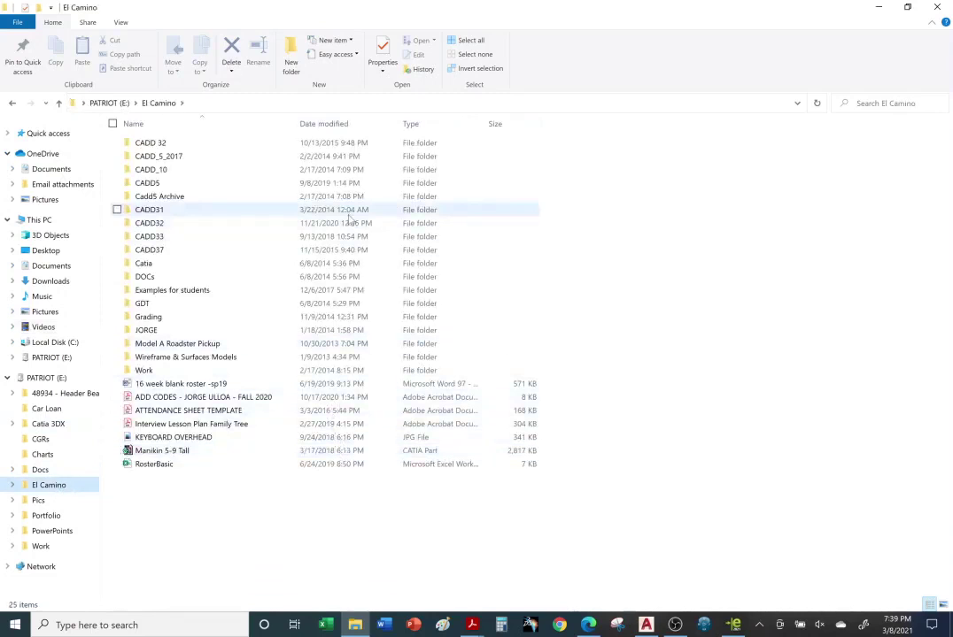
double_click(149, 183)
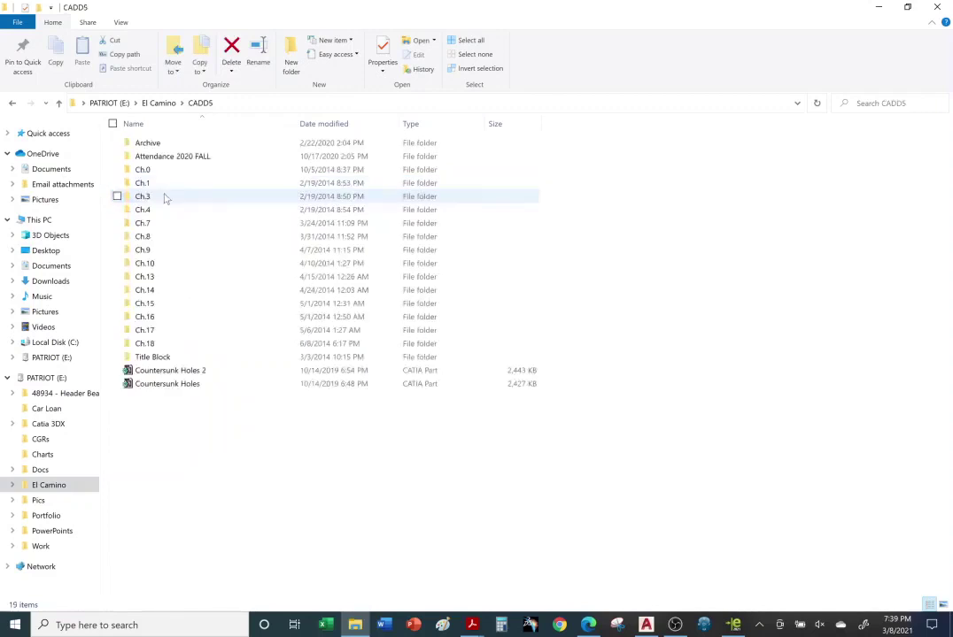
double_click(145, 209)
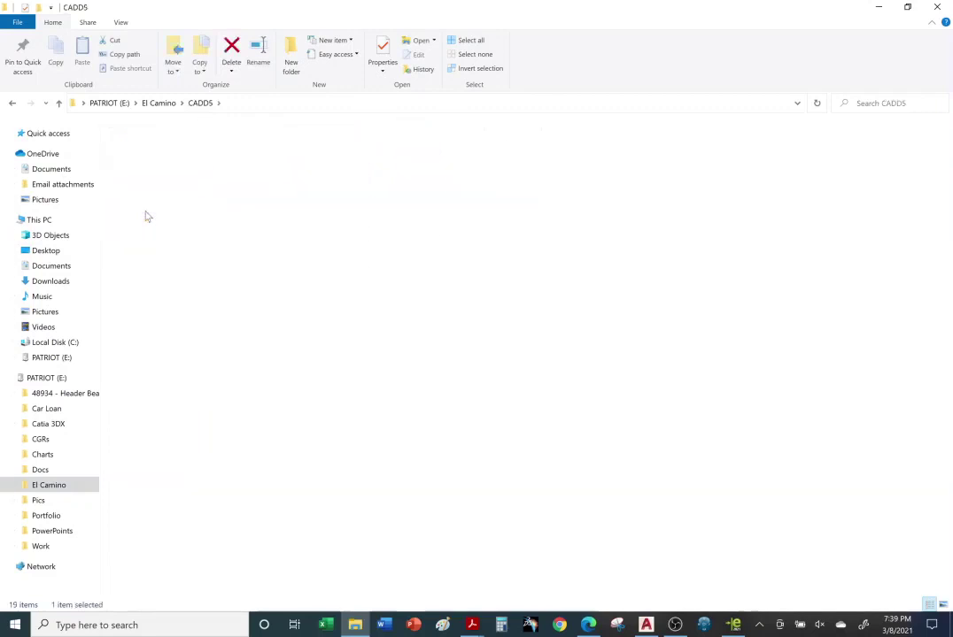
double_click(152, 198)
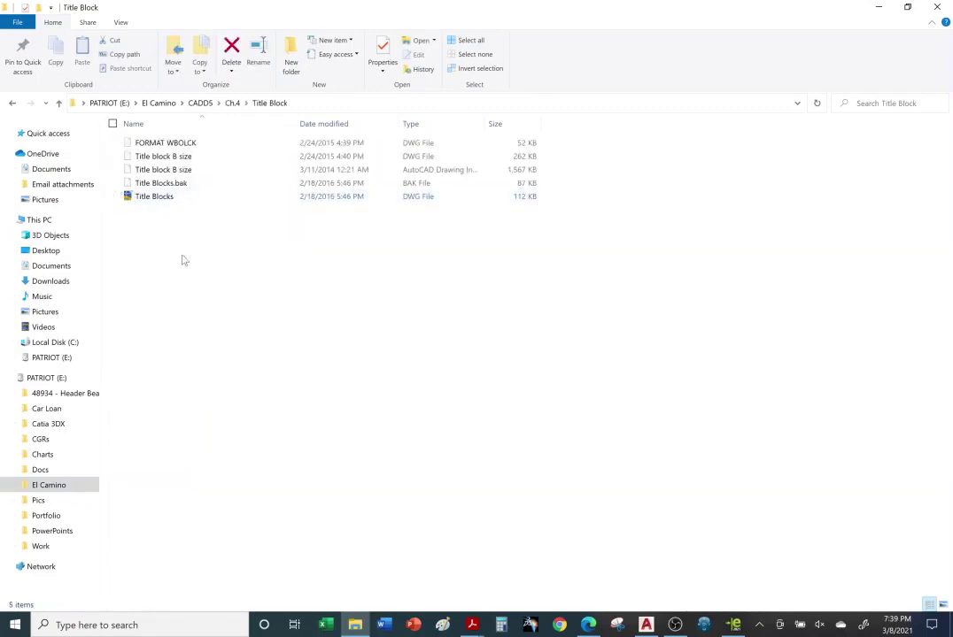
double_click(187, 202)
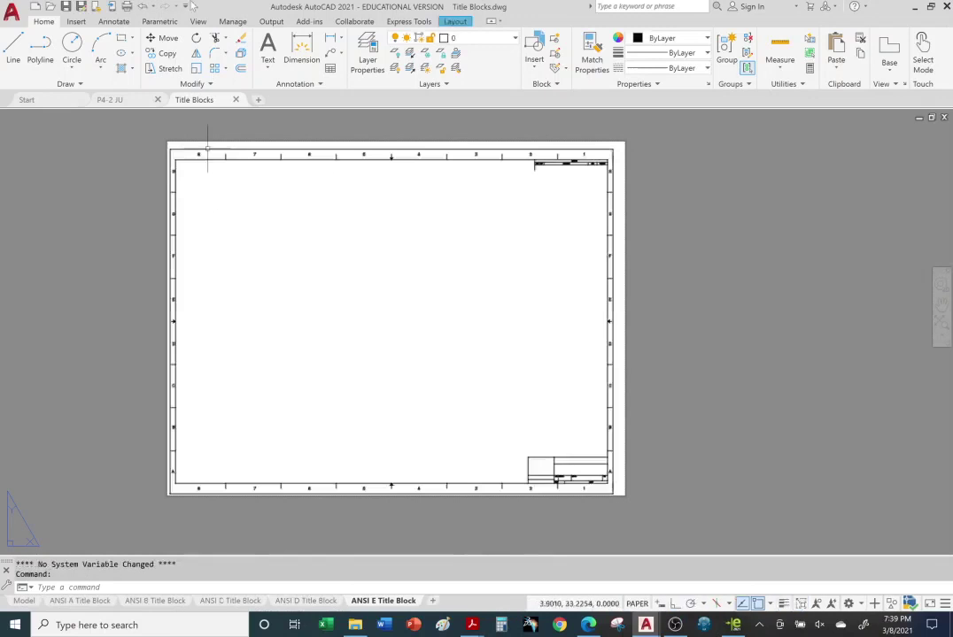
left_click(118, 100)
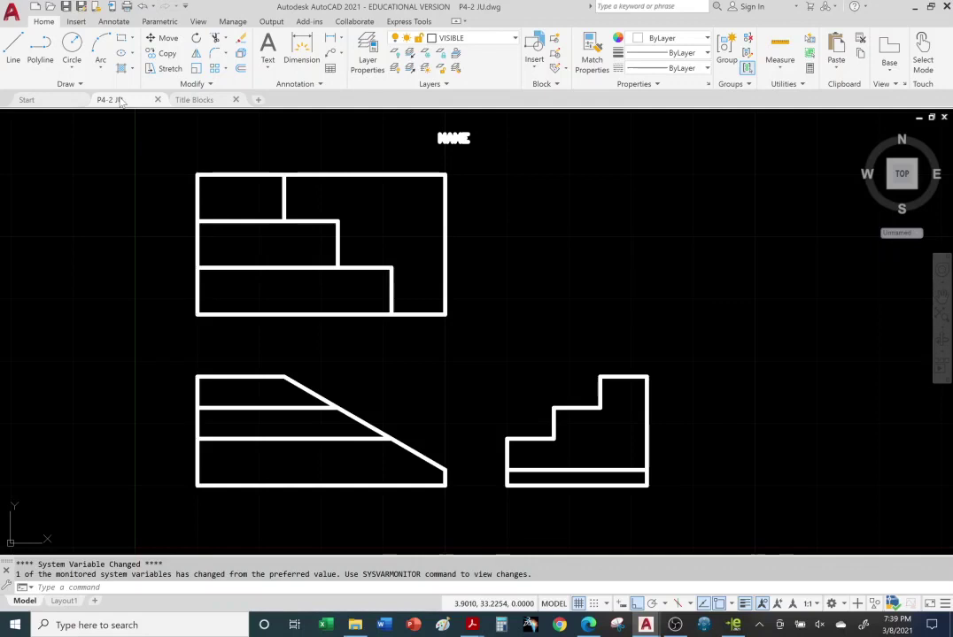
left_click(190, 100)
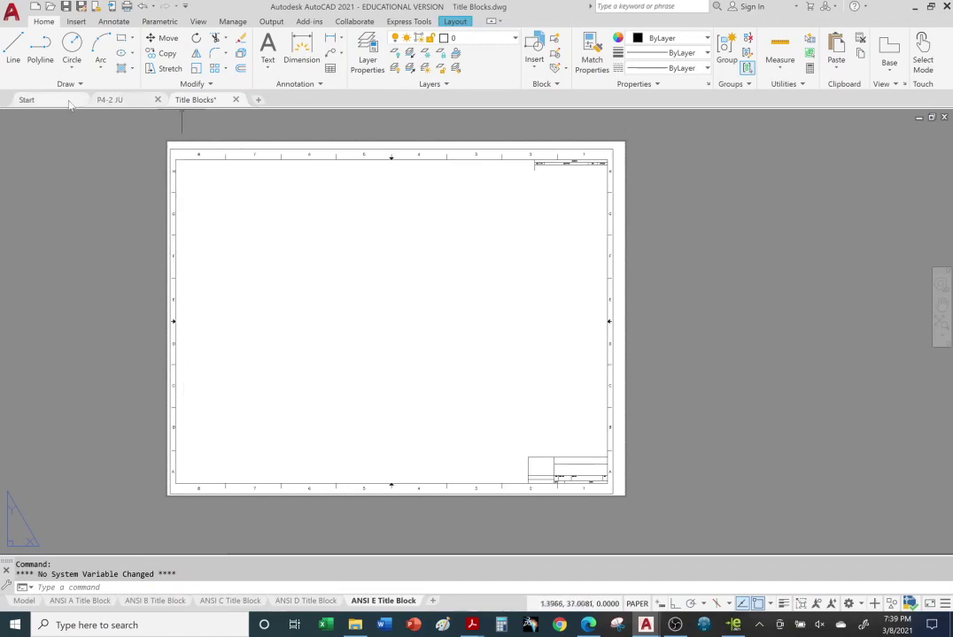
left_click(26, 99)
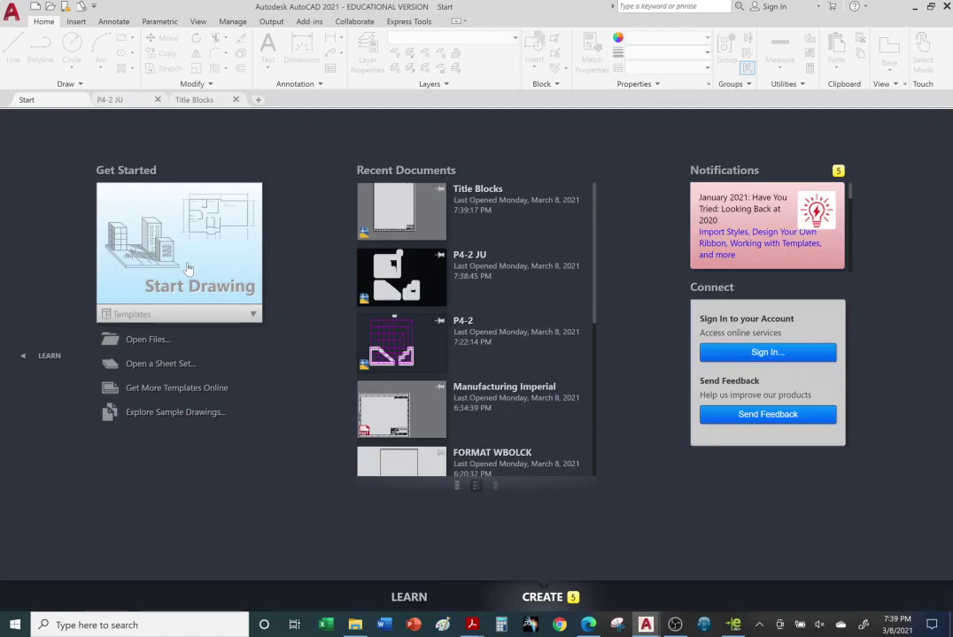
left_click(129, 100)
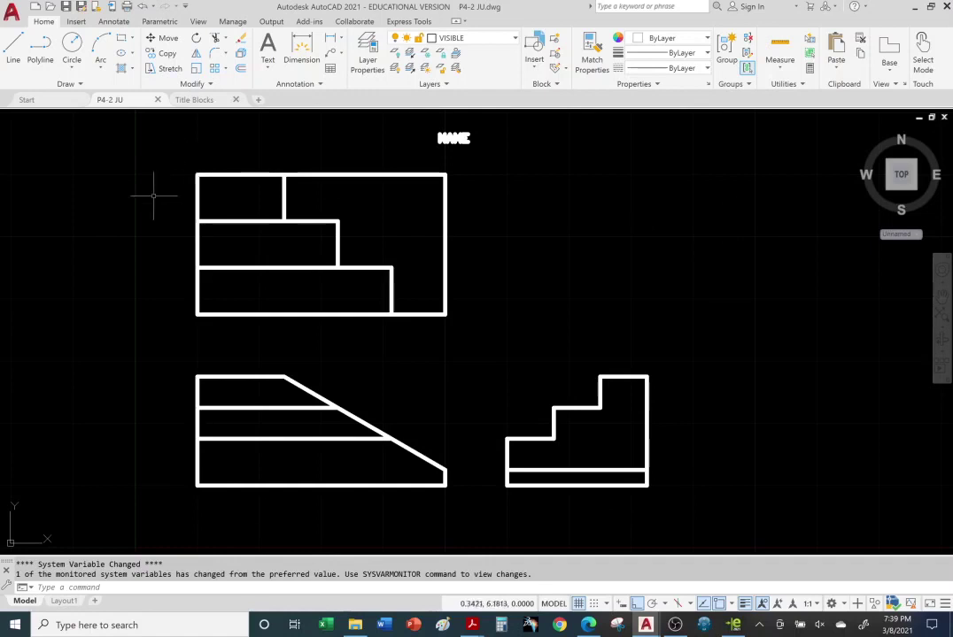
- Copy the complete title block from the ANSI B Title Block layout of the Title Blocks drawing
left_click(192, 99)
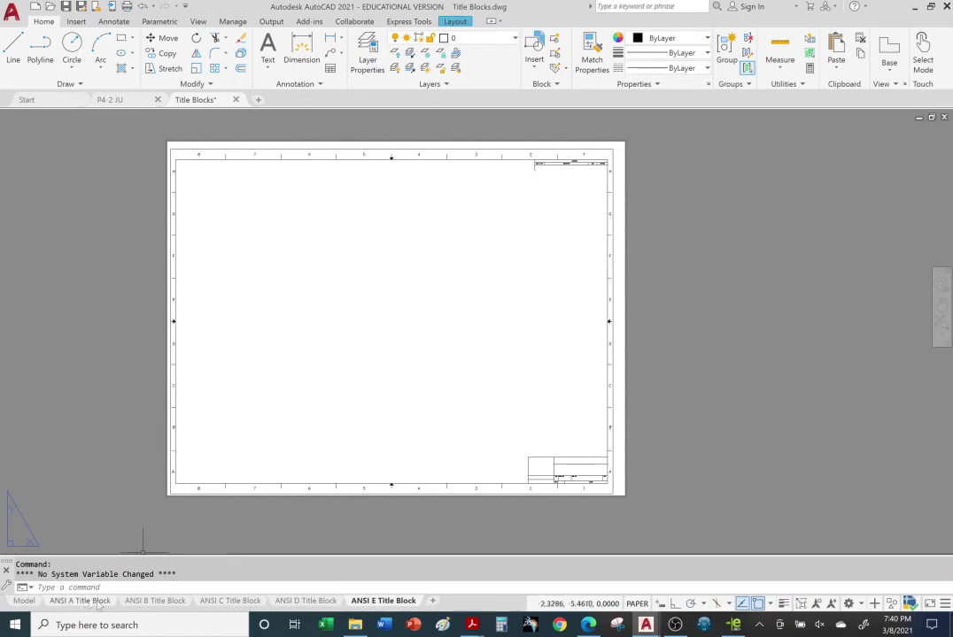
mouse_move(70, 605)
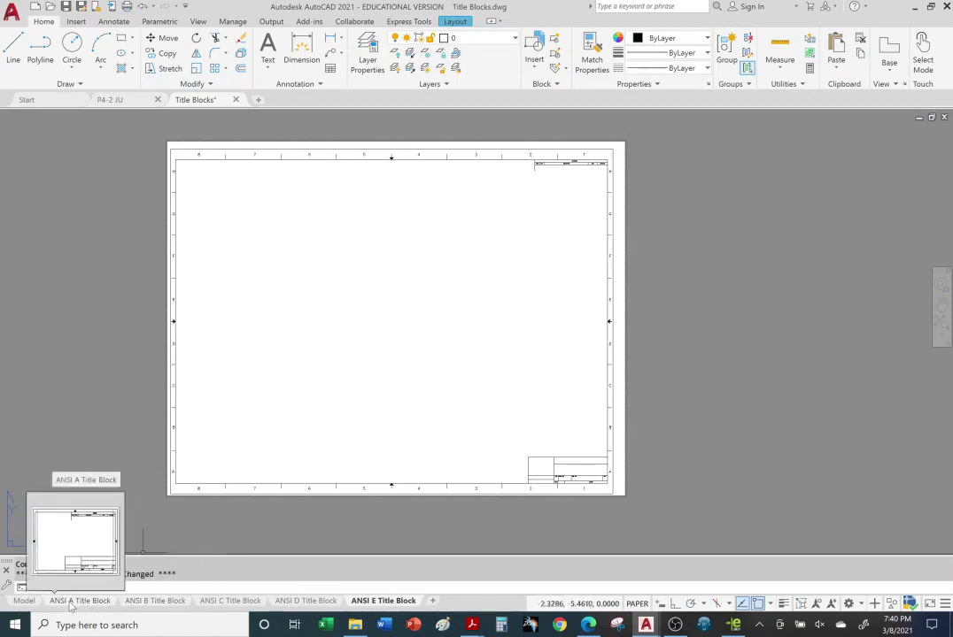
left_click(150, 604)
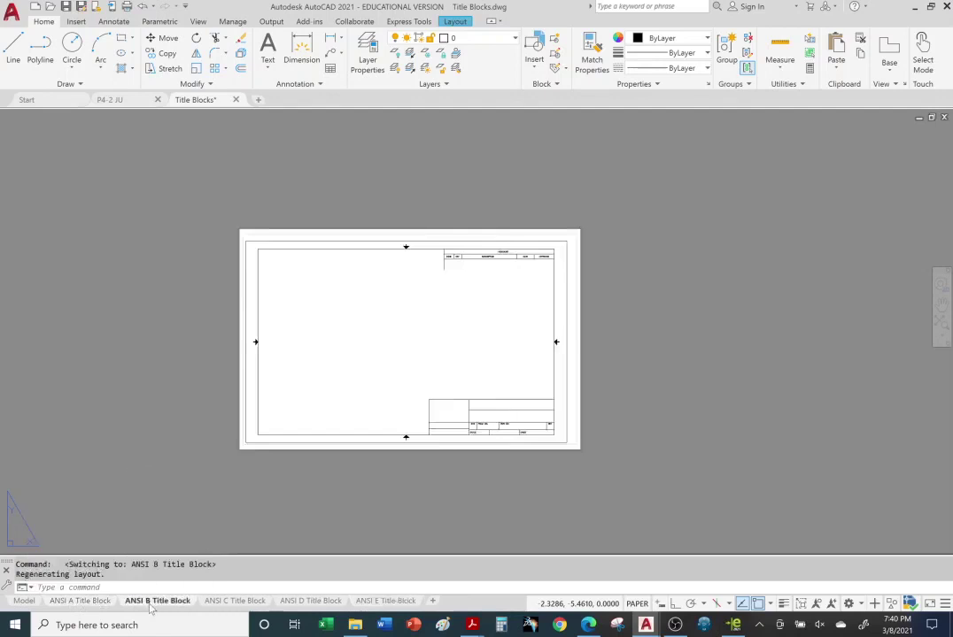
left_click(280, 436)
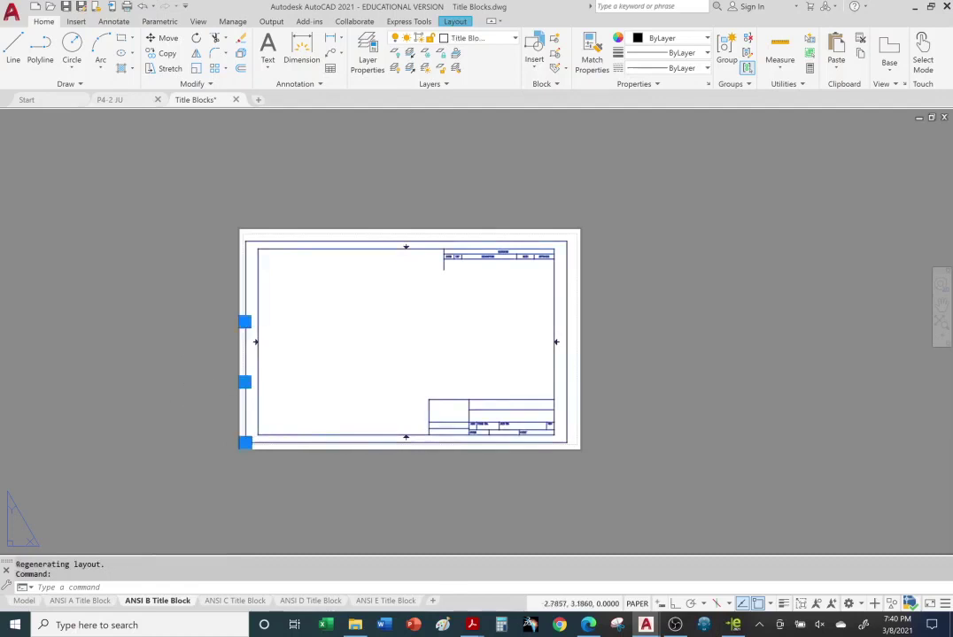
key("ctrl+c")
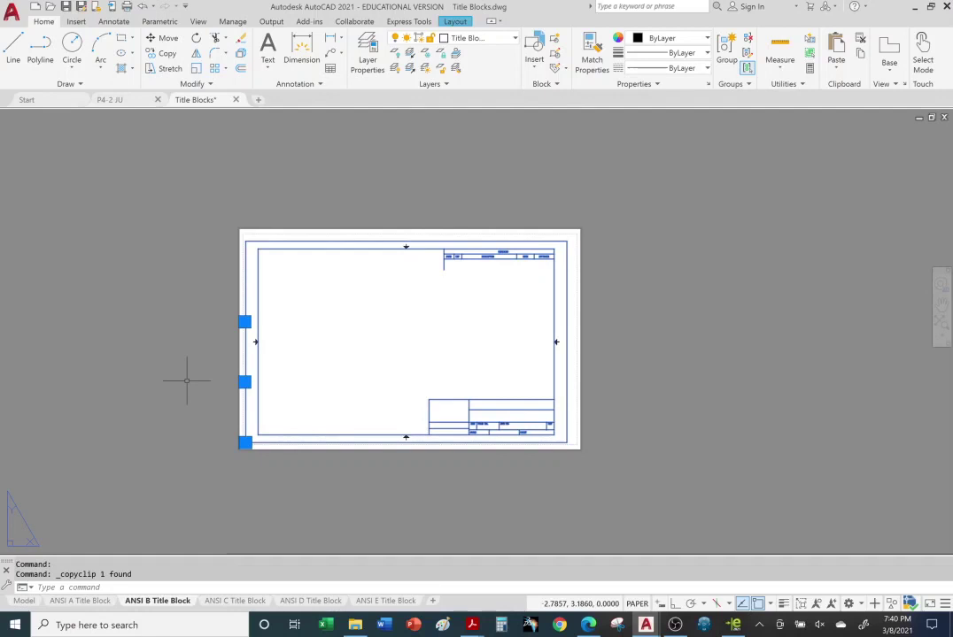
- Paste the copied ANSI B title block into the P4-2 JU drawing's model space at the origin, with grid snap turned on
left_click(115, 99)
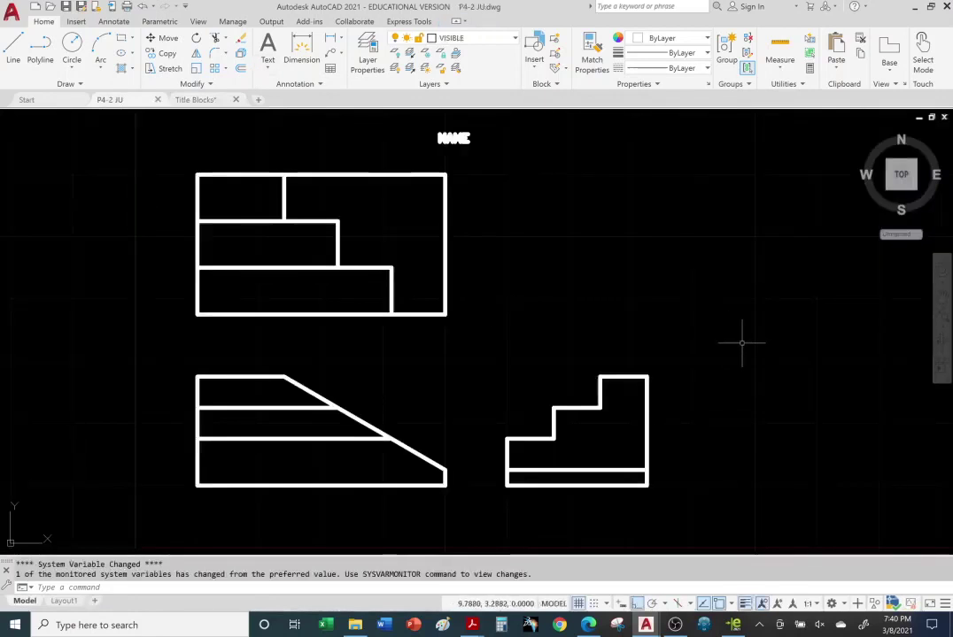
key("ctrl+v")
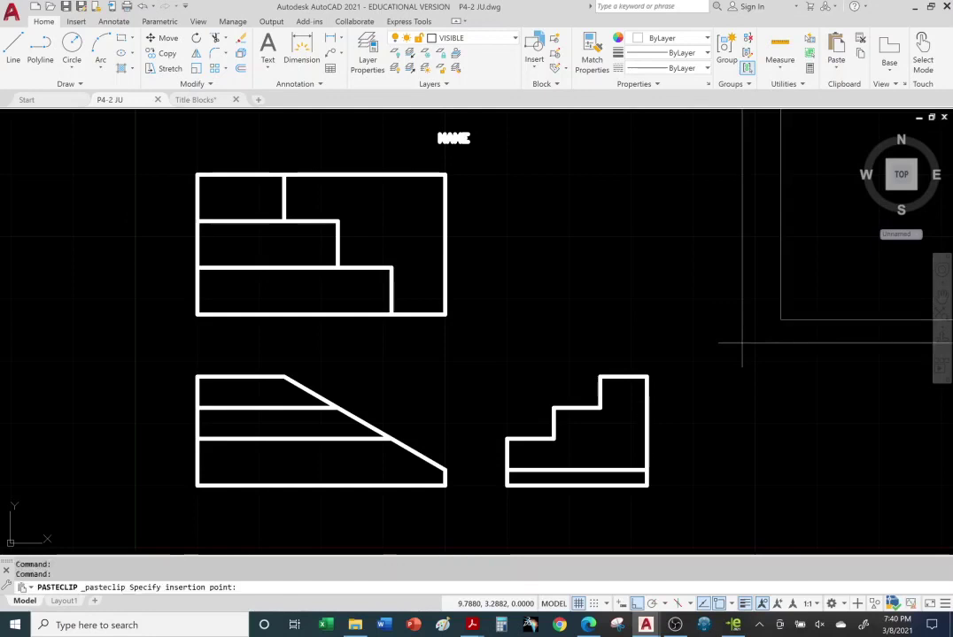
scroll(312, 432, "up", 2)
scroll(312, 431, "down", 5)
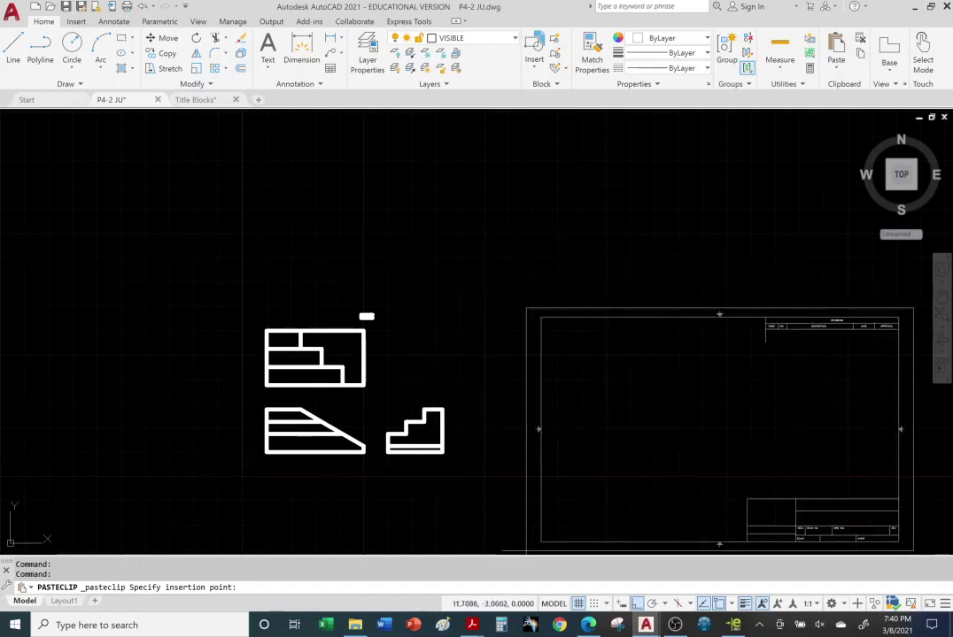
key("F9")
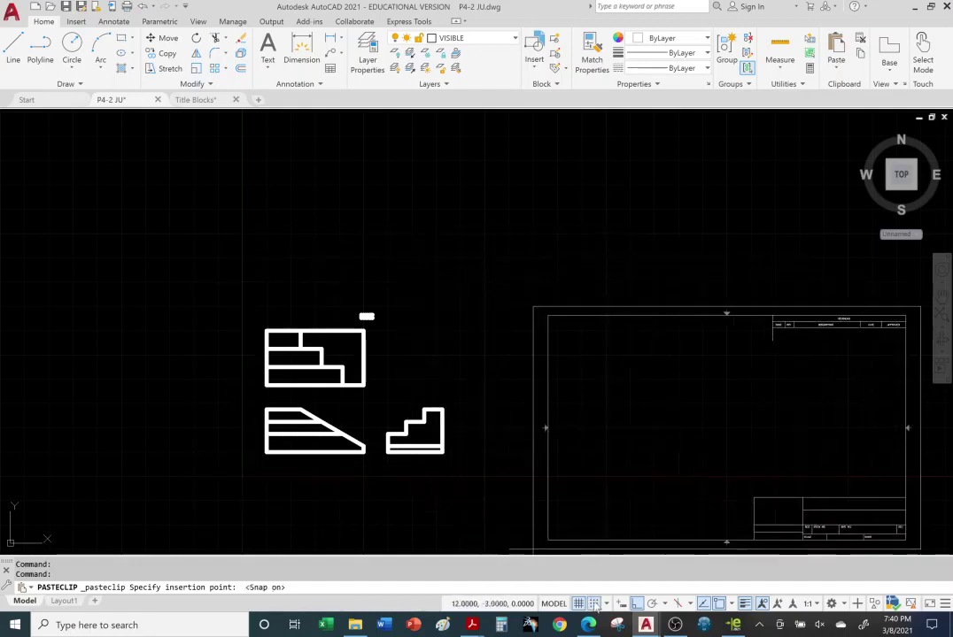
left_click(242, 477)
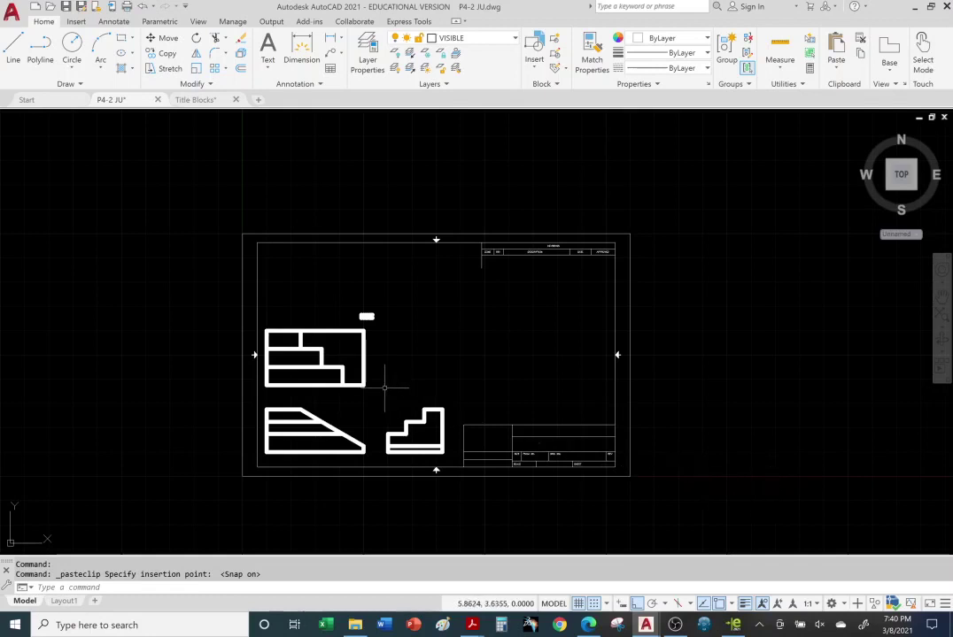
- Move the three views and the NAME text to the middle of the title block border, with ortho and grid snap turned off
scroll(385, 387, "up", 2)
mouse_move(203, 262)
left_mouse_down()
mouse_move(319, 235)
mouse_move(405, 252)
mouse_move(453, 276)
mouse_move(485, 338)
mouse_move(497, 413)
mouse_move(492, 490)
mouse_move(499, 483)
mouse_move(485, 493)
mouse_move(197, 493)
left_mouse_up()
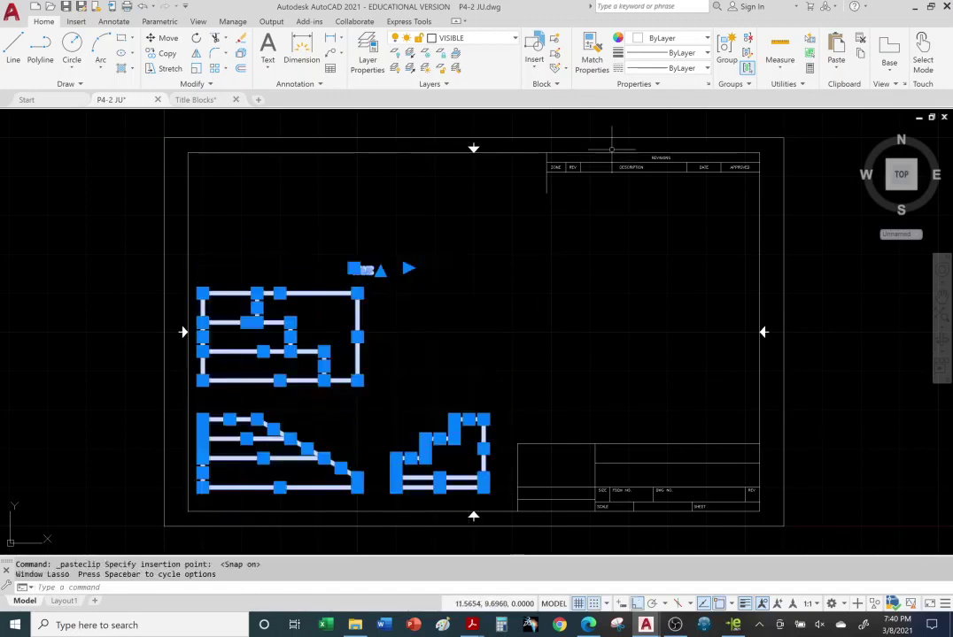
left_click(162, 38)
left_click(202, 488)
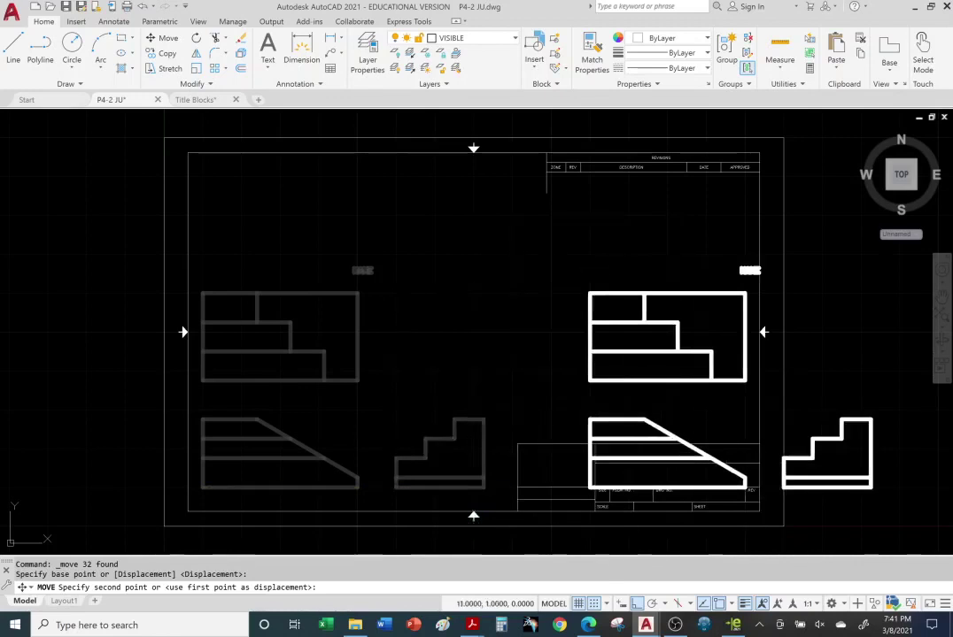
key("F8")
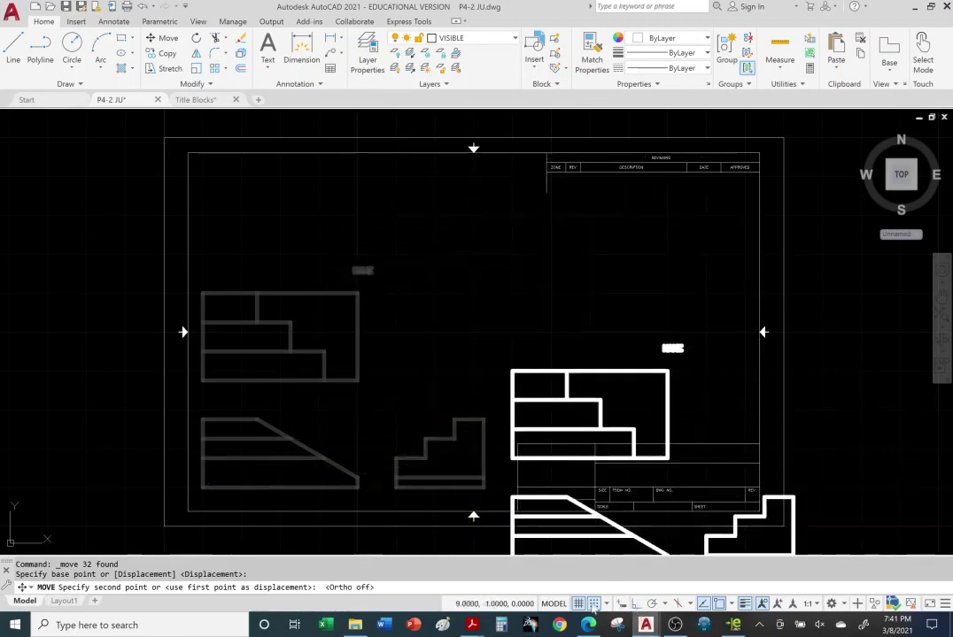
key("F9")
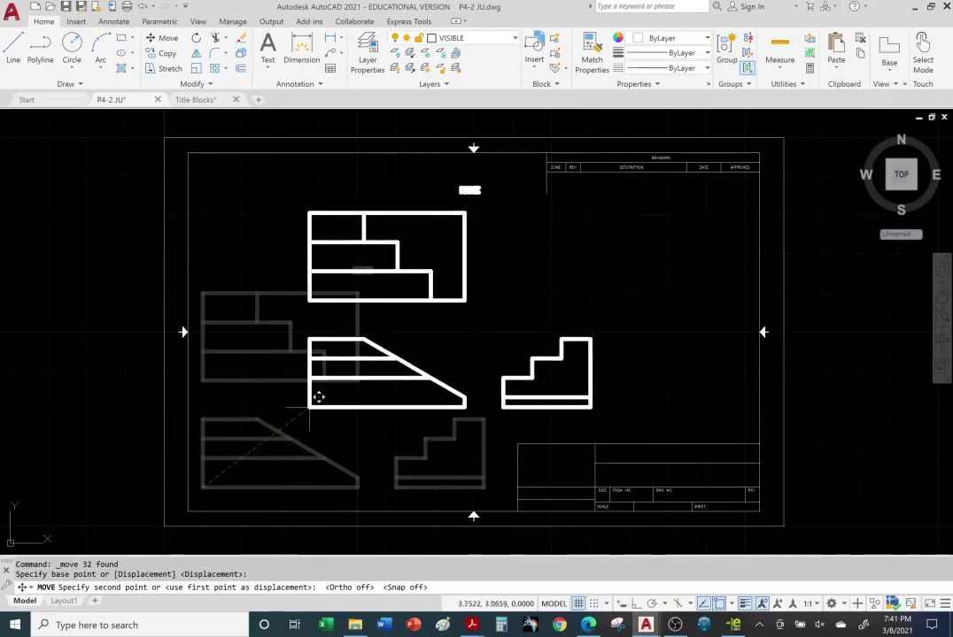
left_click(307, 394)
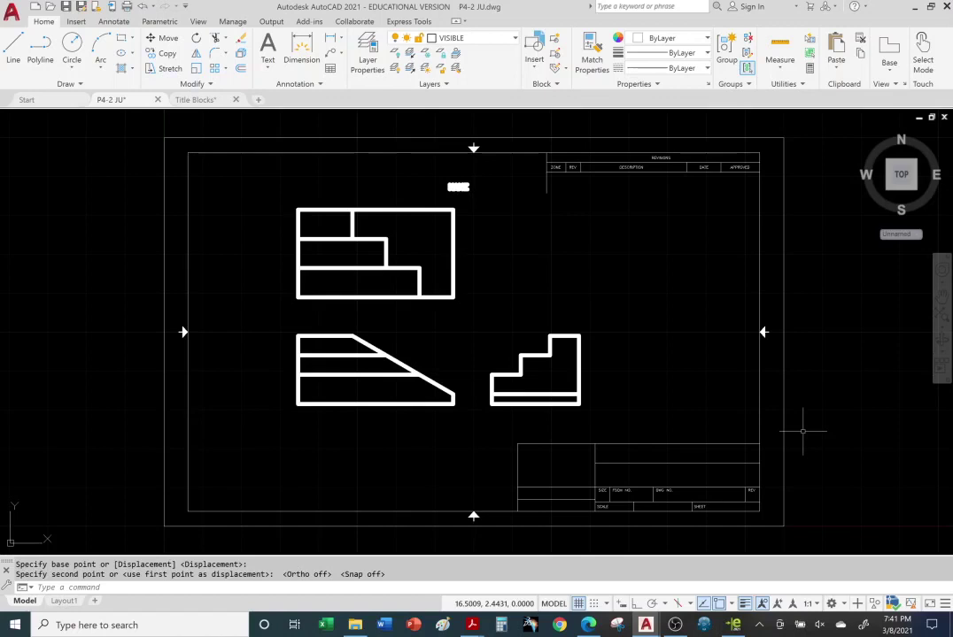
key("Escape")
key("Escape")
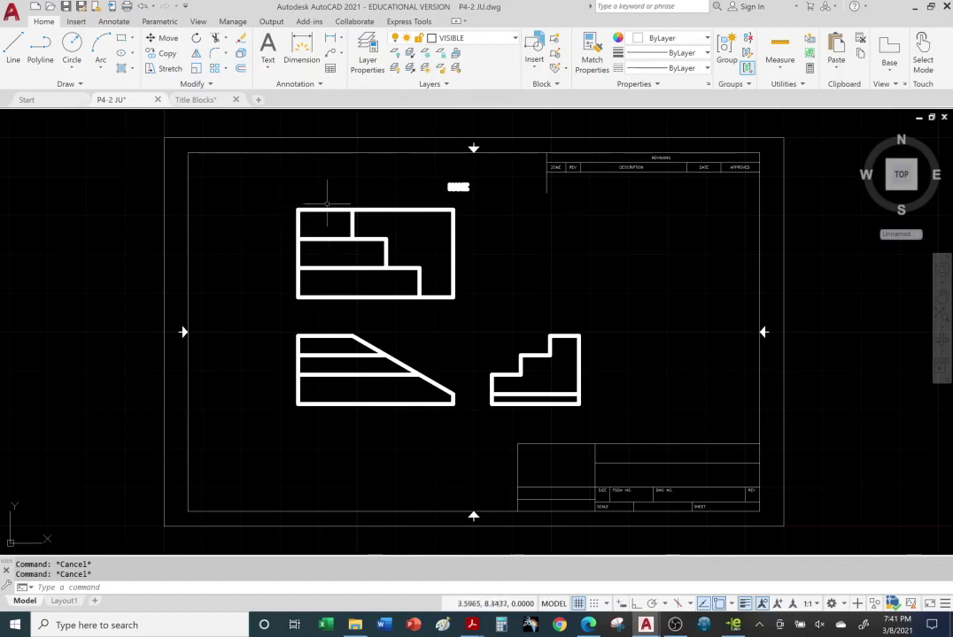
- Scale the three views by a factor of .5 about the front view's lower-left corner
mouse_move(271, 201)
left_mouse_down()
mouse_move(419, 197)
mouse_move(549, 231)
mouse_move(625, 268)
mouse_move(649, 322)
mouse_move(653, 363)
mouse_move(615, 410)
mouse_move(572, 420)
mouse_move(242, 439)
left_mouse_up()
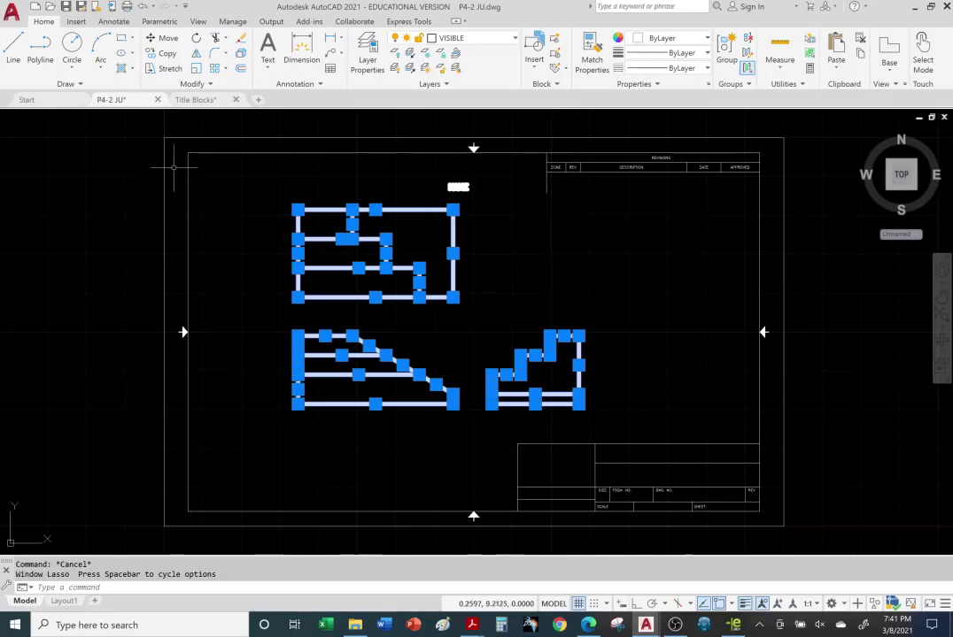
left_click(195, 70)
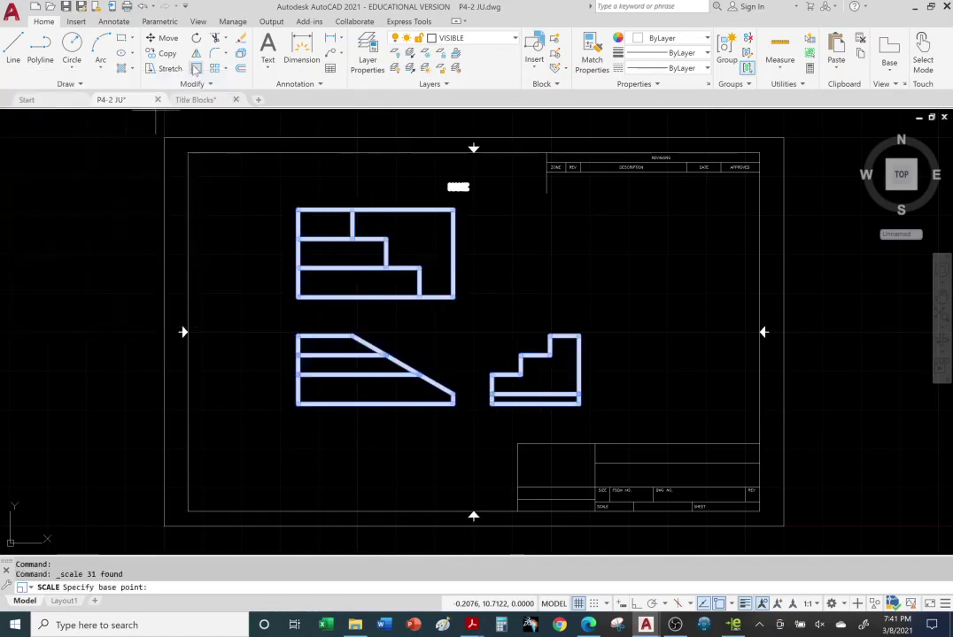
left_click(298, 404)
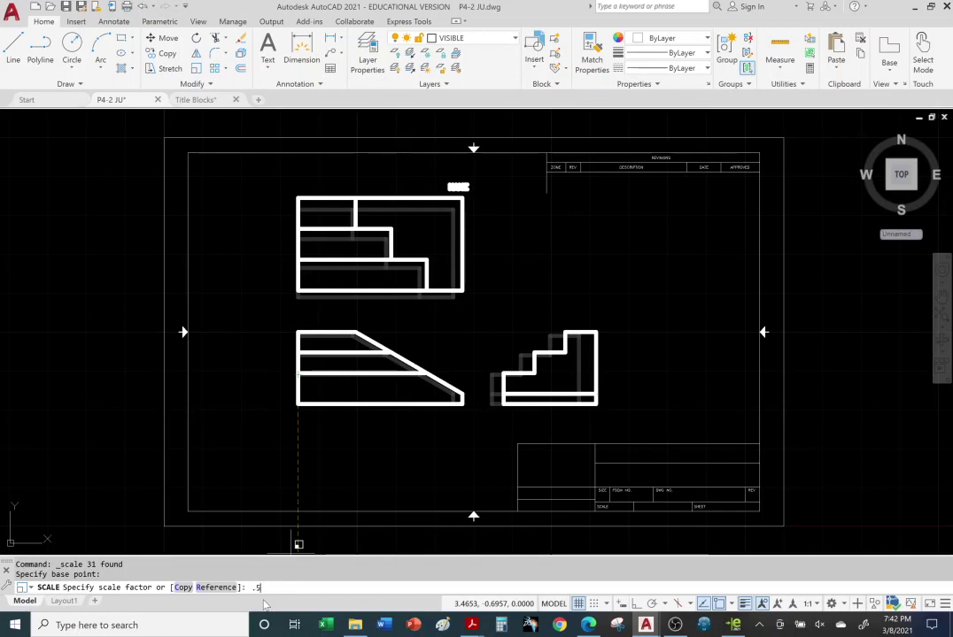
key("Return")
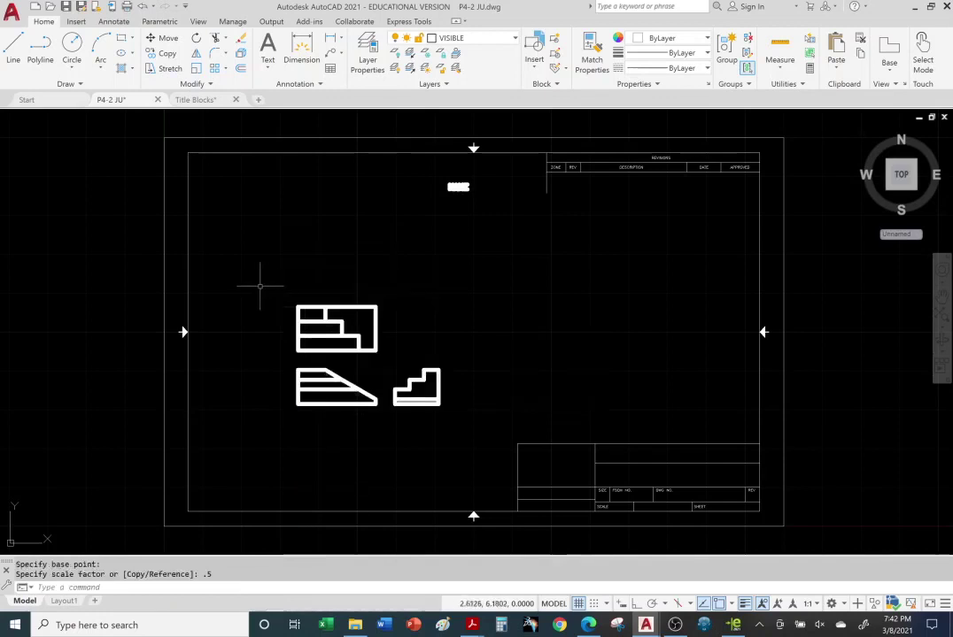
- Scale the three reduced views by a factor of 4 about the front view's lower-left corner
mouse_move(255, 283)
left_mouse_down()
mouse_move(322, 242)
mouse_move(404, 224)
mouse_move(505, 274)
mouse_move(527, 395)
mouse_move(471, 454)
mouse_move(407, 470)
mouse_move(297, 463)
left_mouse_up()
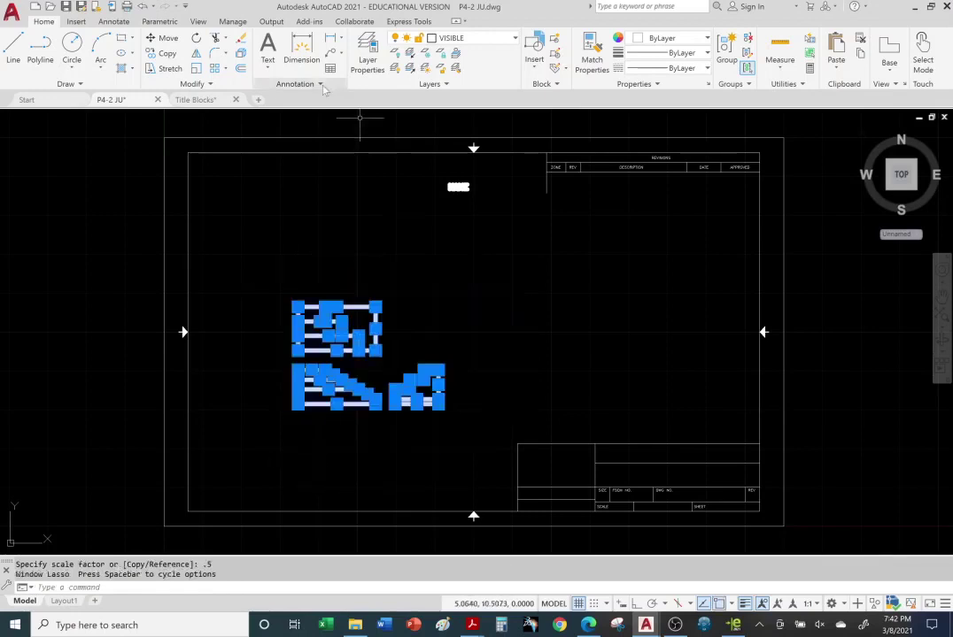
left_click(196, 70)
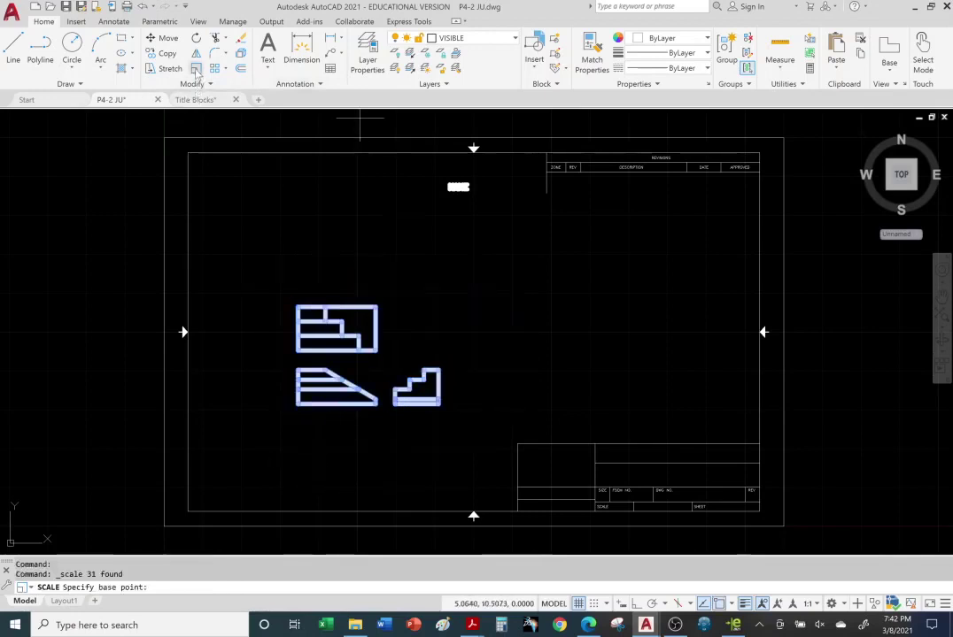
left_click(298, 404)
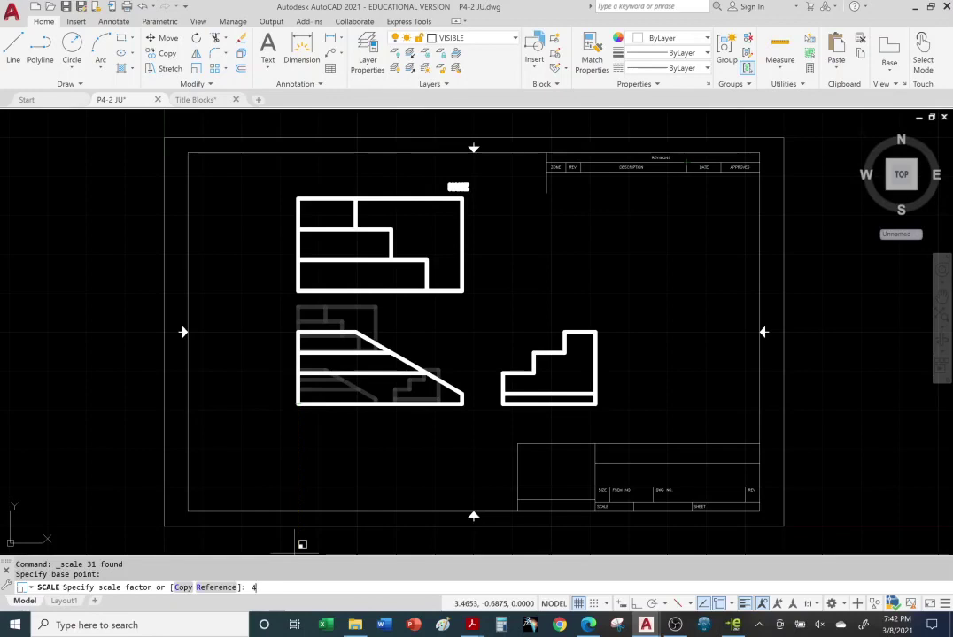
key("Return")
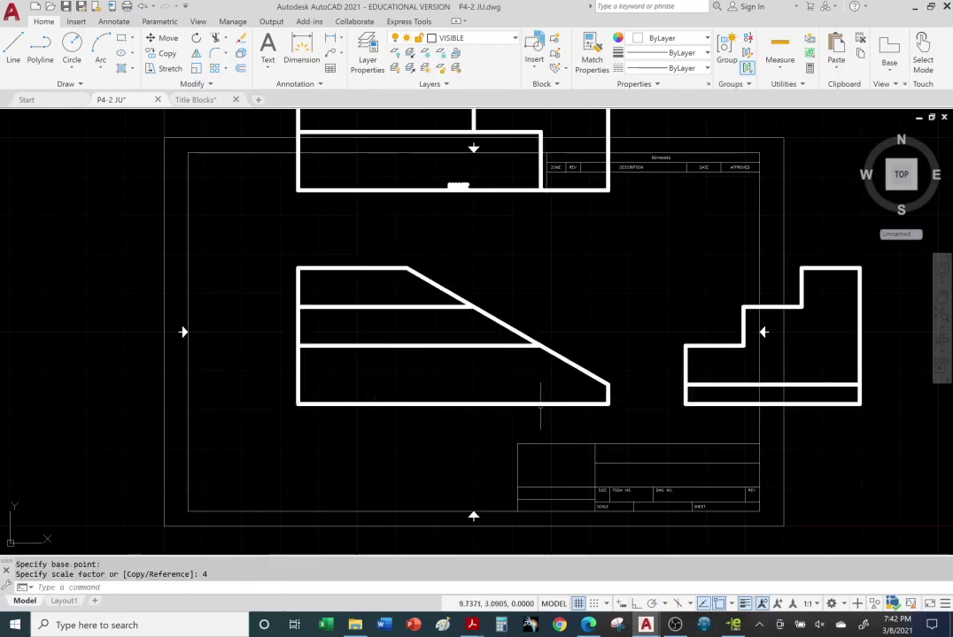
middle_click_drag(536, 403, 357, 510)
middle_click_drag(383, 438, 410, 425)
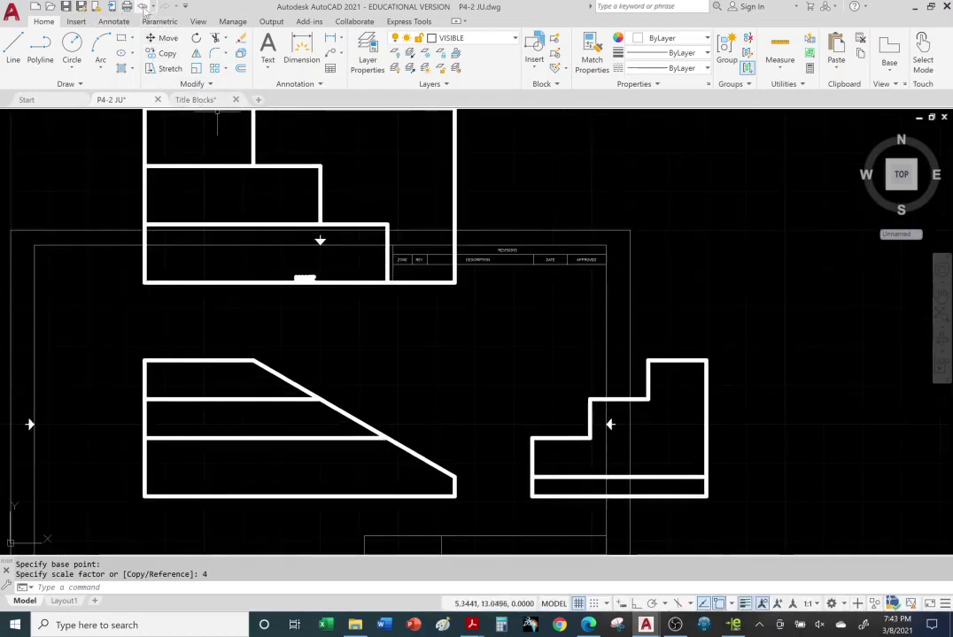
- Undo the factor-4 scaling and scale the three views by a factor of 2 about the front view's lower-left corner
left_click(142, 7)
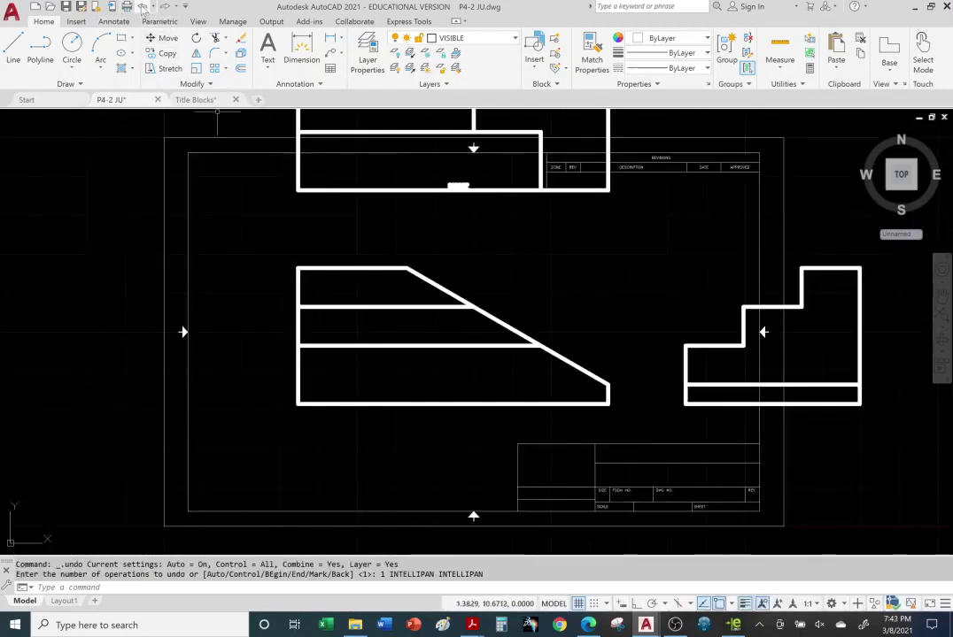
left_click(141, 7)
mouse_move(272, 284)
left_mouse_down()
mouse_move(302, 259)
mouse_move(367, 254)
mouse_move(445, 282)
mouse_move(502, 349)
mouse_move(472, 413)
mouse_move(411, 457)
mouse_move(280, 450)
left_mouse_up()
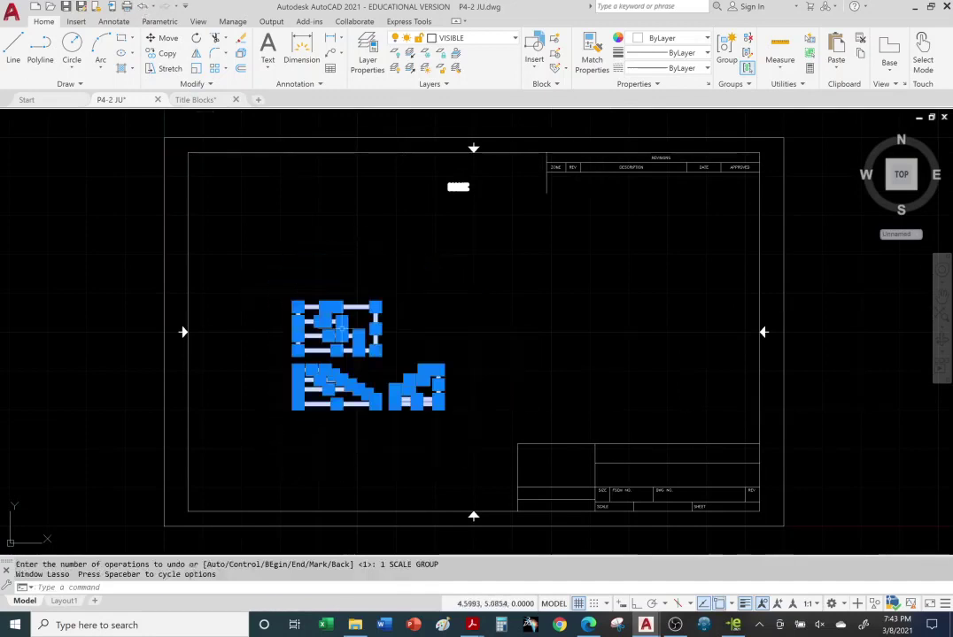
left_click(197, 69)
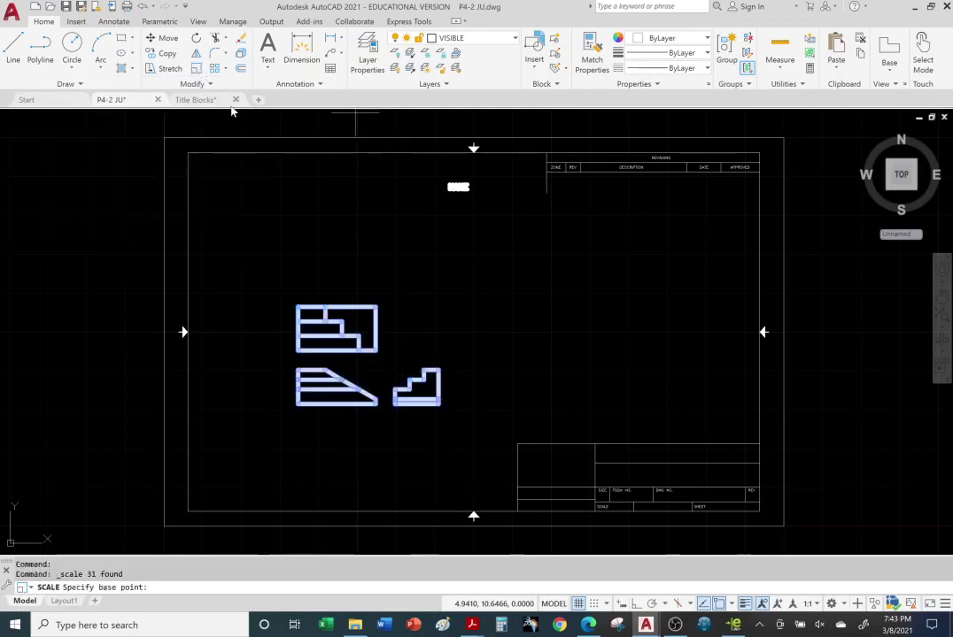
left_click(297, 405)
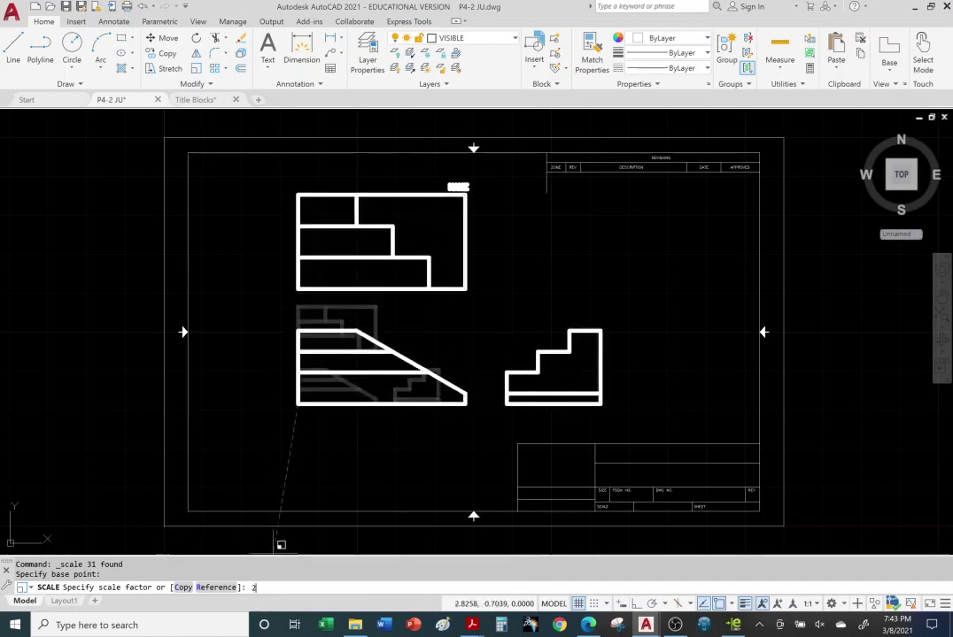
key("Return")
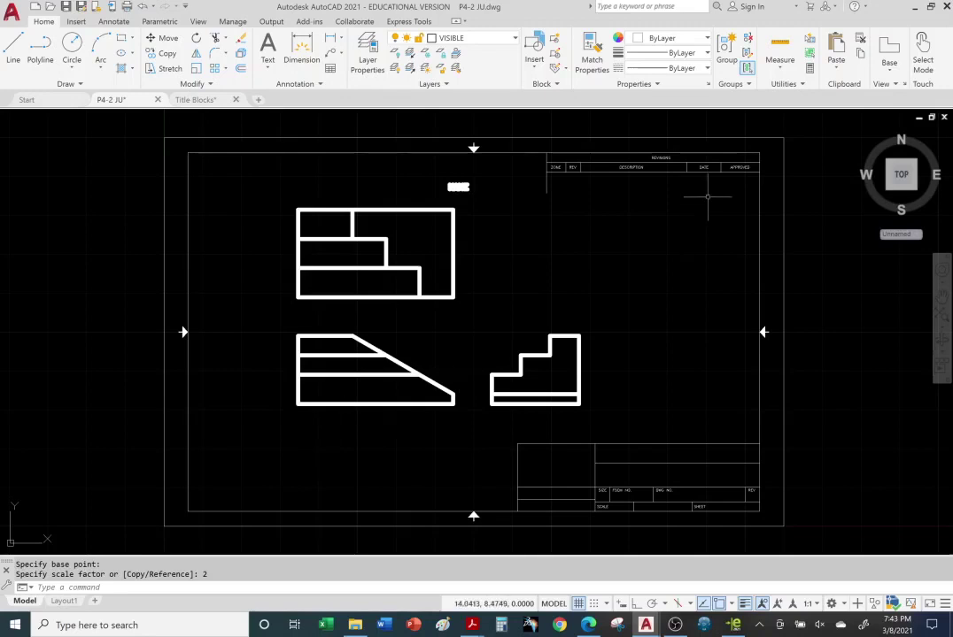
- Move the NAME text to the upper-left corner of the narrow title block cell beside SIZE
mouse_move(501, 191)
middle_mouse_down()
mouse_move(469, 200)
mouse_move(434, 180)
middle_mouse_up()
left_click(390, 177)
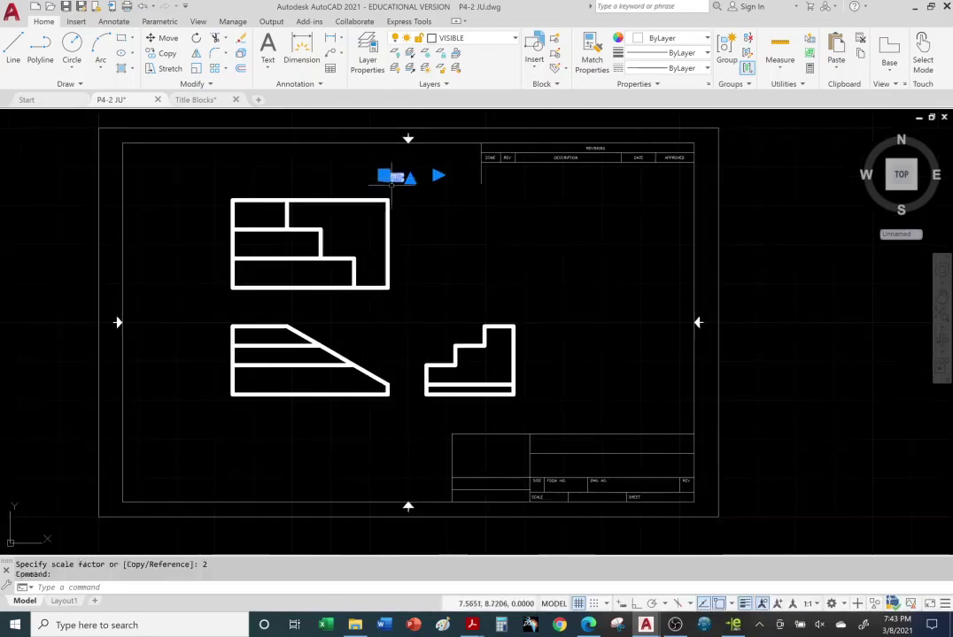
left_click(383, 176)
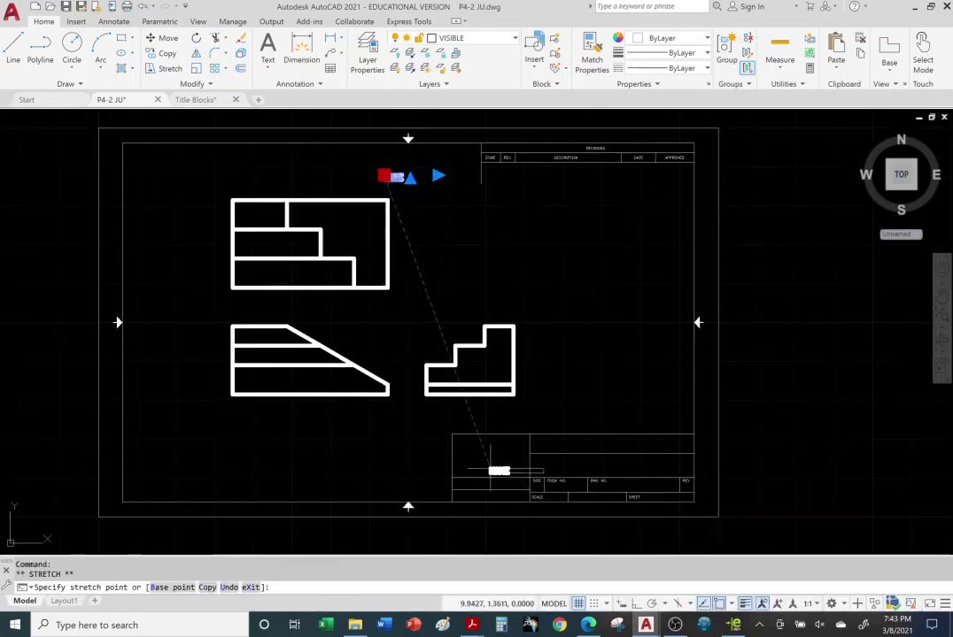
scroll(503, 462, "down", 2)
scroll(502, 465, "up", 2)
scroll(501, 464, "up", 4)
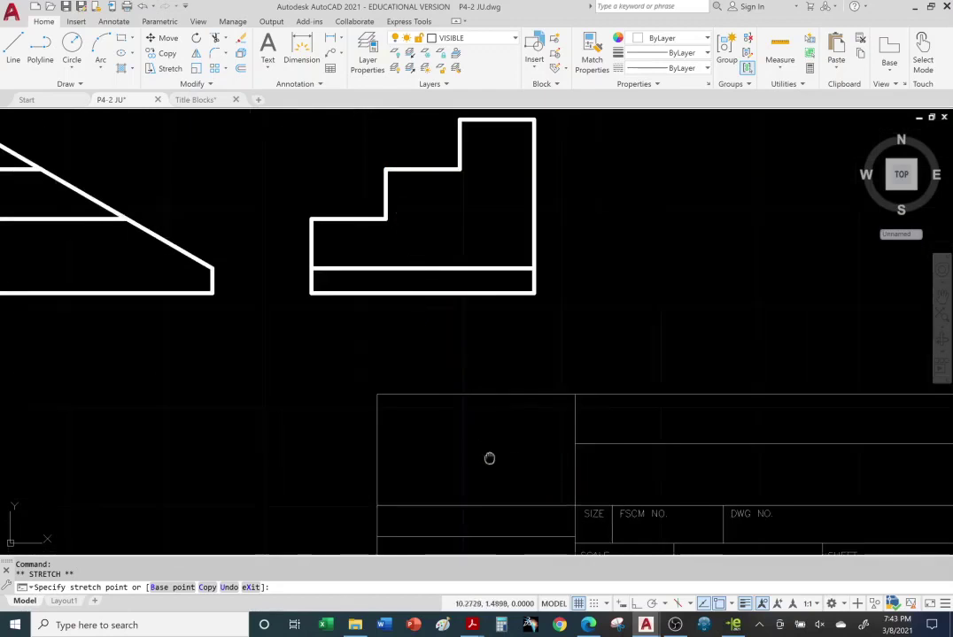
scroll(468, 414, "down", 1)
scroll(434, 376, "up", 1)
left_click(324, 352)
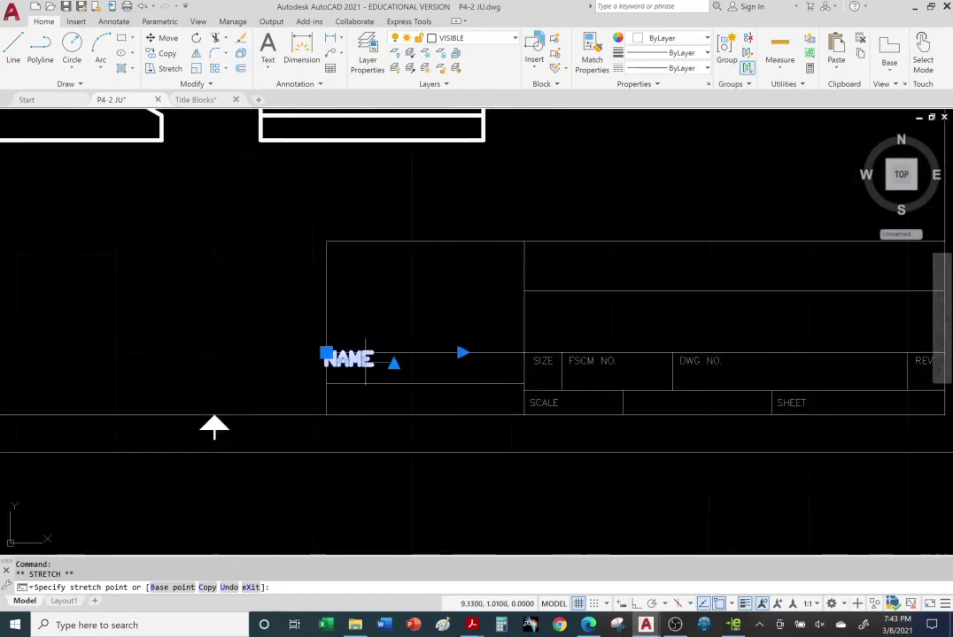
- Turn object snap off and move the NAME text slightly inward so it sits inside its title block cell
scroll(341, 354, "down", 2)
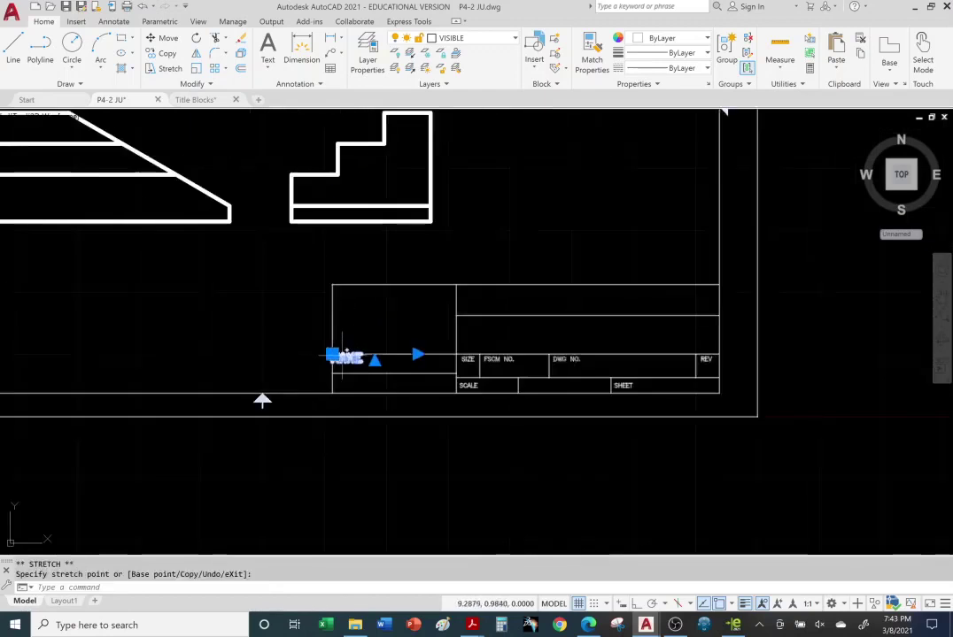
scroll(342, 354, "up", 3)
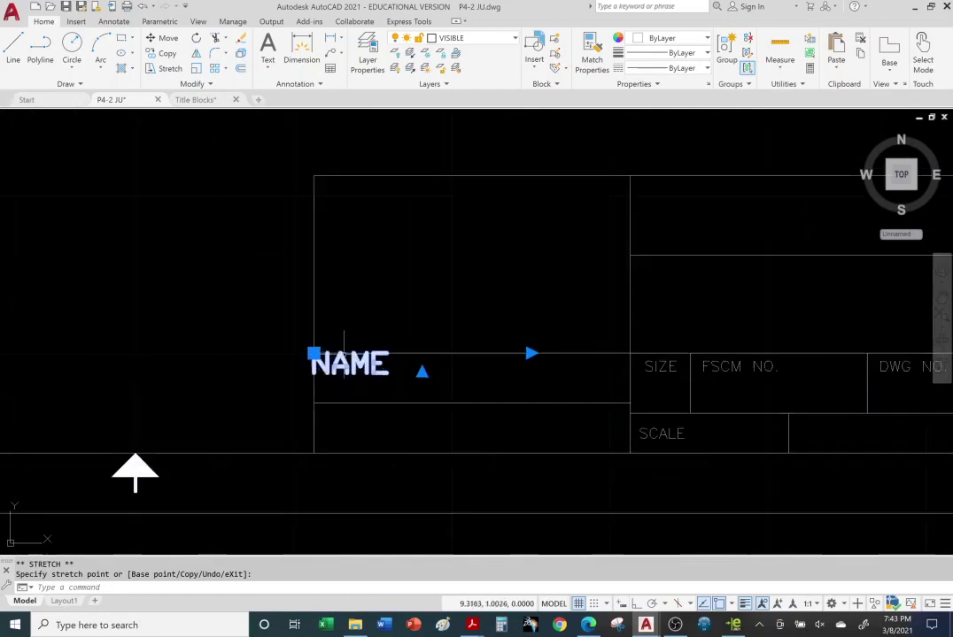
left_click(718, 603)
left_click(313, 353)
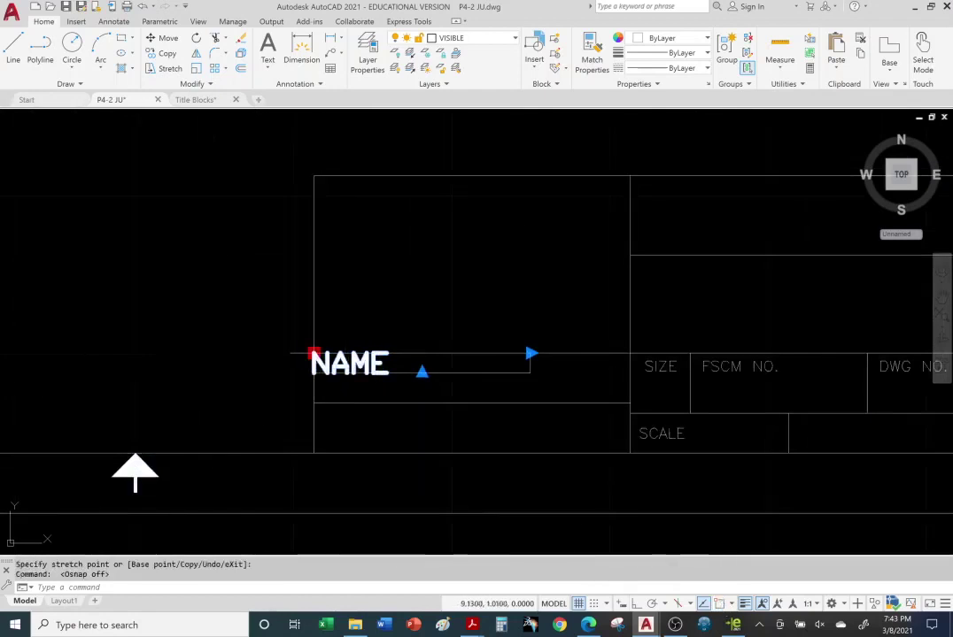
left_click(357, 370)
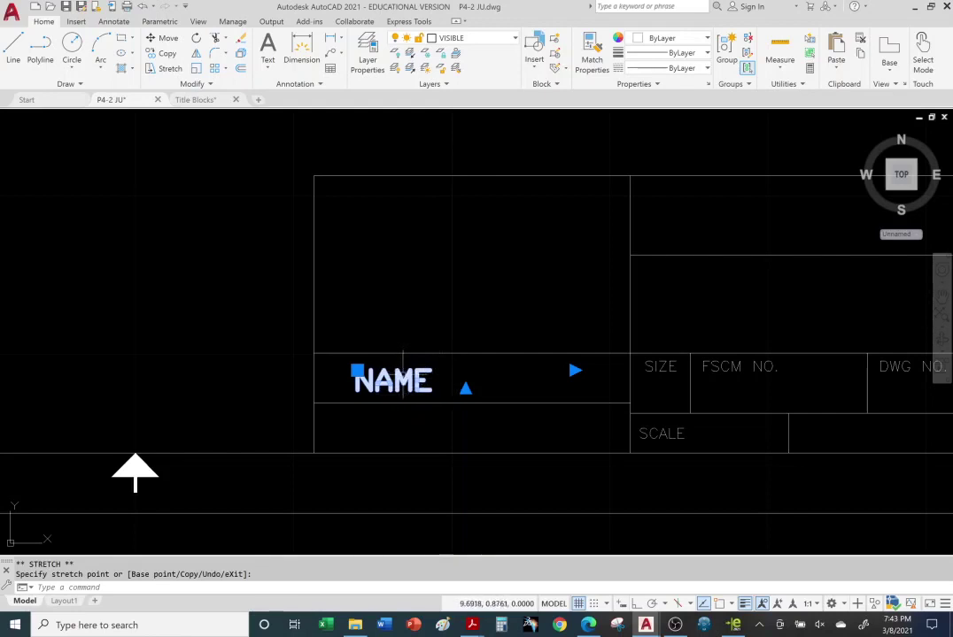
- Replace the NAME text in the title block with YOUR NAME
left_click(401, 372)
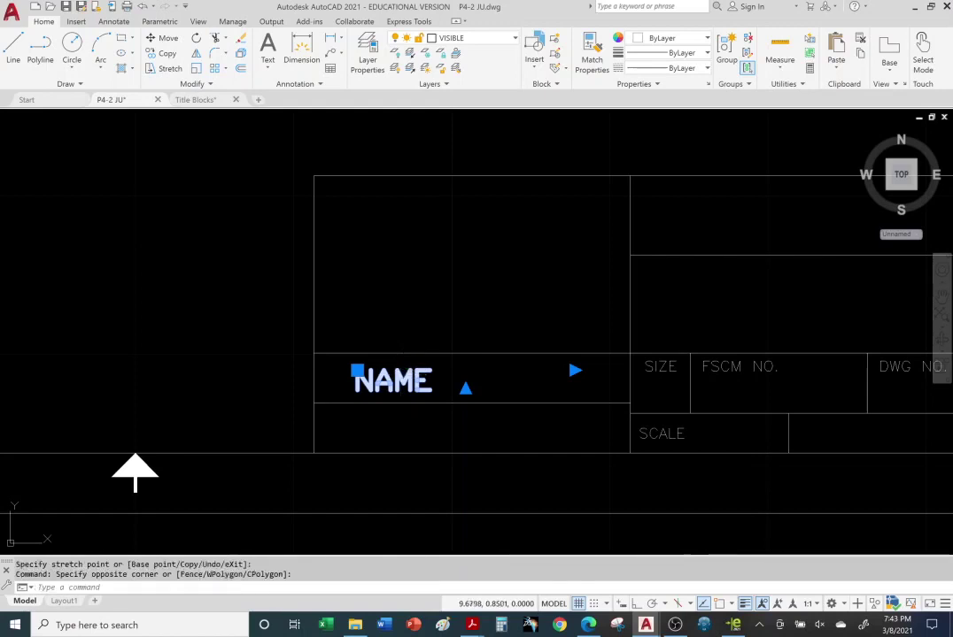
double_click(394, 381)
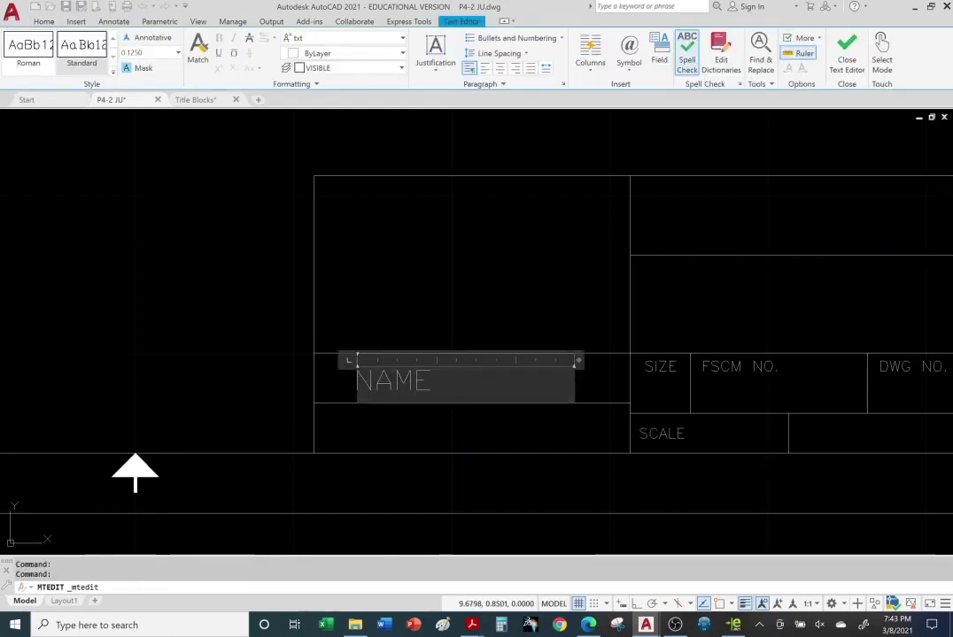
left_click_drag(397, 382, 351, 398)
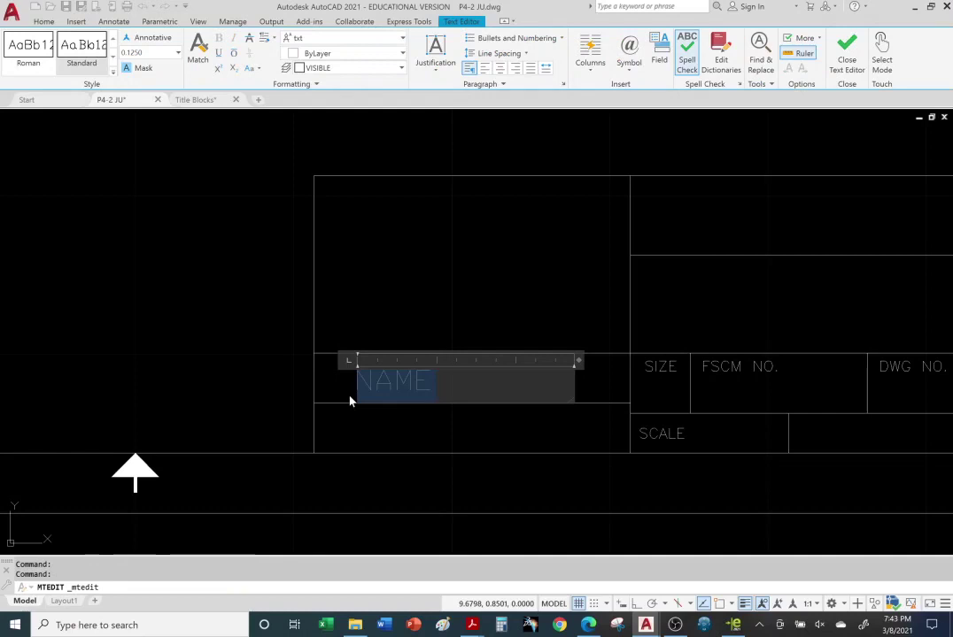
type("your n")
key("BackSpace")
key("BackSpace")
key("BackSpace")
key("BackSpace")
key("BackSpace")
key("BackSpace")
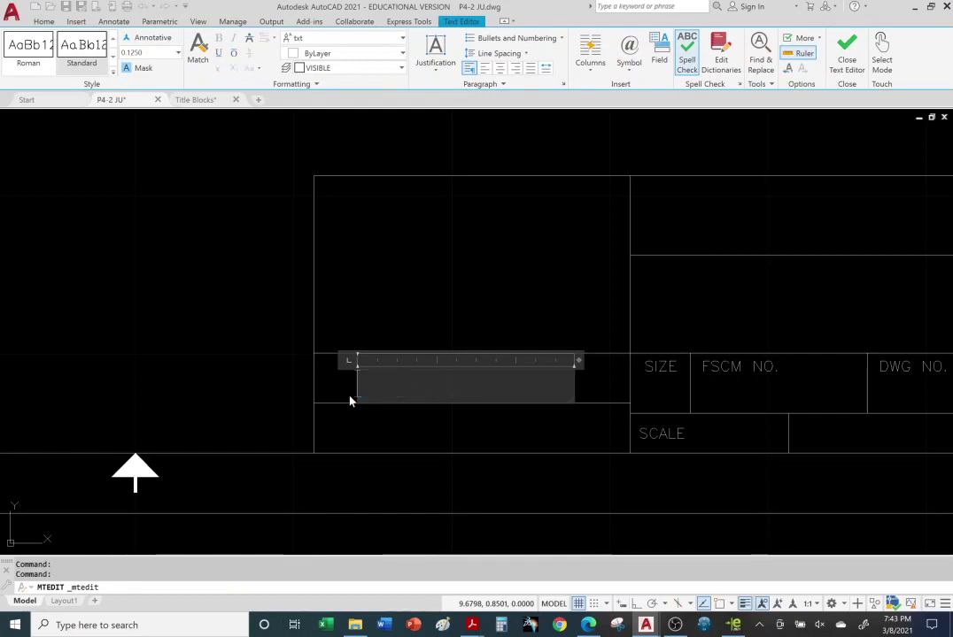
type("Y")
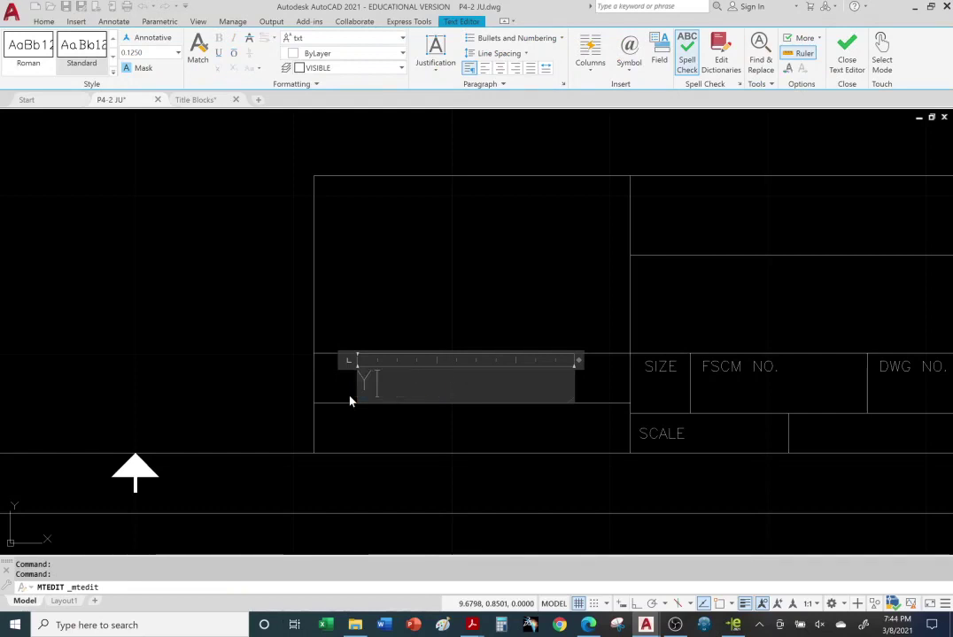
type("OUR NAME")
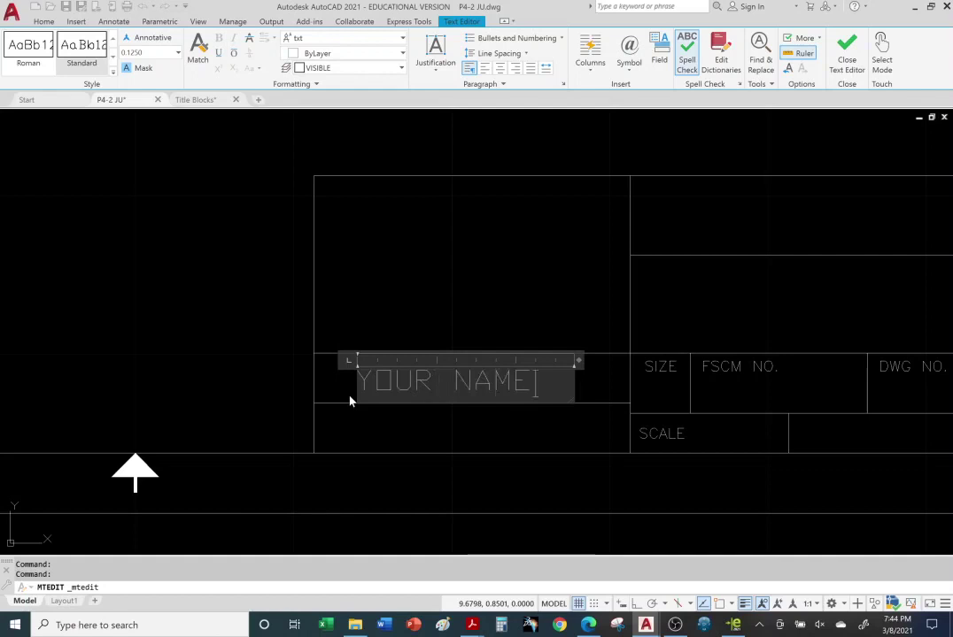
left_click(229, 311)
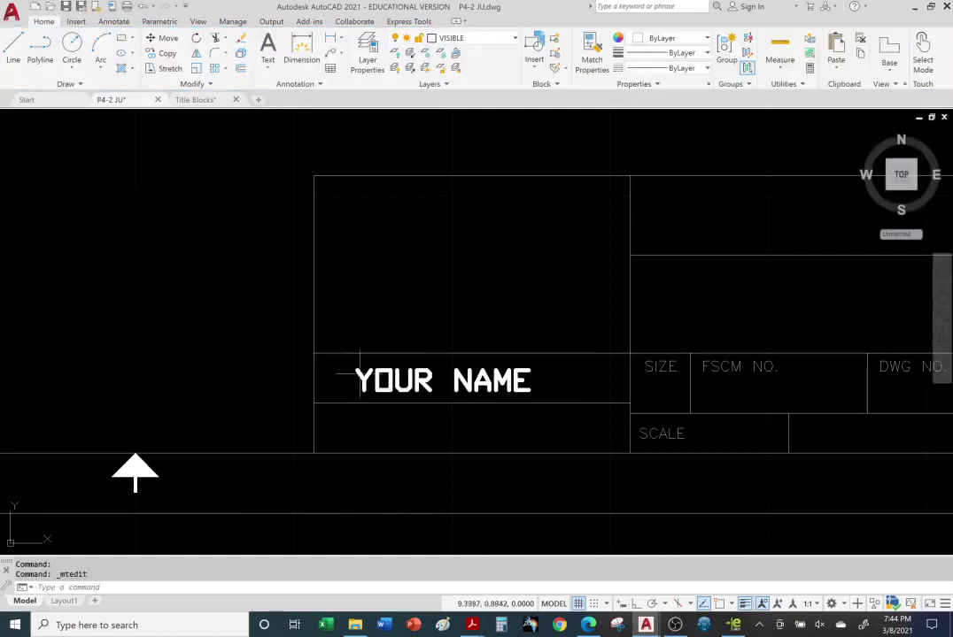
- Set the text height of YOUR NAME to 0.16
double_click(393, 380)
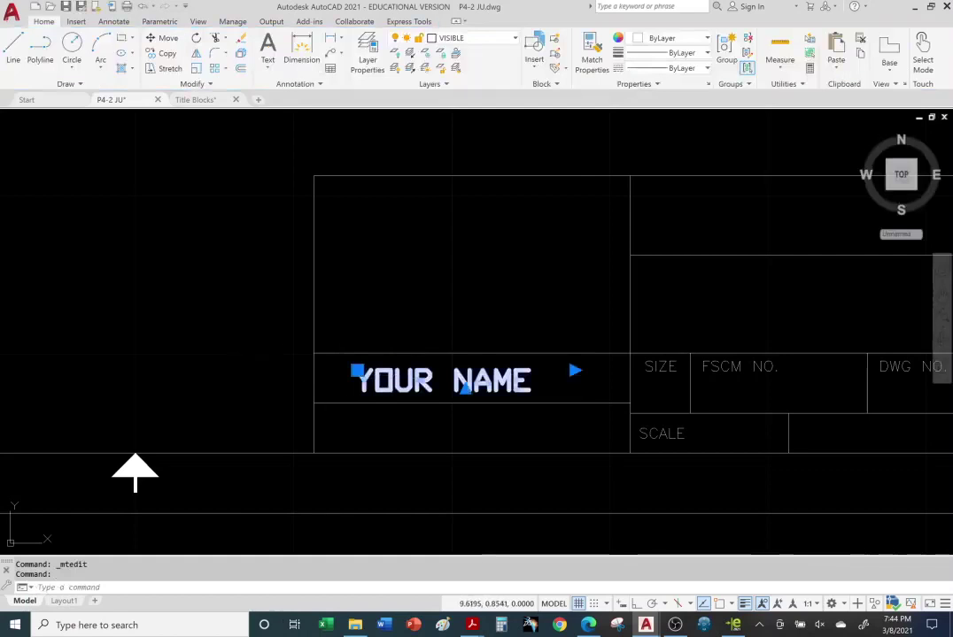
key("ctrl+a")
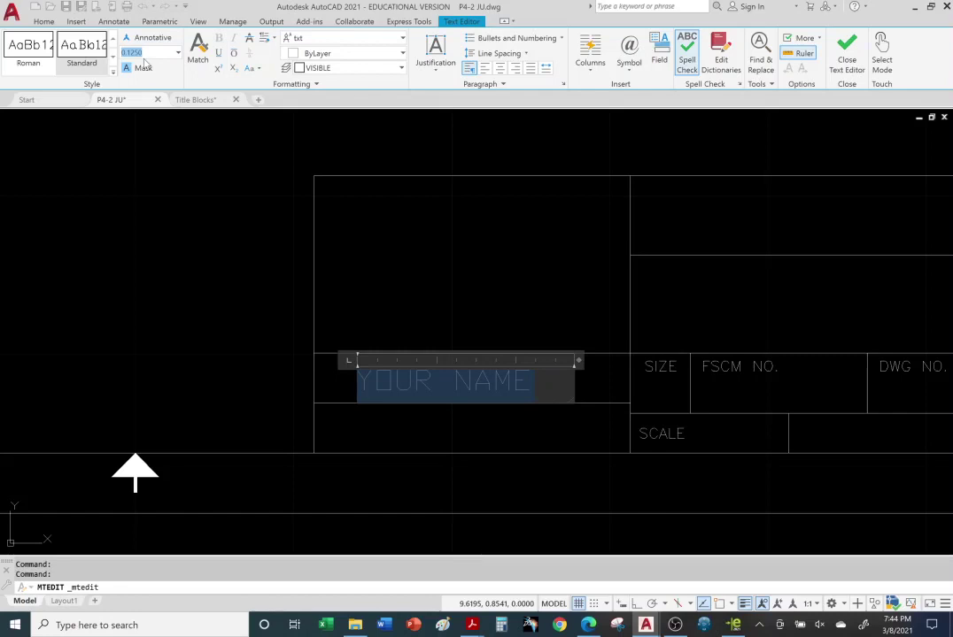
type("1/")
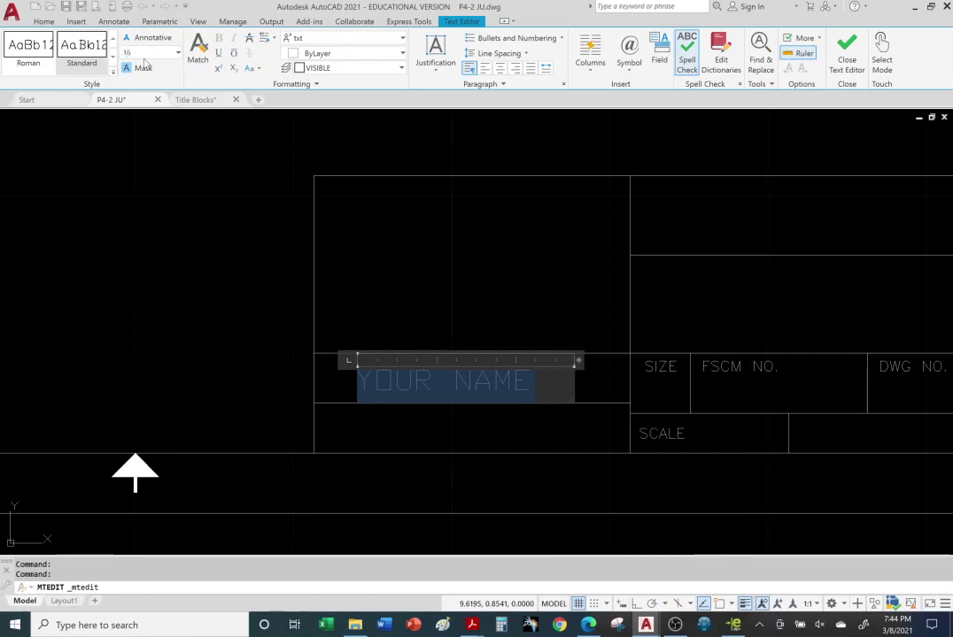
type("1")
key("Return")
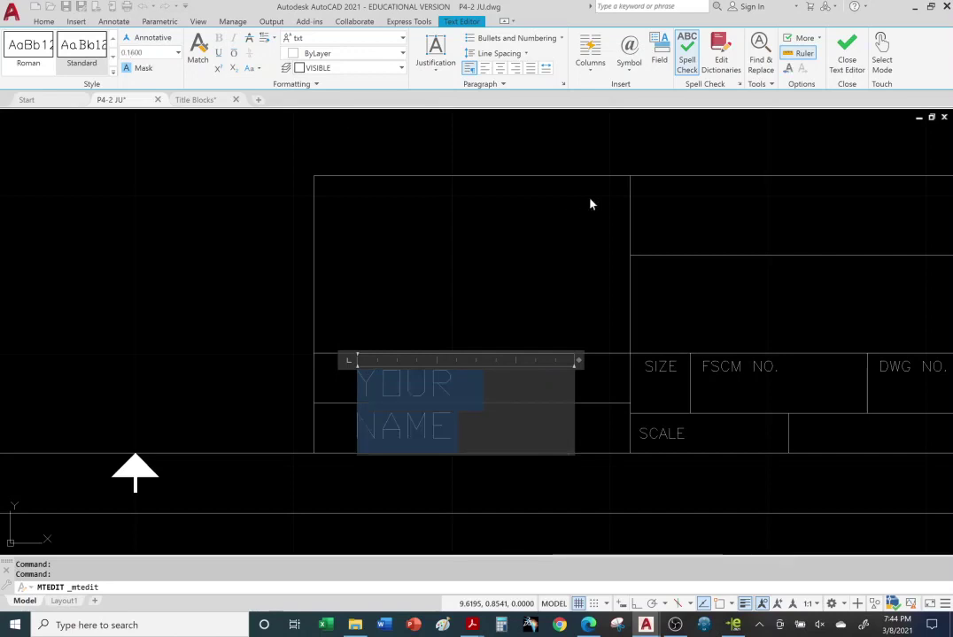
left_click(181, 304)
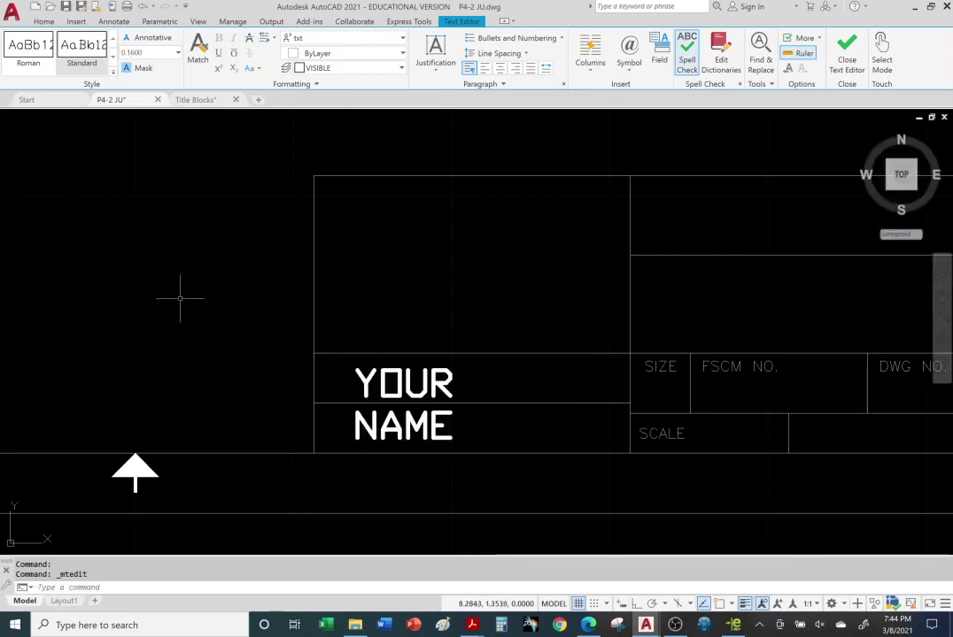
- Widen the YOUR NAME text box to the cell's right edge so the text fits on one line, and deselect it
left_click(406, 382)
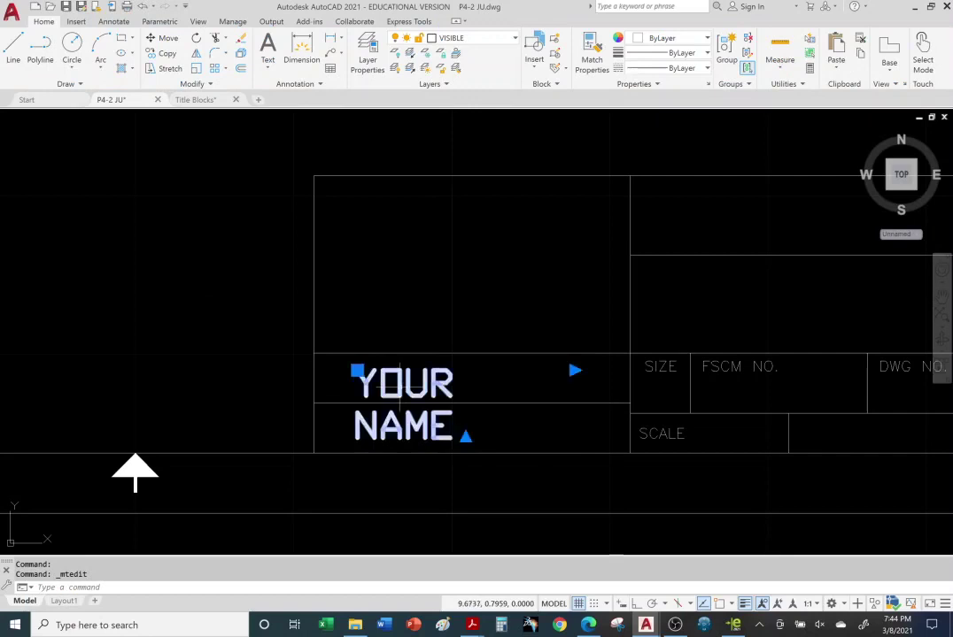
left_click(574, 370)
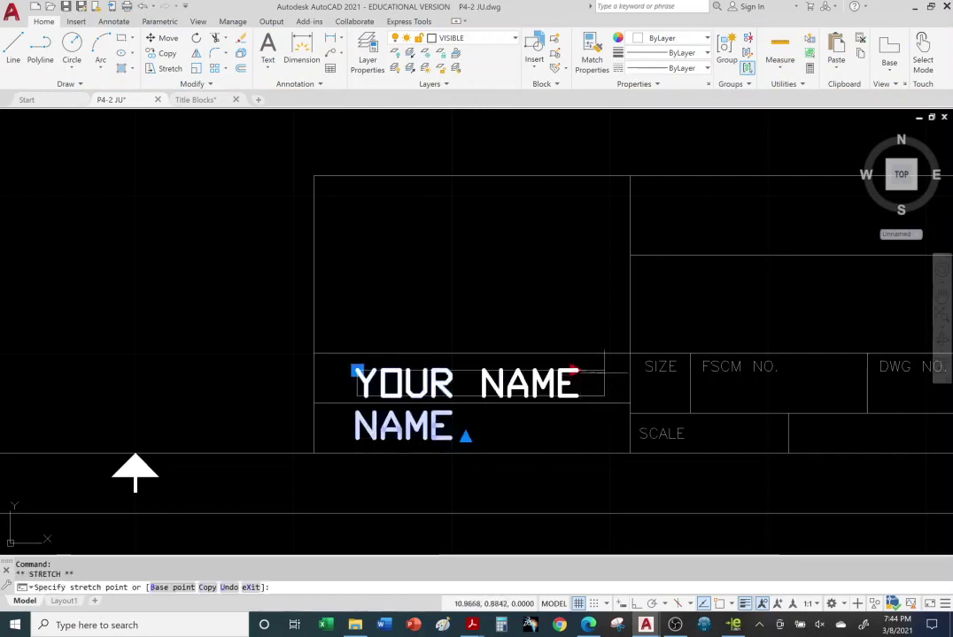
left_click(625, 370)
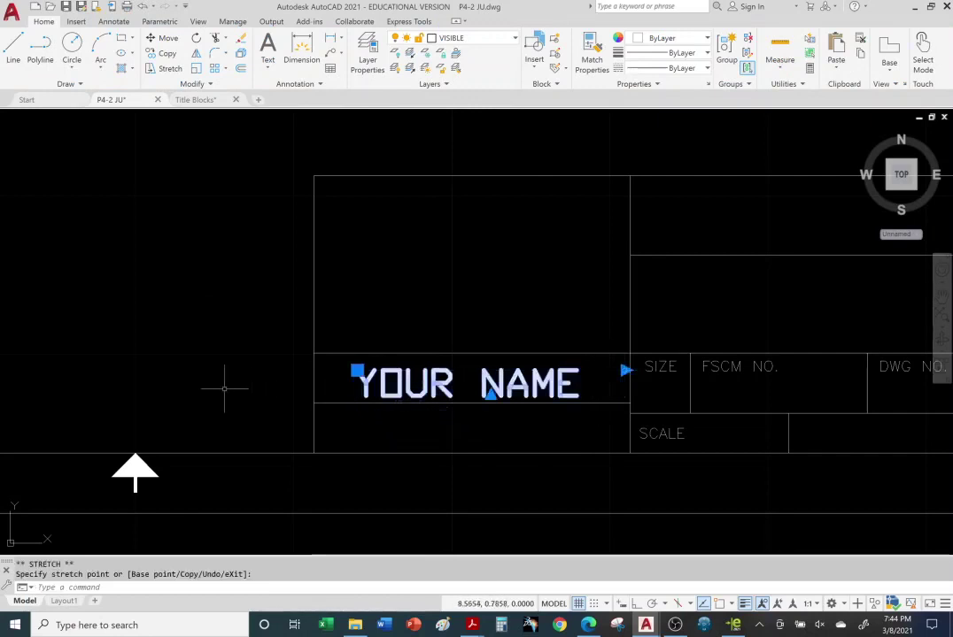
key("Escape")
key("Escape")
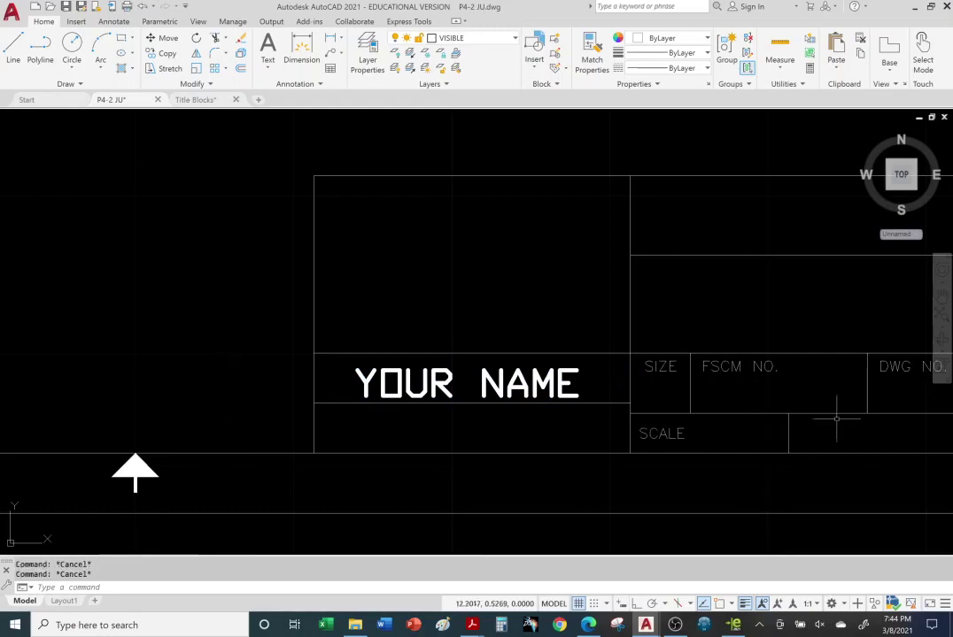
middle_click_drag(797, 380, 532, 374)
middle_click_drag(772, 398, 639, 393)
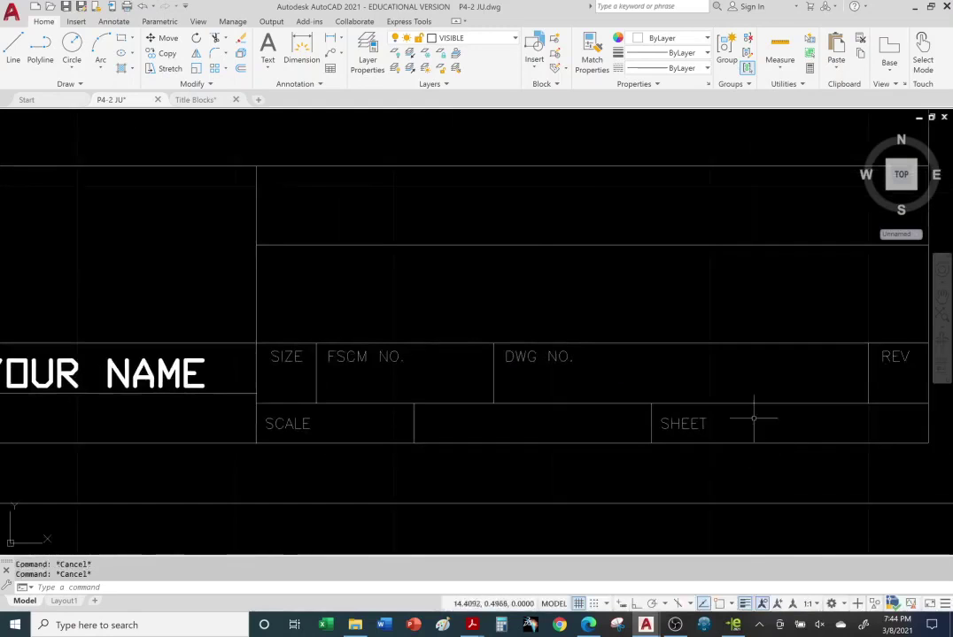
scroll(605, 377, "up", 1)
scroll(604, 376, "down", 2)
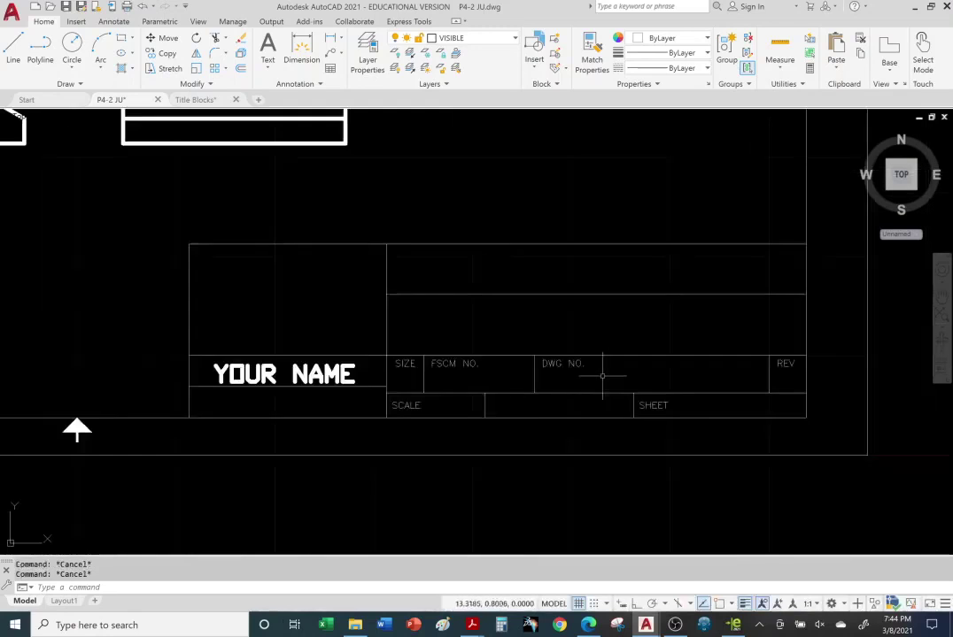
scroll(522, 329, "down", 2)
middle_click_drag(504, 314, 548, 378)
middle_click_drag(489, 266, 495, 292)
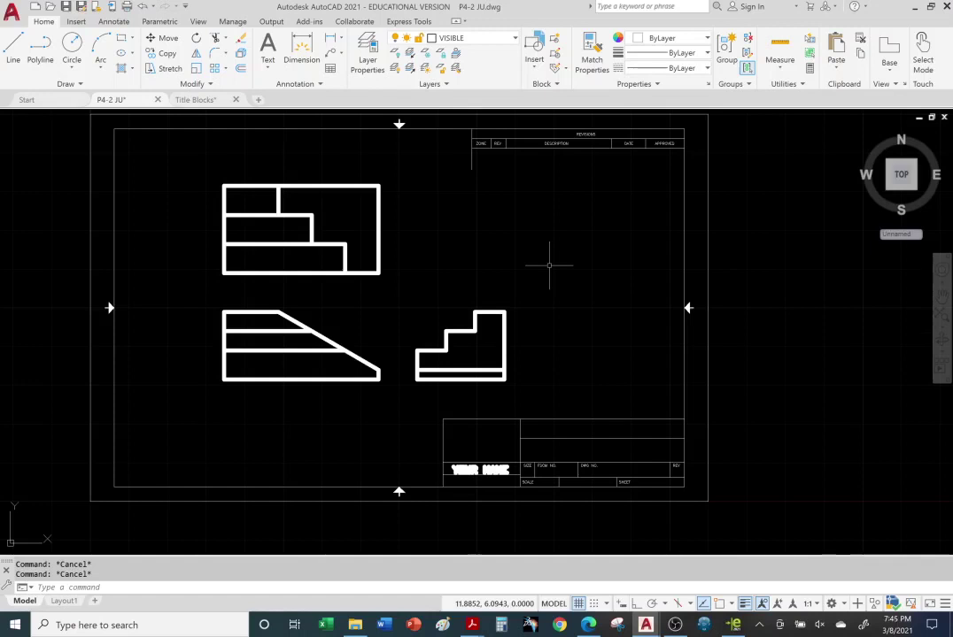
middle_click_drag(550, 266, 575, 264)
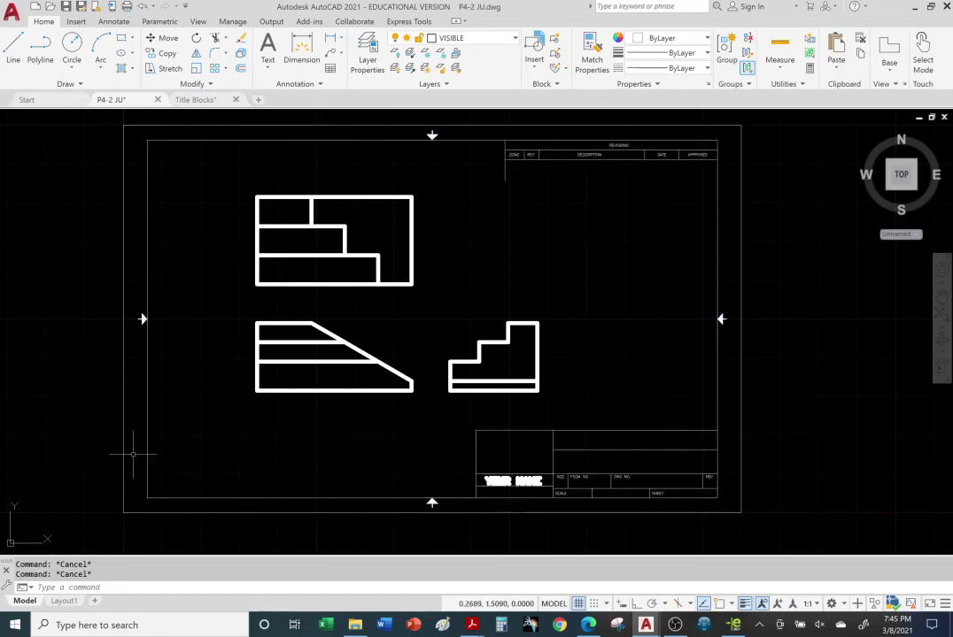
- Switch to Microsoft Edge and search the web for "iphone covers"
left_click(588, 625)
left_click(194, 10)
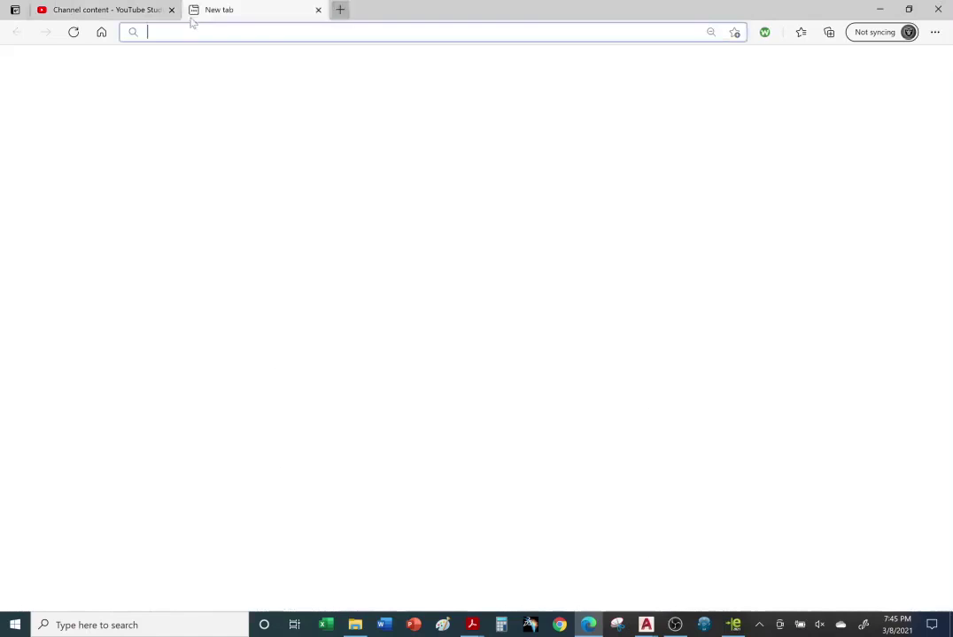
type("IP")
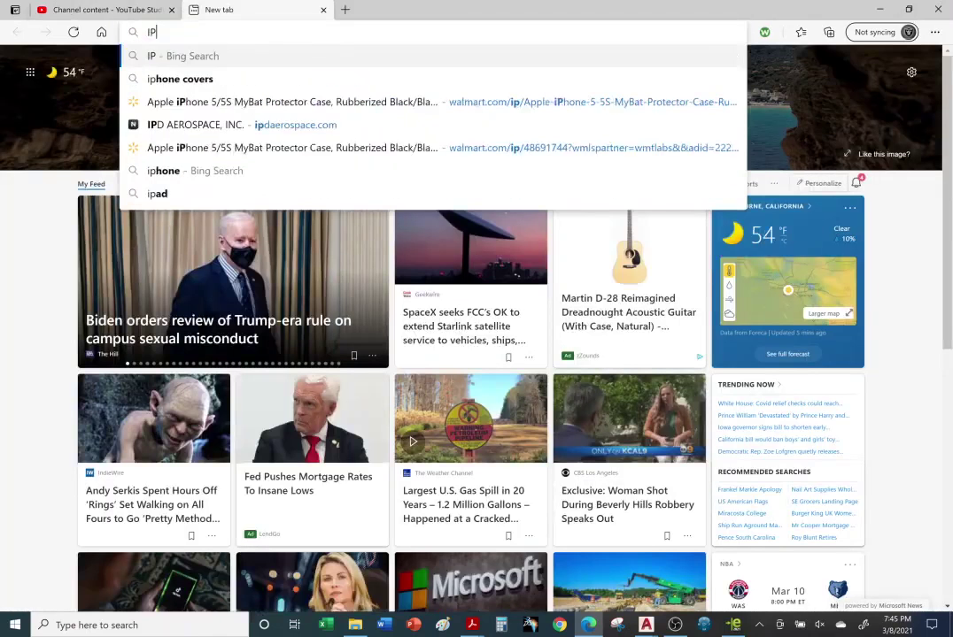
type("HONE COVERS")
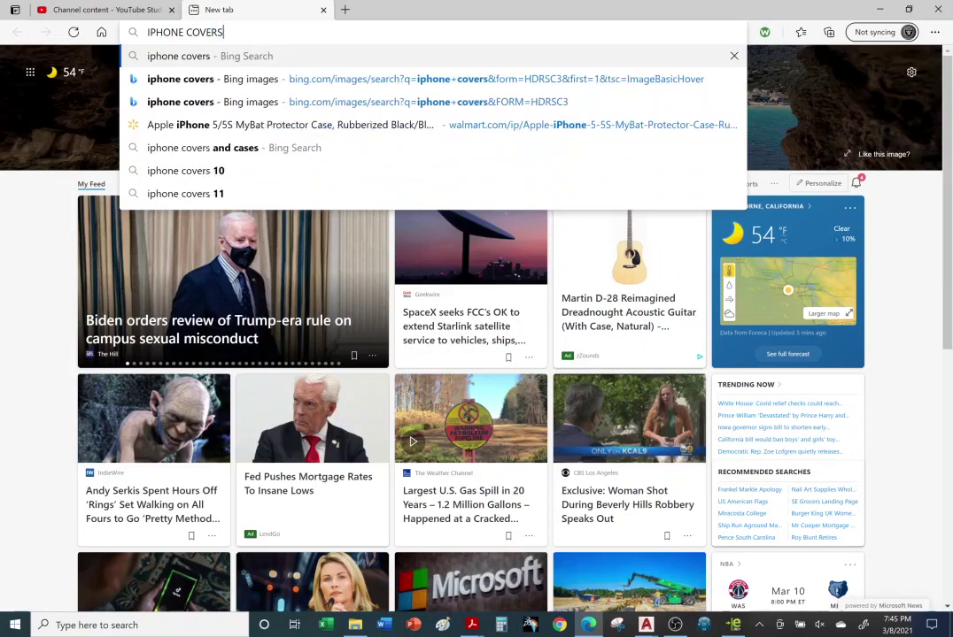
key("Return")
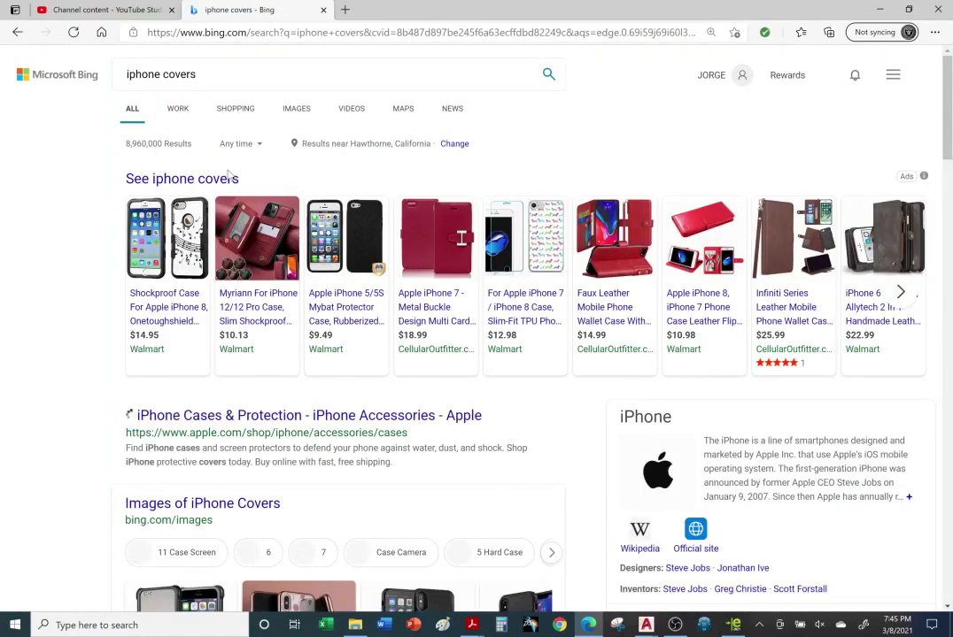
- Open the shockproof iPhone 8 case listing on Walmart and look through its product images
left_click(190, 263)
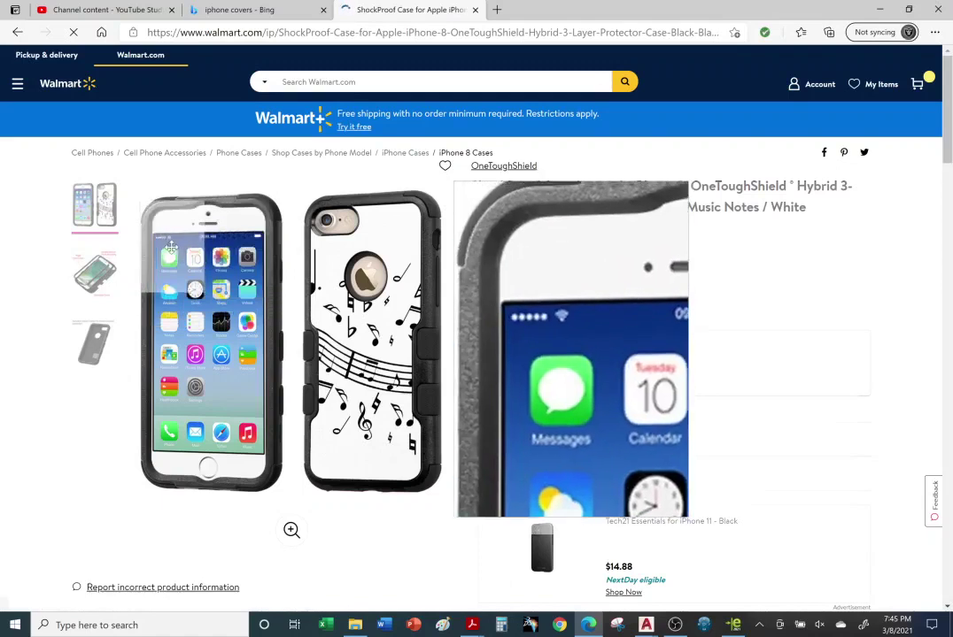
left_click(95, 273)
left_click(89, 212)
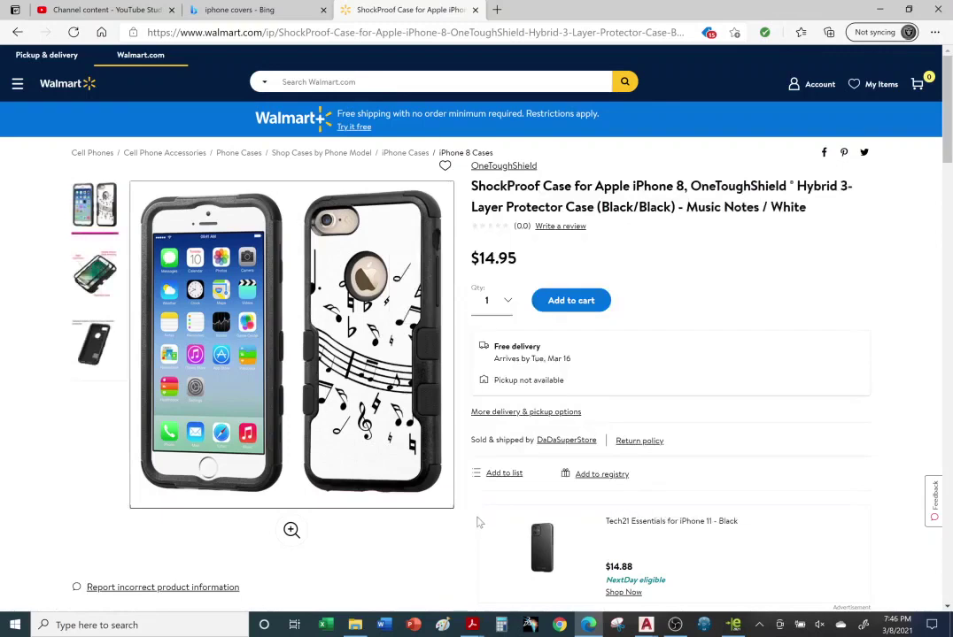
- Switch back to AutoCAD and erase the title block with its border from model space
left_click(647, 625)
left_click(576, 562)
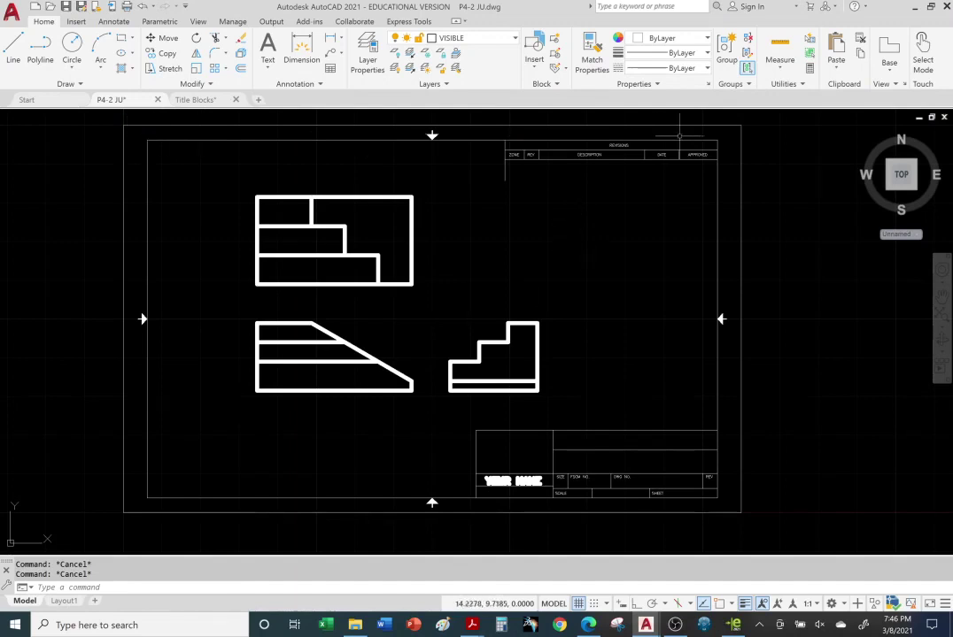
left_click(476, 447)
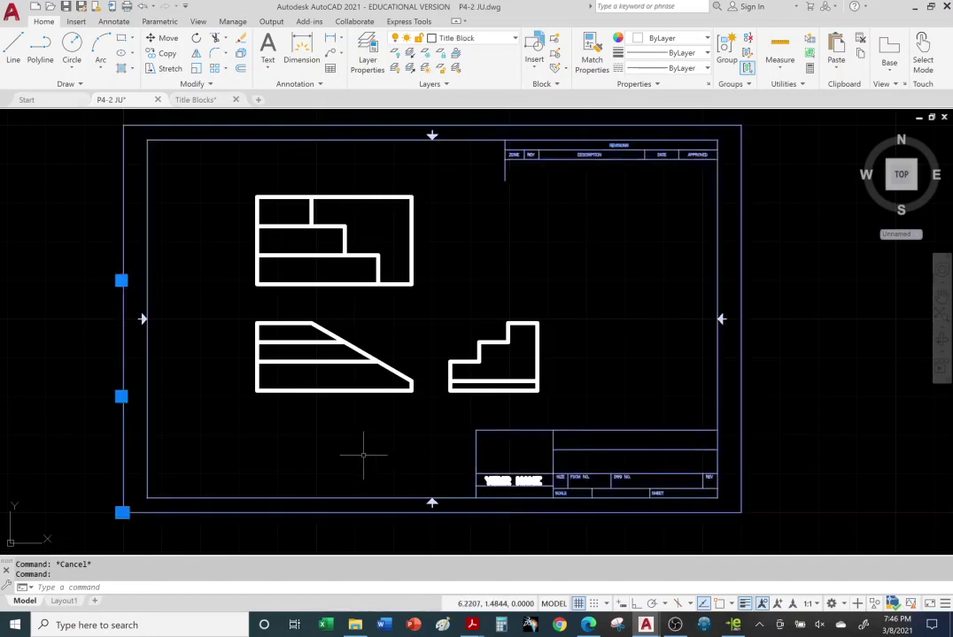
key("Delete")
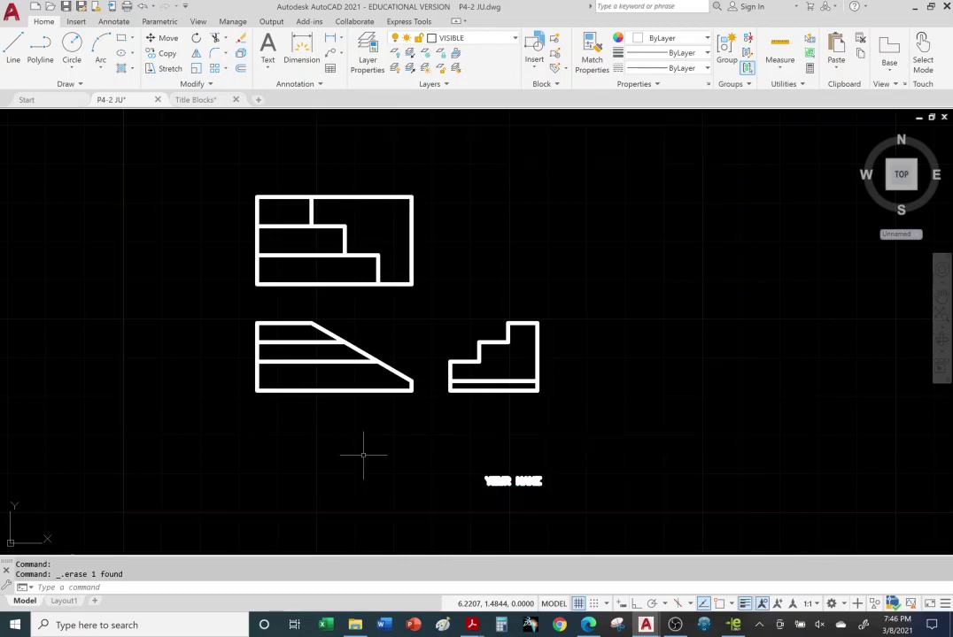
- Switch to Layout1 and open its page setup for modification
left_click(64, 601)
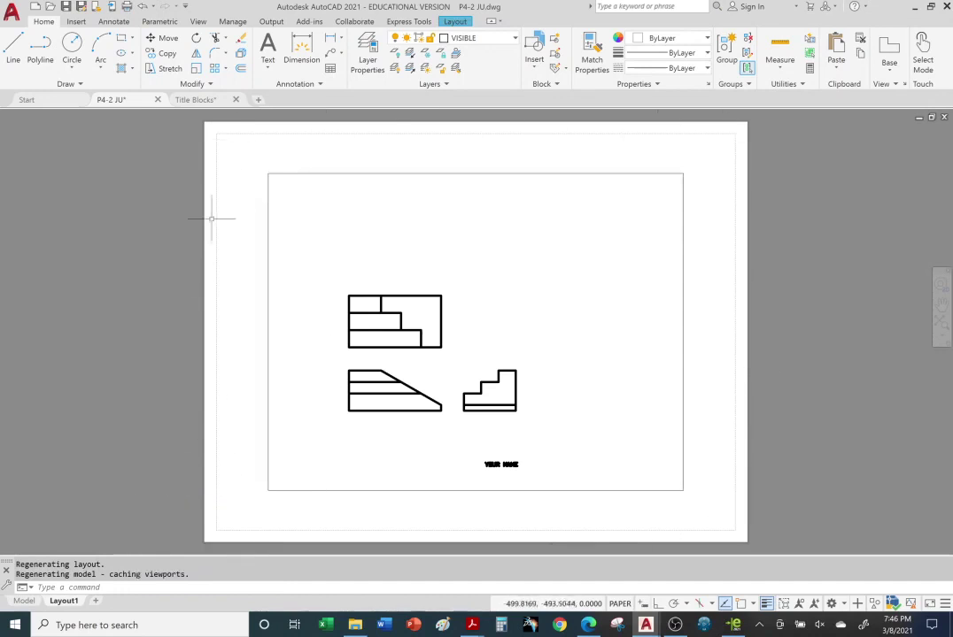
right_click(65, 602)
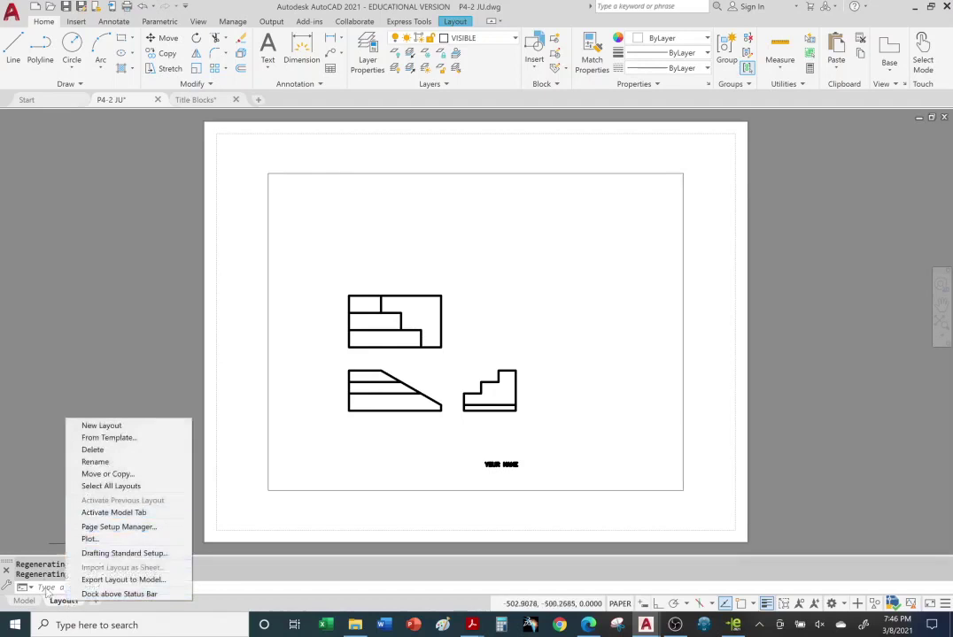
right_click(54, 602)
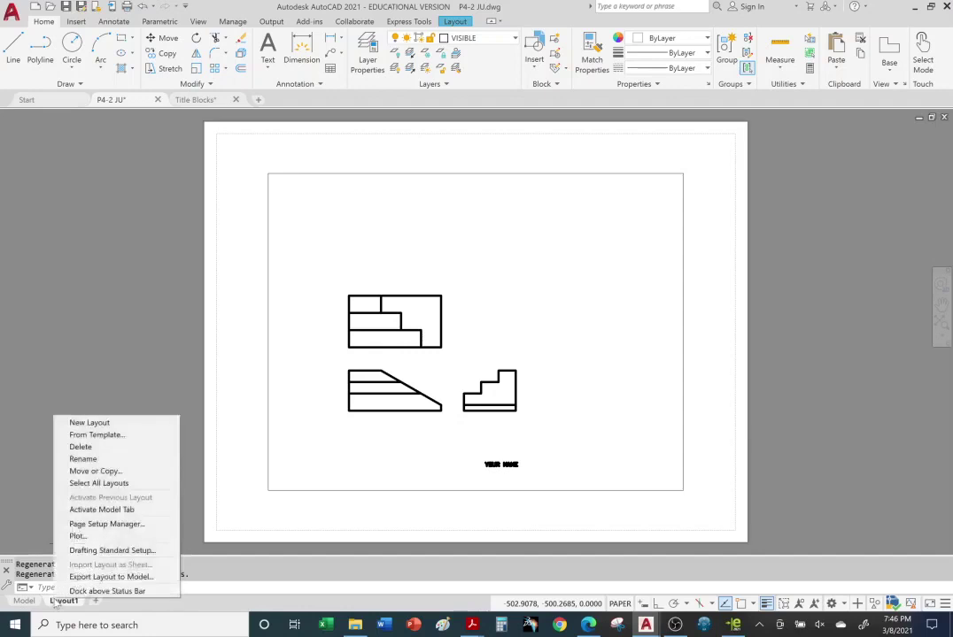
left_click(89, 525)
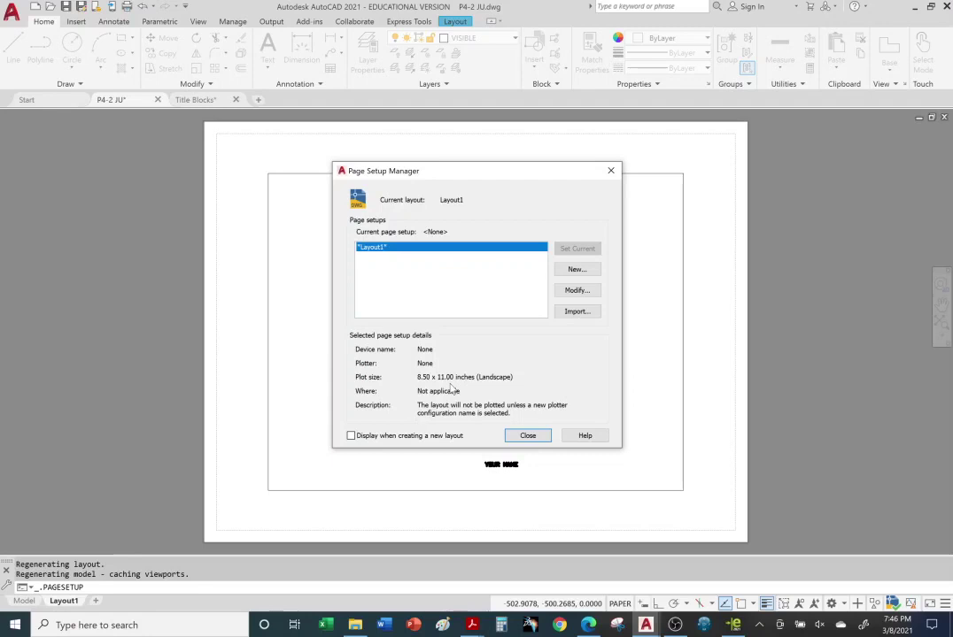
left_click(577, 290)
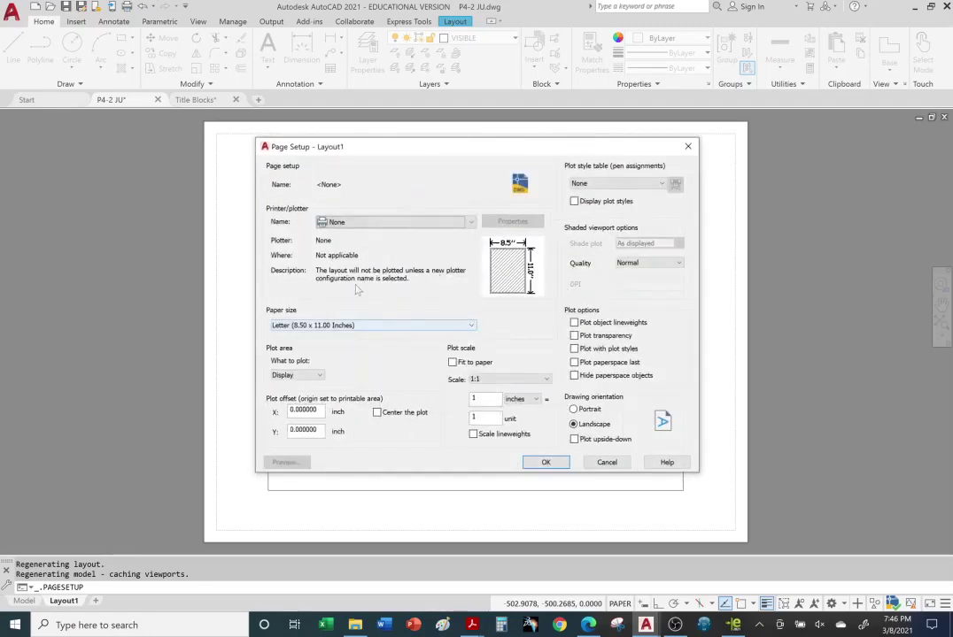
left_click(471, 326)
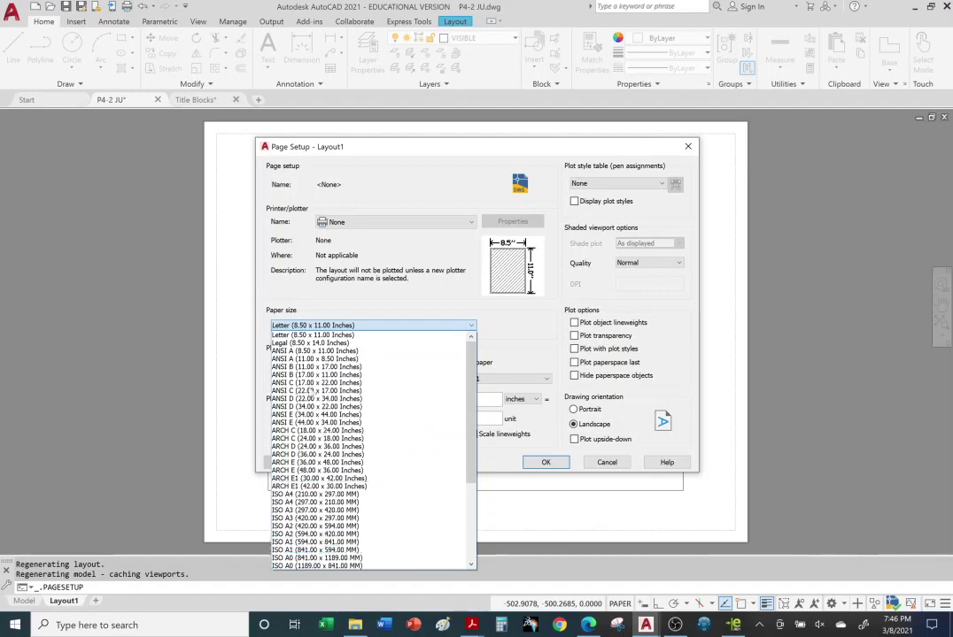
left_click(311, 261)
left_click(449, 224)
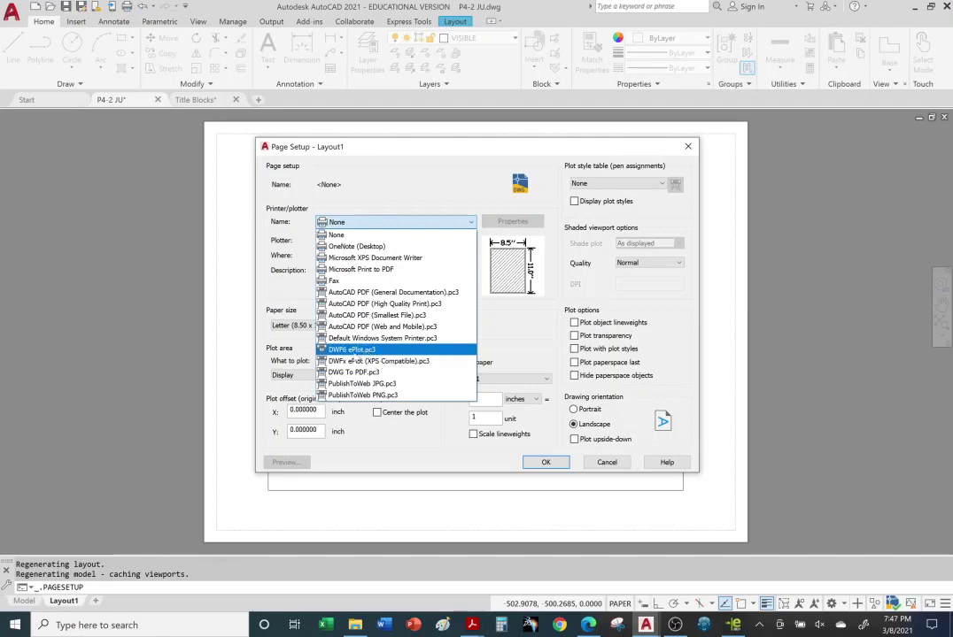
left_click(475, 226)
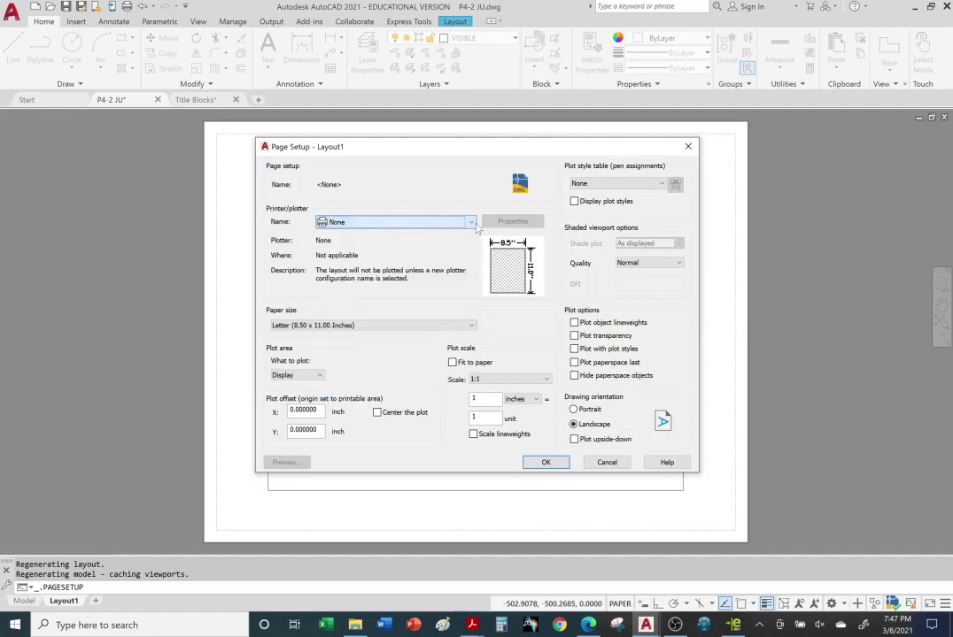
left_click(472, 222)
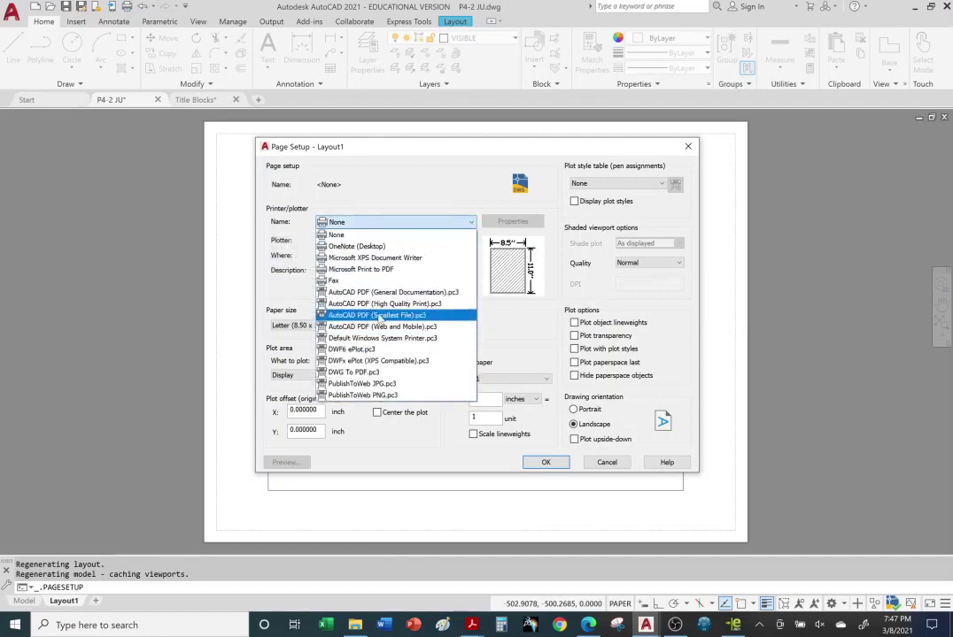
left_click(363, 233)
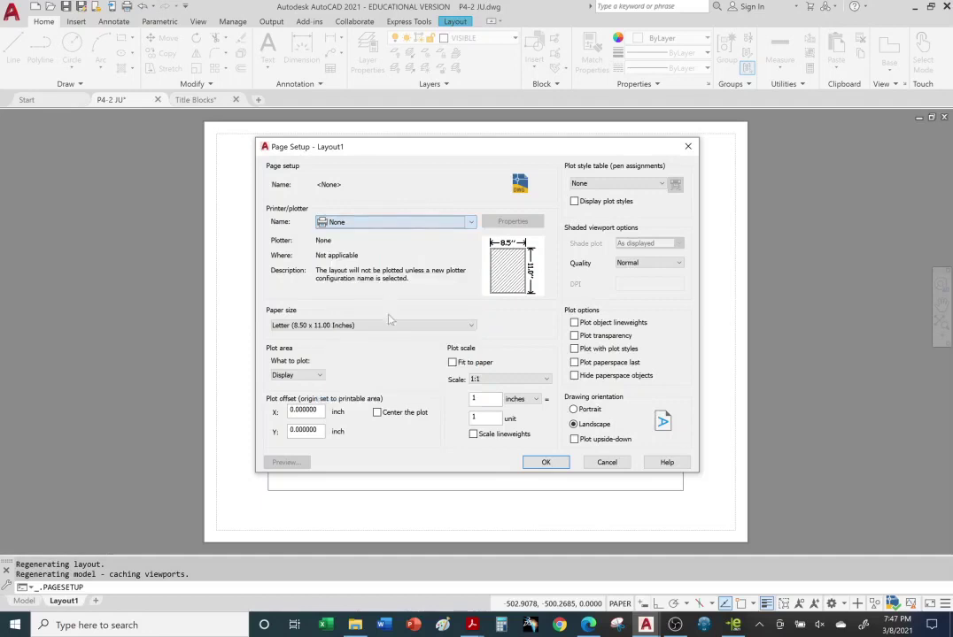
left_click(371, 325)
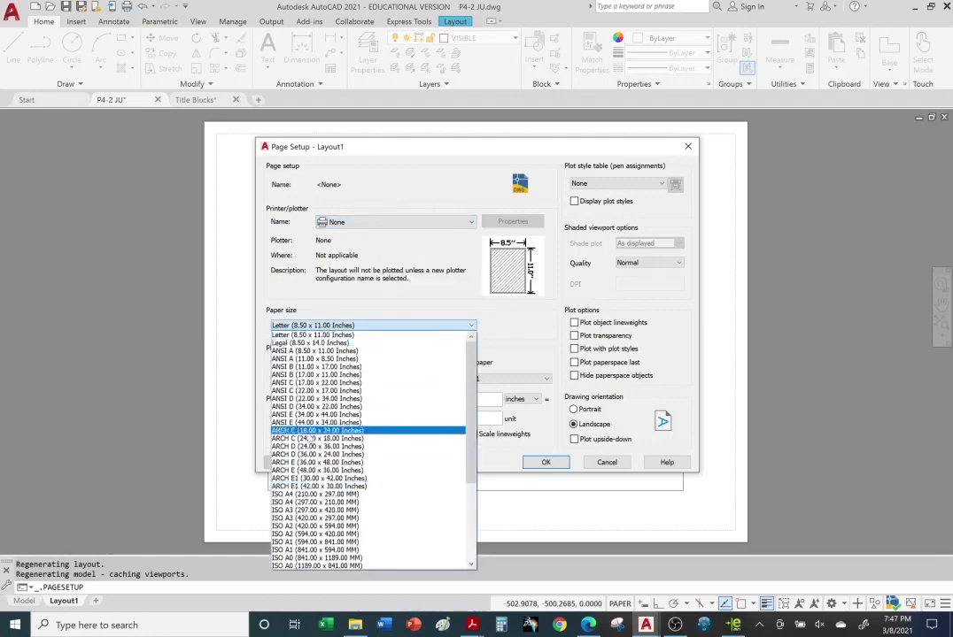
scroll(305, 434, "down", 5)
scroll(315, 461, "up", 4)
scroll(328, 463, "up", 2)
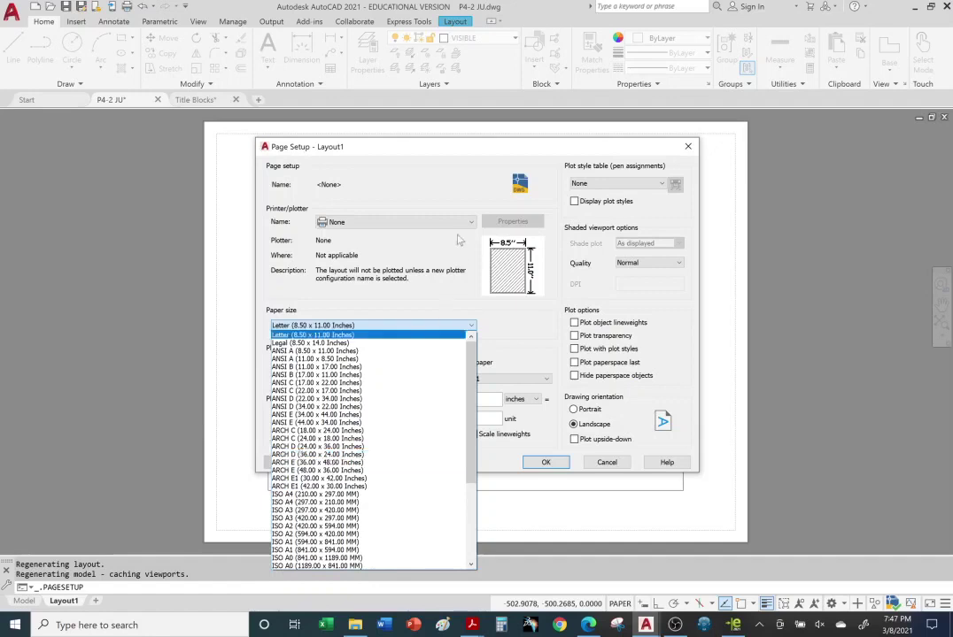
left_click(383, 190)
- Set Layout1's plotter to DWF6 ePlot.pc3 and its paper size to ANSI full bleed B (11.00 x 17.00 Inches), and finish the page setup
left_click(453, 222)
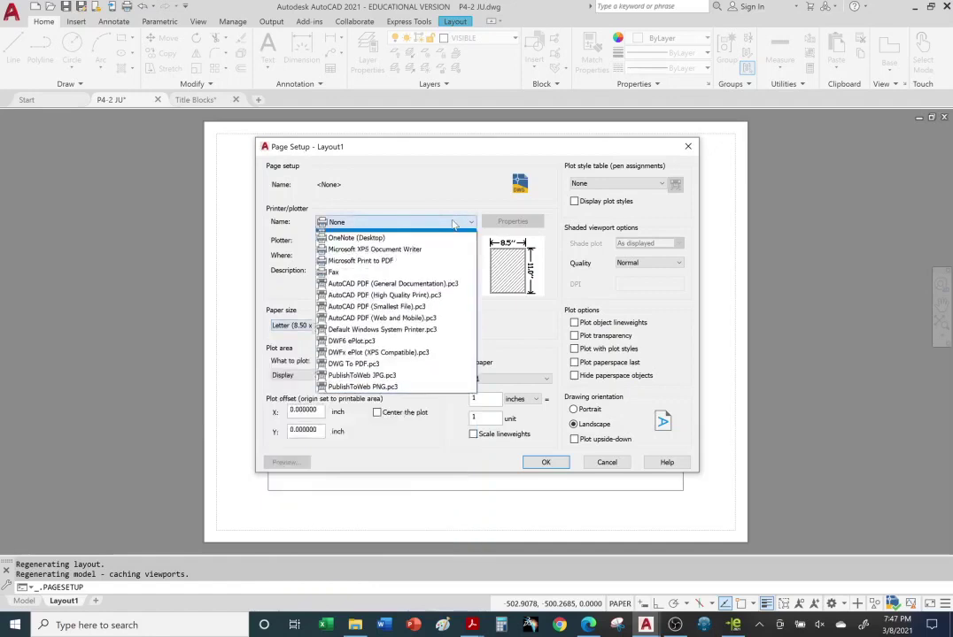
left_click(370, 350)
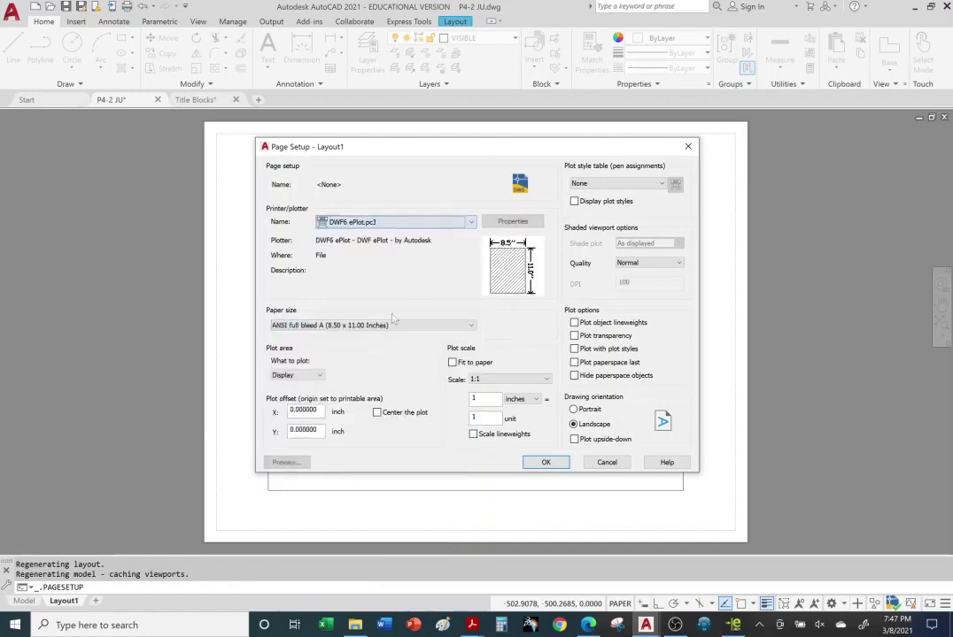
left_click(427, 325)
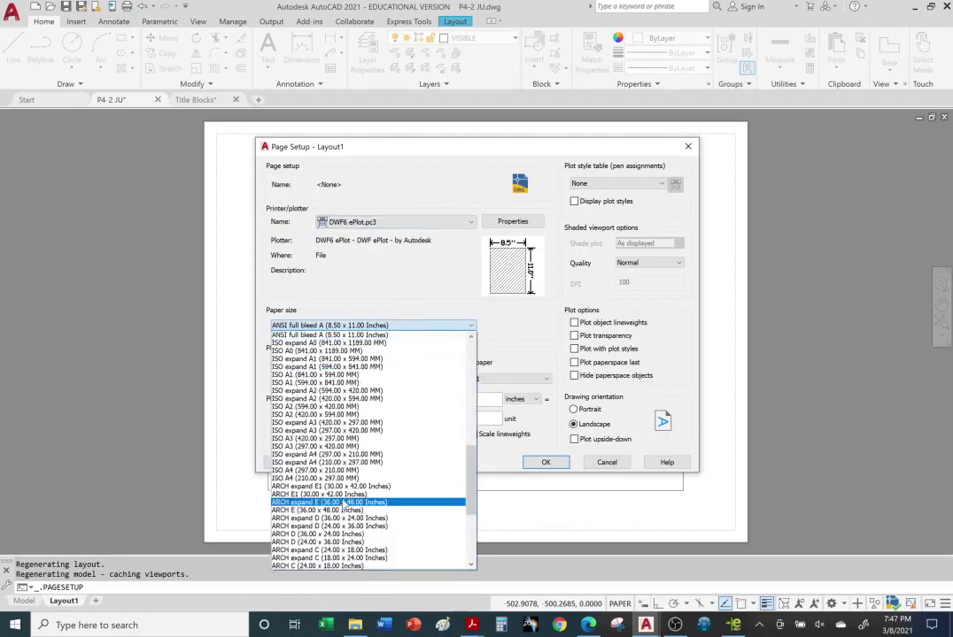
scroll(350, 493, "up", 10)
scroll(350, 490, "up", 4)
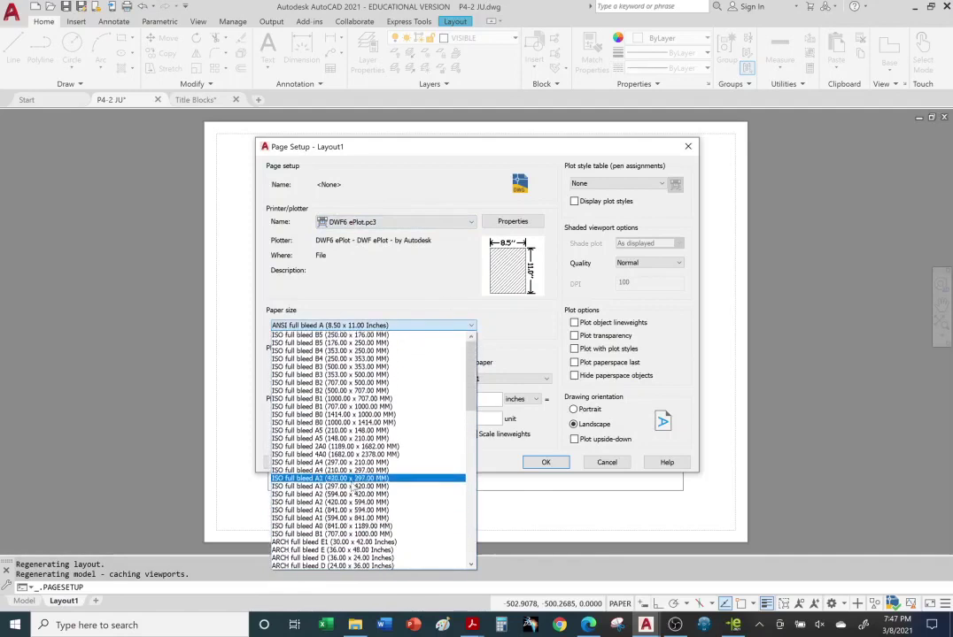
scroll(354, 487, "down", 8)
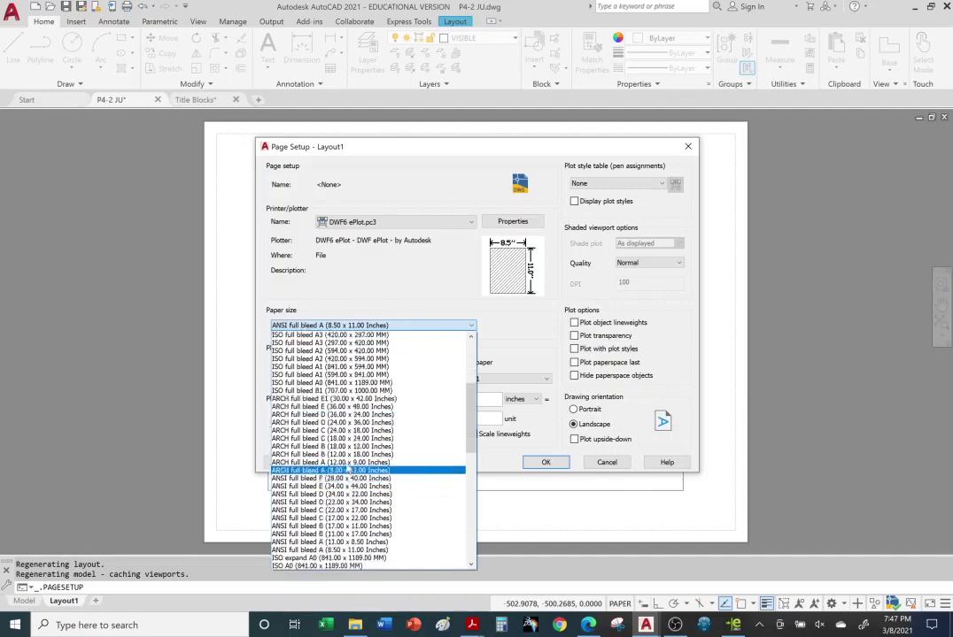
scroll(338, 462, "down", 1)
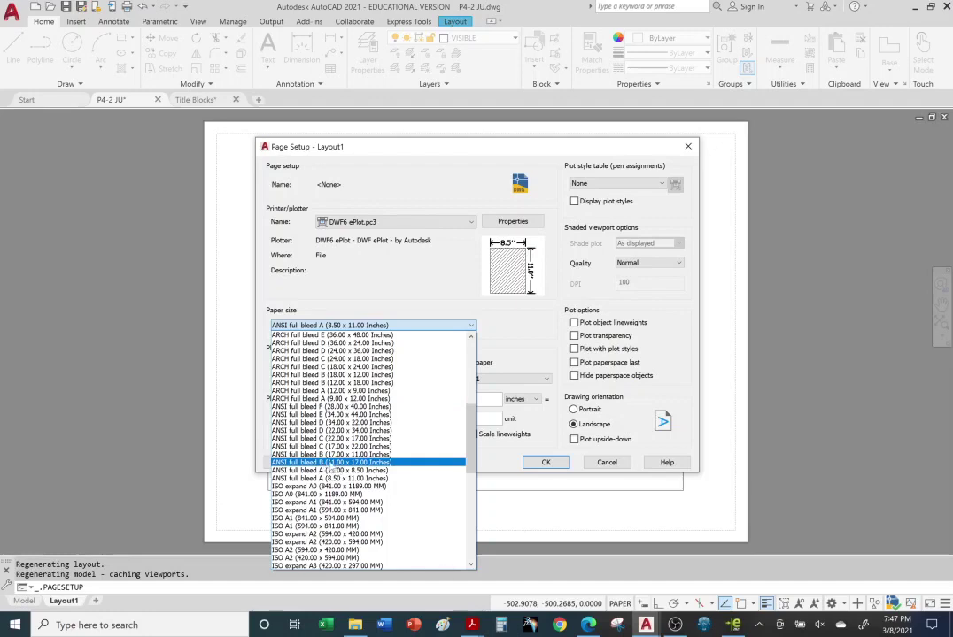
left_click(331, 463)
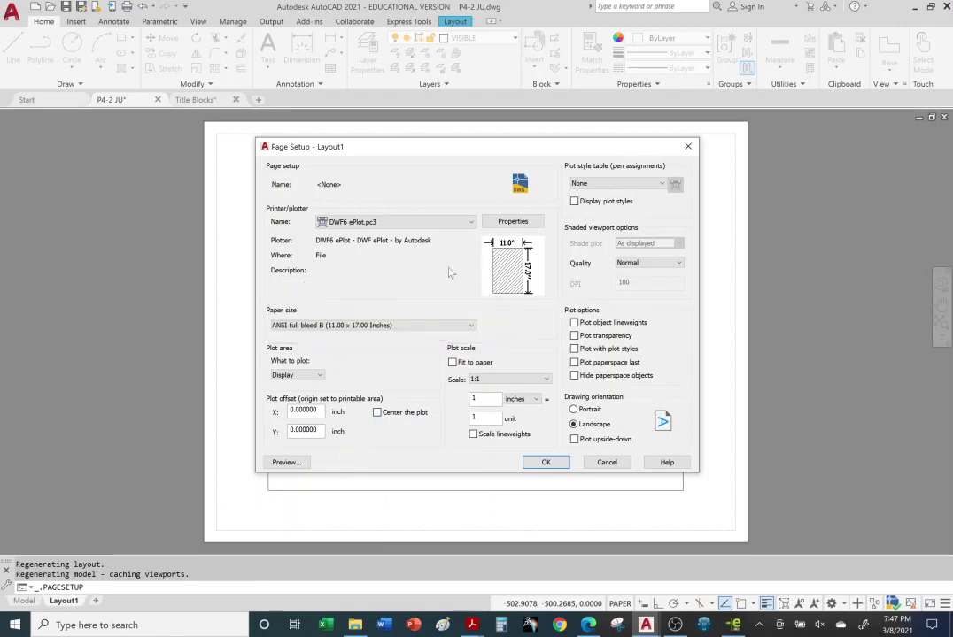
mouse_move(548, 277)
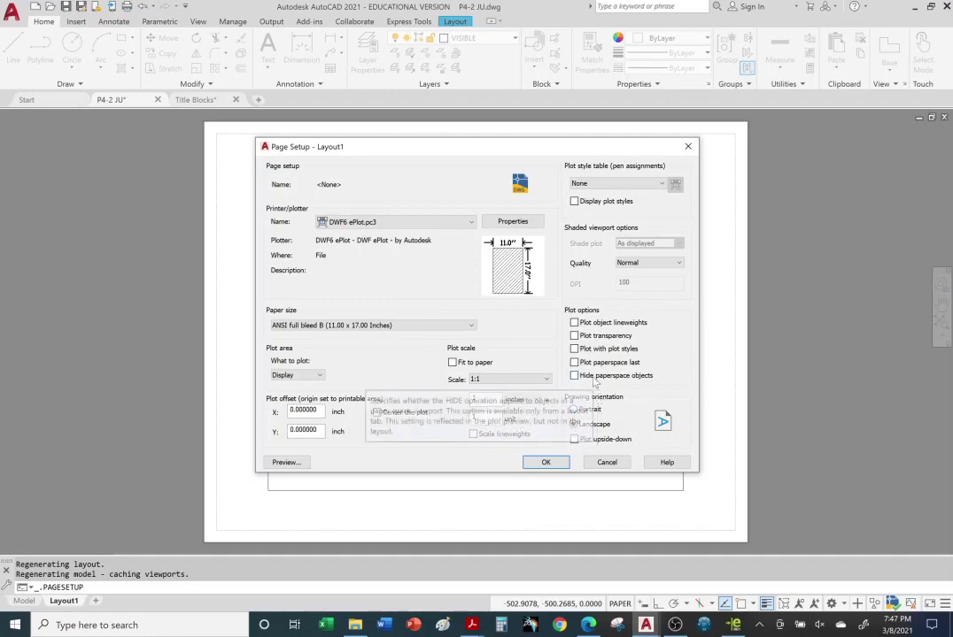
left_click(547, 463)
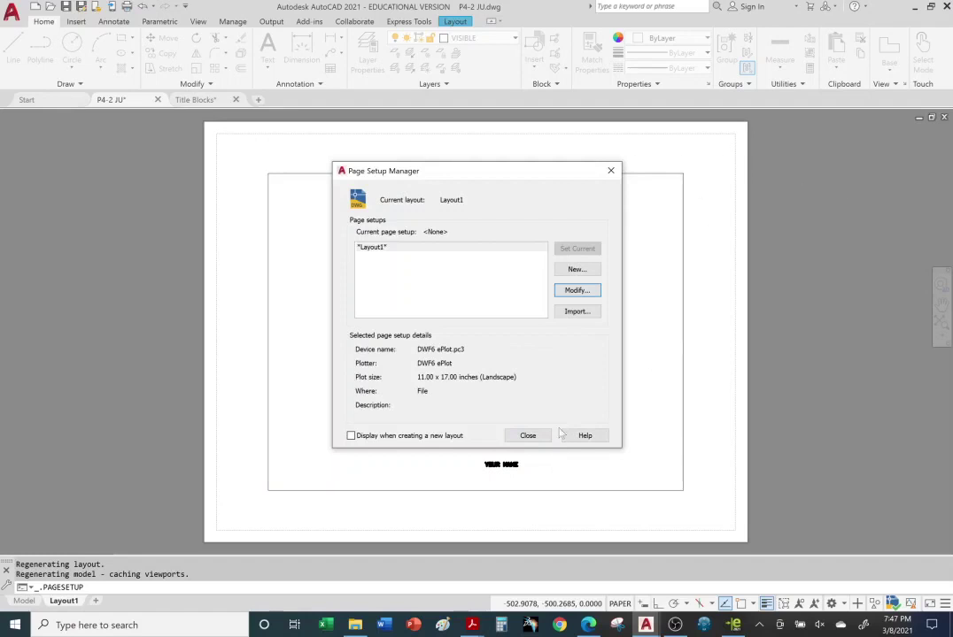
left_click(527, 436)
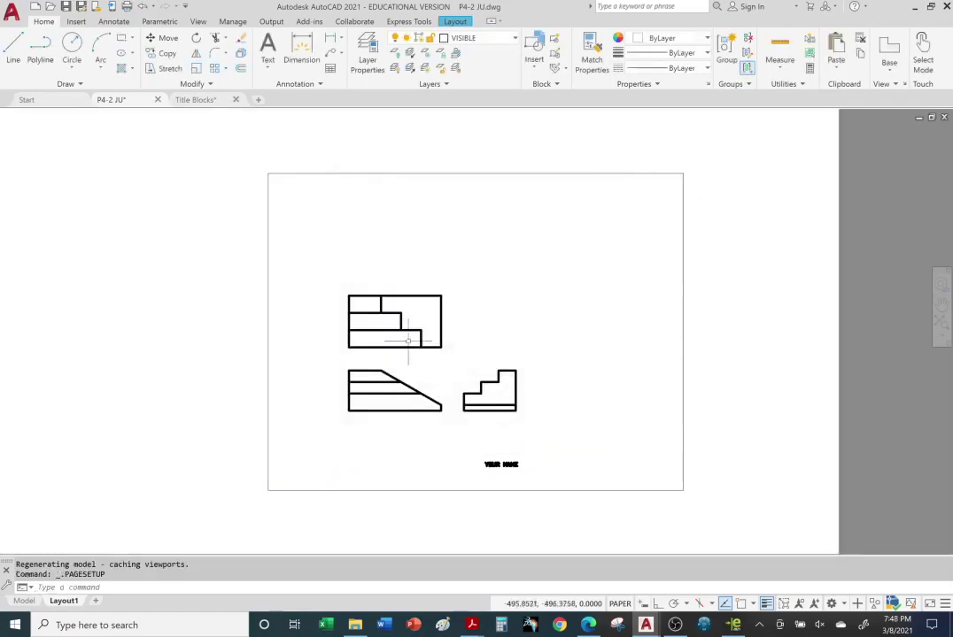
middle_click_drag(399, 335, 481, 352)
scroll(432, 343, "up", 4)
scroll(416, 344, "down", 6)
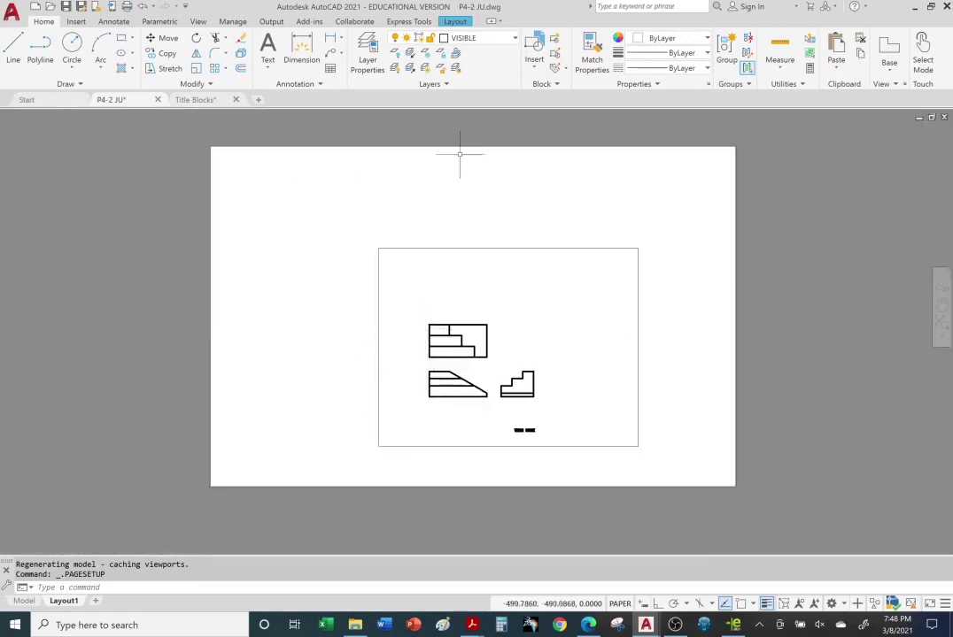
- Switch to the Title Blocks drawing and copy the title block from its ANSI B Title Block layout
left_click(202, 100)
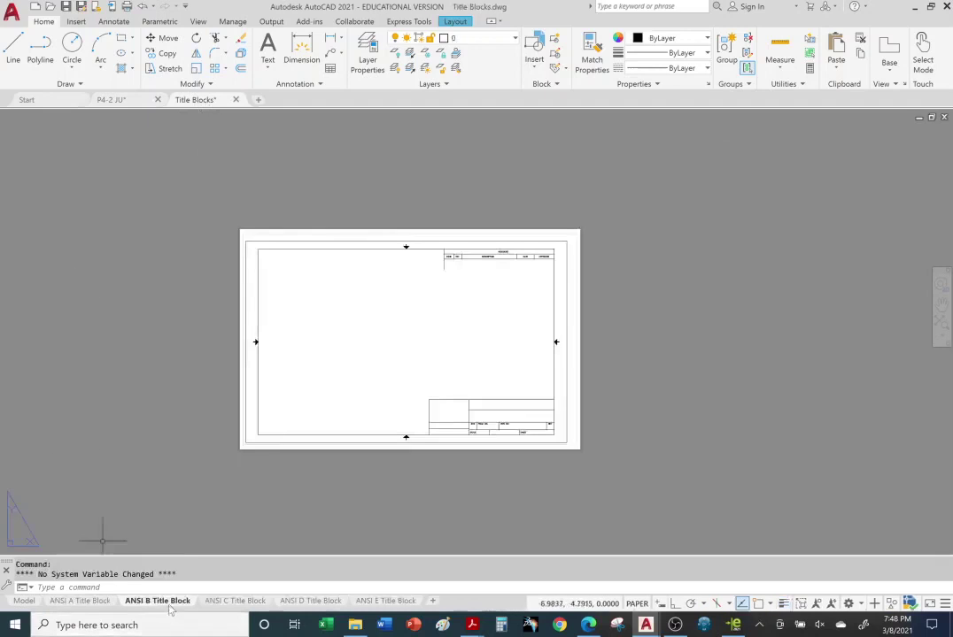
left_click(171, 458)
left_click(261, 438)
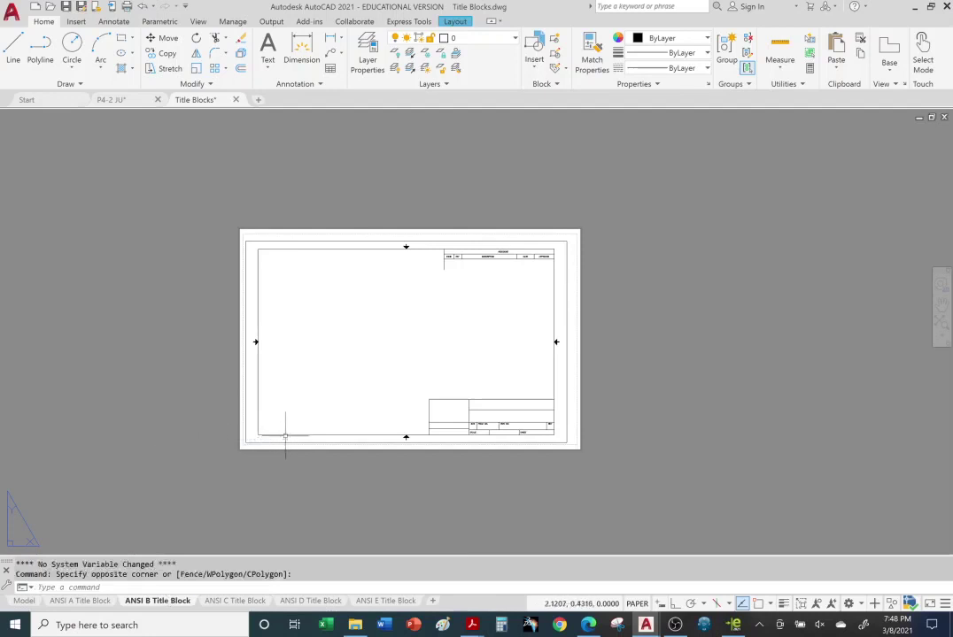
left_click(285, 436)
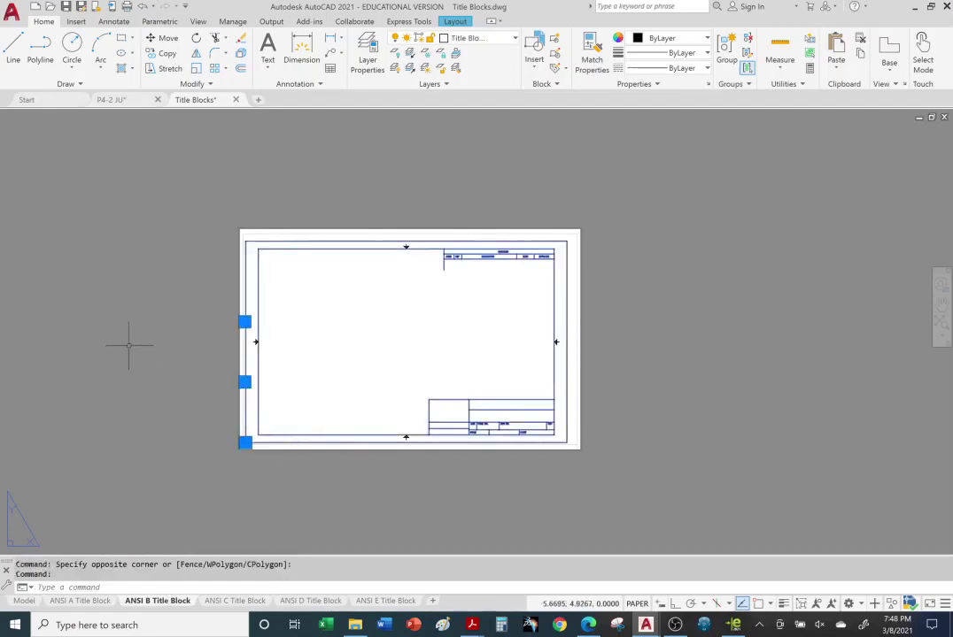
key("ctrl+c")
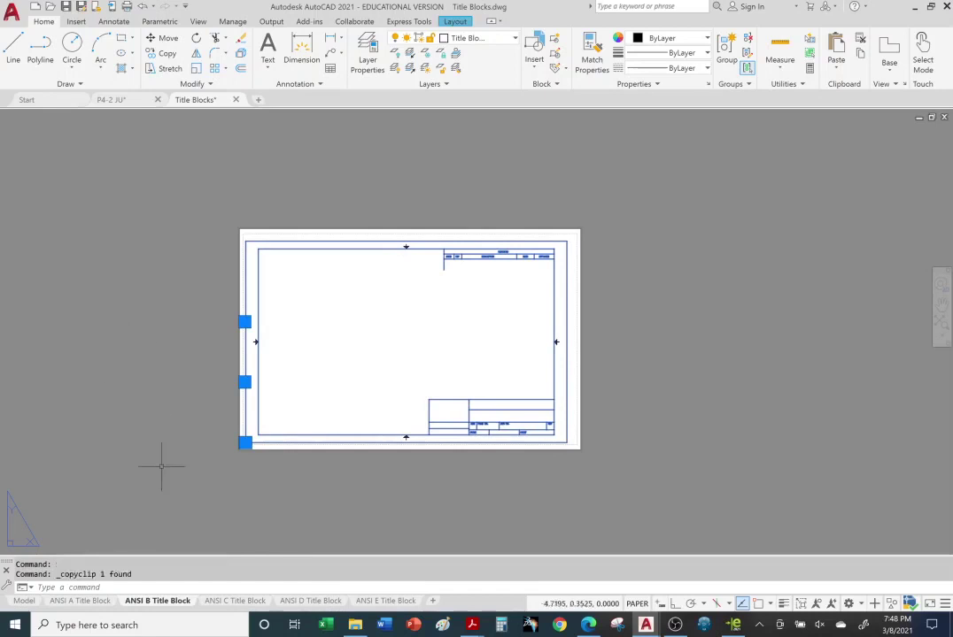
- Switch back to the P4-2 JU drawing and paste the ANSI B title block onto Layout1, centred within the sheet
left_click(112, 100)
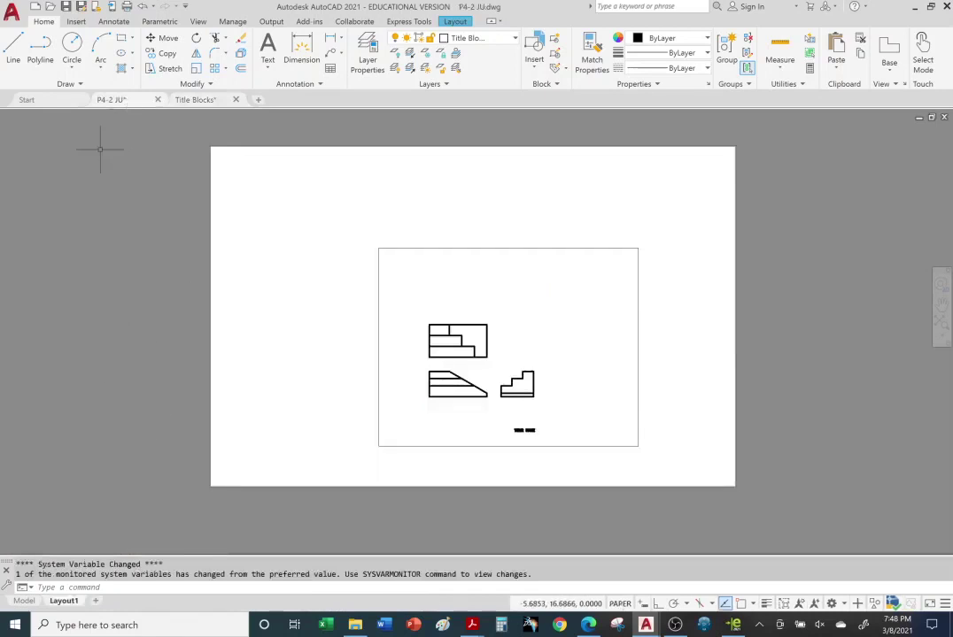
key("ctrl+v")
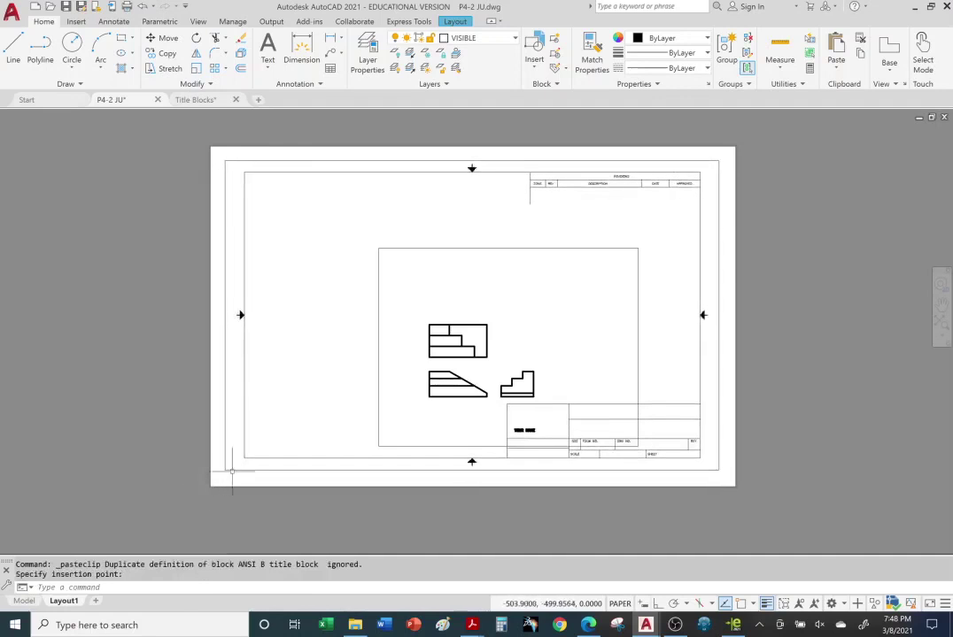
left_click(222, 473)
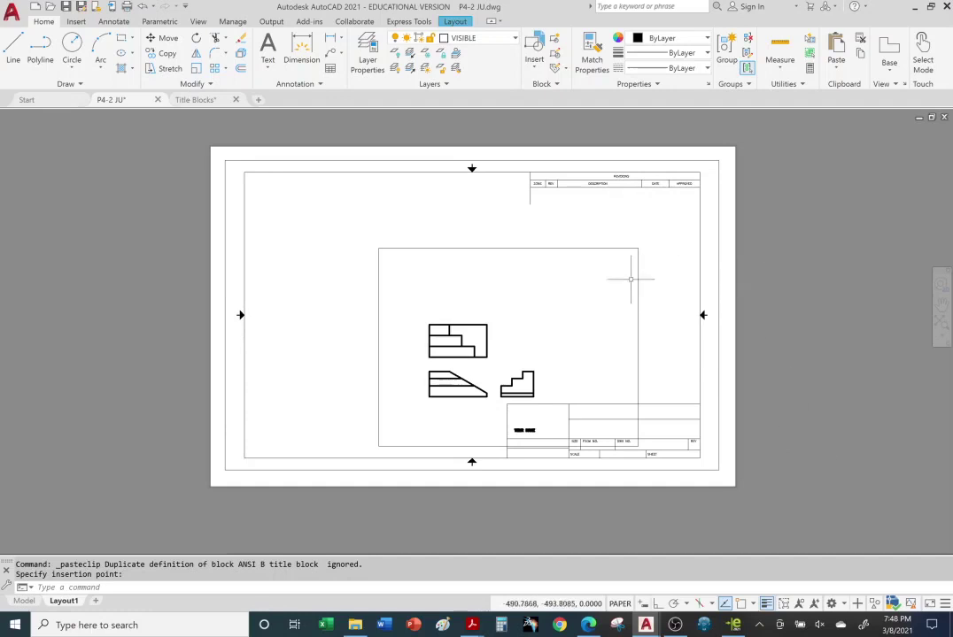
- Move the viewport frame on Layout1 to layer 0
left_click(581, 248)
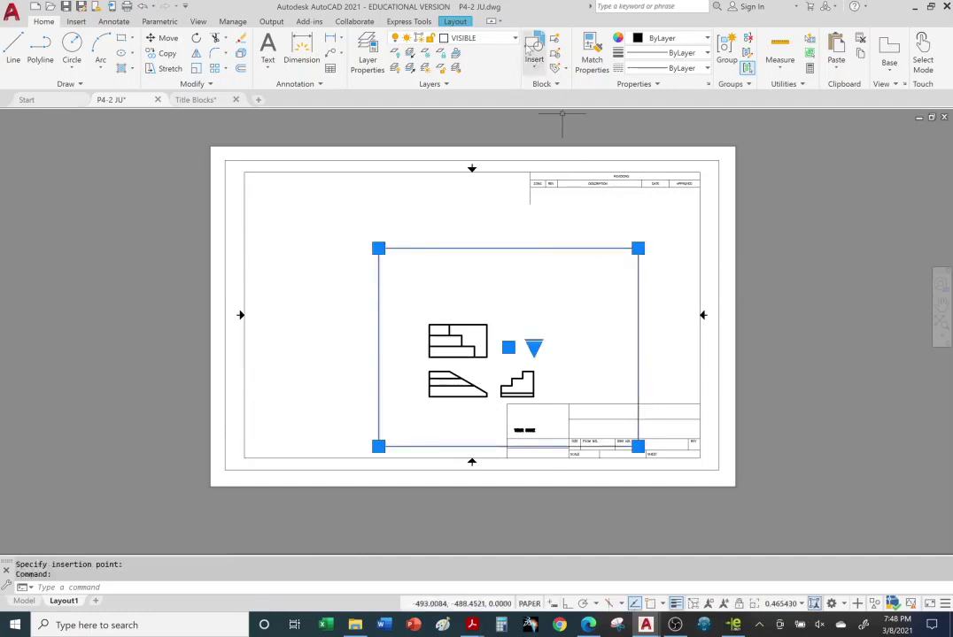
left_click(514, 38)
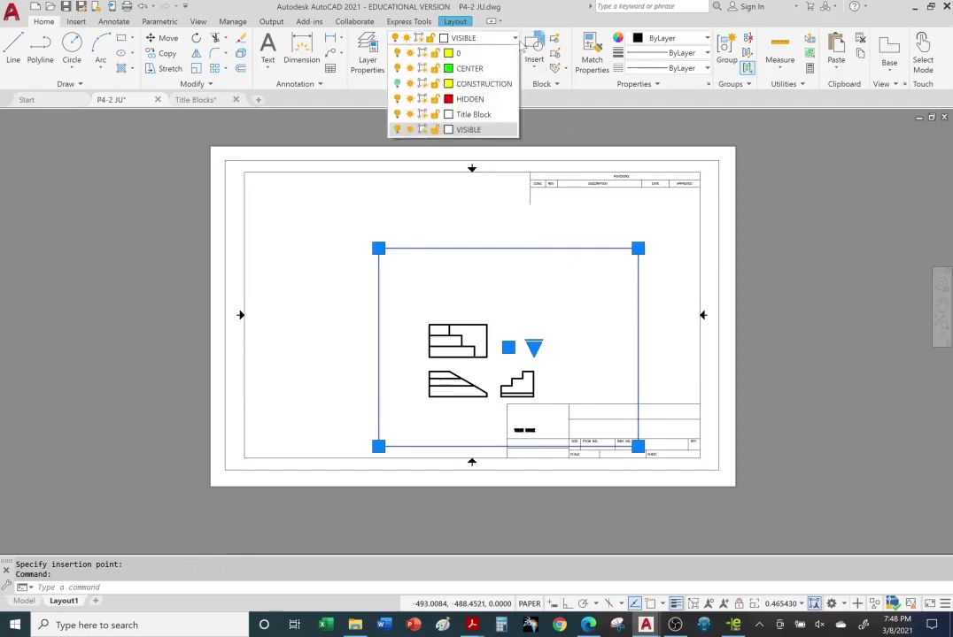
left_click(490, 53)
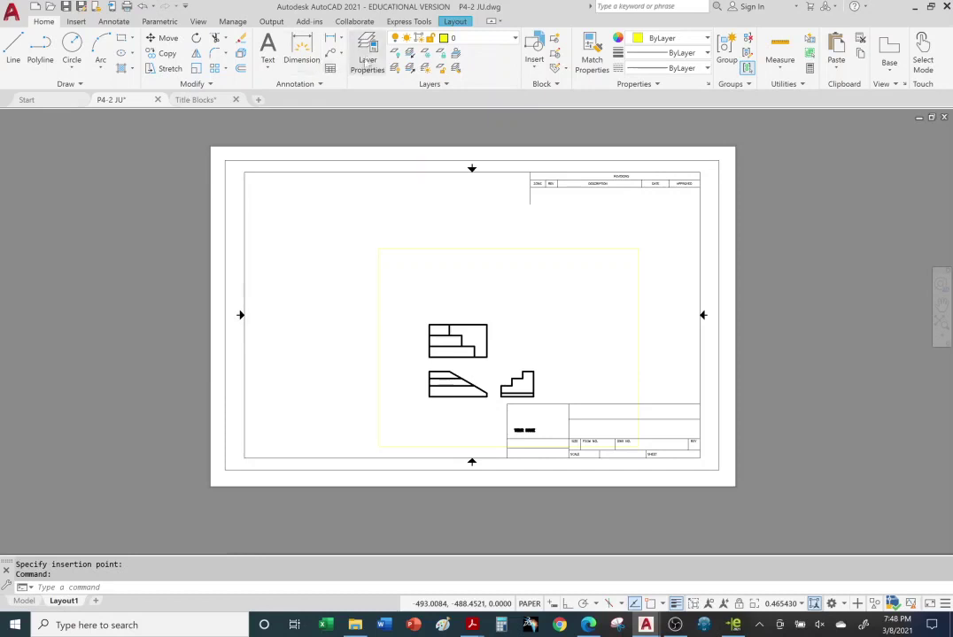
- Change layer 0's color to blue in the layer properties
left_click(368, 60)
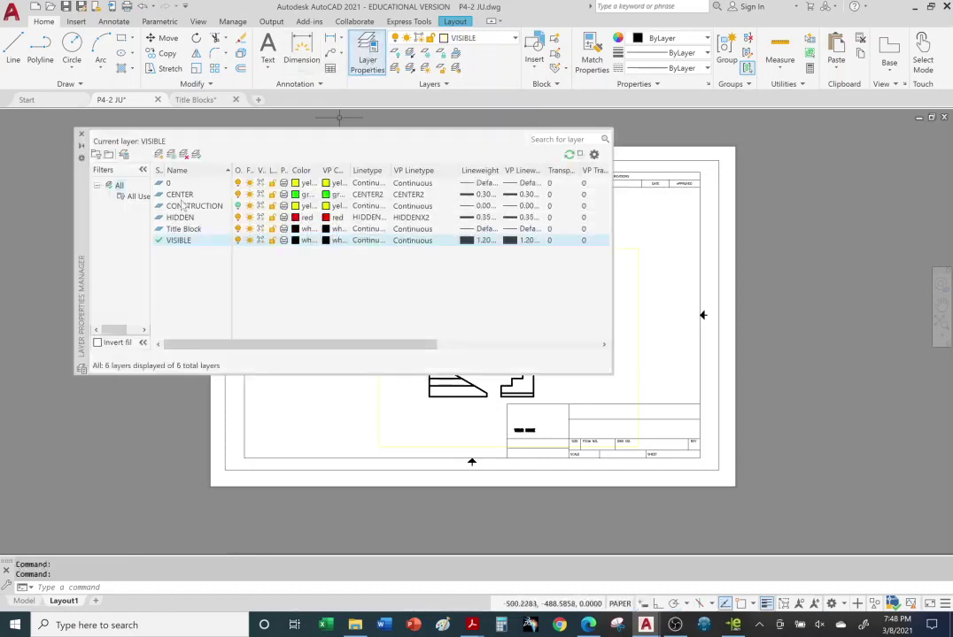
left_click(172, 183)
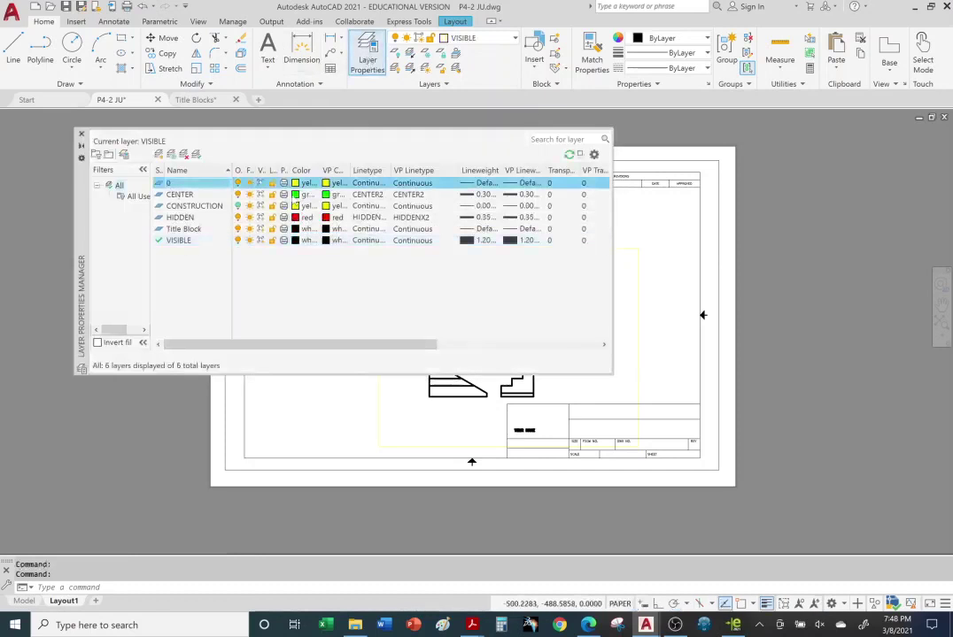
left_click(299, 183)
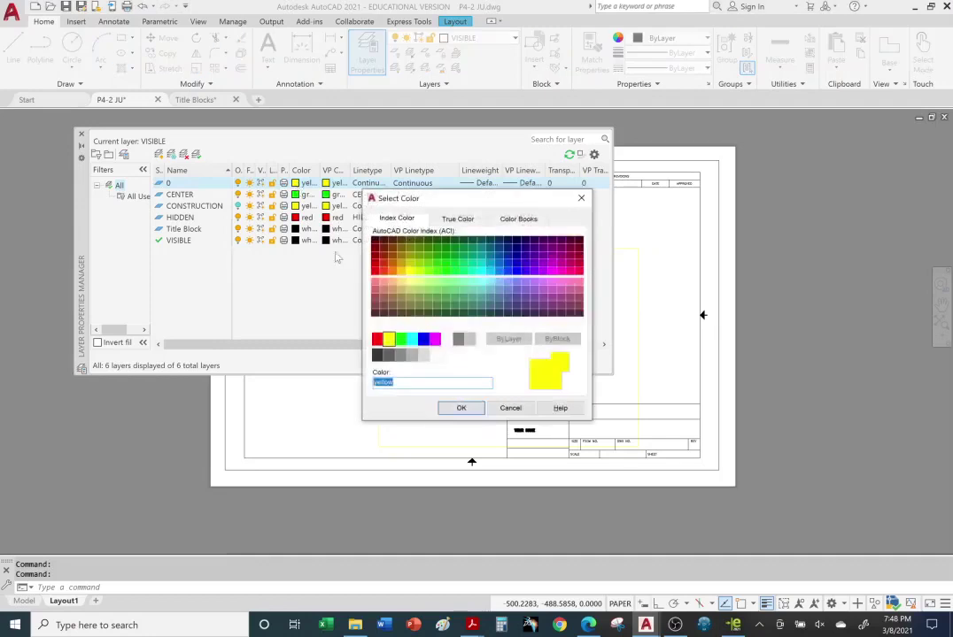
left_click(424, 340)
left_click(459, 408)
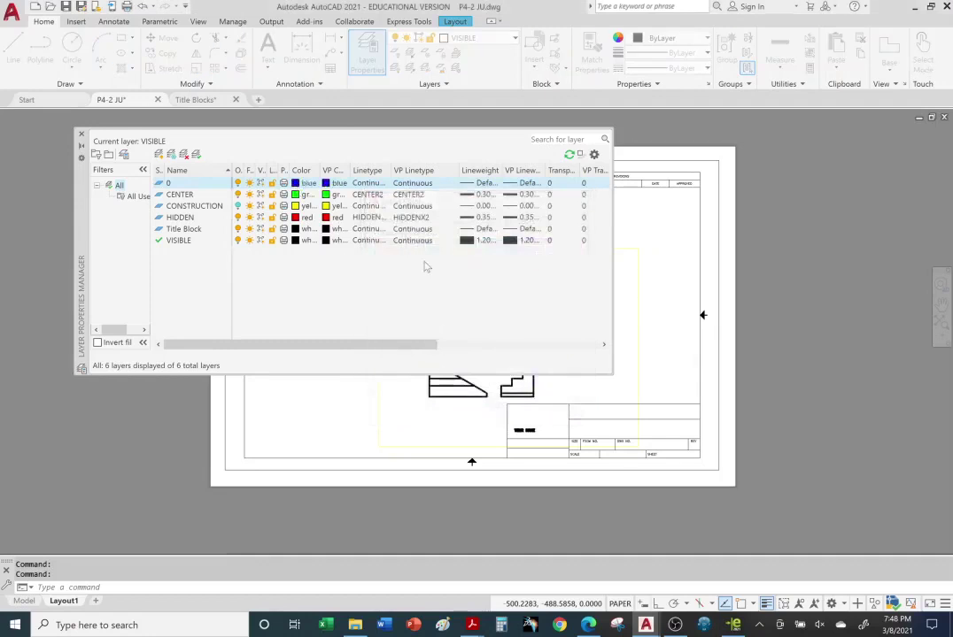
- Set layer 0's lineweight to 0.60 mm and close the layer properties
left_click(488, 184)
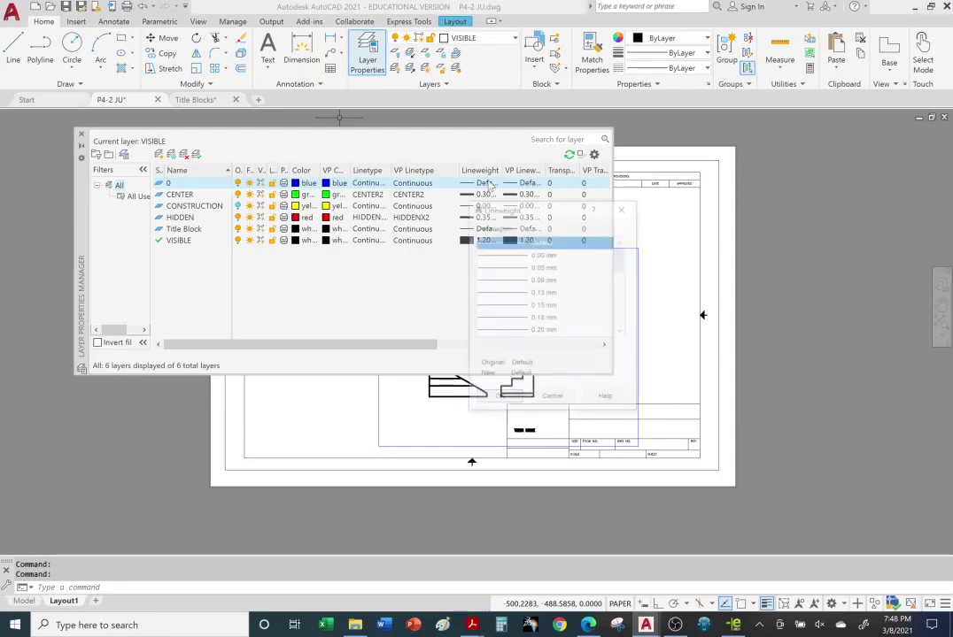
scroll(525, 299, "down", 3)
left_click(525, 293)
scroll(525, 294, "down", 1)
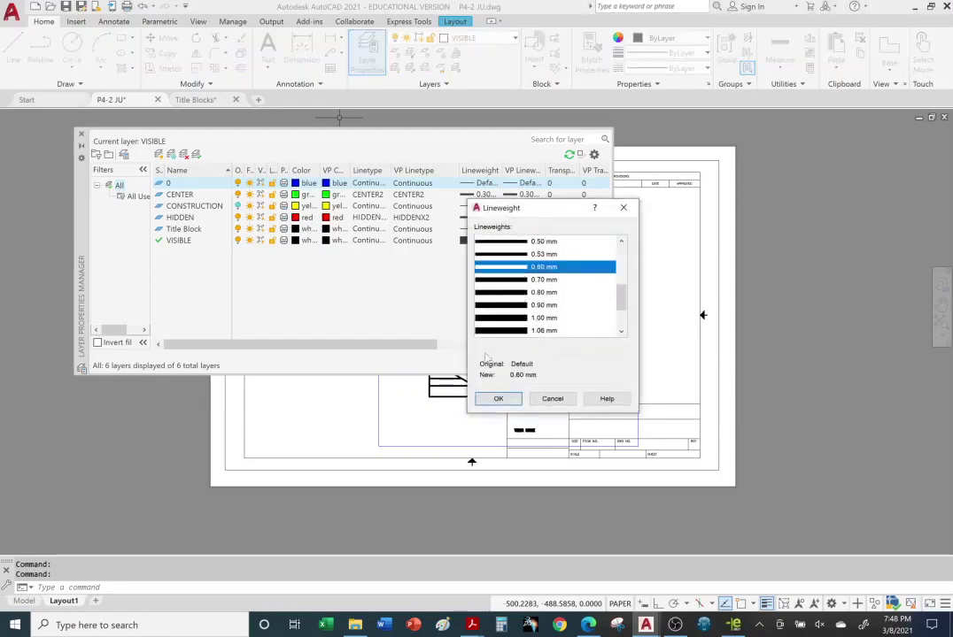
left_click(498, 399)
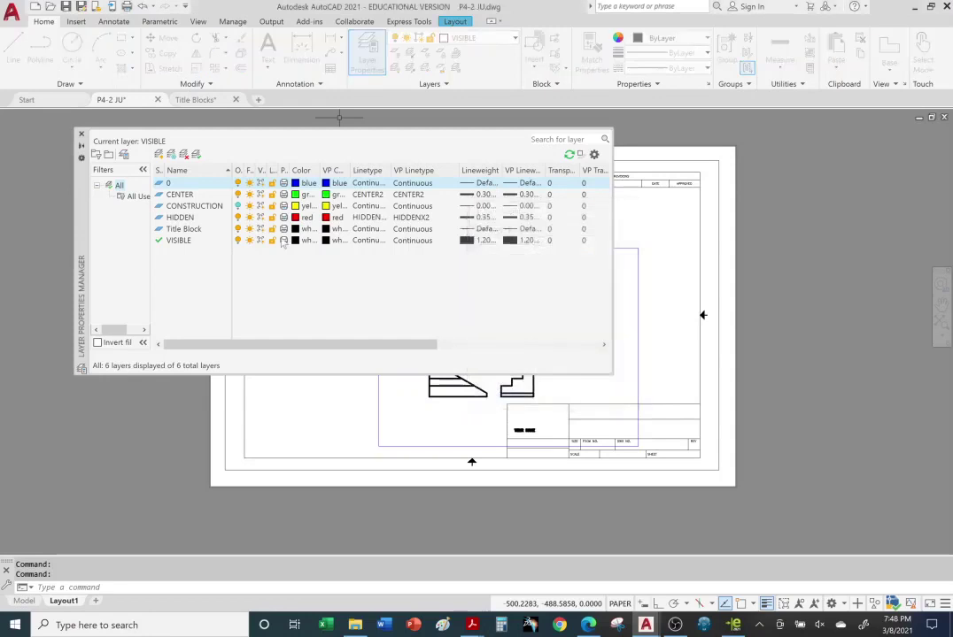
left_click(80, 135)
- Turn the lineweight display off and back on
left_click(128, 232)
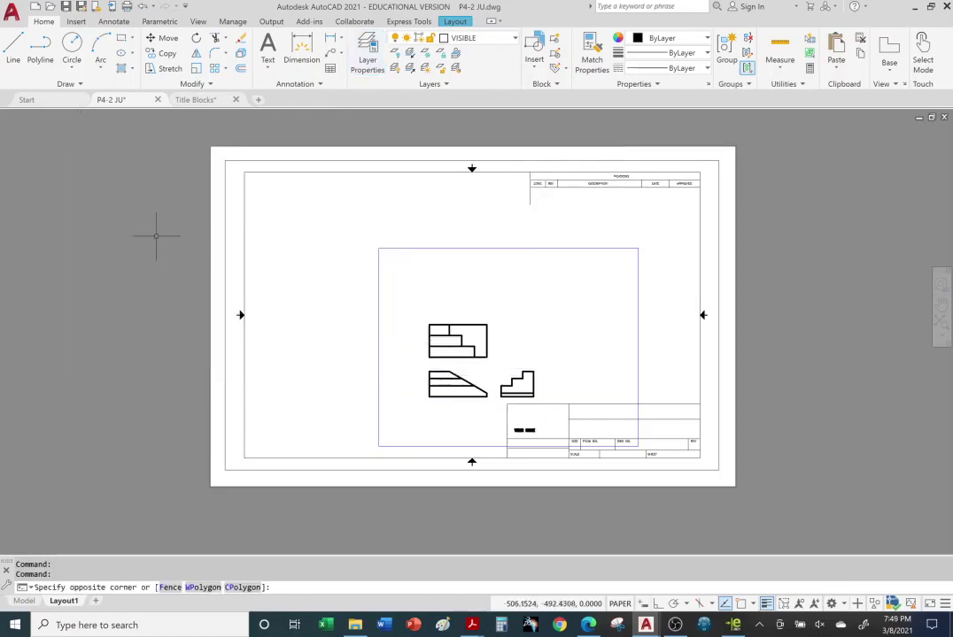
left_click(767, 603)
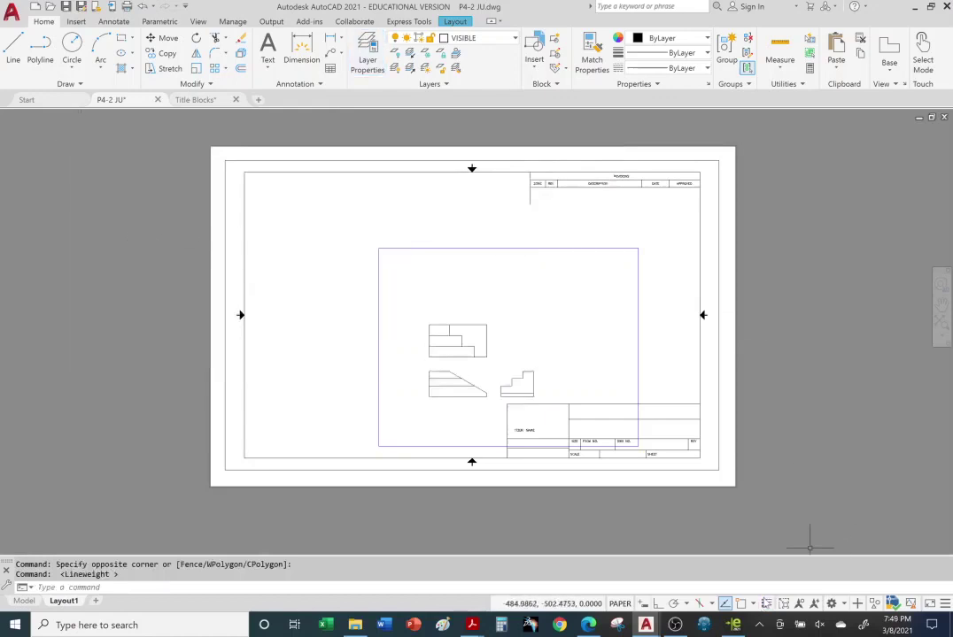
left_click(767, 603)
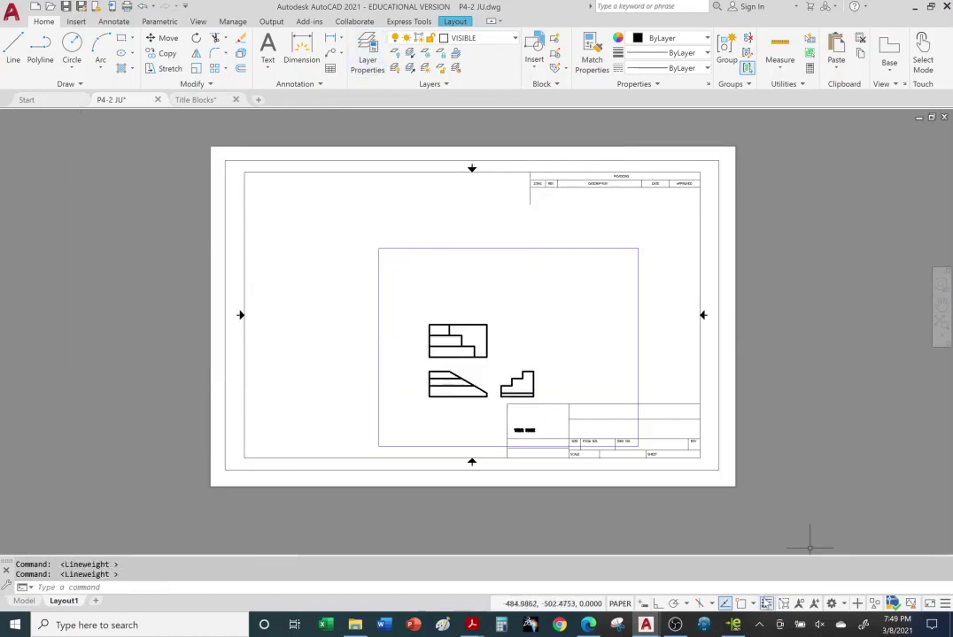
- Stretch the viewport's upper-left and lower-right corners so it nearly fills the title block's inner border
left_click(637, 282)
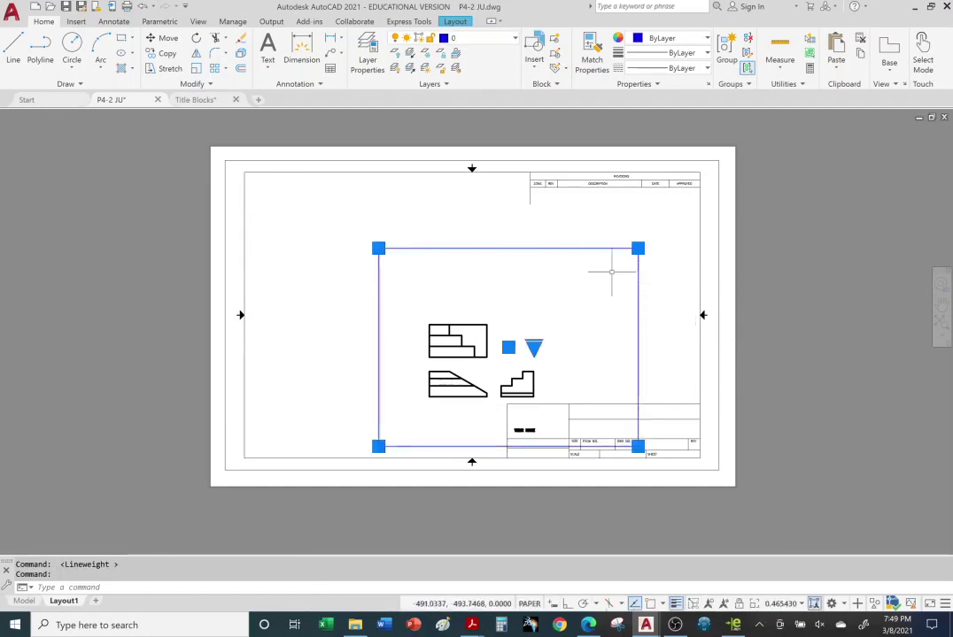
left_click(379, 249)
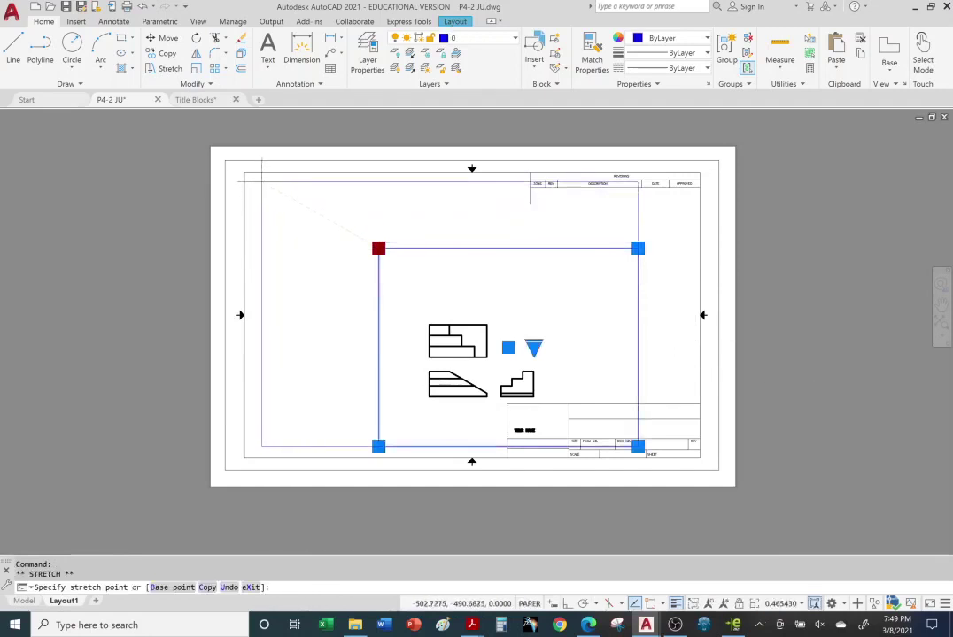
left_click(256, 181)
left_click(638, 446)
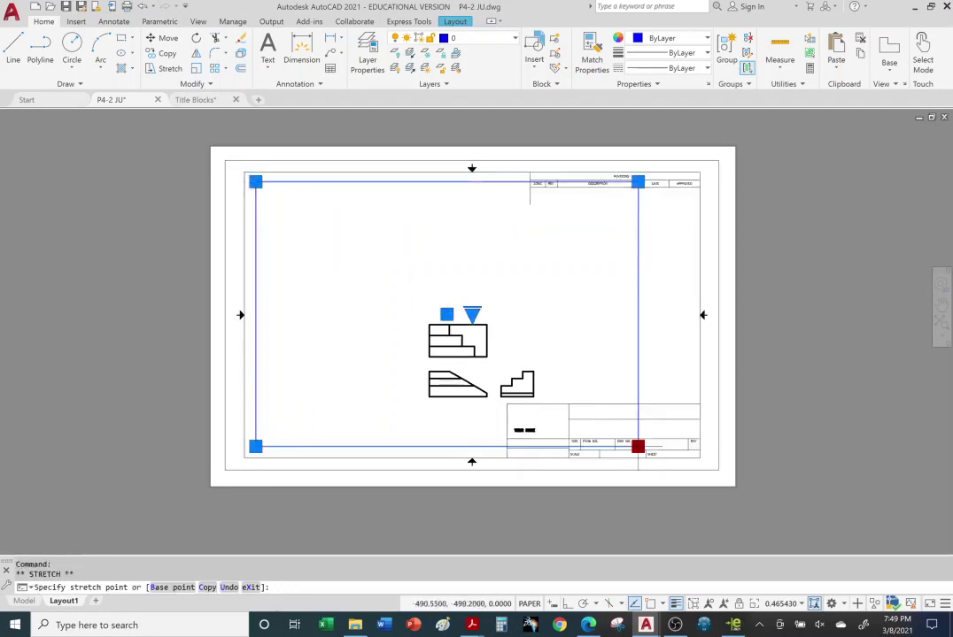
left_click(693, 457)
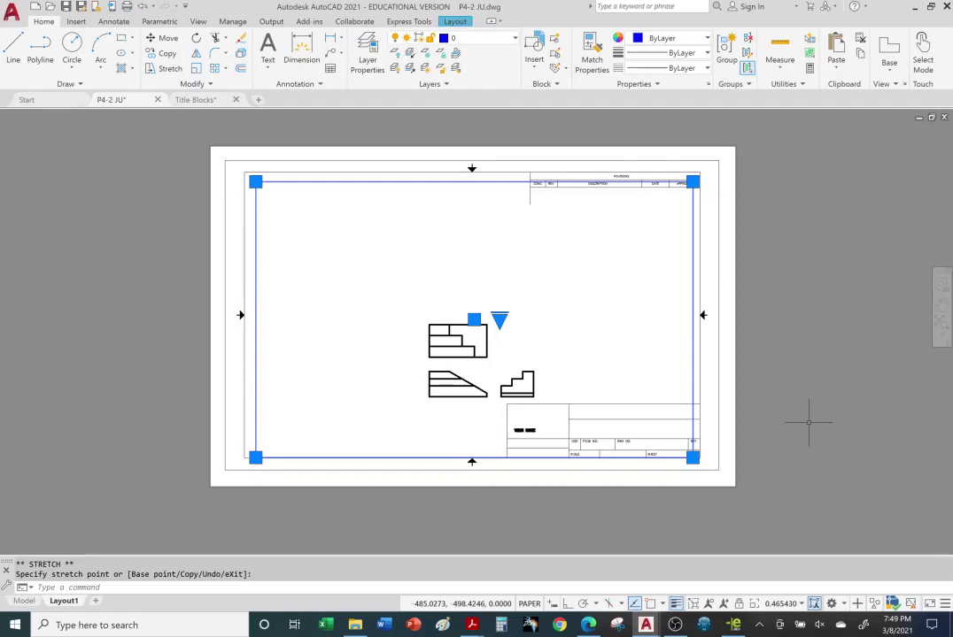
key("Escape")
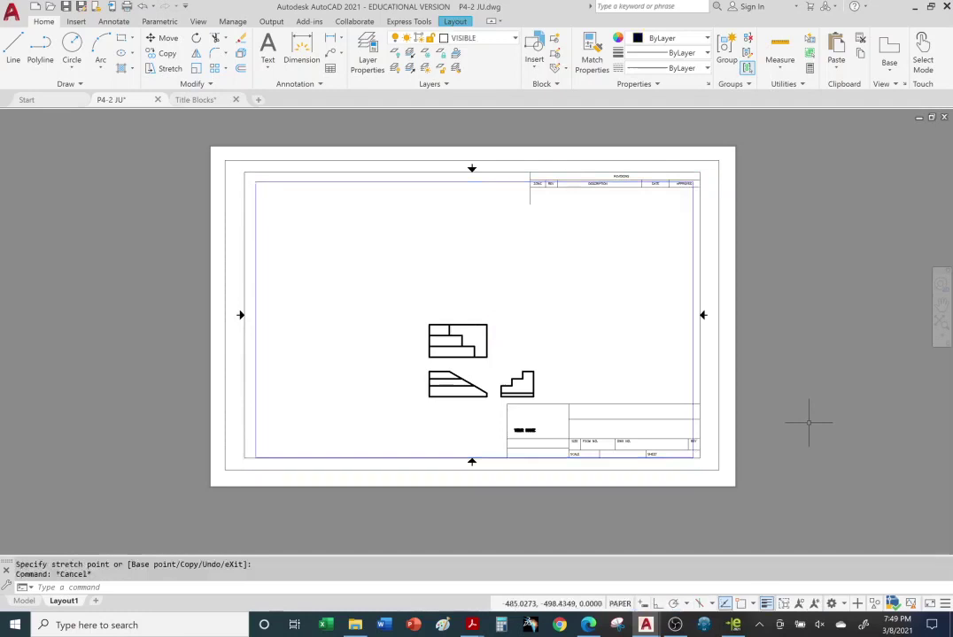
key("Escape")
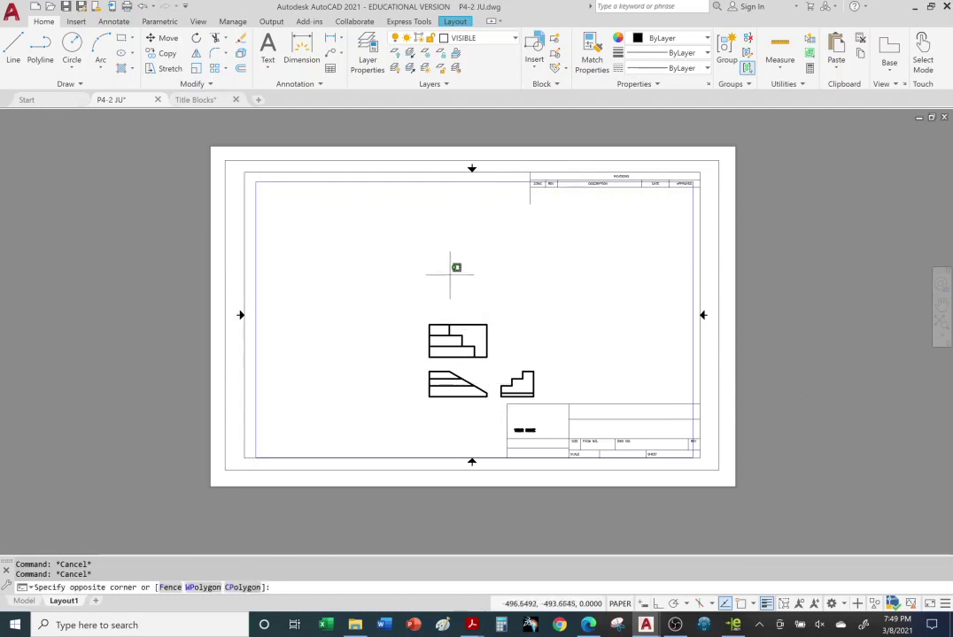
- Activate the viewport, set its scale to 1:1, and reposition the three views clear of the title block
double_click(451, 276)
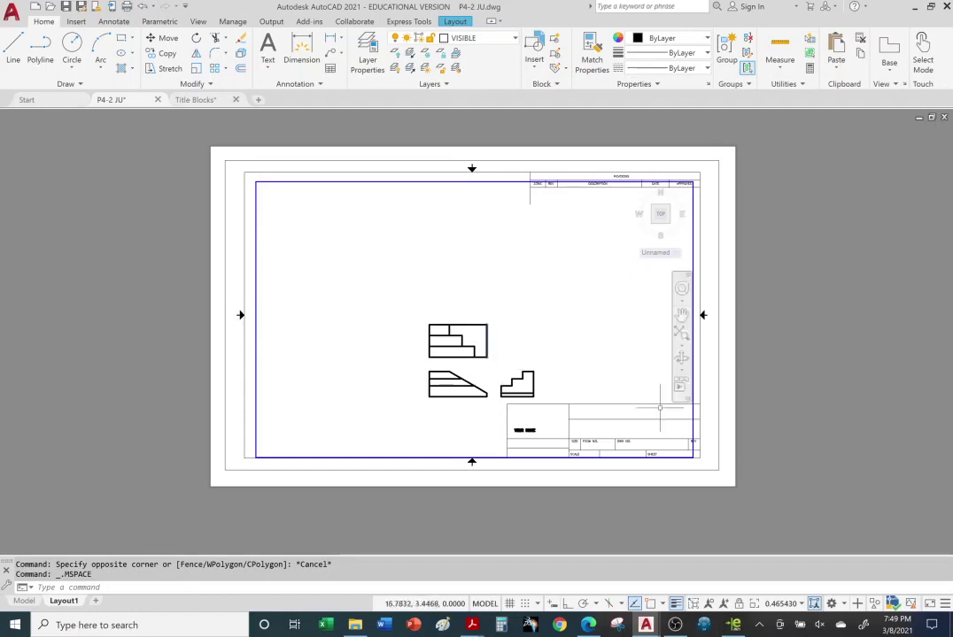
left_click(803, 608)
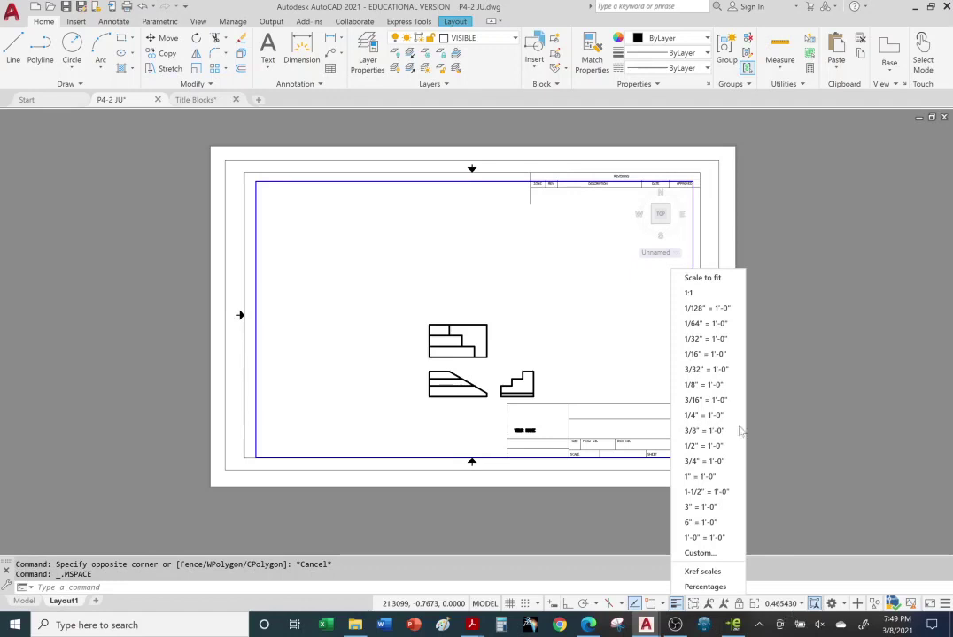
left_click(692, 293)
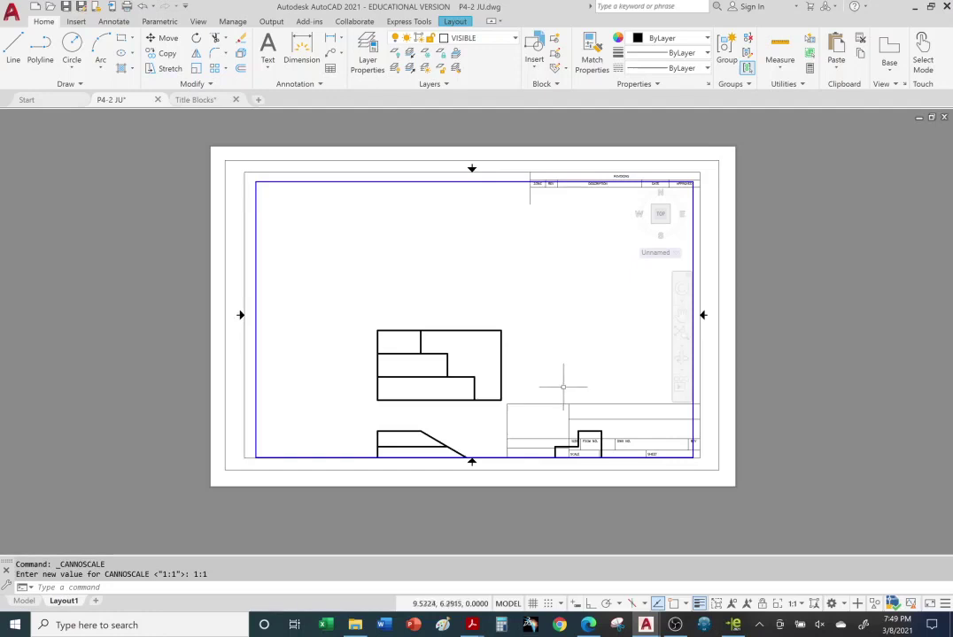
mouse_move(562, 387)
middle_mouse_down()
mouse_move(533, 282)
mouse_move(507, 270)
middle_mouse_up()
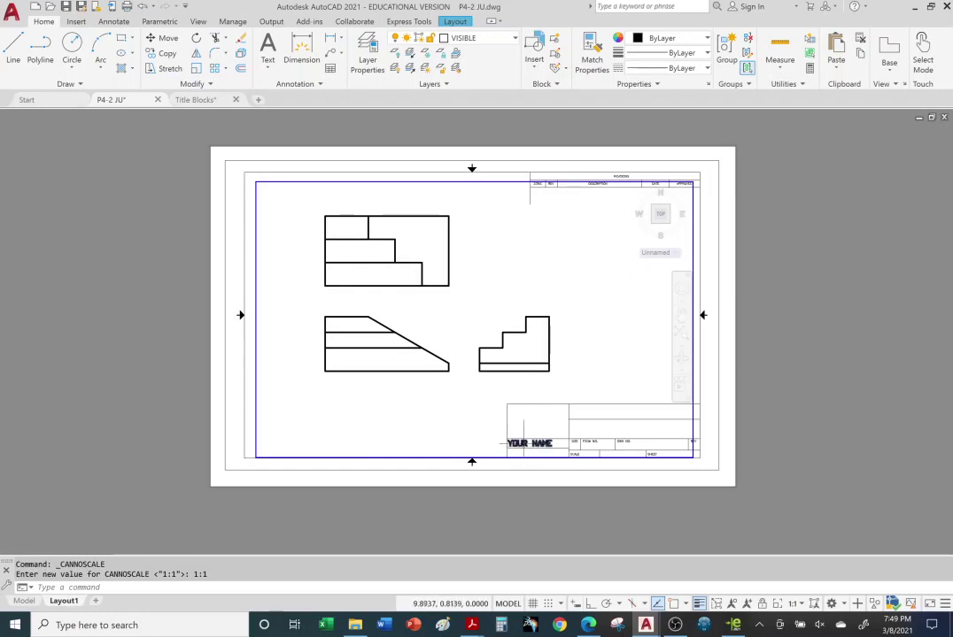
- Erase the YOUR NAME text overlapping the title block and return to paper space
left_click(529, 443)
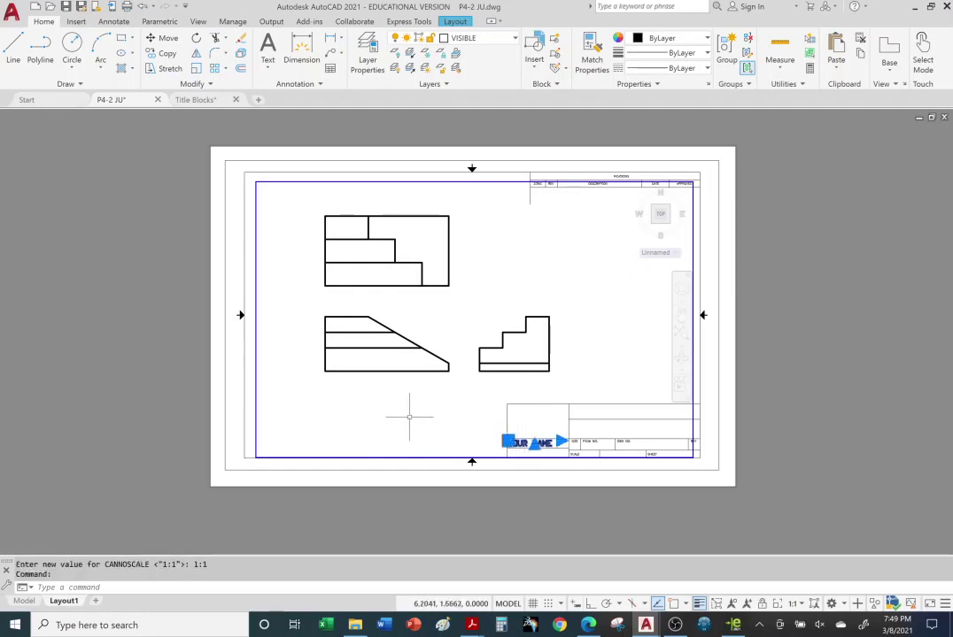
key("Delete")
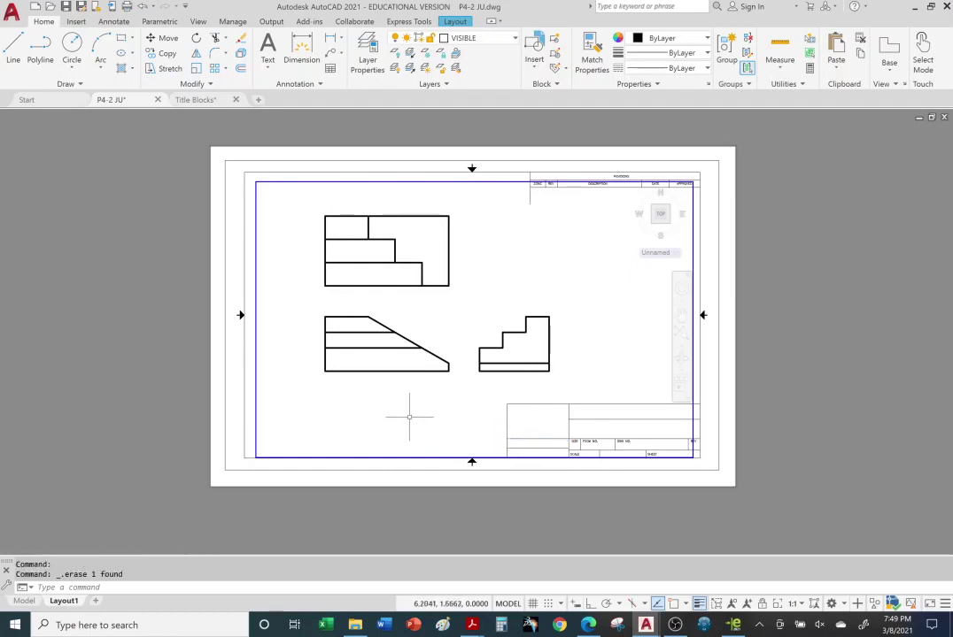
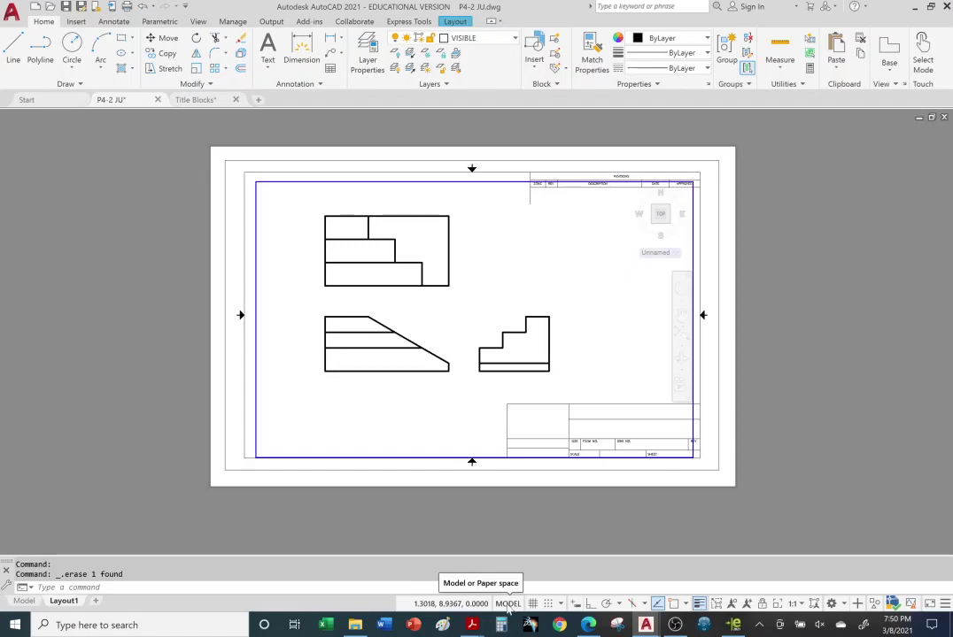
left_click(508, 604)
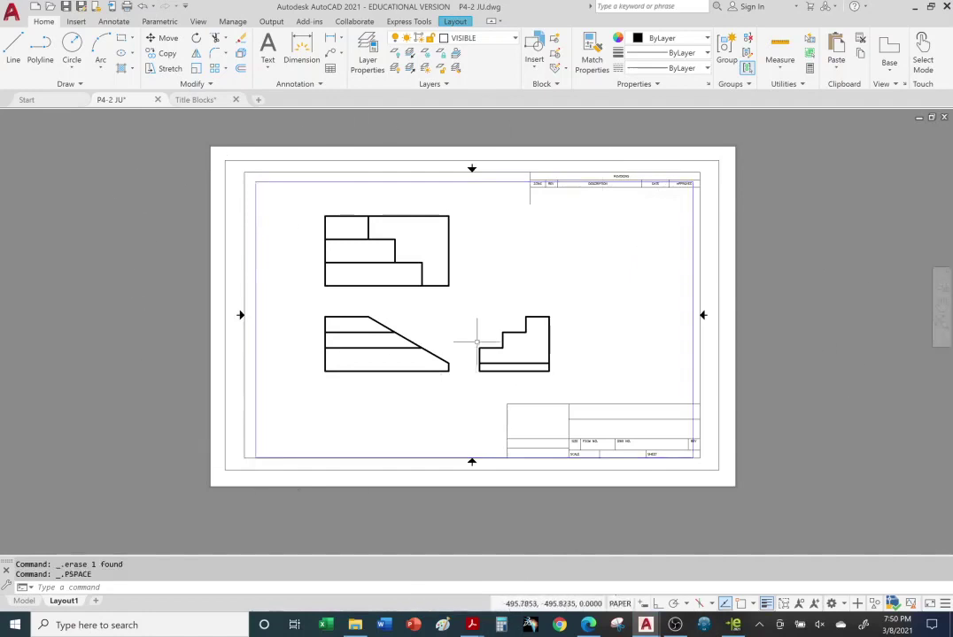
scroll(477, 342, "down", 4)
scroll(478, 339, "up", 7)
scroll(484, 332, "down", 3)
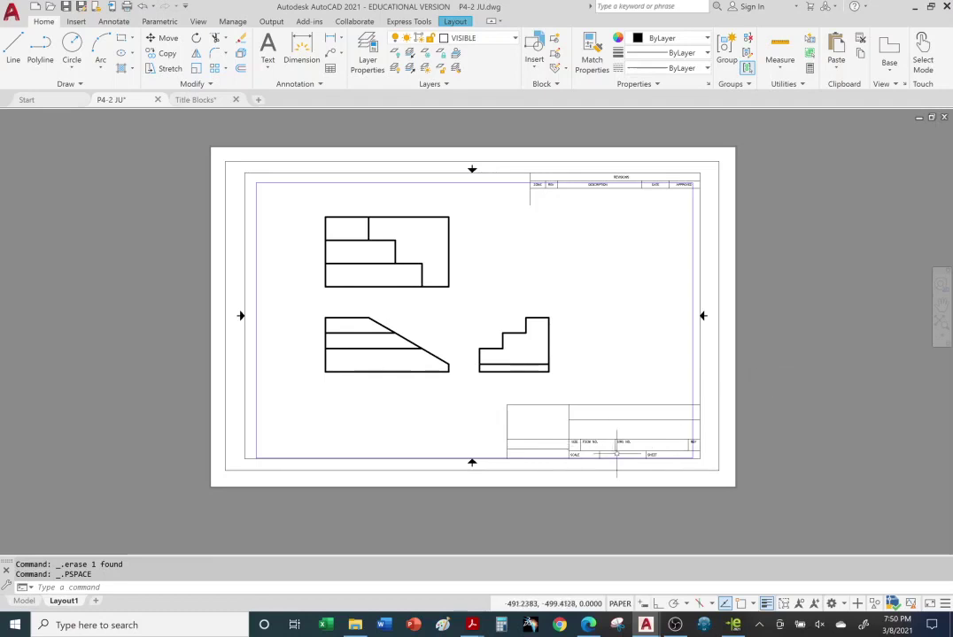
- Add the multiline text YOUR NAME in the upper narrow cell beside the title block's SIZE box
scroll(616, 454, "up", 2)
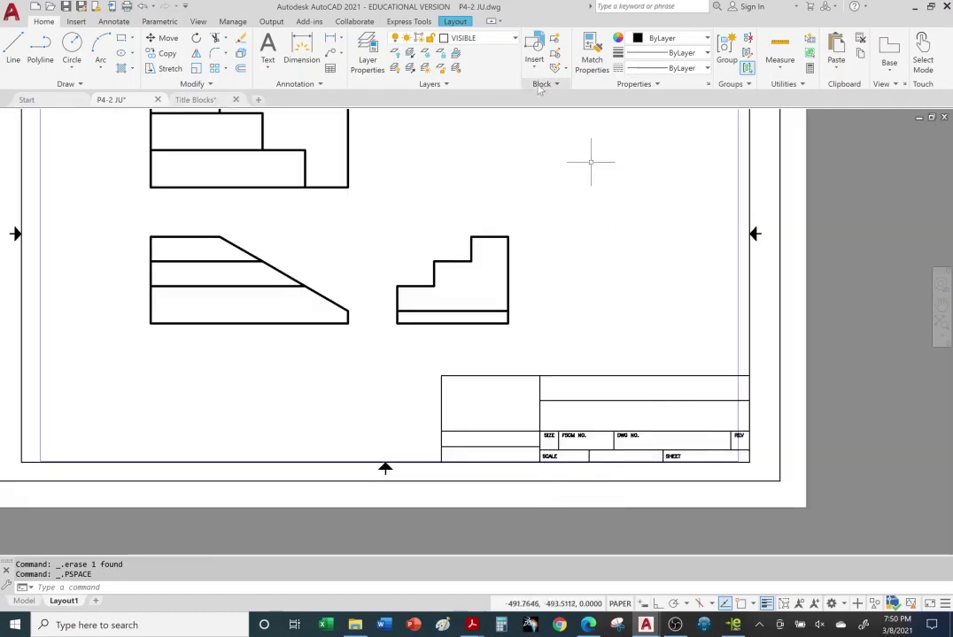
left_click(267, 49)
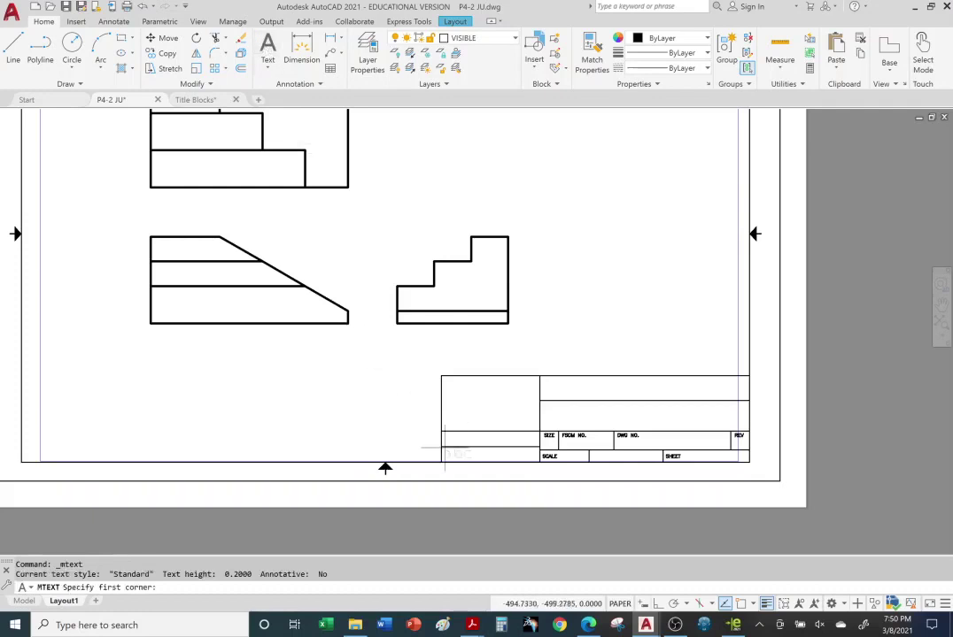
scroll(445, 452, "down", 2)
scroll(461, 440, "up", 5)
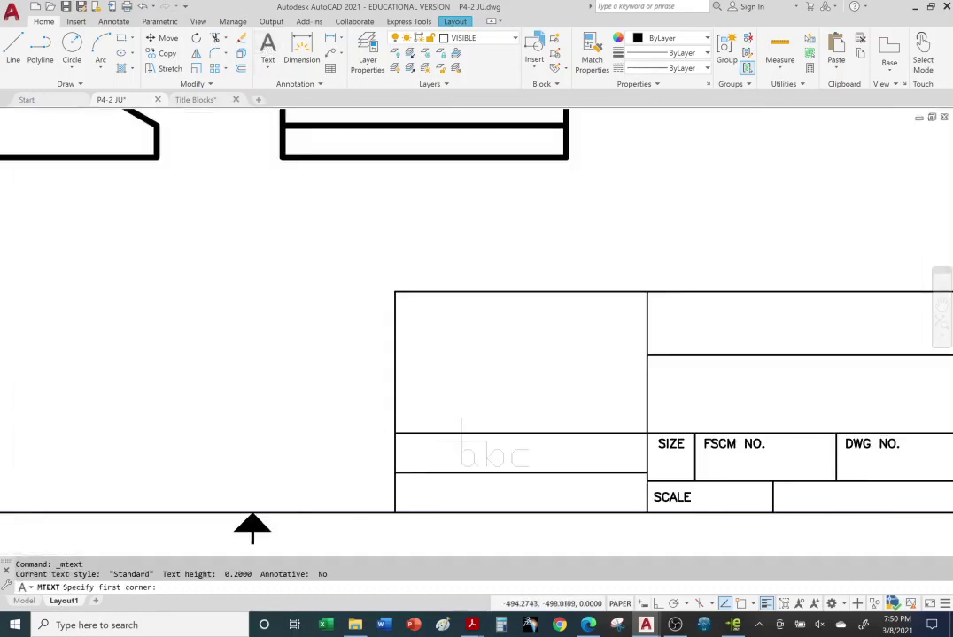
scroll(460, 440, "up", 2)
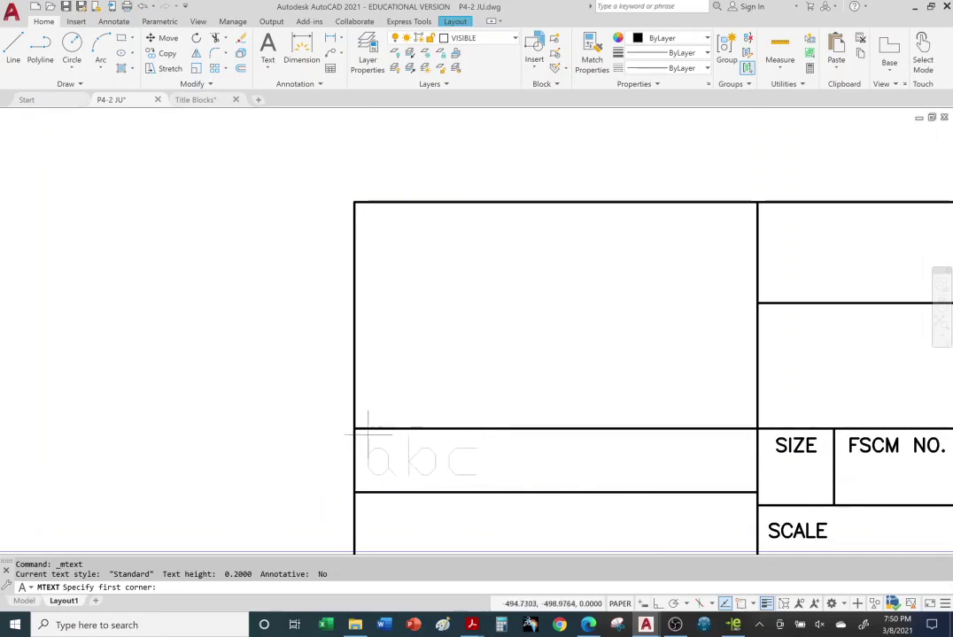
left_click(368, 436)
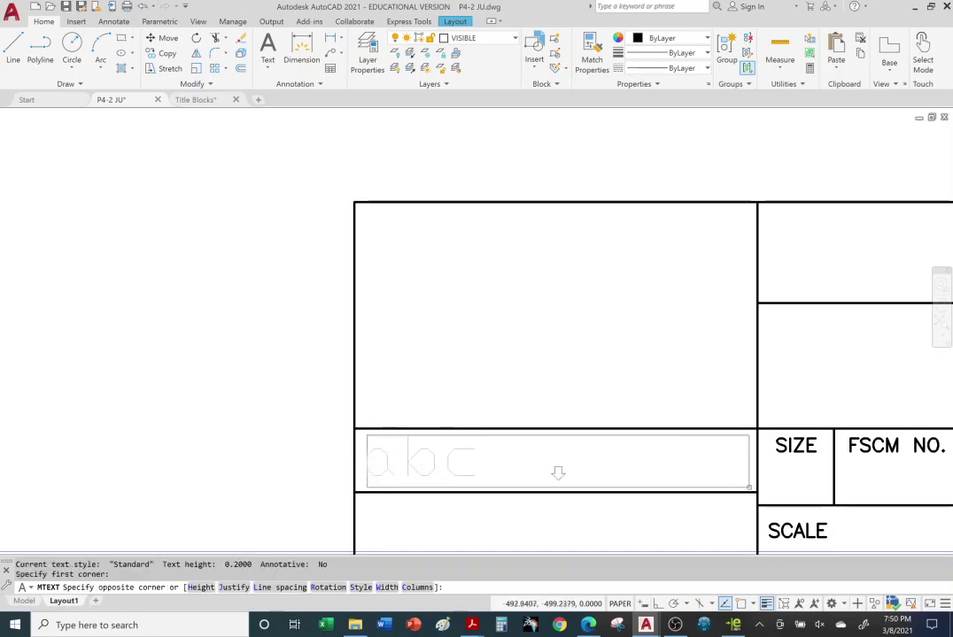
left_click(749, 487)
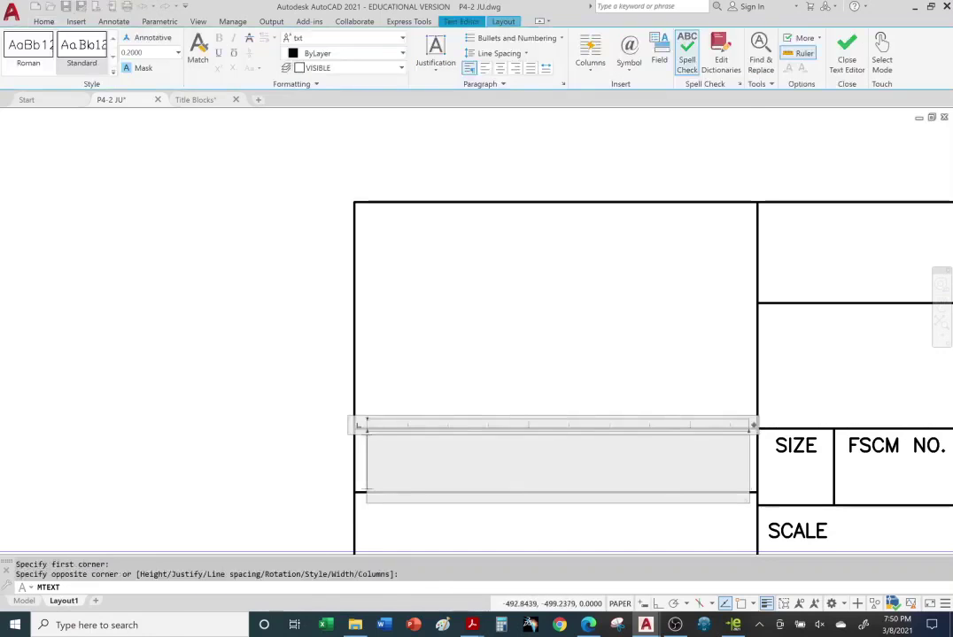
type("YOUR")
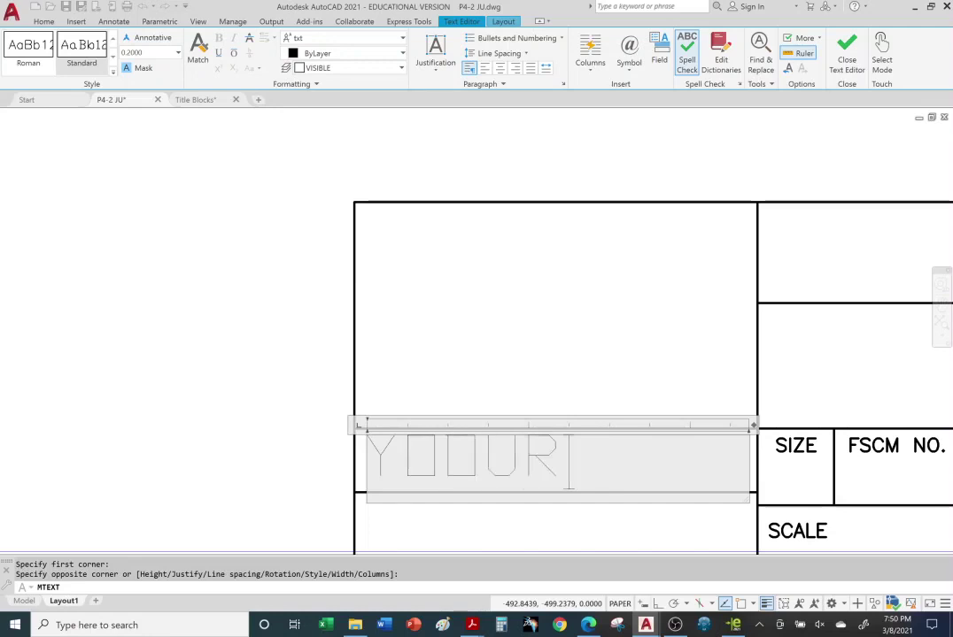
type(" N")
key("BackSpace")
key("BackSpace")
key("BackSpace")
key("BackSpace")
key("BackSpace")
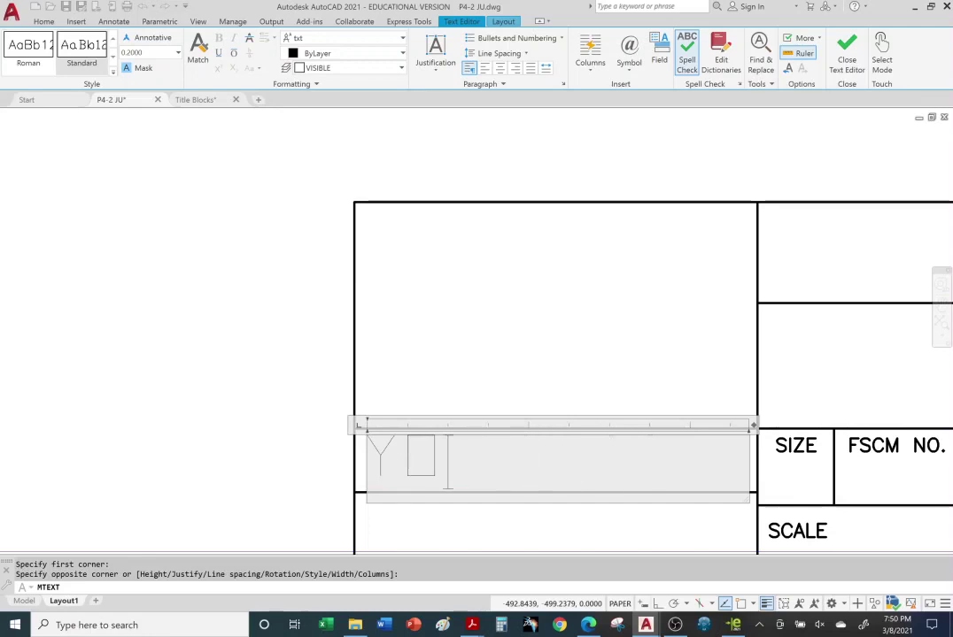
type("UR NAME")
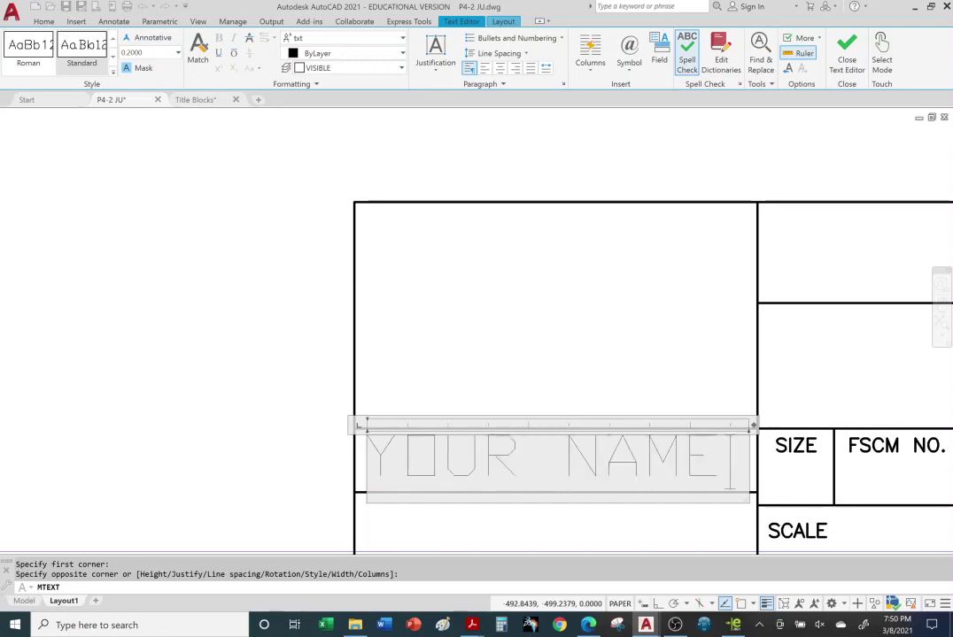
- Set the height of the YOUR NAME text to 0.16 and finish editing it
left_click_drag(730, 476, 325, 389)
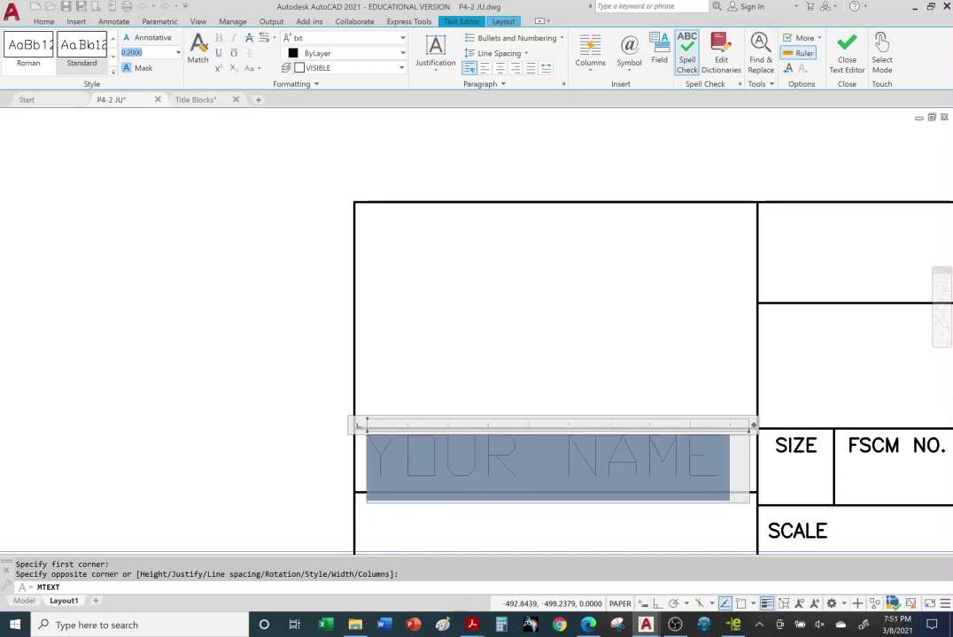
type("16")
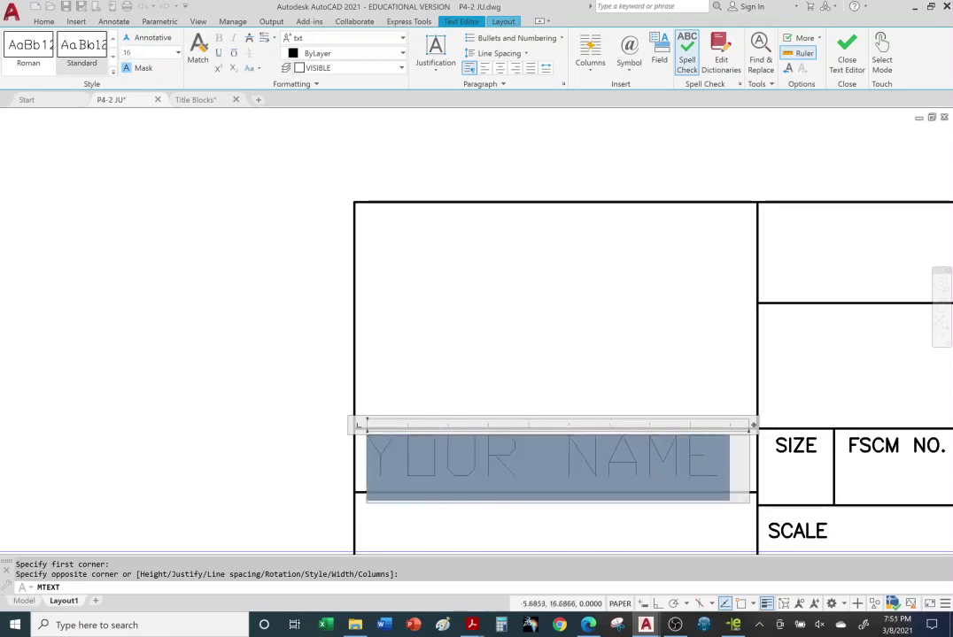
key("Return")
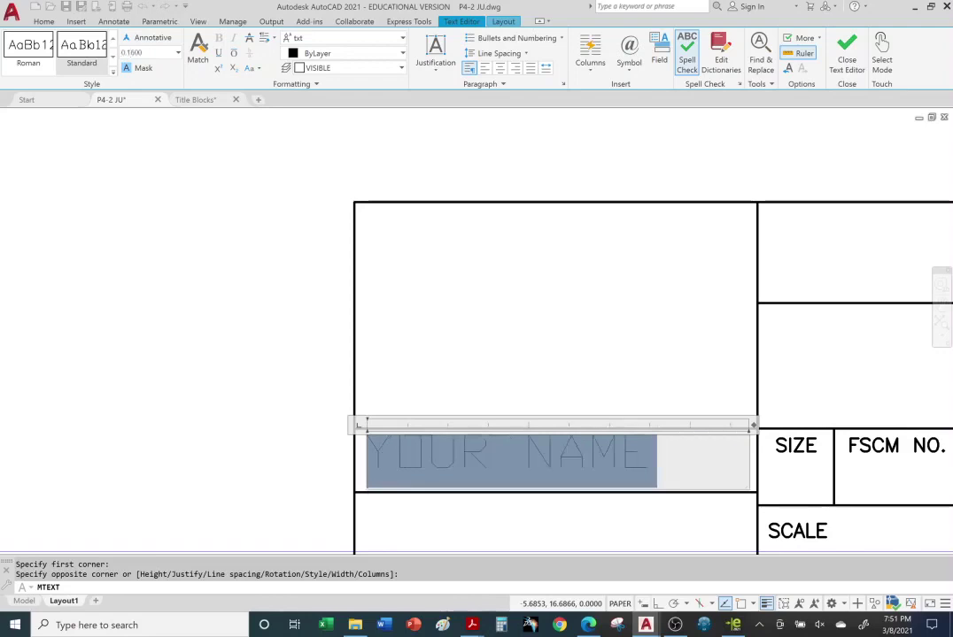
left_click(149, 248)
scroll(381, 334, "up", 2)
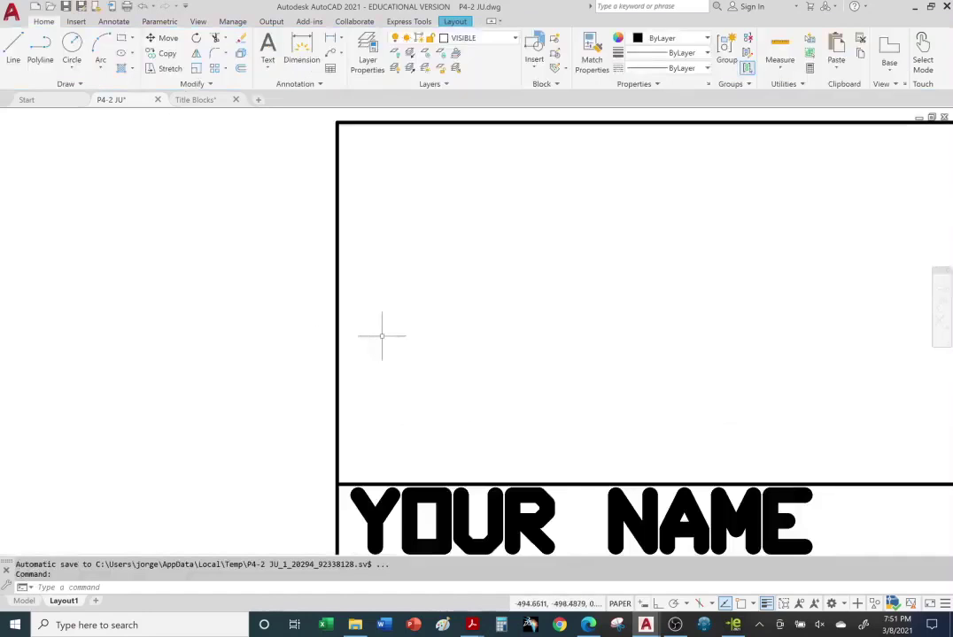
- Add the multiline text 1 OF 1 after the SHEET label in the title block
scroll(523, 403, "down", 4)
middle_click_drag(652, 433, 398, 340)
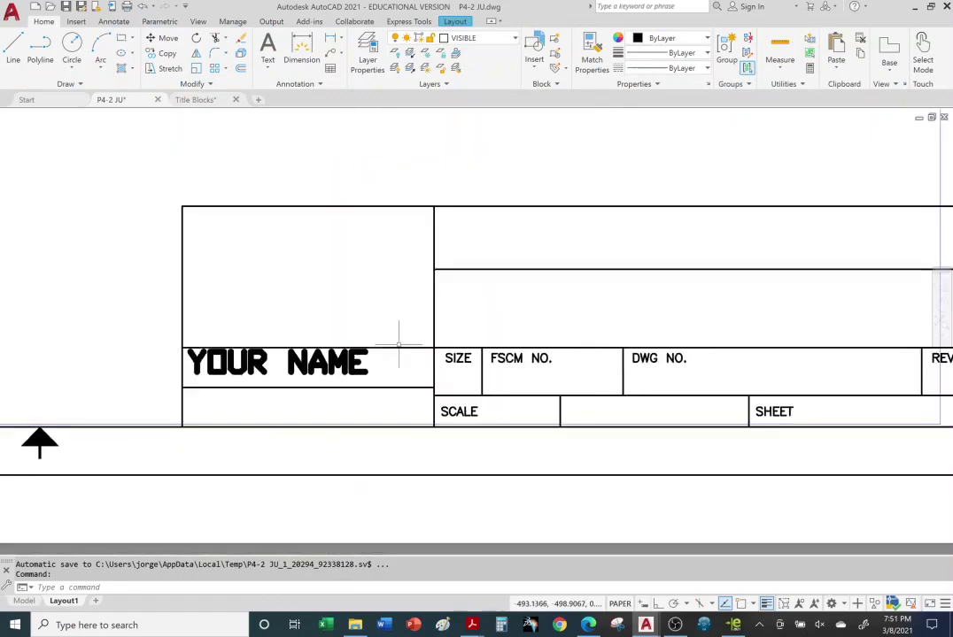
middle_click_drag(743, 383, 622, 390)
middle_click_drag(706, 401, 651, 394)
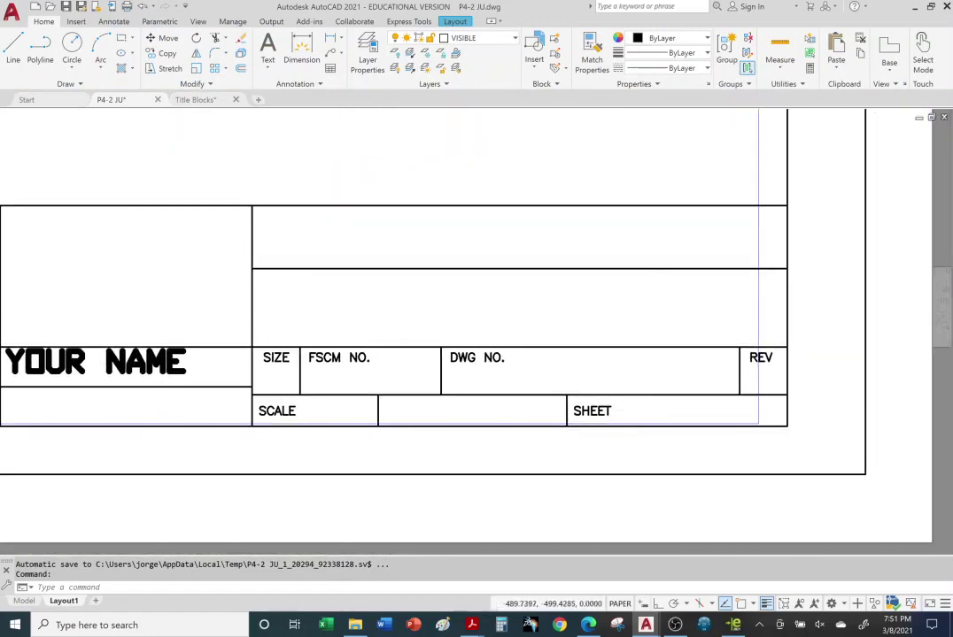
scroll(636, 409, "up", 4)
middle_click_drag(715, 422, 493, 409)
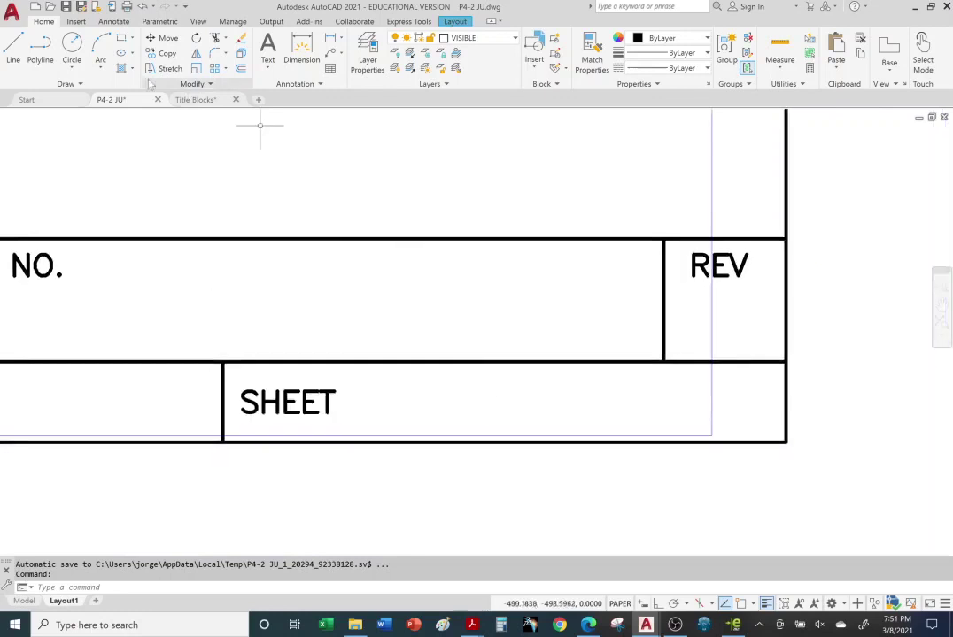
left_click(268, 49)
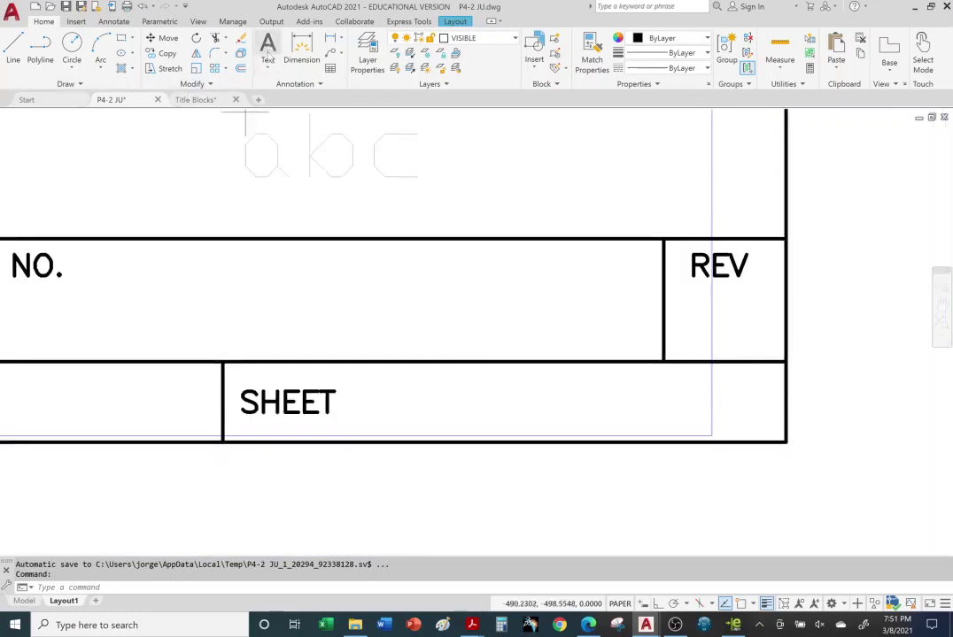
left_click(360, 372)
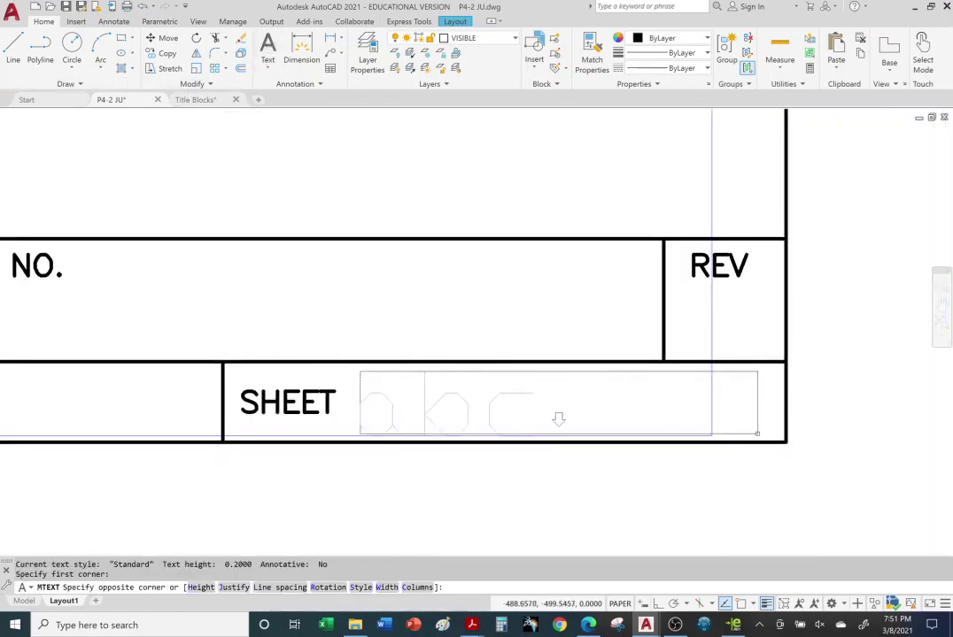
left_click(760, 434)
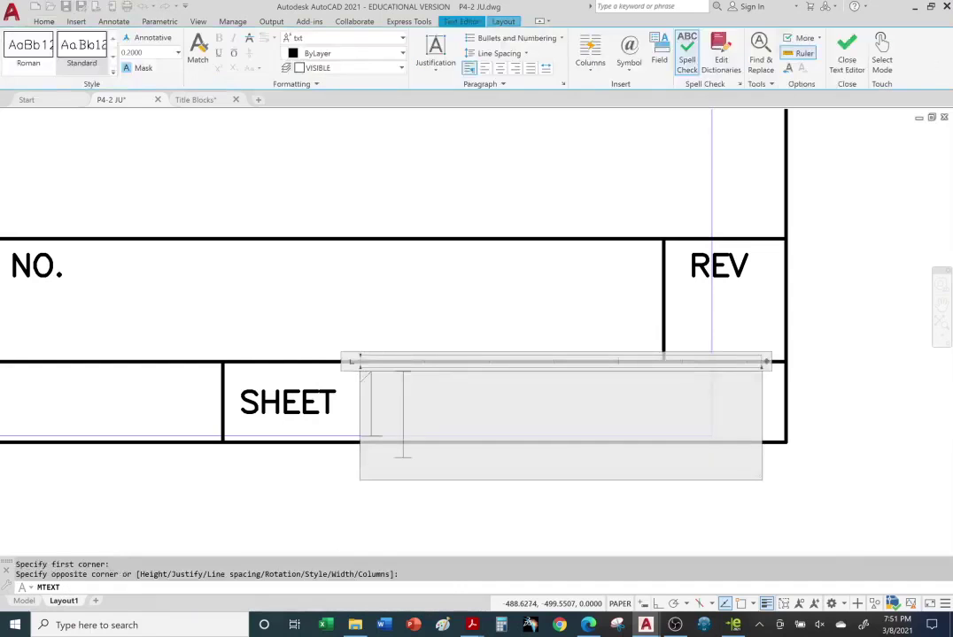
type("/")
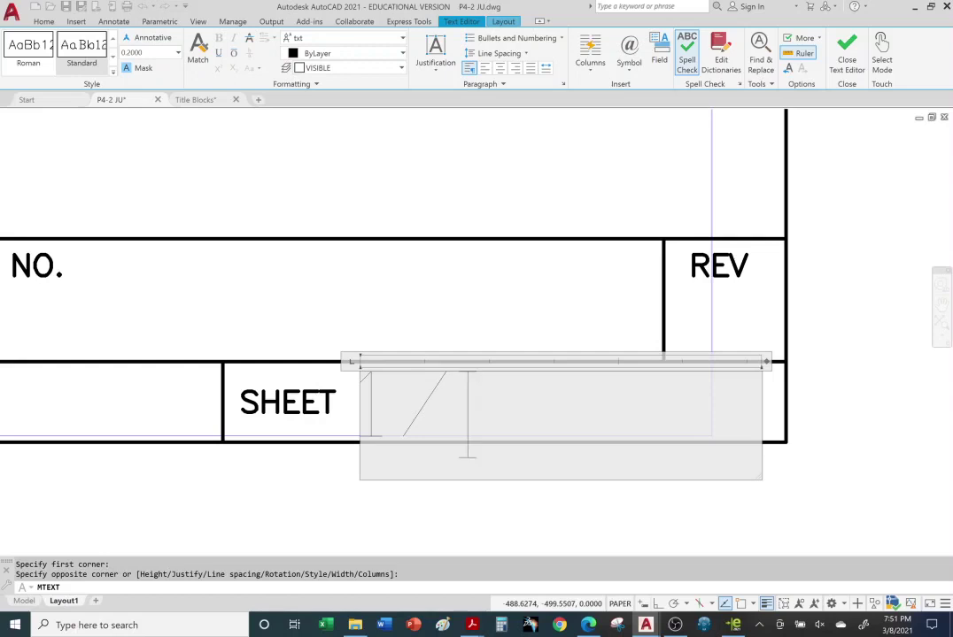
key("BackSpace")
type("OF R")
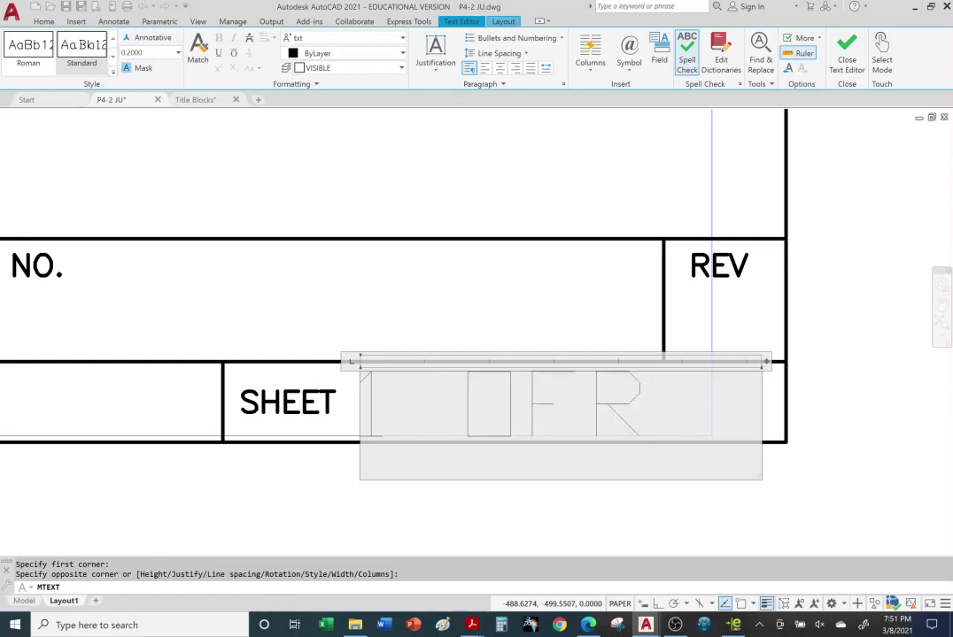
key("BackSpace")
type("1")
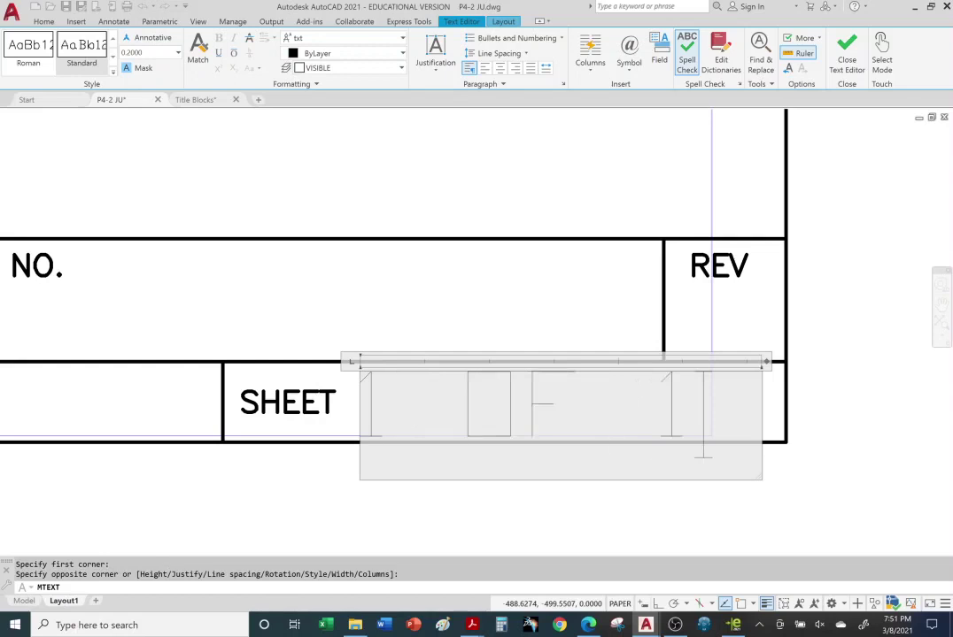
- Set the height of the 1 OF 1 text to 0.16 and finish editing it
key("shift+Left")
key("shift+Left")
key("shift+Left")
key("shift+Left")
key("shift+Left")
key("shift+Left")
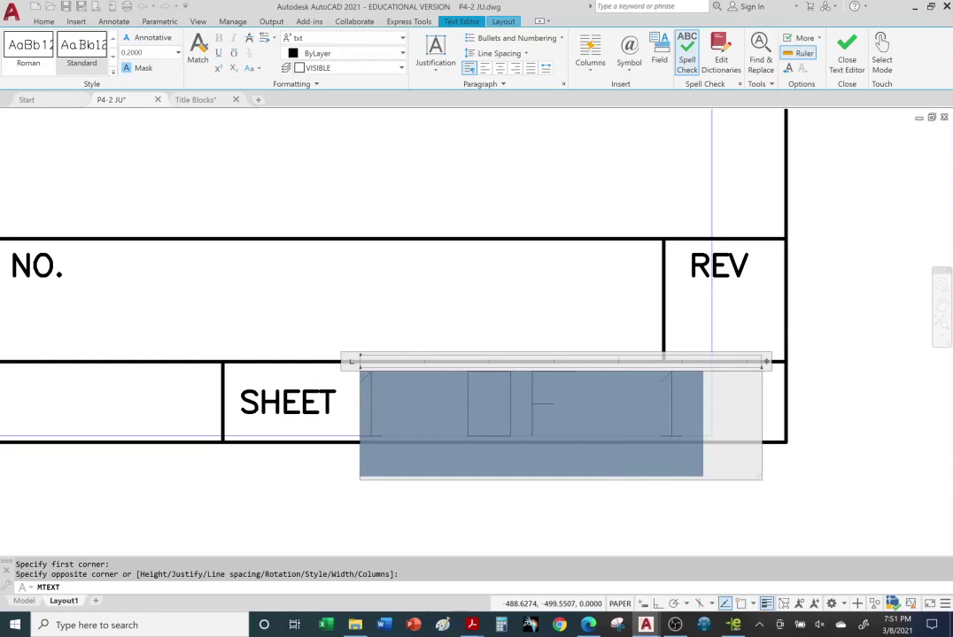
left_click(149, 52)
left_click(135, 66)
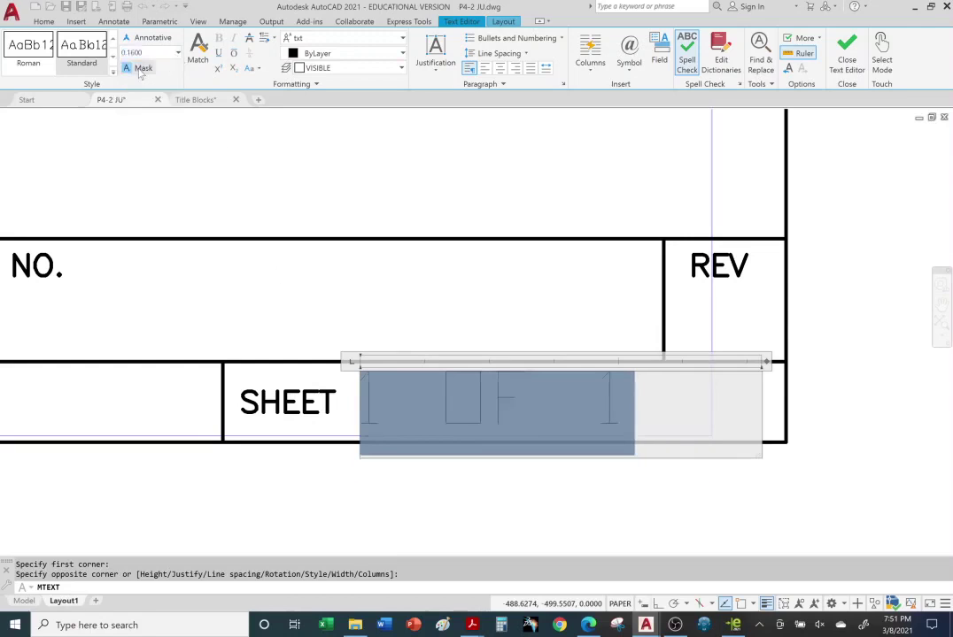
left_click(849, 526)
- Shift the 1 OF 1 text slightly to the right, away from the SHEET label, and deselect it
left_click(498, 407)
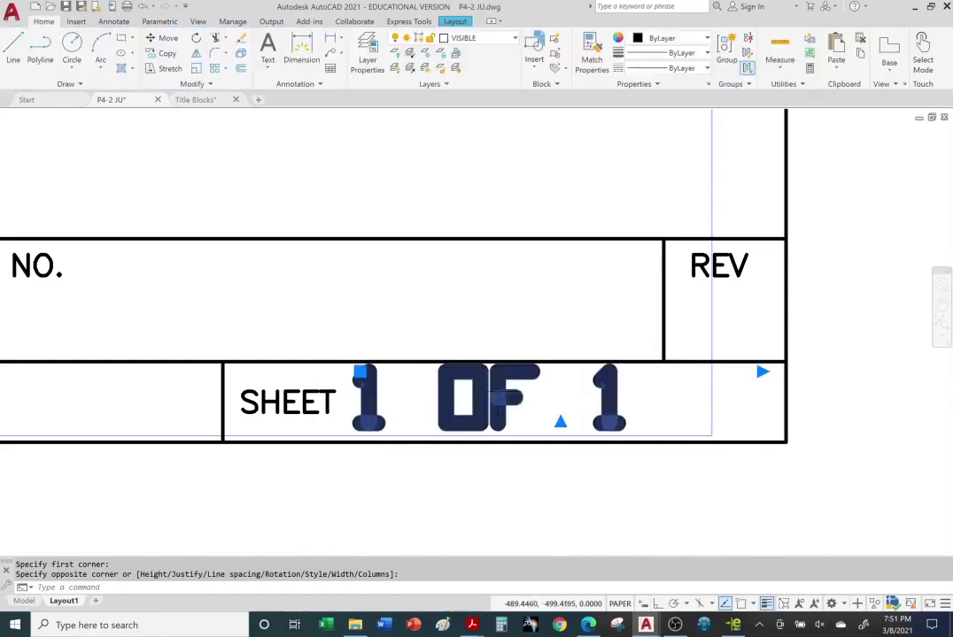
left_click(360, 372)
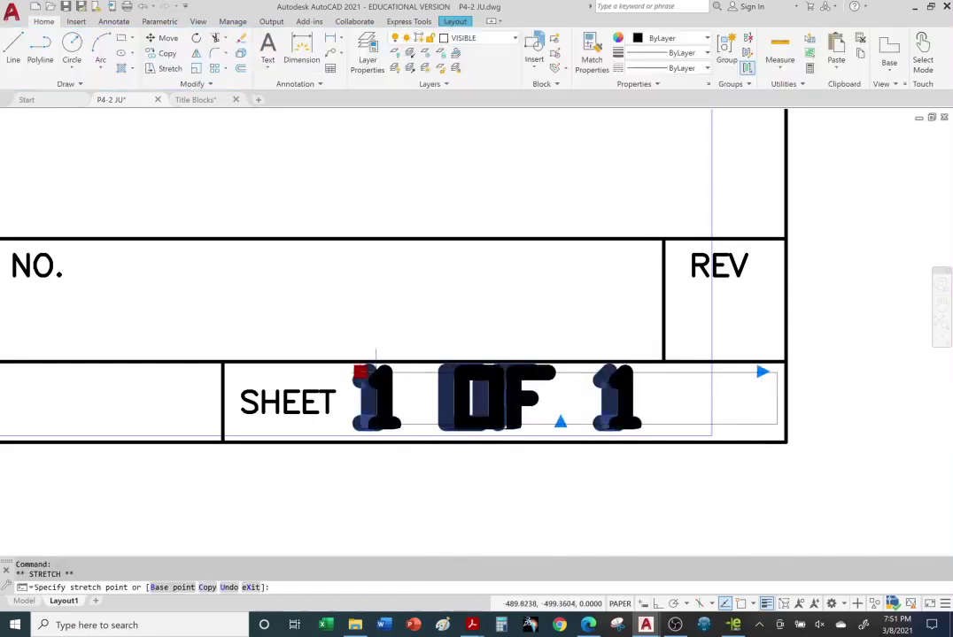
key("Escape")
key("Escape")
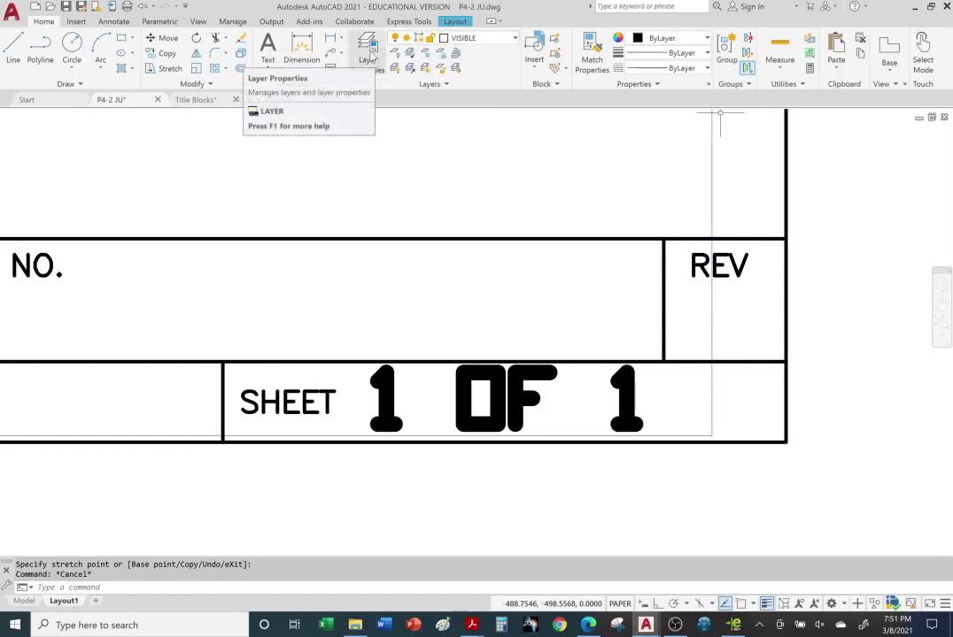
- Create a new layer named TEXT in the layer properties
left_click(371, 60)
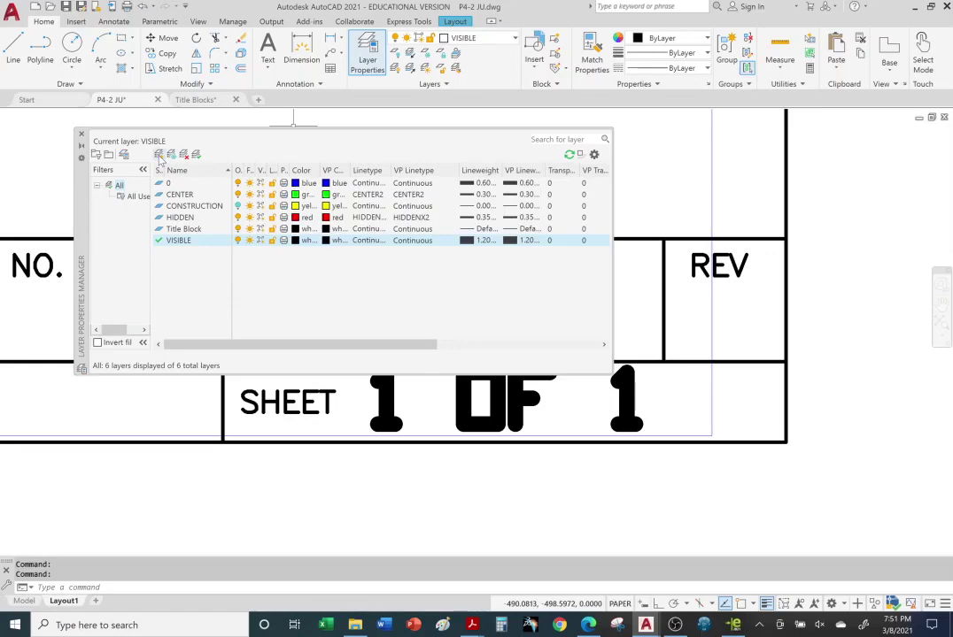
left_click(158, 154)
type("EXT")
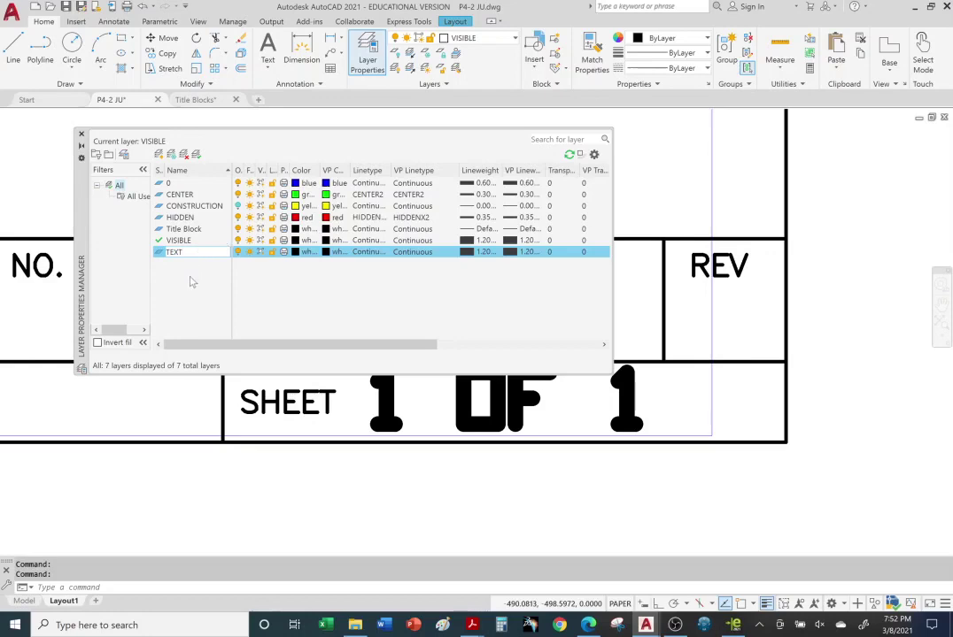
key("Return")
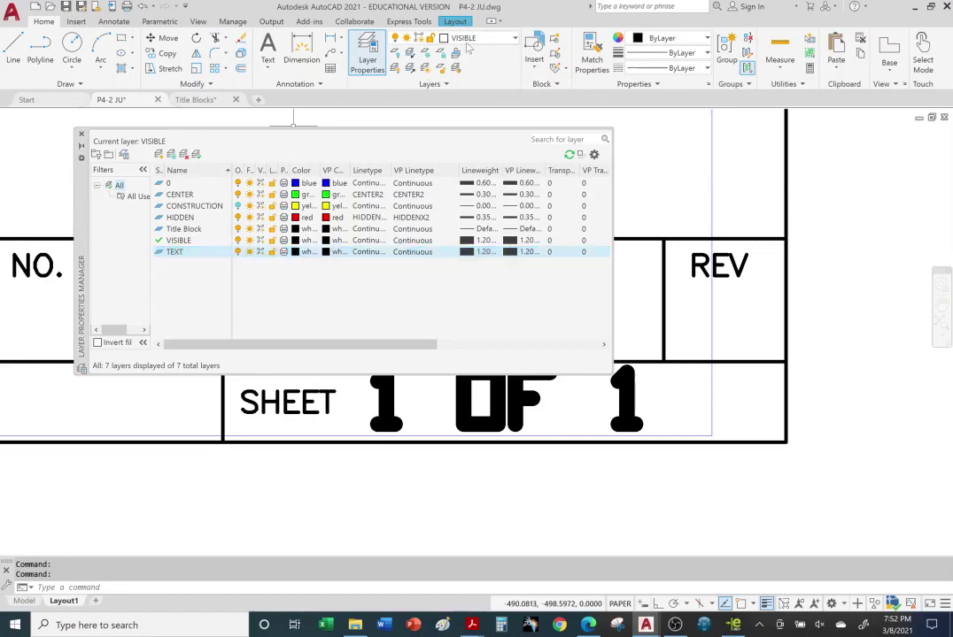
- Set the TEXT layer's lineweight to Default
left_click(476, 252)
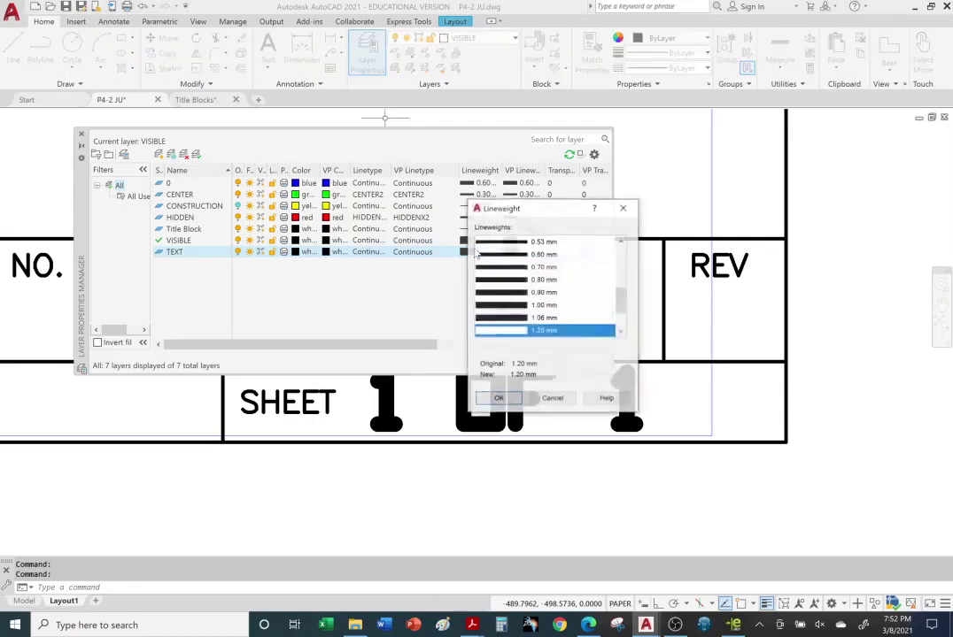
scroll(510, 283, "up", 2)
scroll(511, 283, "up", 3)
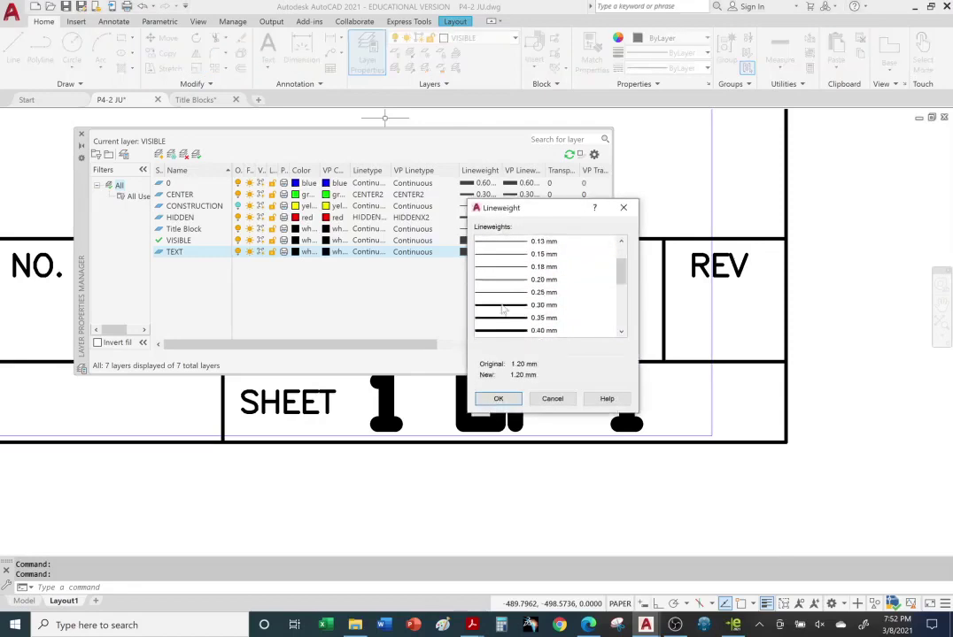
scroll(509, 308, "up", 2)
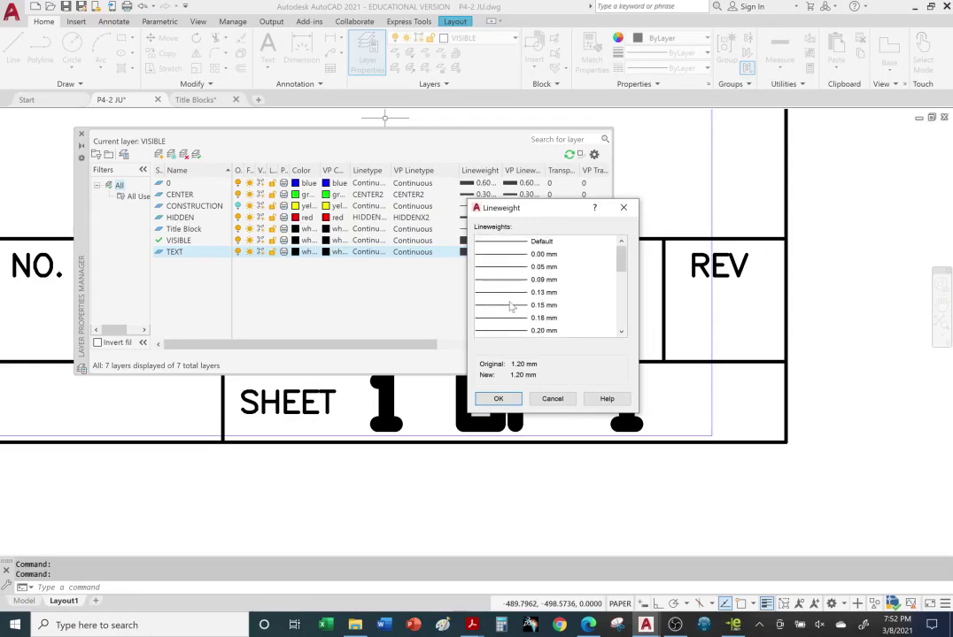
left_click(513, 241)
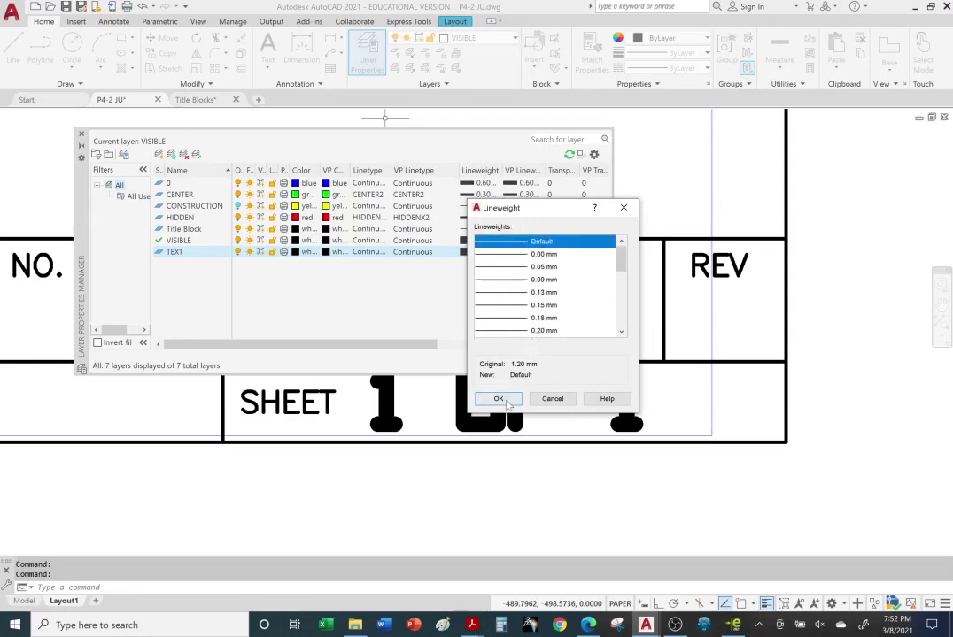
left_click(497, 398)
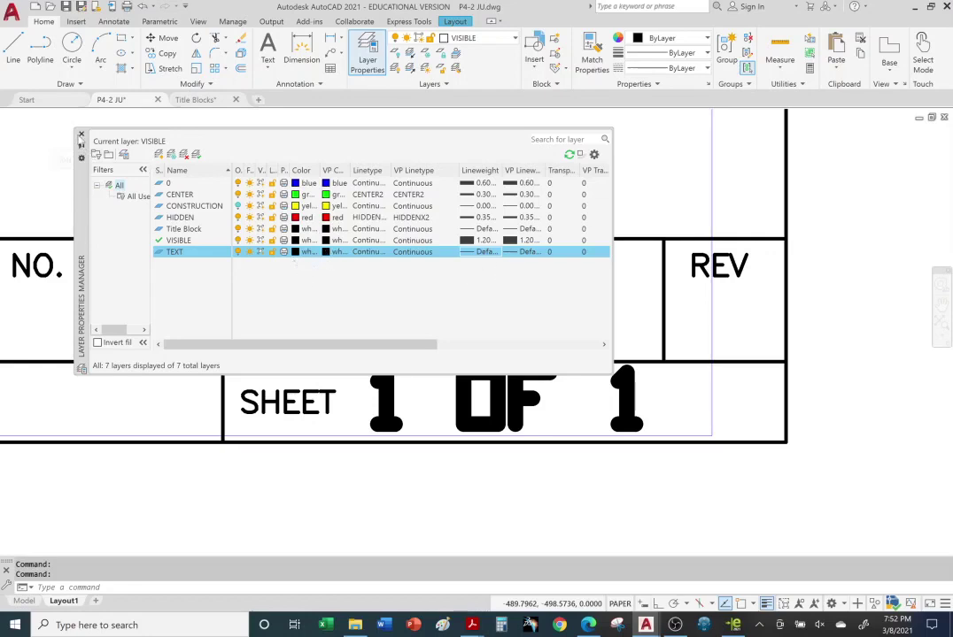
- Close the layer properties, then move the 1 OF 1 and YOUR NAME texts to the TEXT layer and deselect them
left_click(80, 135)
left_click(512, 405)
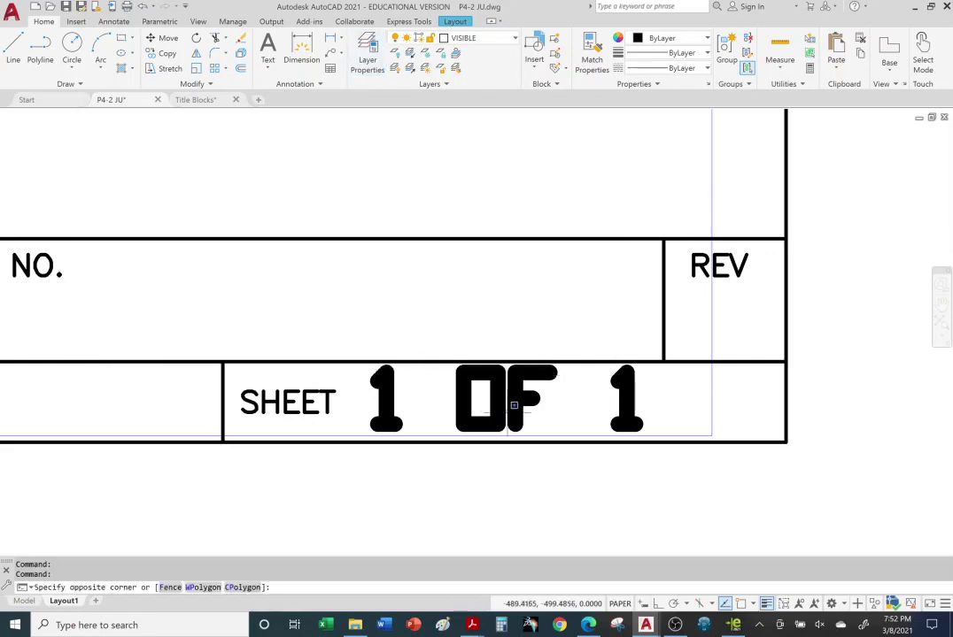
scroll(517, 425, "up", 4)
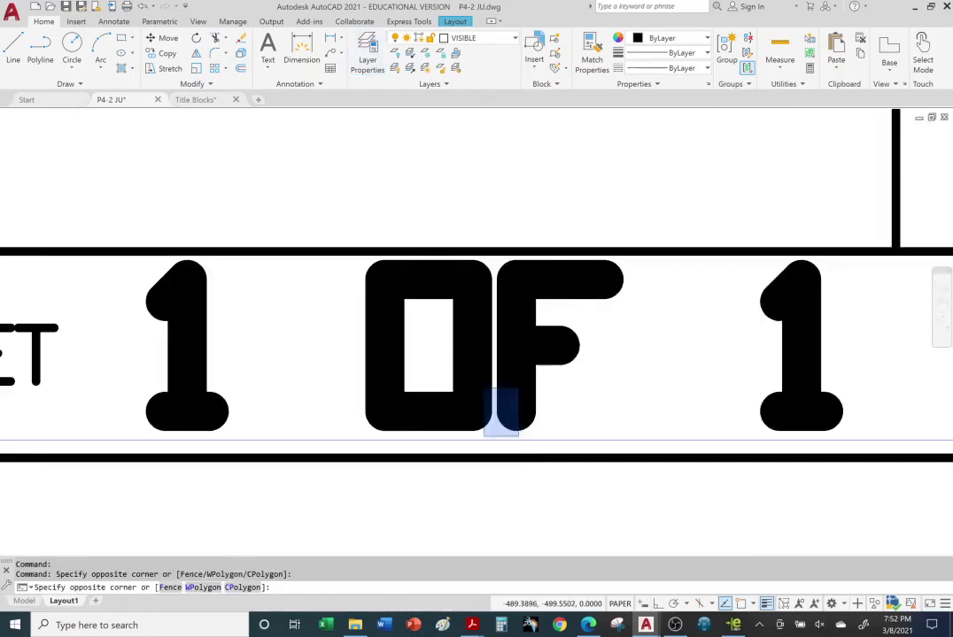
scroll(517, 425, "down", 5)
left_click(489, 395)
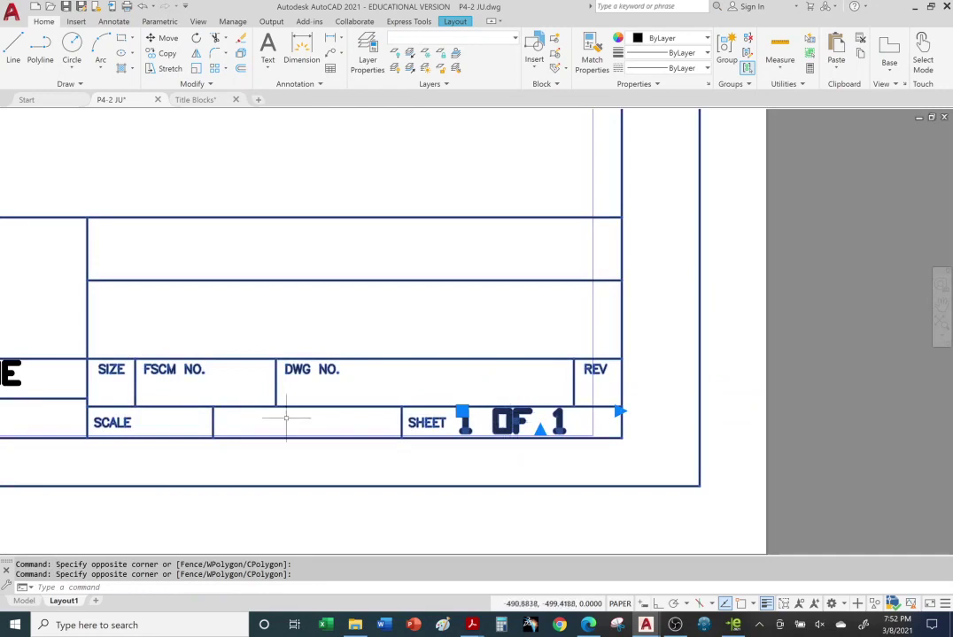
mouse_move(121, 361)
middle_mouse_down()
mouse_move(159, 372)
mouse_move(402, 380)
middle_mouse_up()
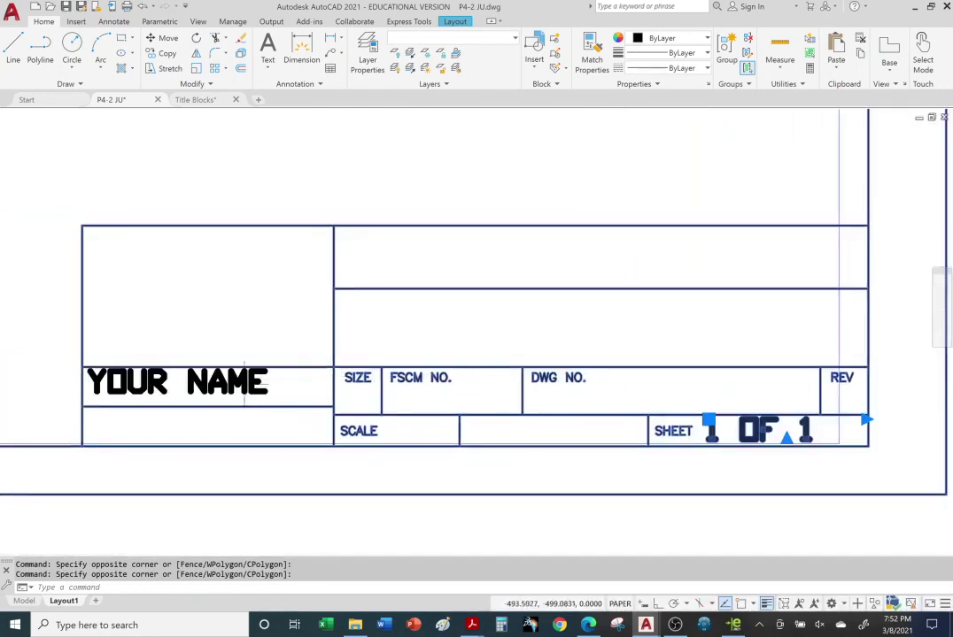
left_click(245, 381)
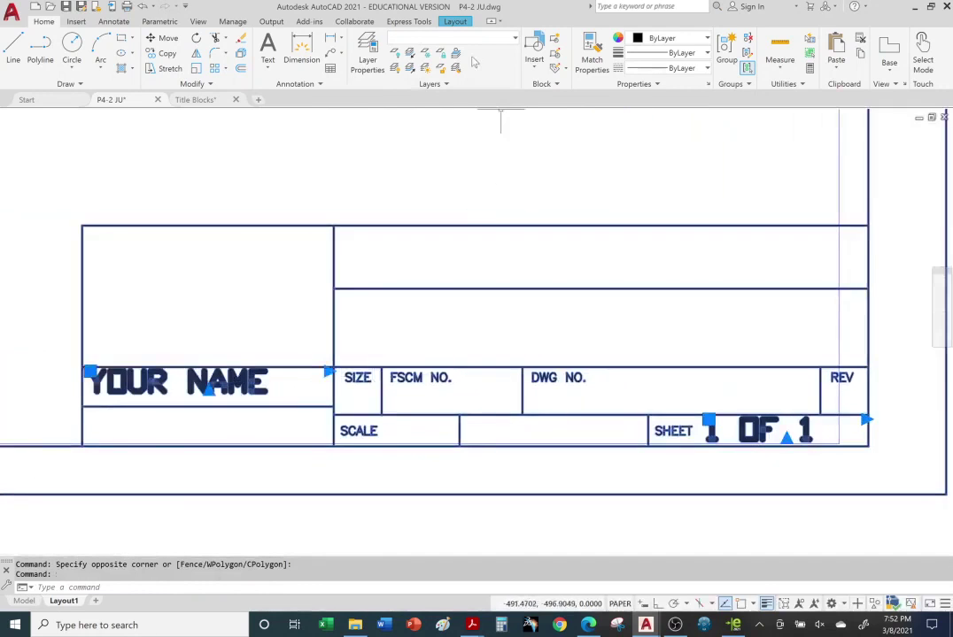
left_click(501, 40)
left_click(462, 115)
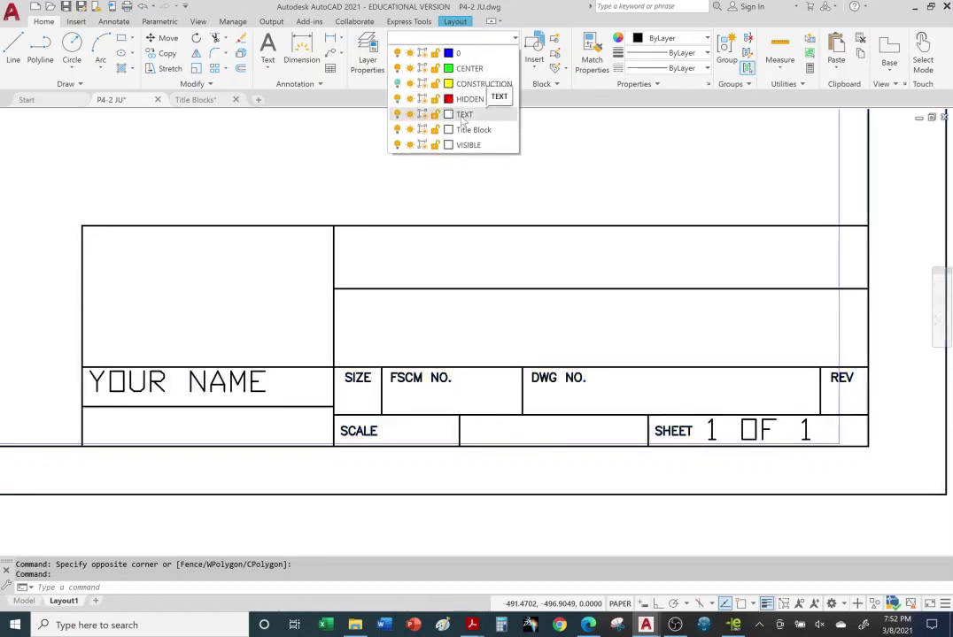
left_click(462, 115)
key("Escape")
key("Escape")
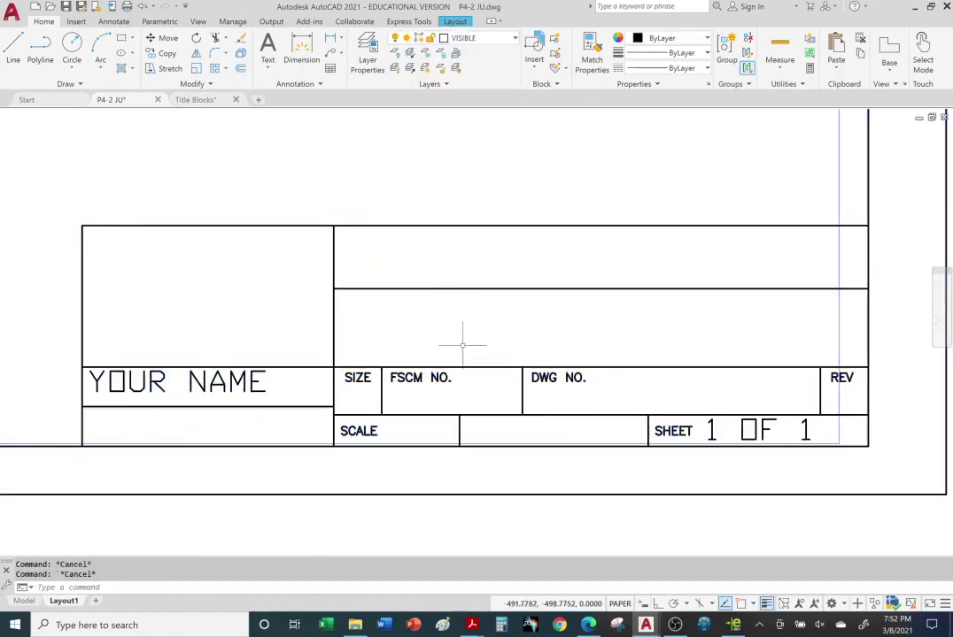
- Add the multiline text A in the title block's REV cell, just below the REV label
middle_click_drag(681, 425, 666, 412)
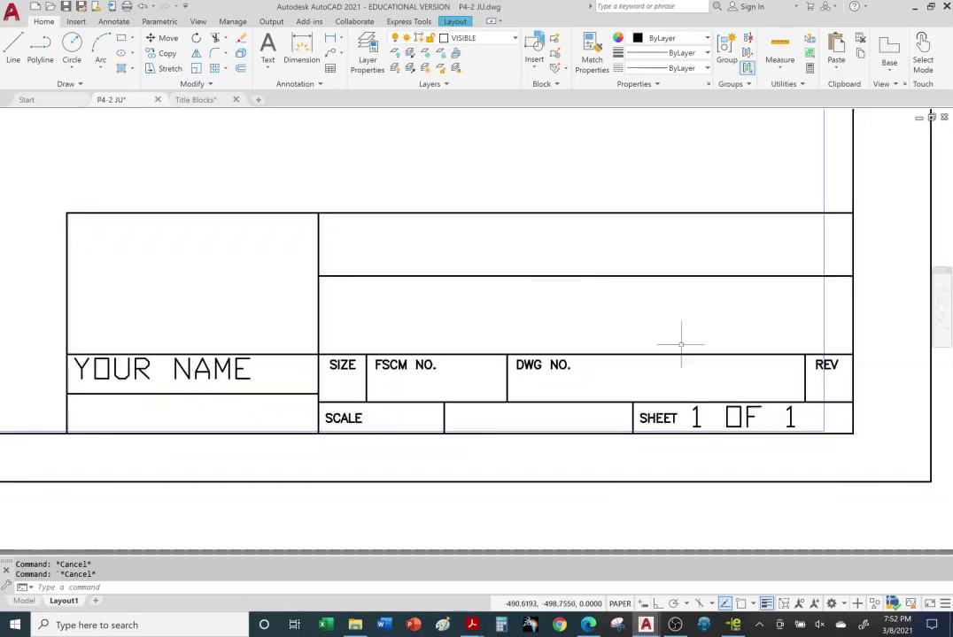
scroll(592, 316, "down", 2)
scroll(592, 316, "up", 2)
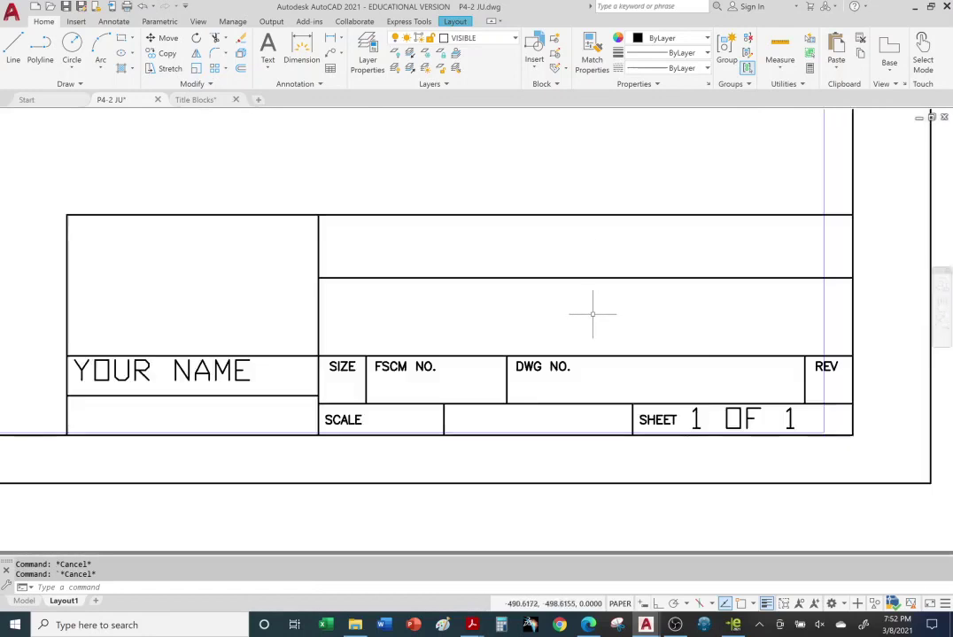
scroll(574, 308, "down", 4)
middle_click_drag(517, 274, 580, 355)
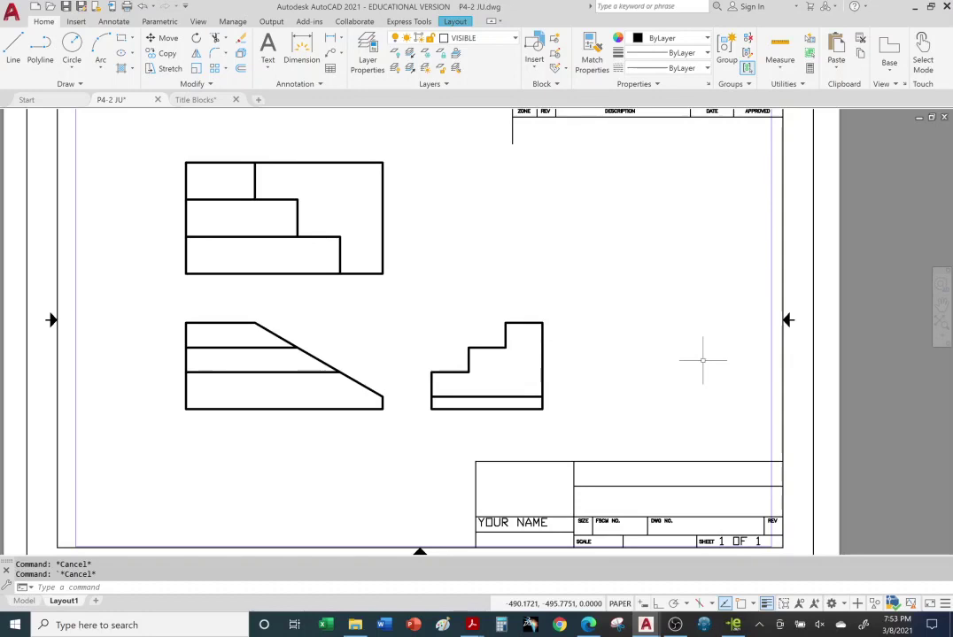
middle_click_drag(786, 476, 710, 348)
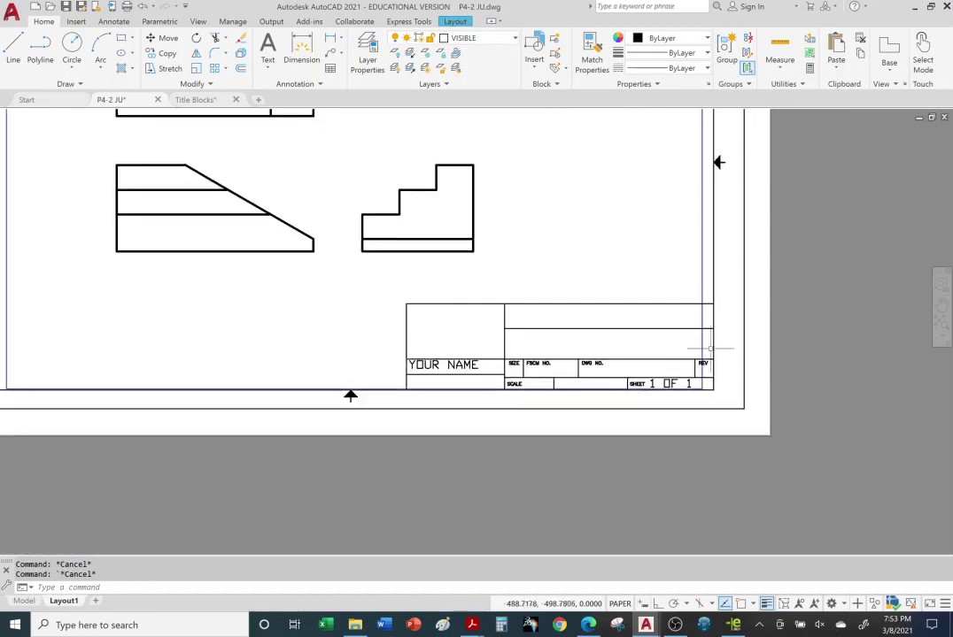
scroll(710, 348, "up", 8)
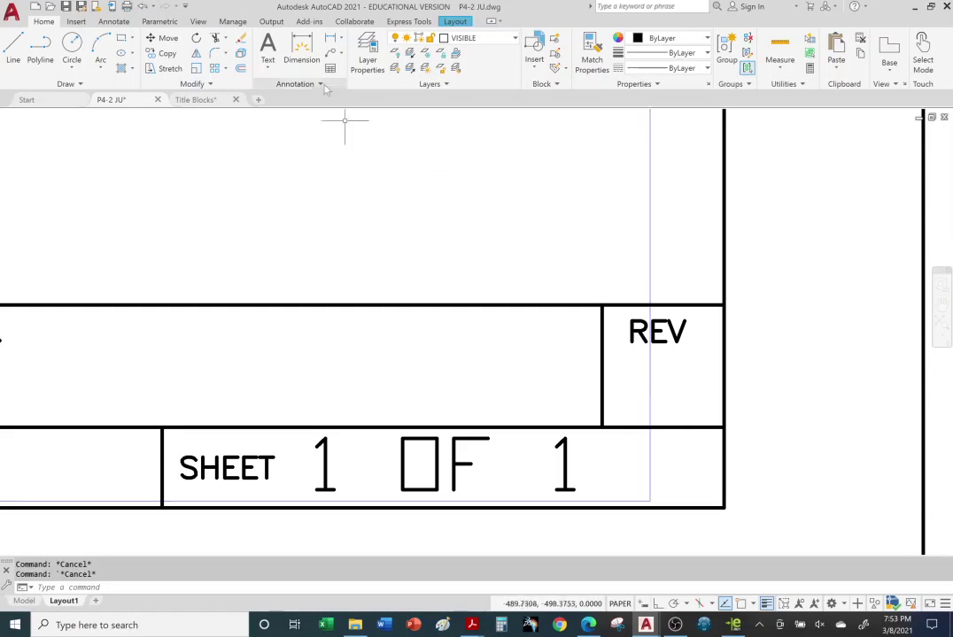
left_click(269, 49)
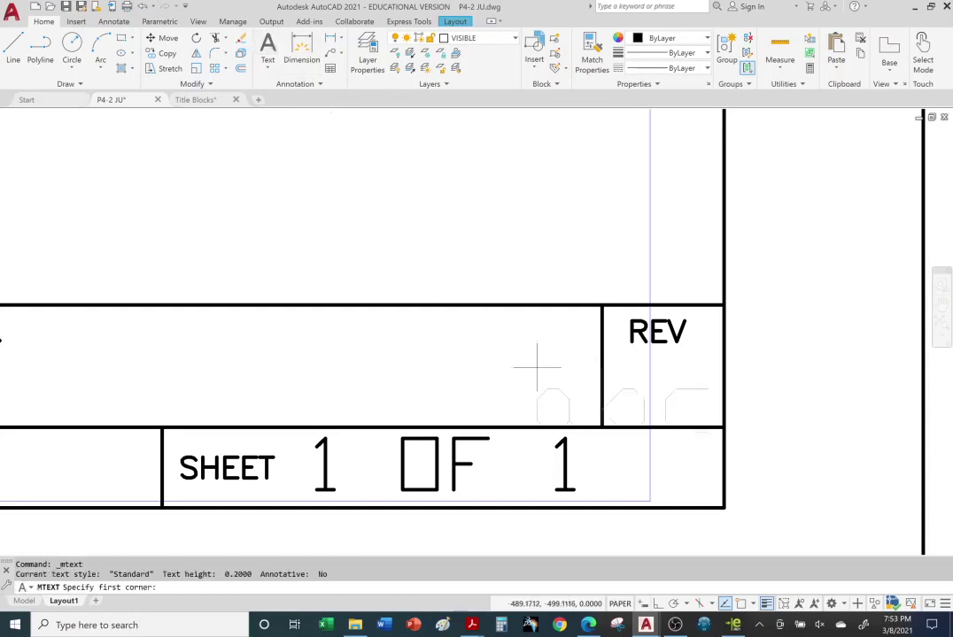
left_click(626, 346)
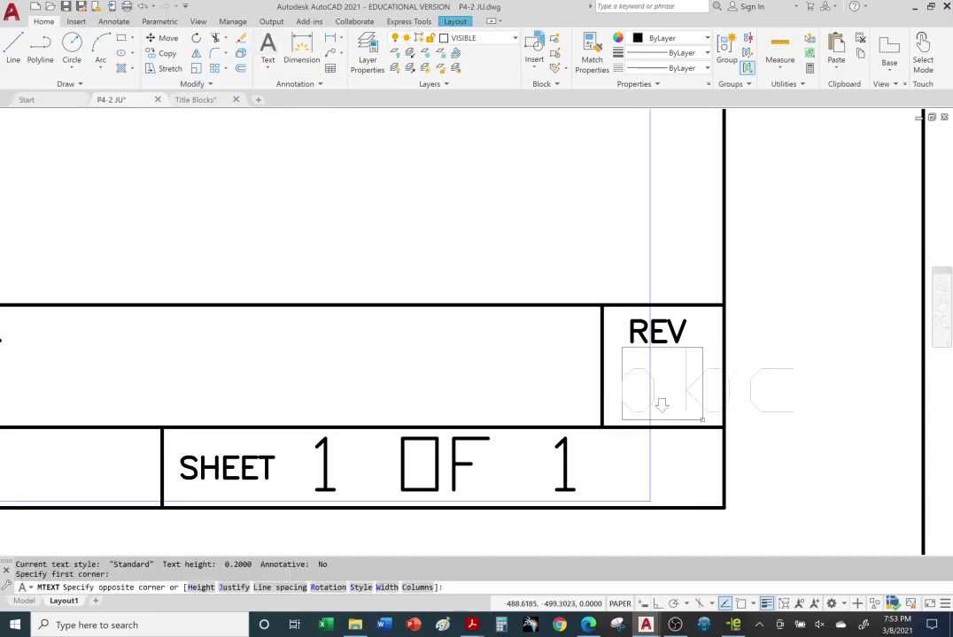
left_click(701, 423)
type("A")
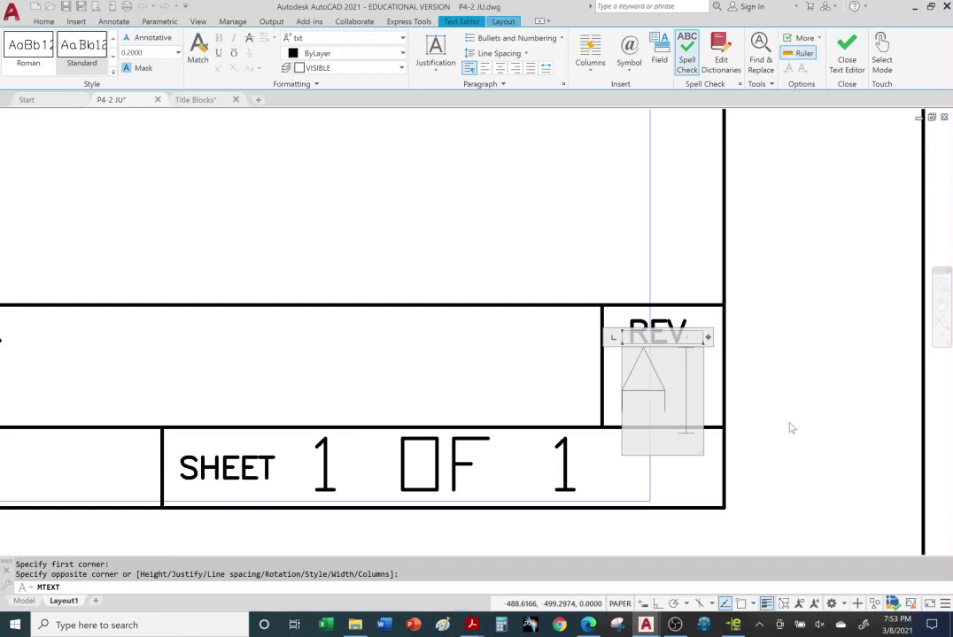
left_click(798, 473)
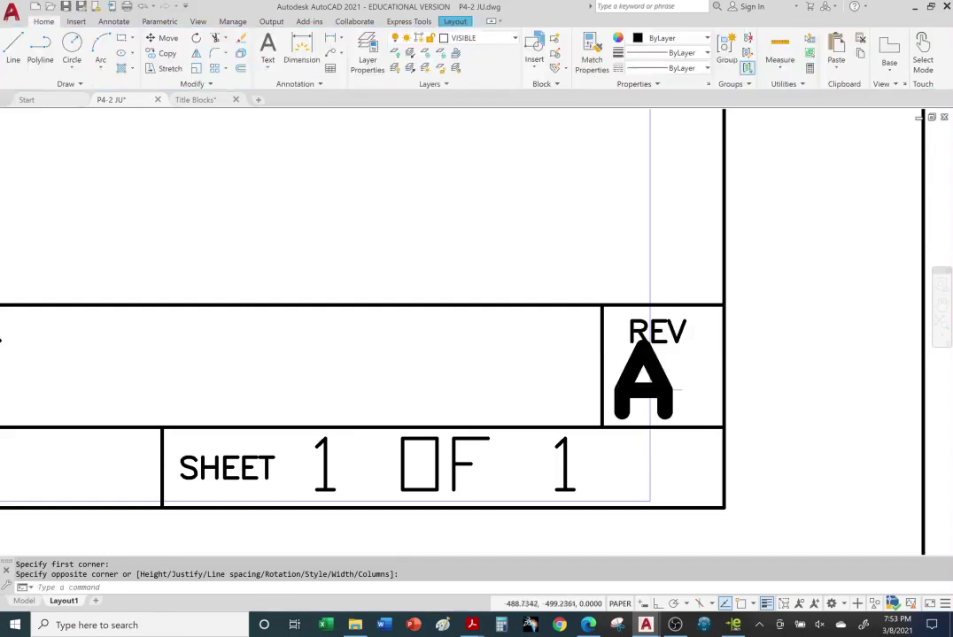
- Move the letter A in the REV cell to the TEXT layer and deselect it
left_click(643, 381)
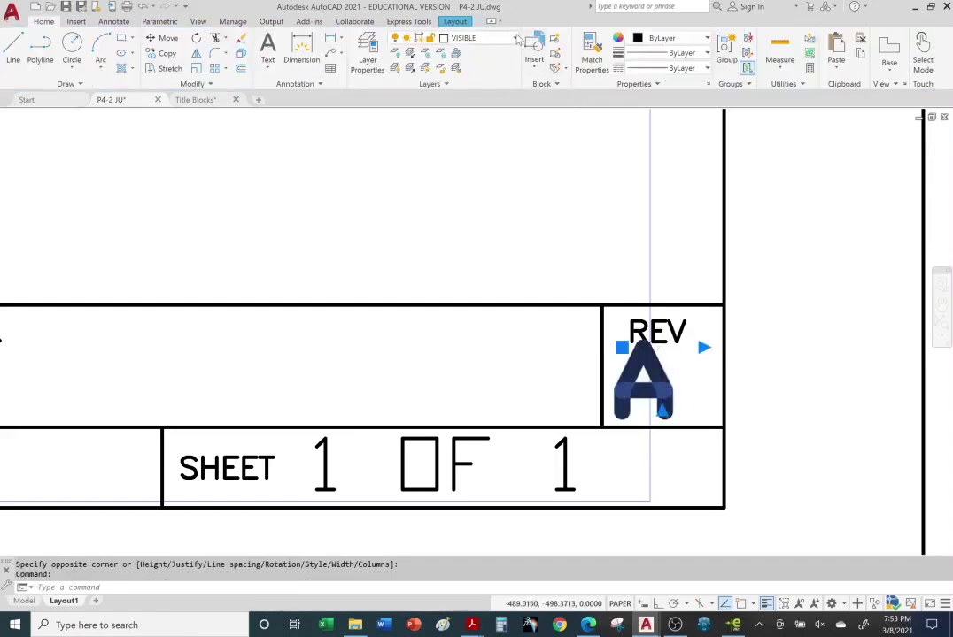
left_click(482, 38)
left_click(464, 115)
left_click(843, 391)
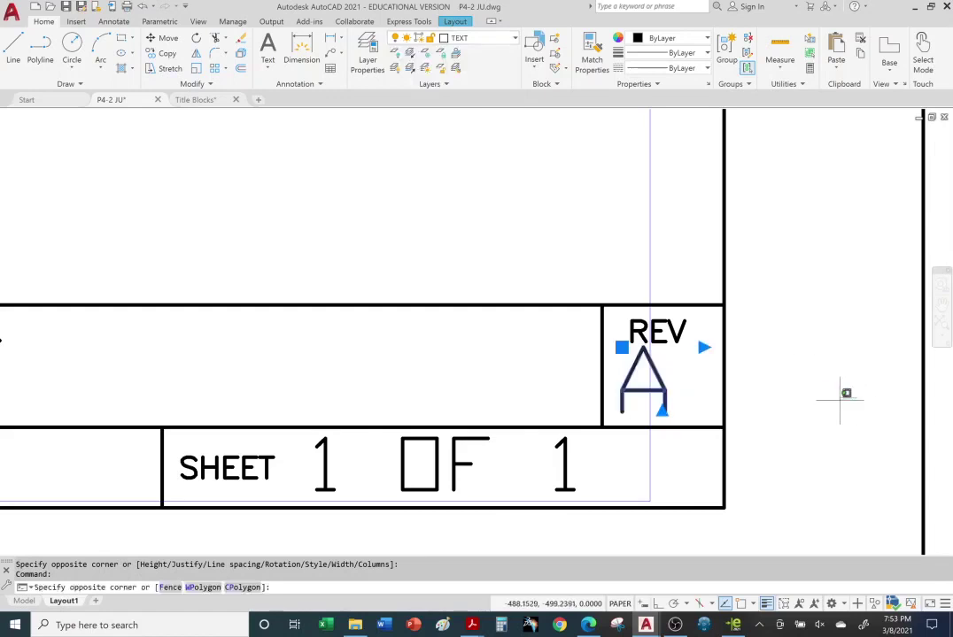
key("Escape")
key("Escape")
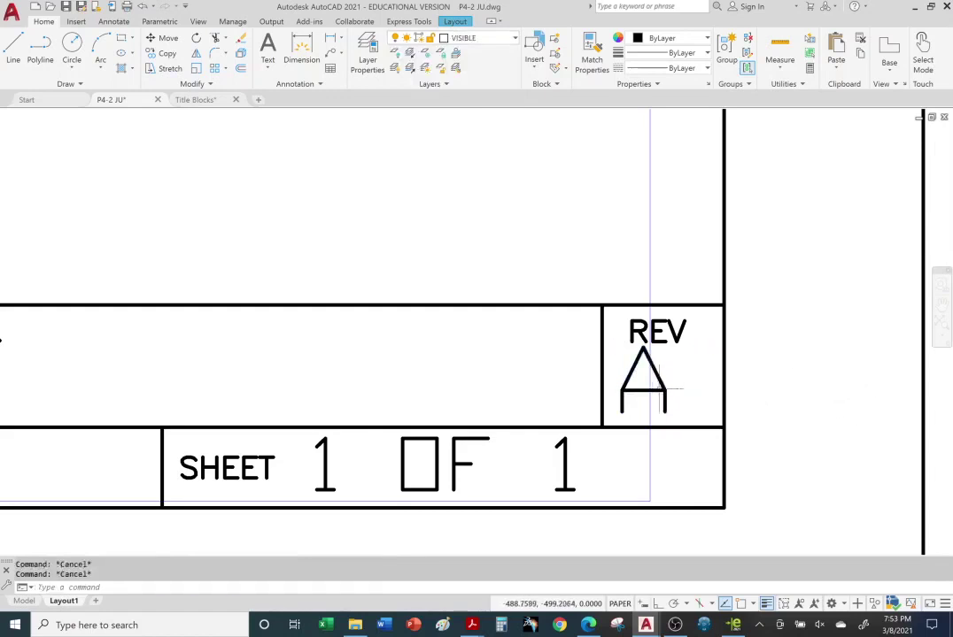
- Set the height of the letter A in the REV cell to 0.16 and finish editing it
left_click(670, 388)
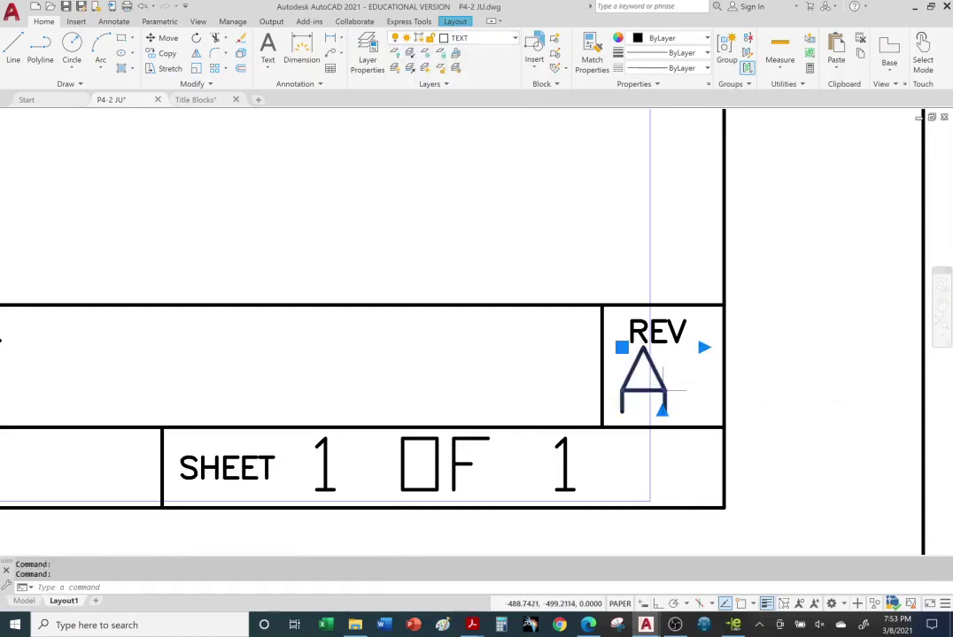
double_click(630, 381)
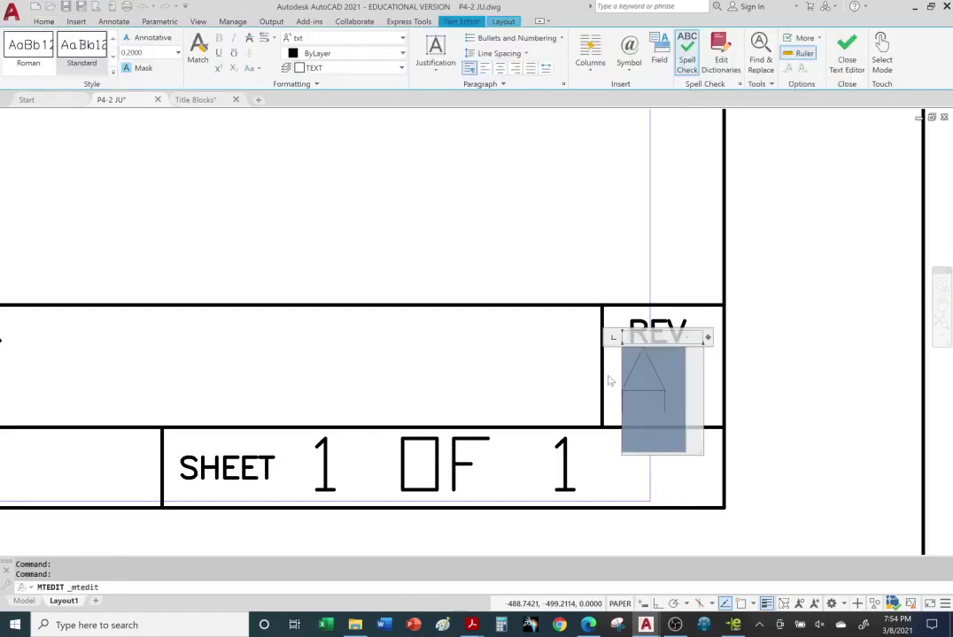
left_click(146, 52)
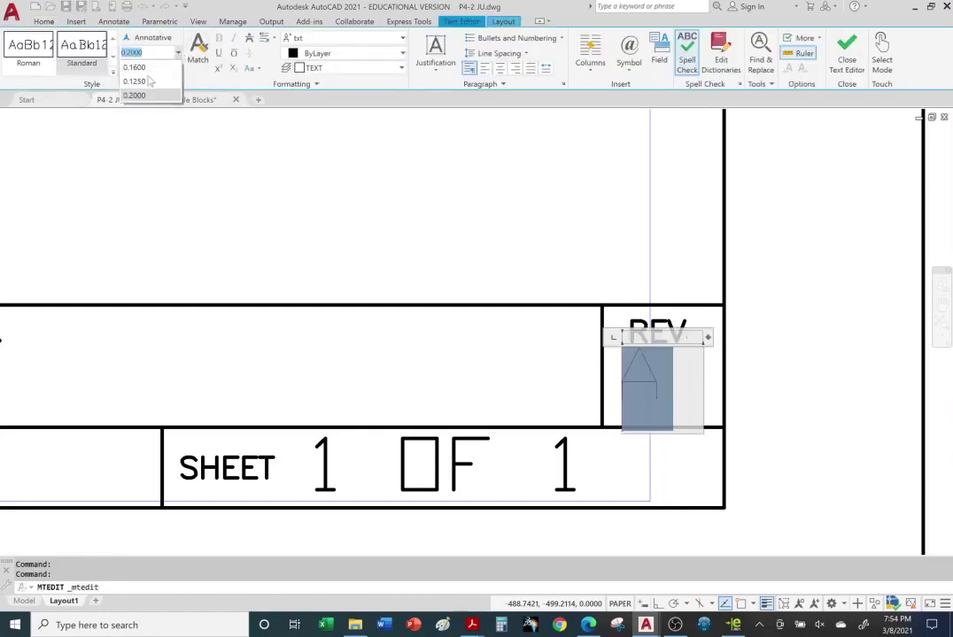
key("Escape")
key("Escape")
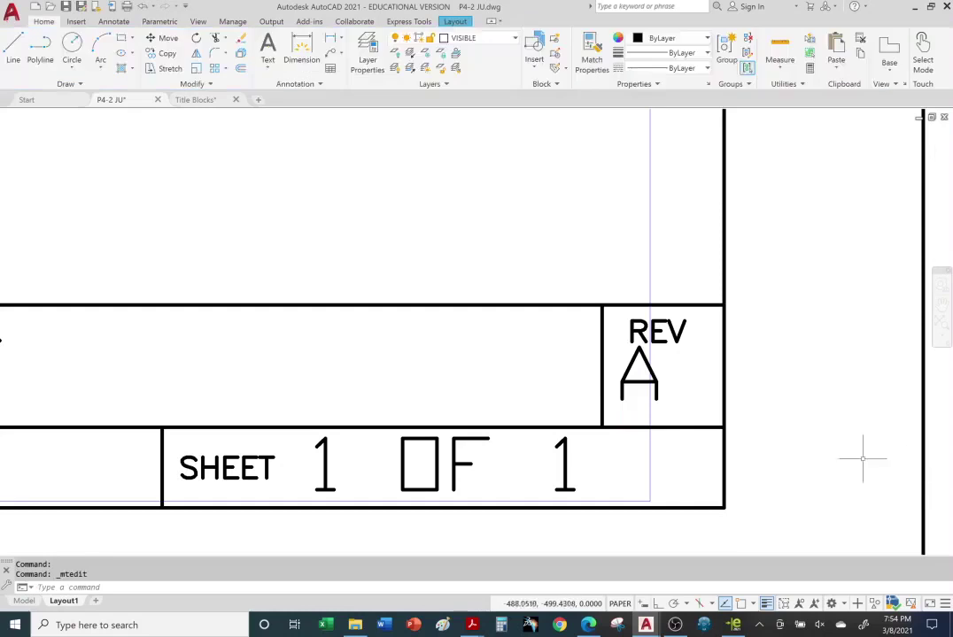
- Shift the letter A slightly right and down to centre it under the REV label, then deselect it
left_click(639, 376)
left_click(622, 348)
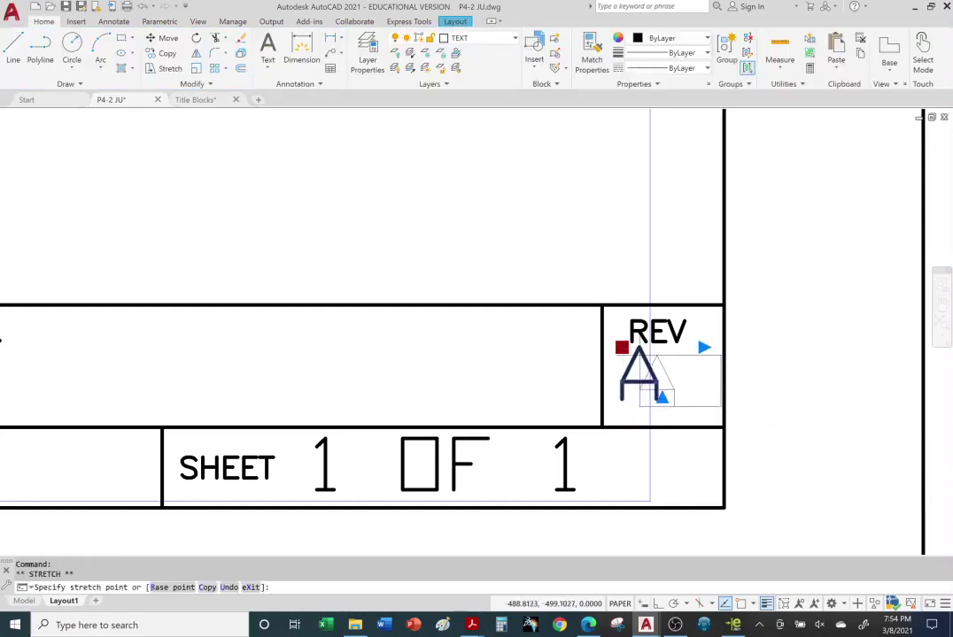
key("Escape")
key("Escape")
scroll(800, 421, "up", 1)
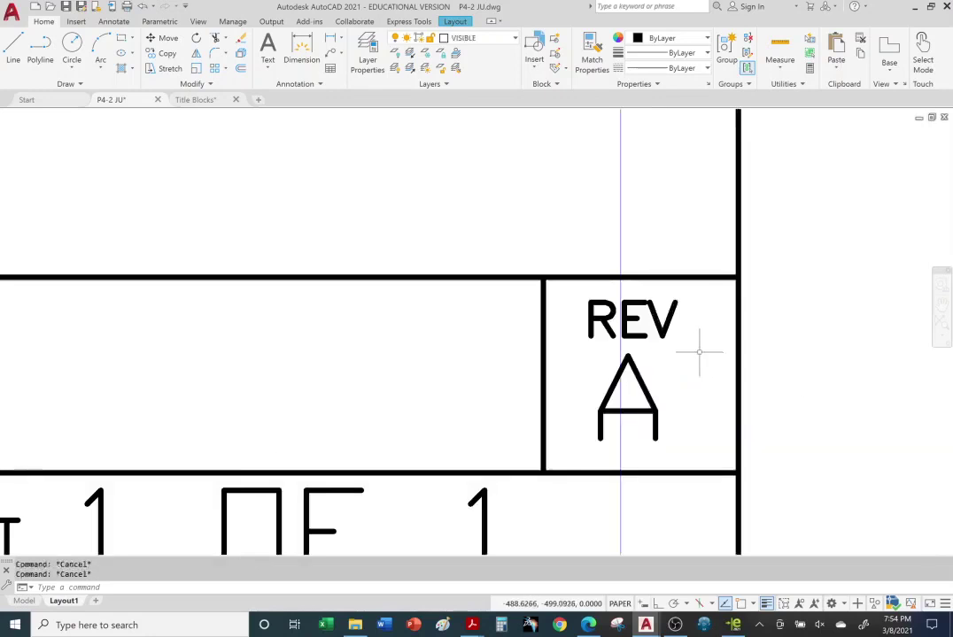
- Review the overall sheet with its three views, then examine the REV and SHEET cells of the title block
scroll(701, 345, "down", 4)
scroll(432, 243, "down", 2)
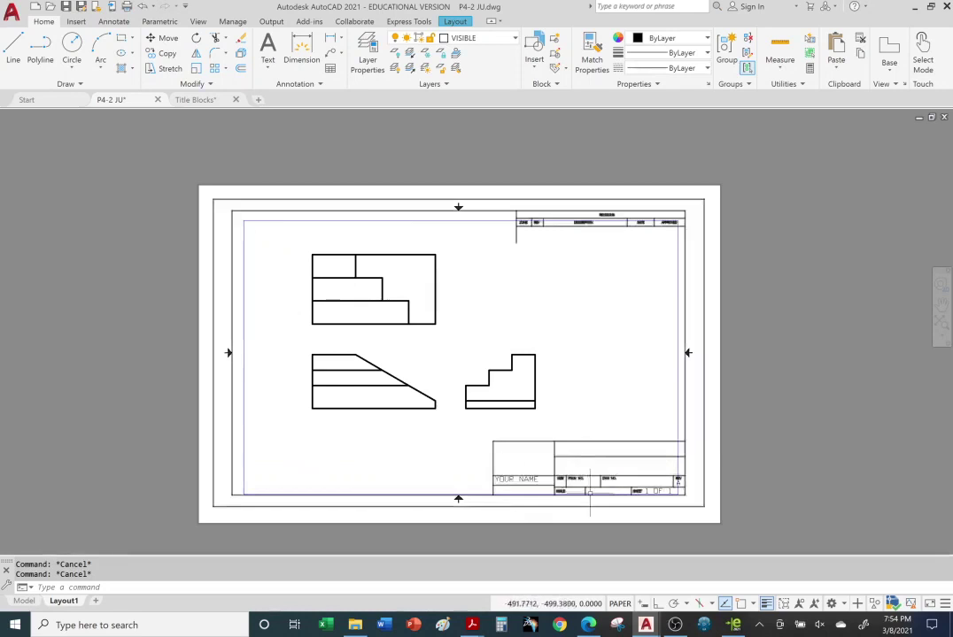
middle_click_drag(557, 470, 549, 449)
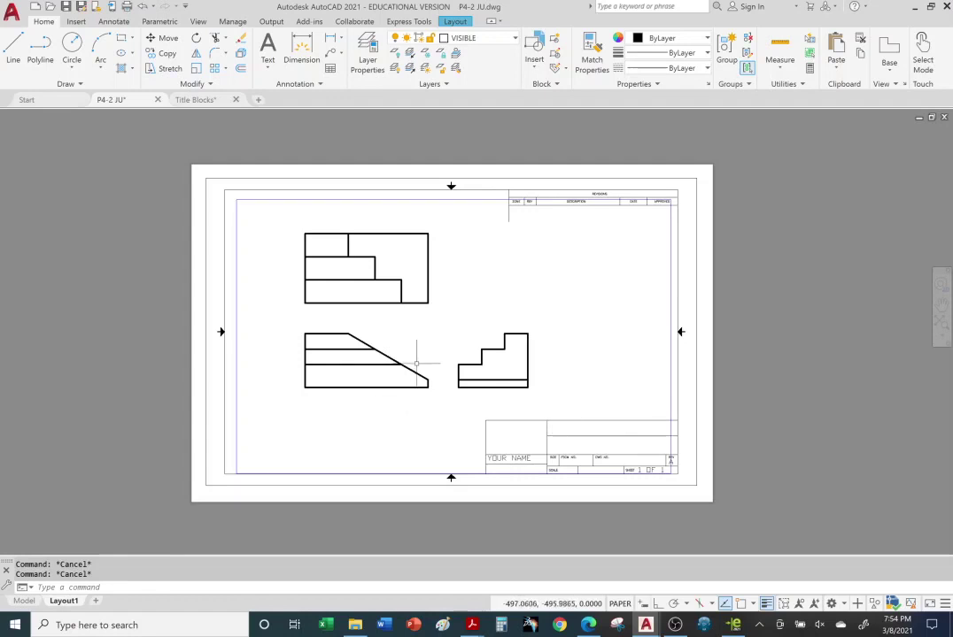
scroll(416, 349, "down", 1)
scroll(414, 350, "up", 1)
scroll(415, 351, "up", 2)
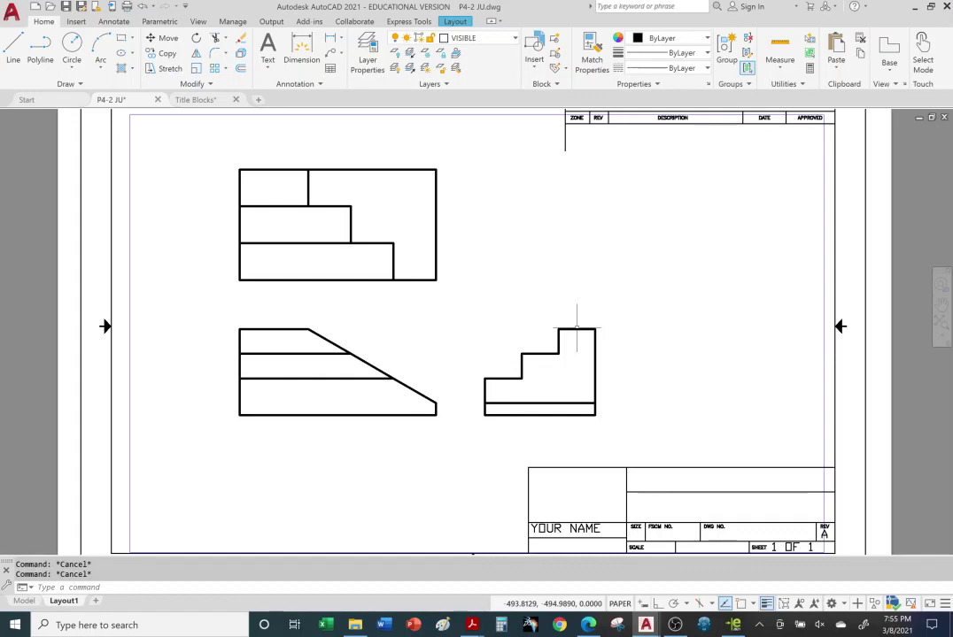
middle_click_drag(606, 354, 567, 336)
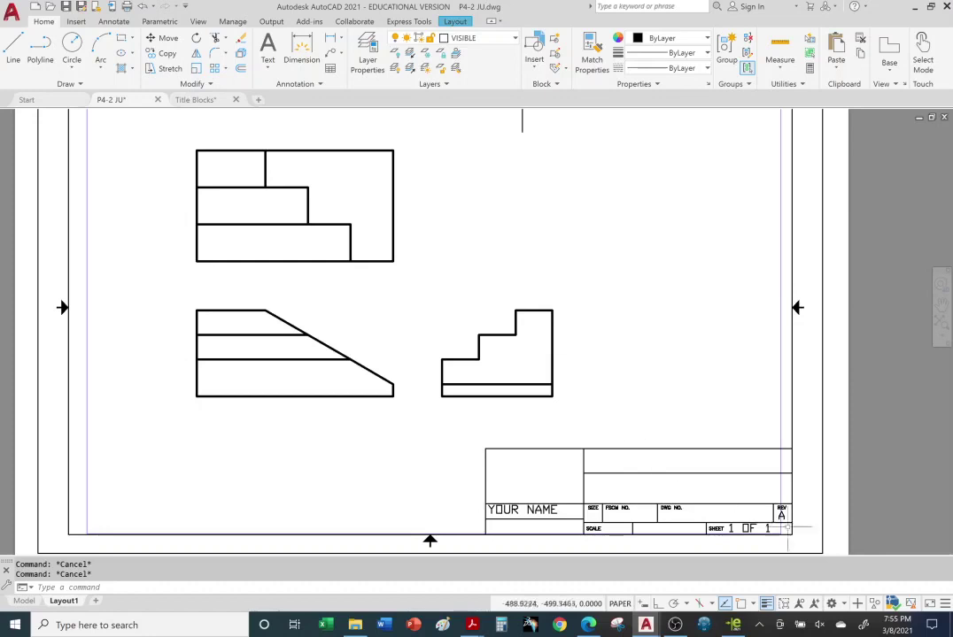
scroll(793, 522, "down", 2)
scroll(774, 522, "up", 10)
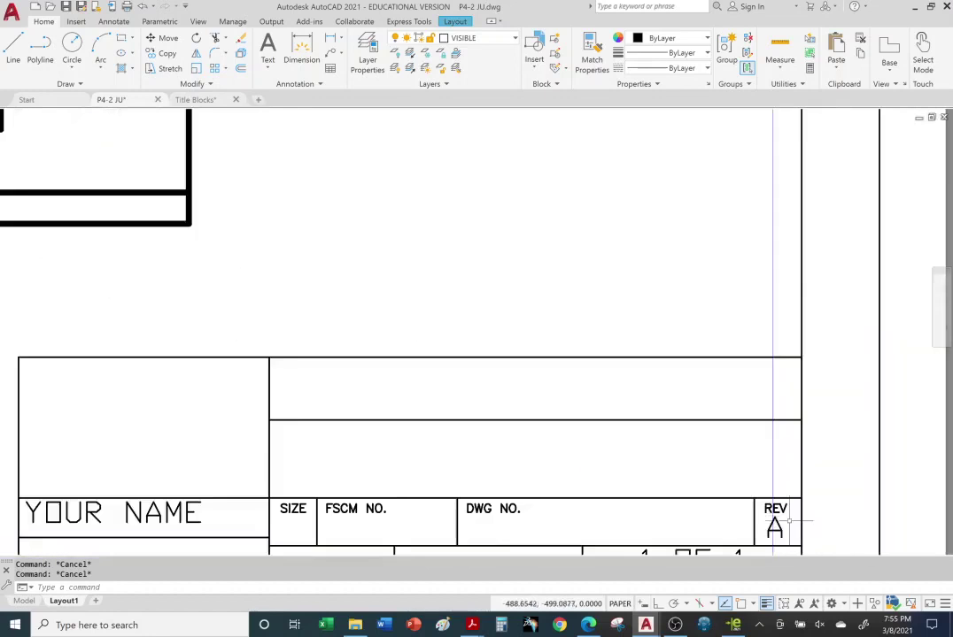
middle_click_drag(744, 523, 672, 358)
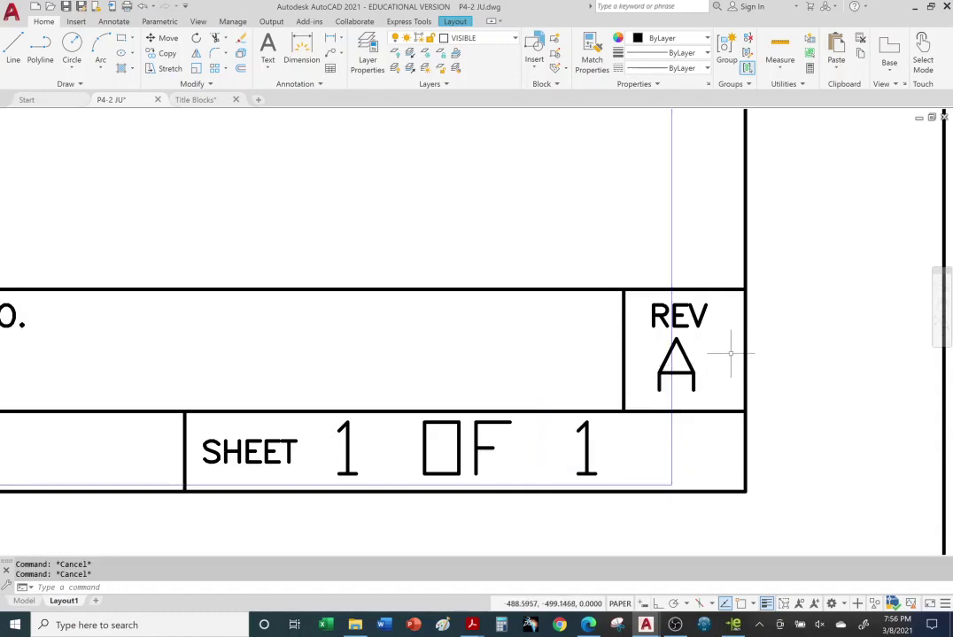
scroll(668, 344, "down", 2)
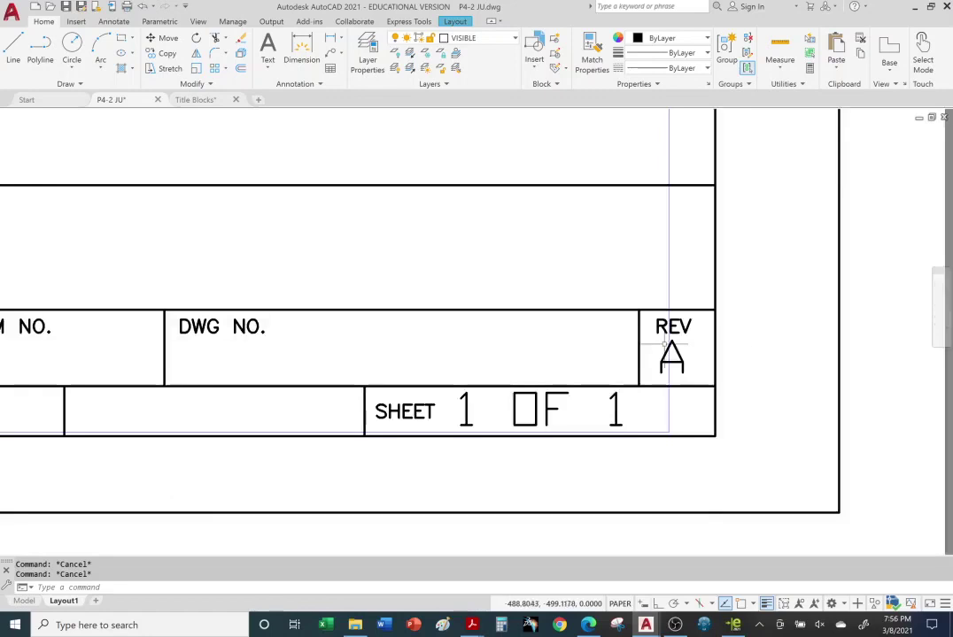
- Add multiline text beneath the revisions headings, spanning from REV to APPROVED and reading "A INITIAL RELAEASE"
scroll(668, 345, "down", 2)
middle_click_drag(616, 219, 562, 208)
scroll(570, 372, "up", 3)
middle_click_drag(570, 372, 564, 187)
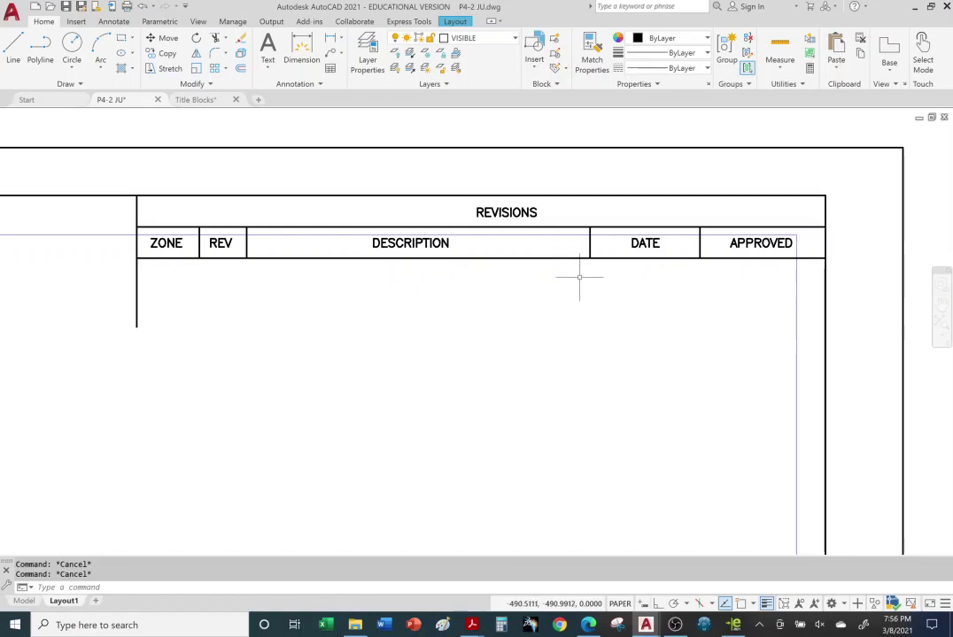
left_click(267, 49)
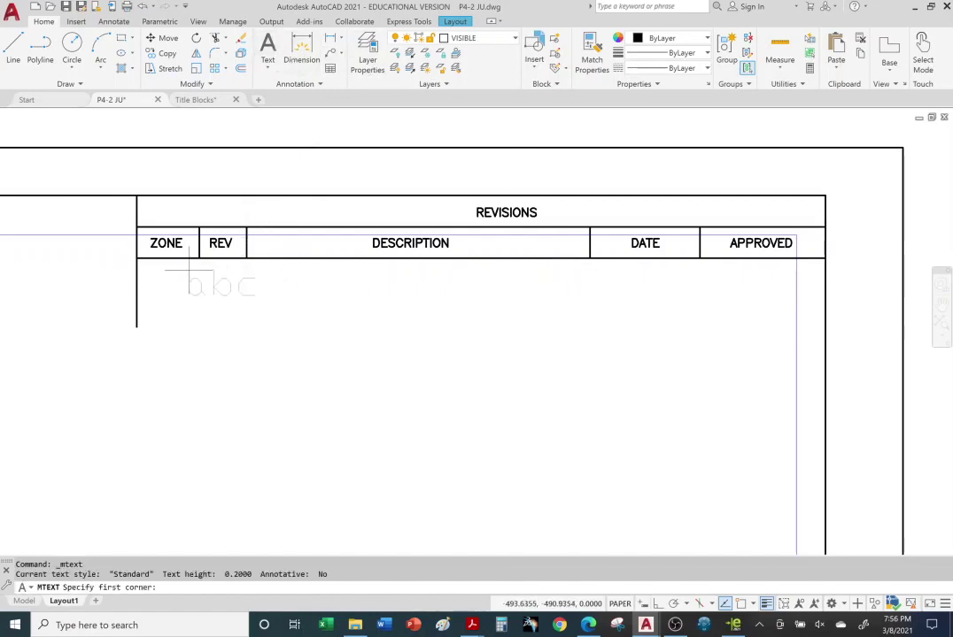
left_click(203, 267)
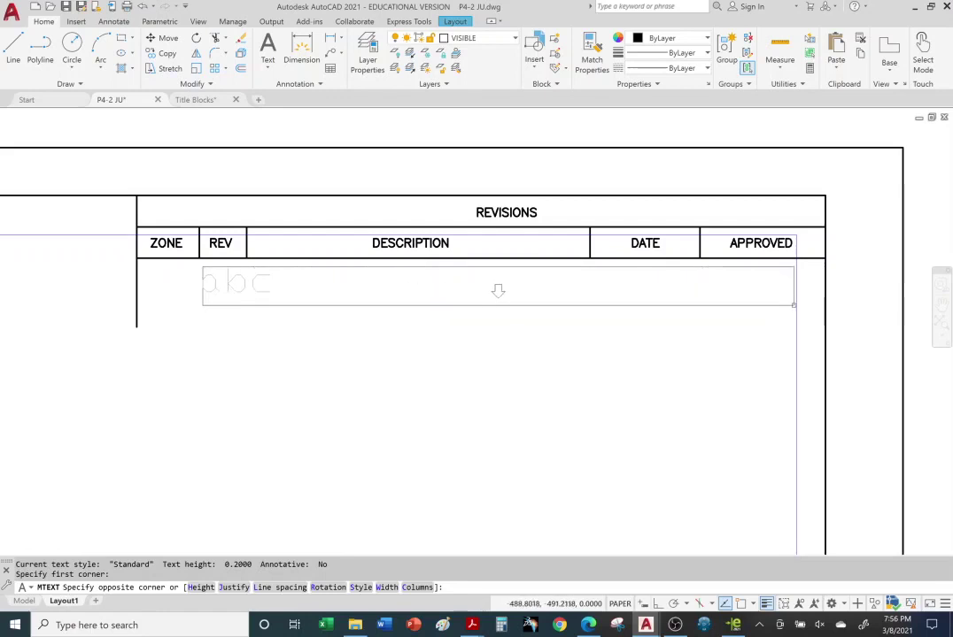
left_click(808, 307)
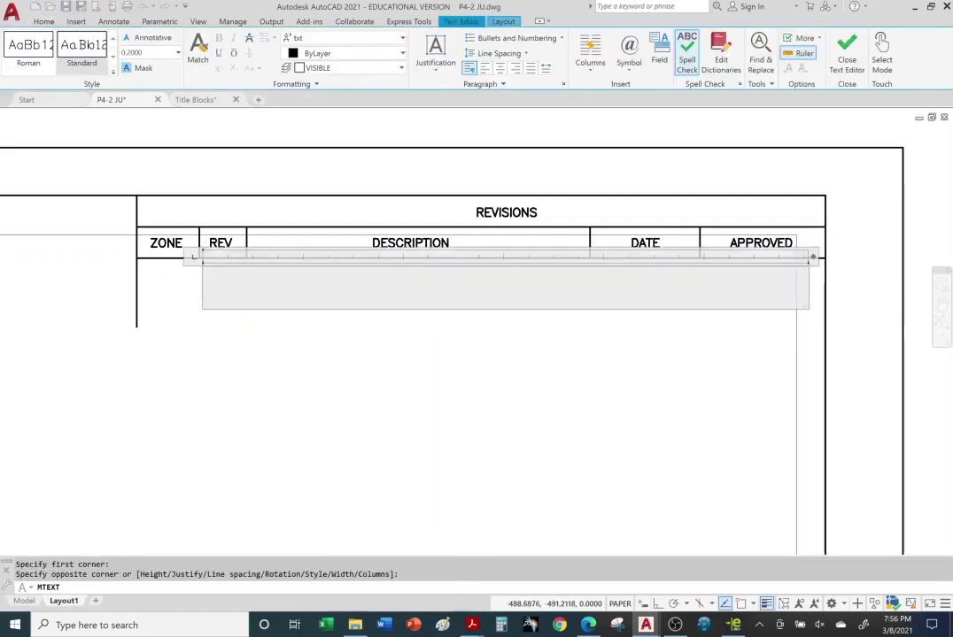
type("A   ")
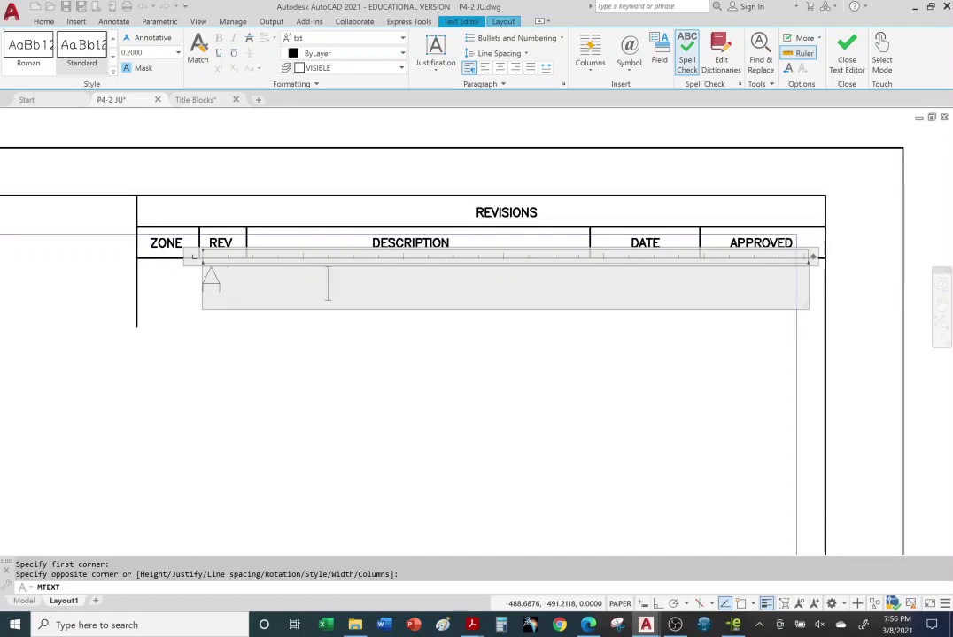
type("INITIAL RELA")
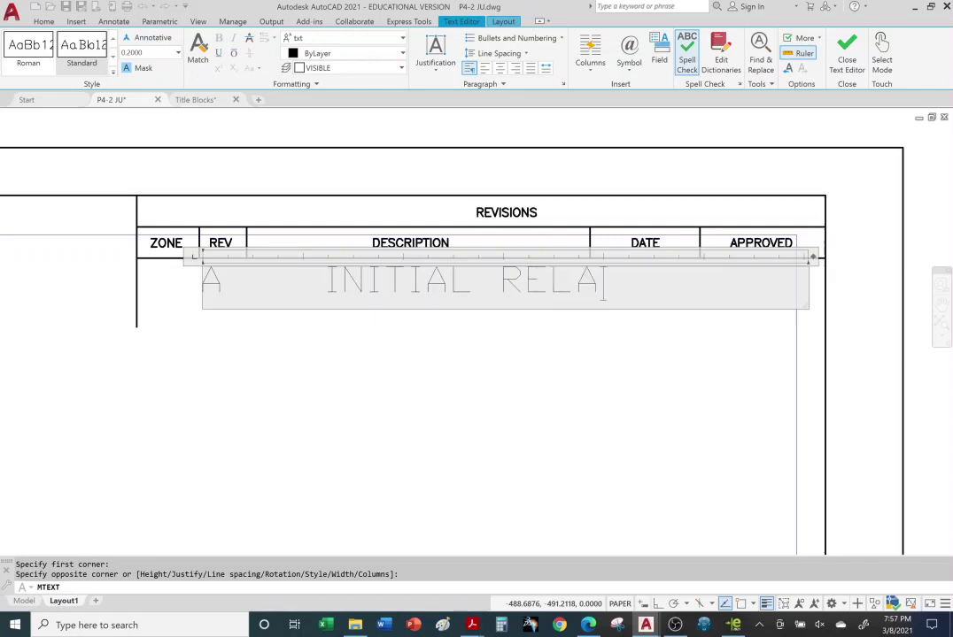
key("BackSpace")
type("EASE")
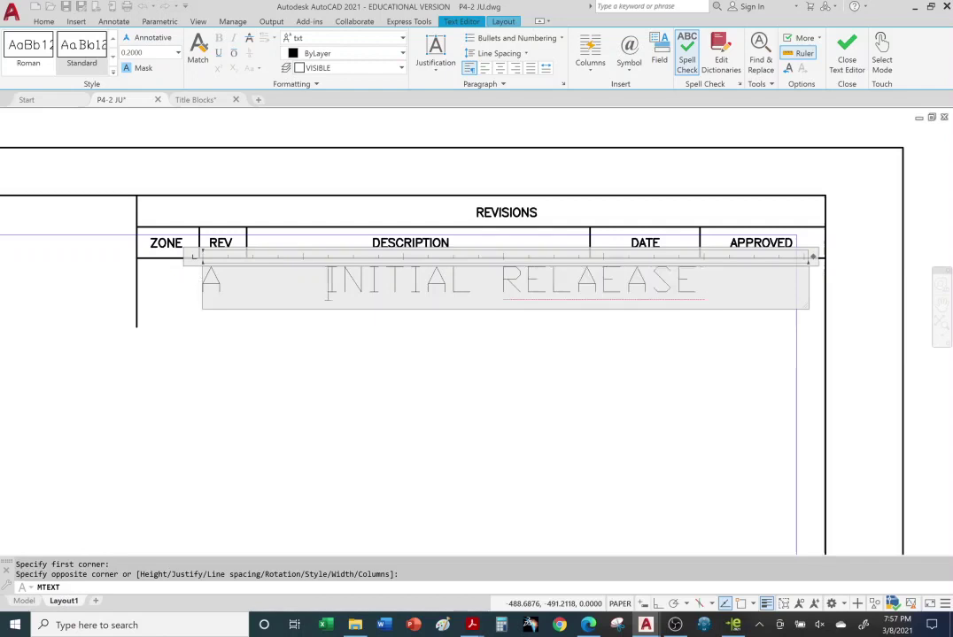
- Tighten the gap after the letter A and set the height of the whole revision entry to 0.16
key("BackSpace")
key("BackSpace")
key("BackSpace")
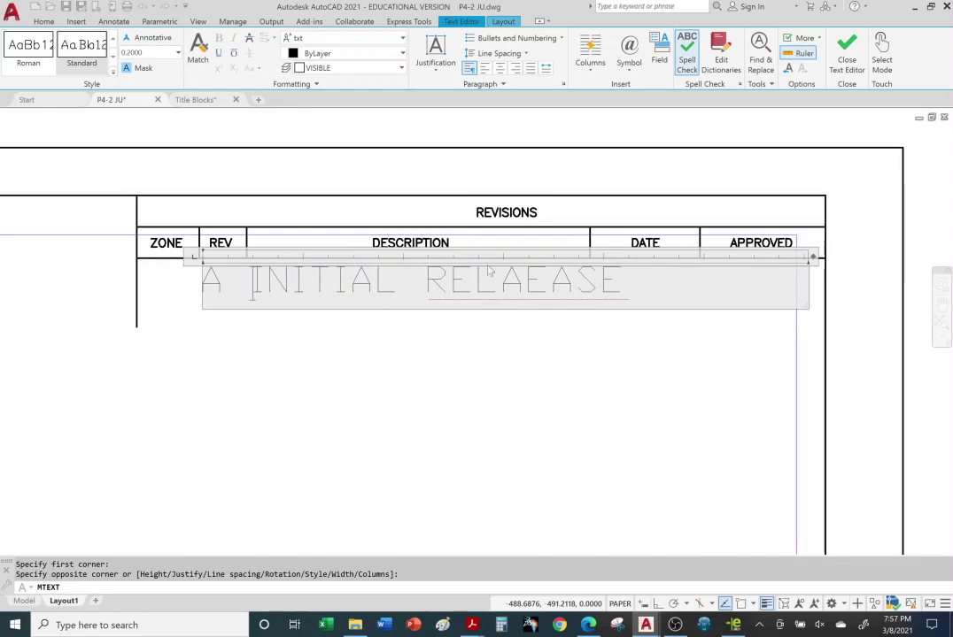
left_click_drag(628, 281, 376, 281)
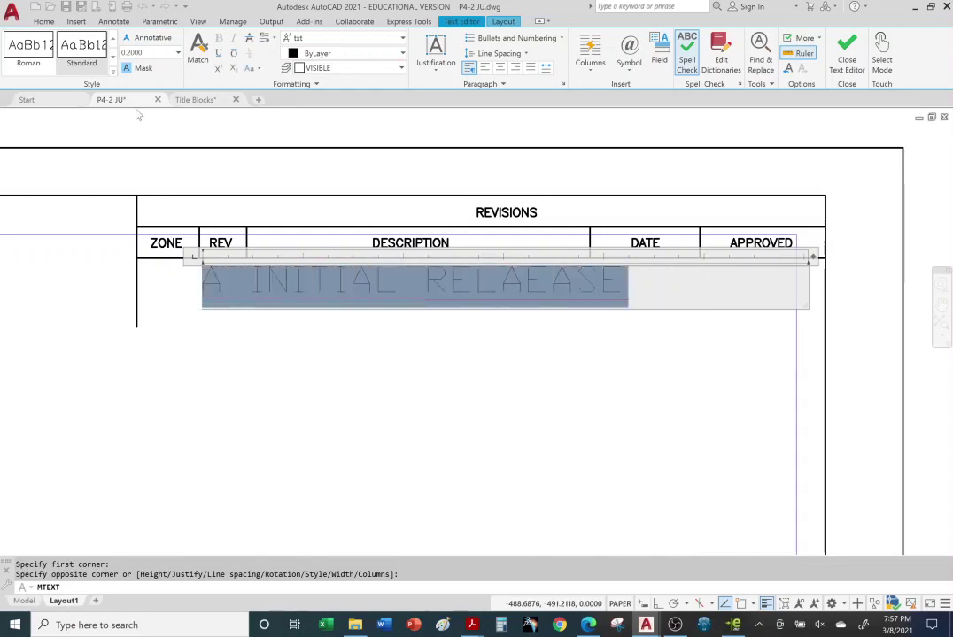
left_click(150, 52)
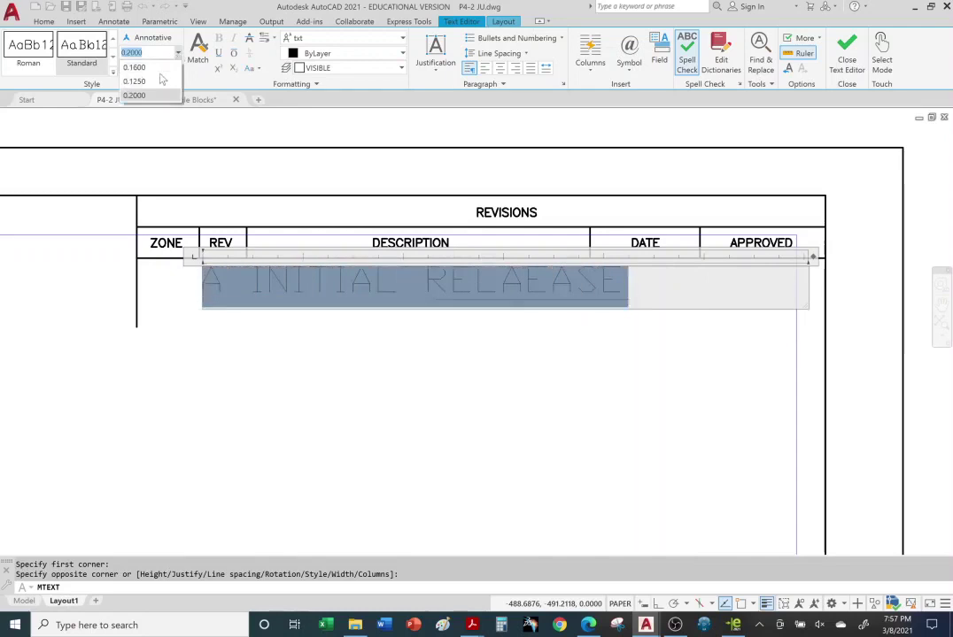
left_click(135, 67)
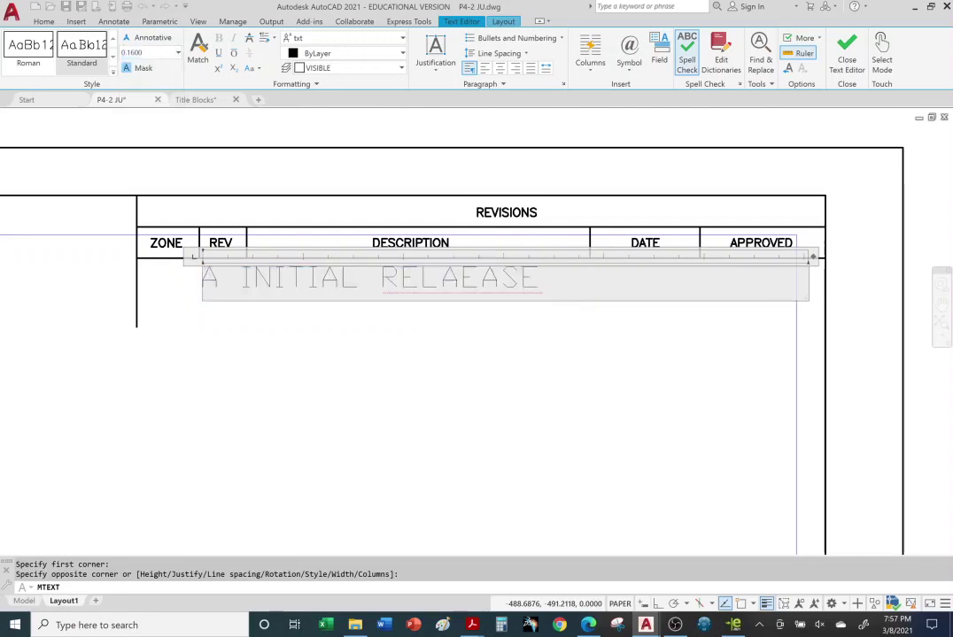
- Align INITIAL RELAEASE under DESCRIPTION, append an unstacked 00/00 date and the approval initials F.L., and finish editing the revision entry
type("E")
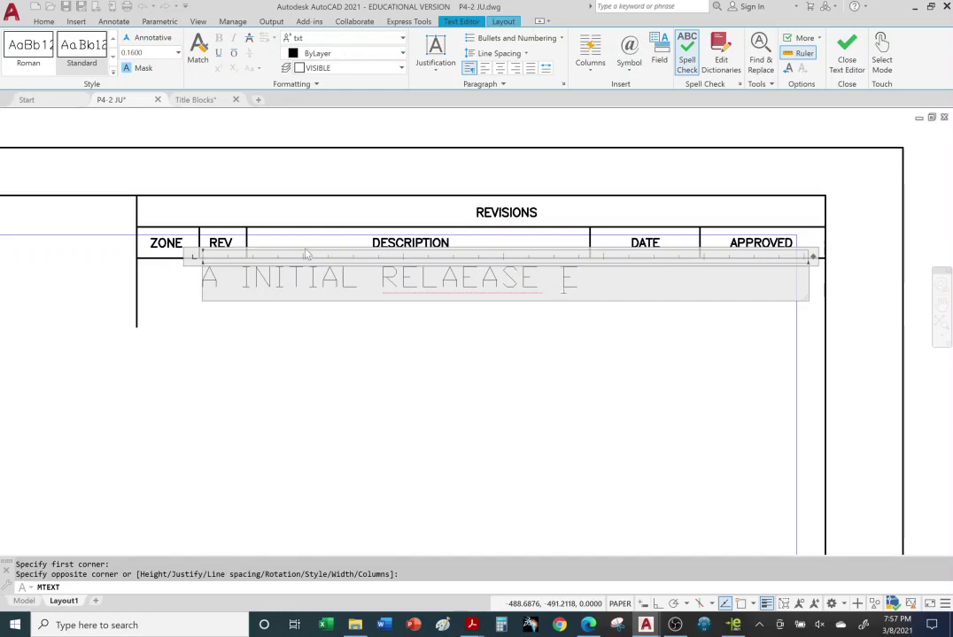
left_click(243, 280)
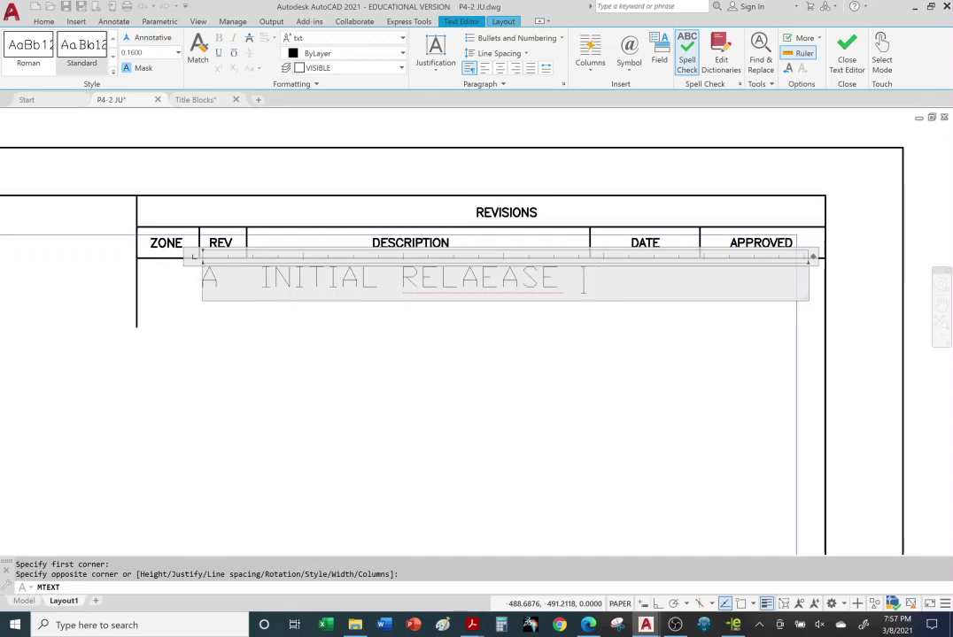
type("00/00")
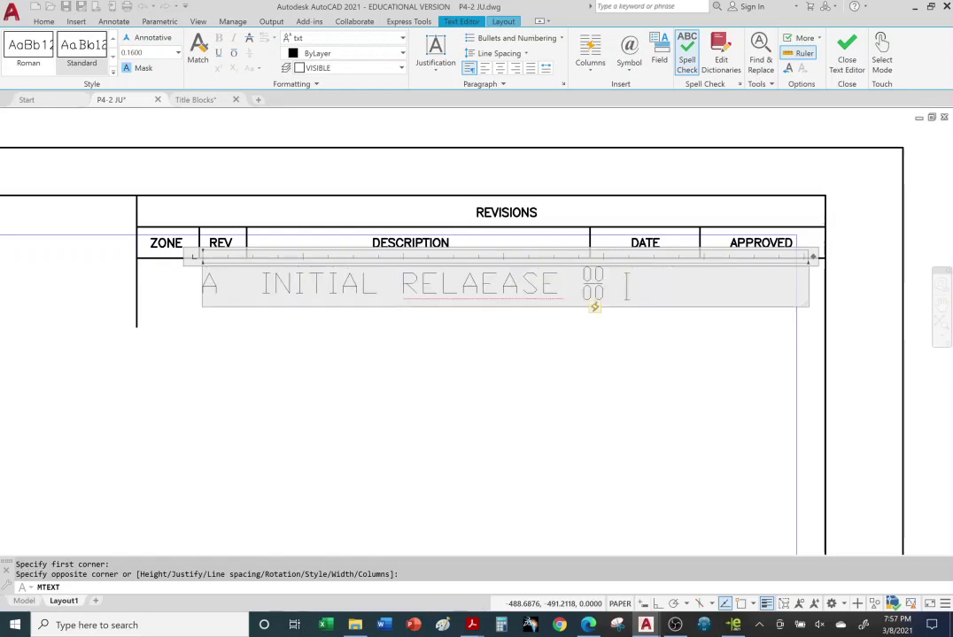
key("ctrl+z")
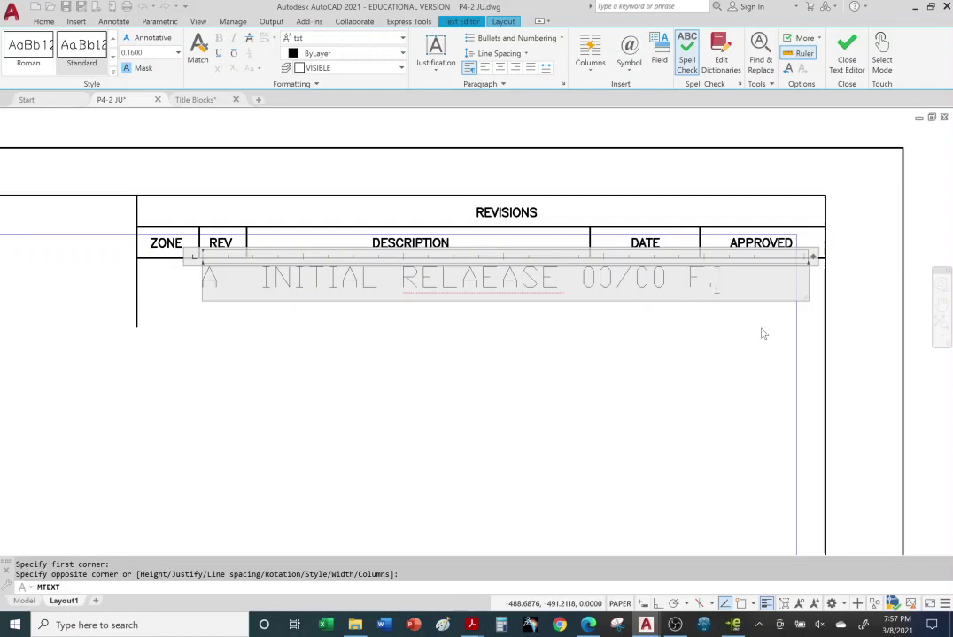
type(".L.")
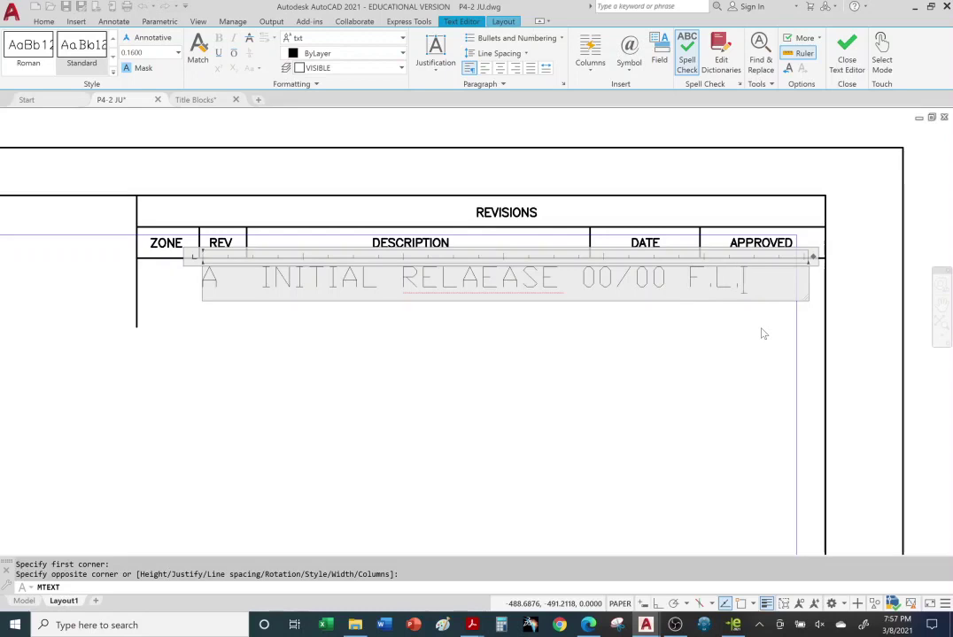
left_click(849, 333)
- Try to move the revision entry to the Title Block layer
left_click(480, 252)
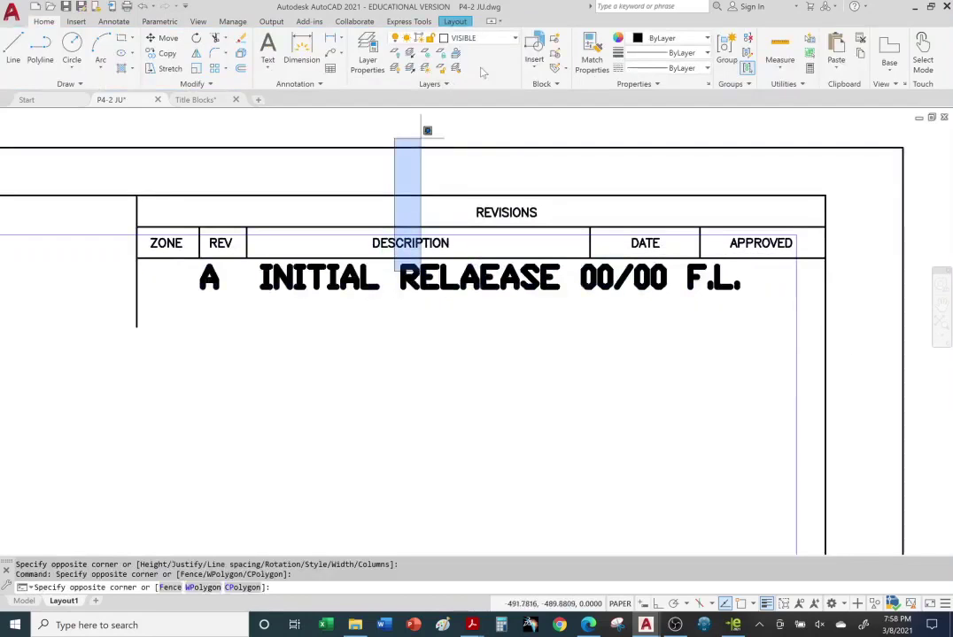
left_click(485, 38)
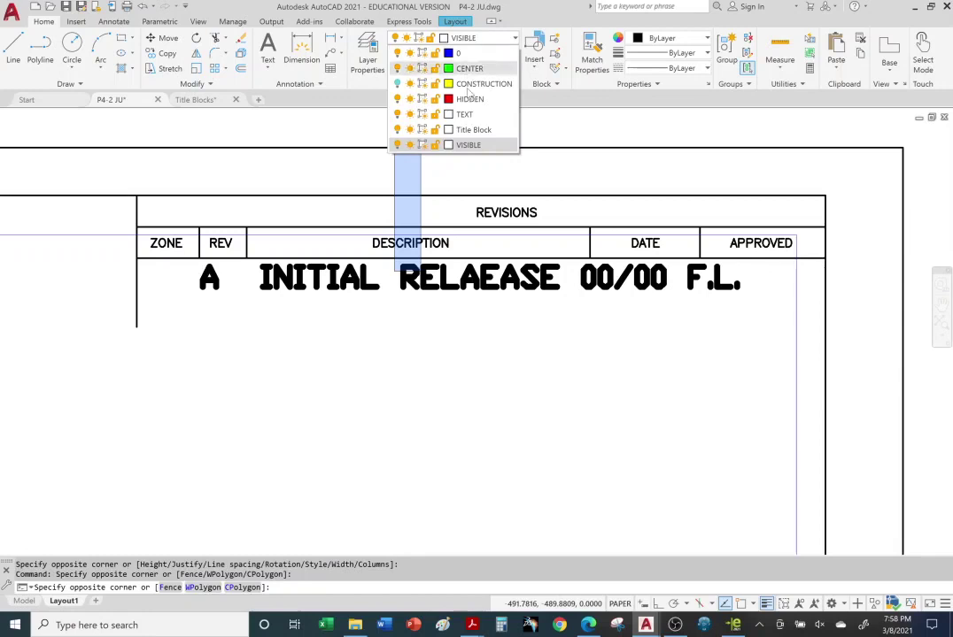
left_click(474, 129)
left_click(360, 347)
key("Escape")
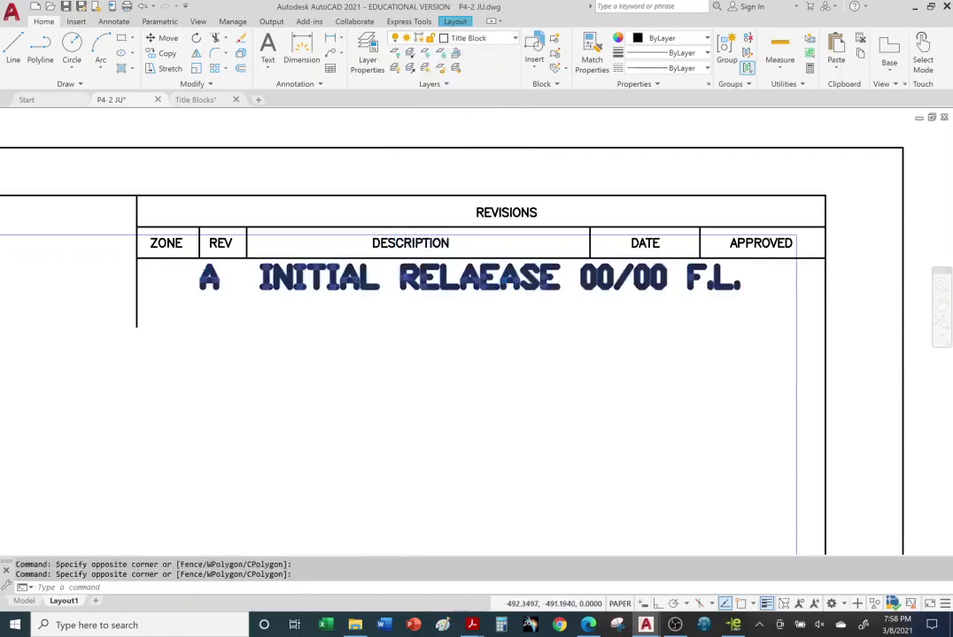
- Make TEXT the current layer, move the revision entry to the TEXT layer and deselect it
left_click(493, 41)
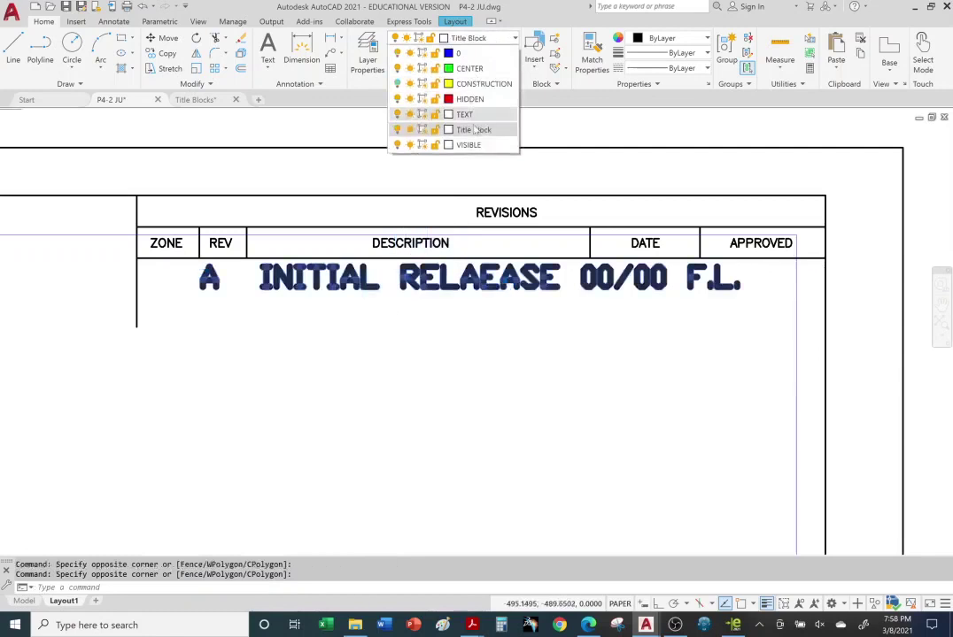
left_click(418, 134)
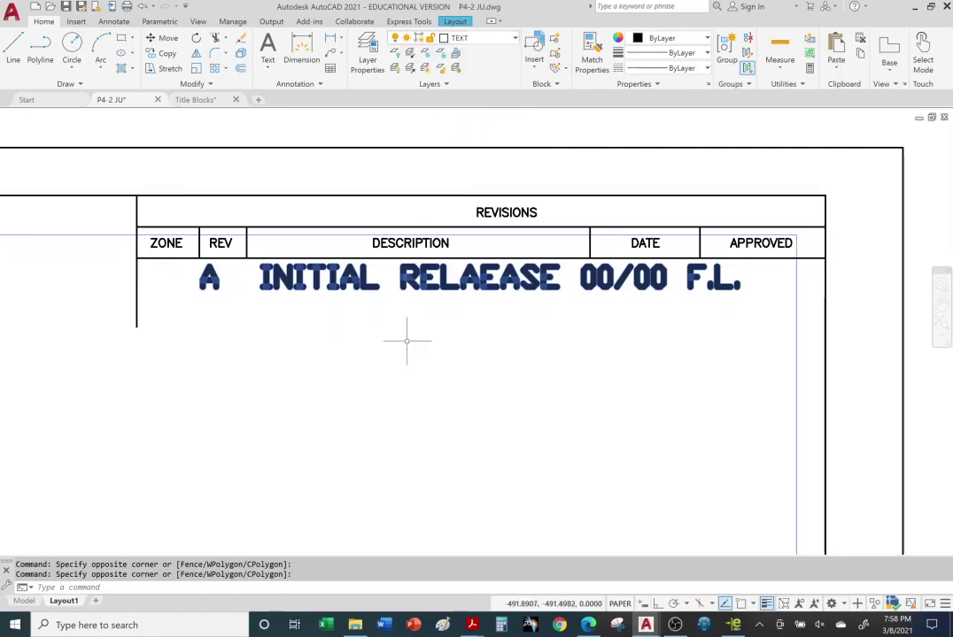
left_click(478, 282)
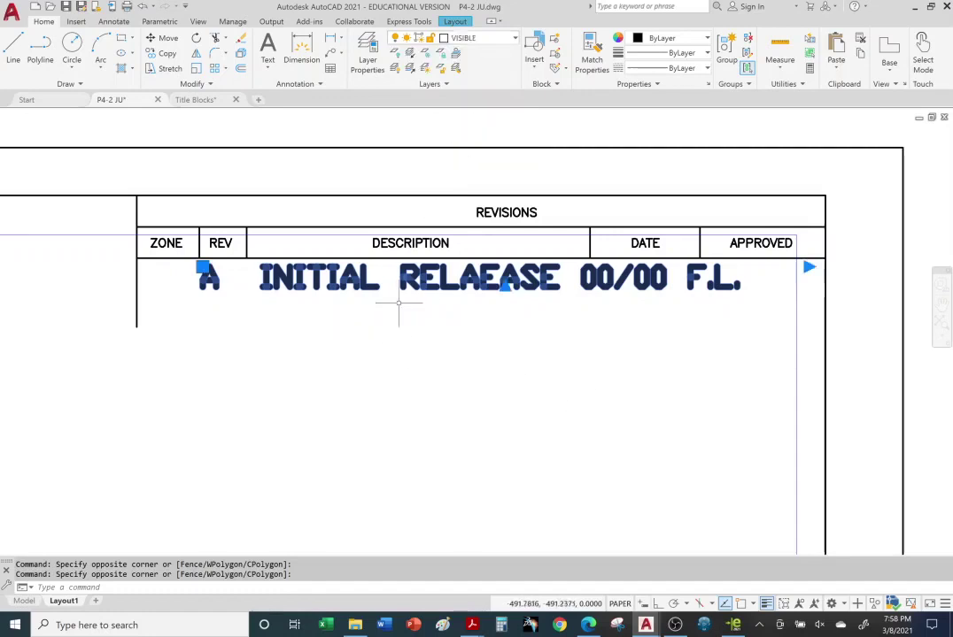
left_click(499, 41)
left_click(398, 103)
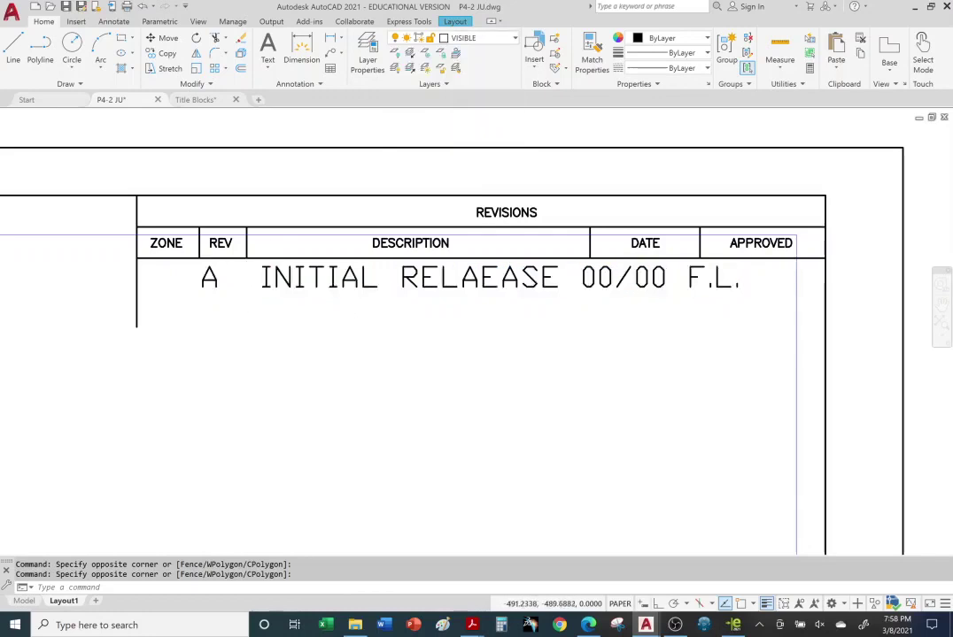
left_click(405, 277)
key("Escape")
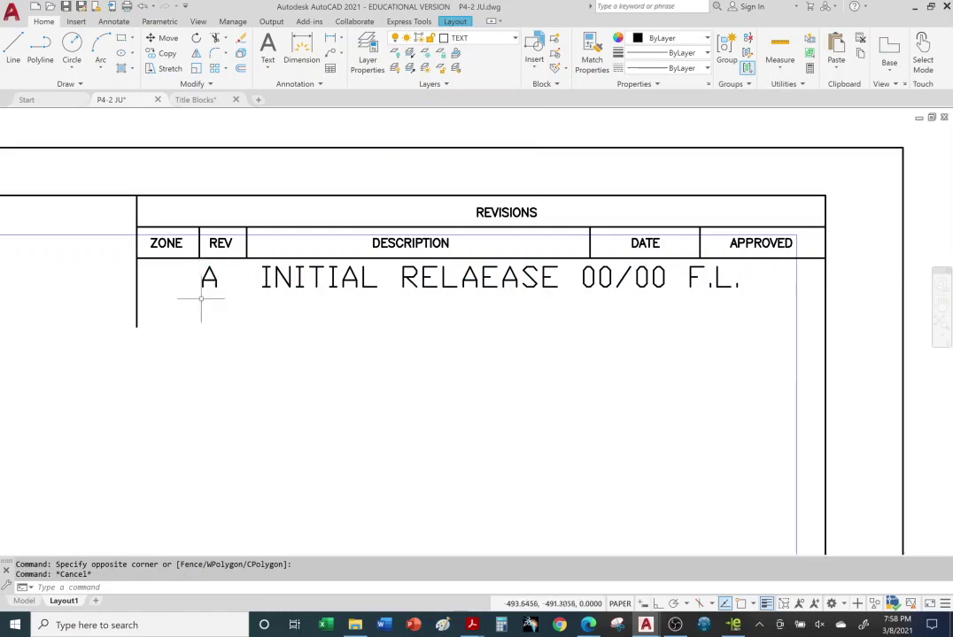
- Shift the revision entry slightly right so the letter A sits centred under REV, then deselect it
left_click(207, 277)
left_click(203, 267)
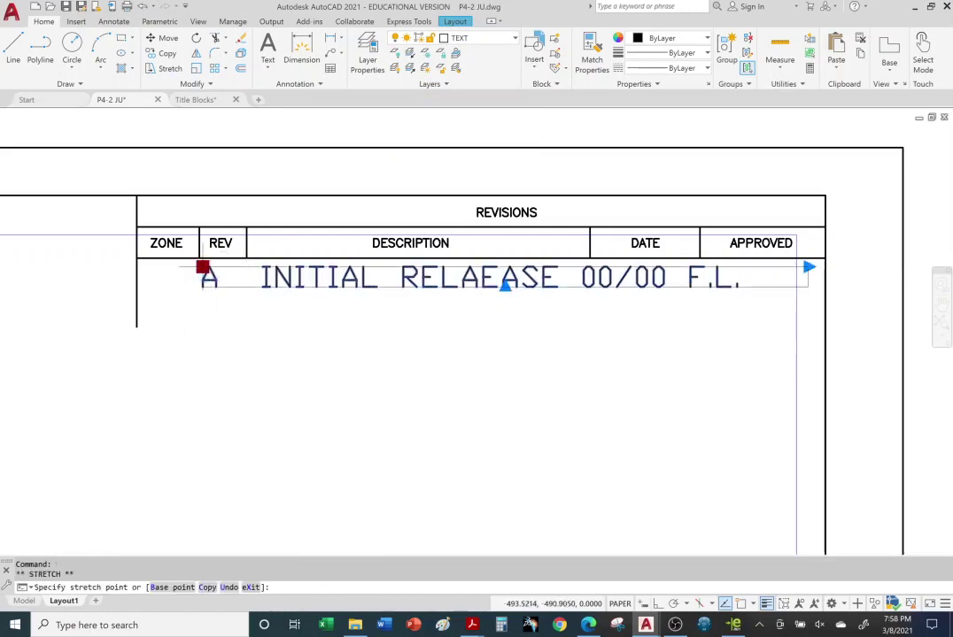
left_click(218, 267)
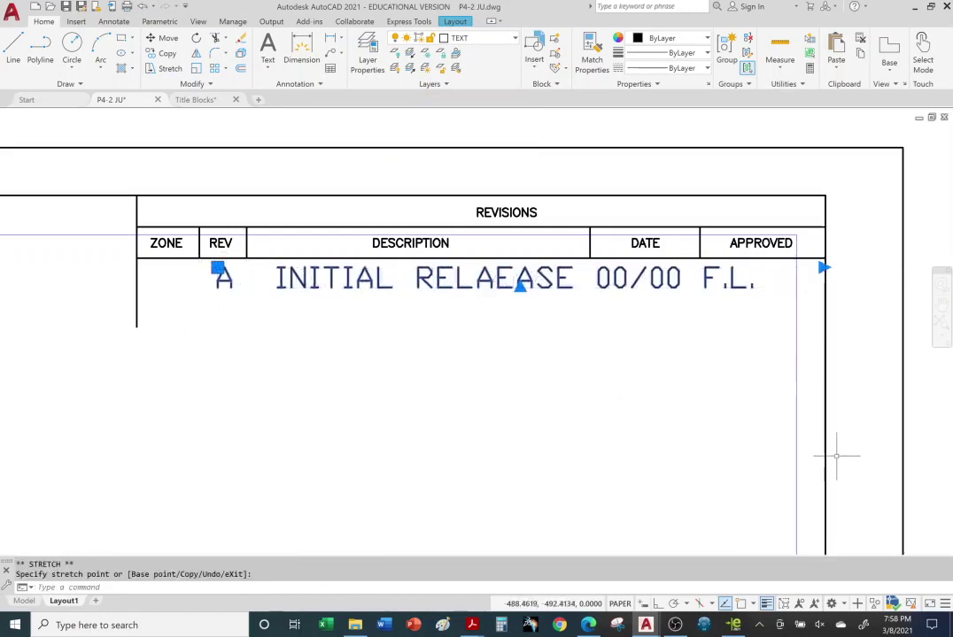
key("Escape")
key("Escape")
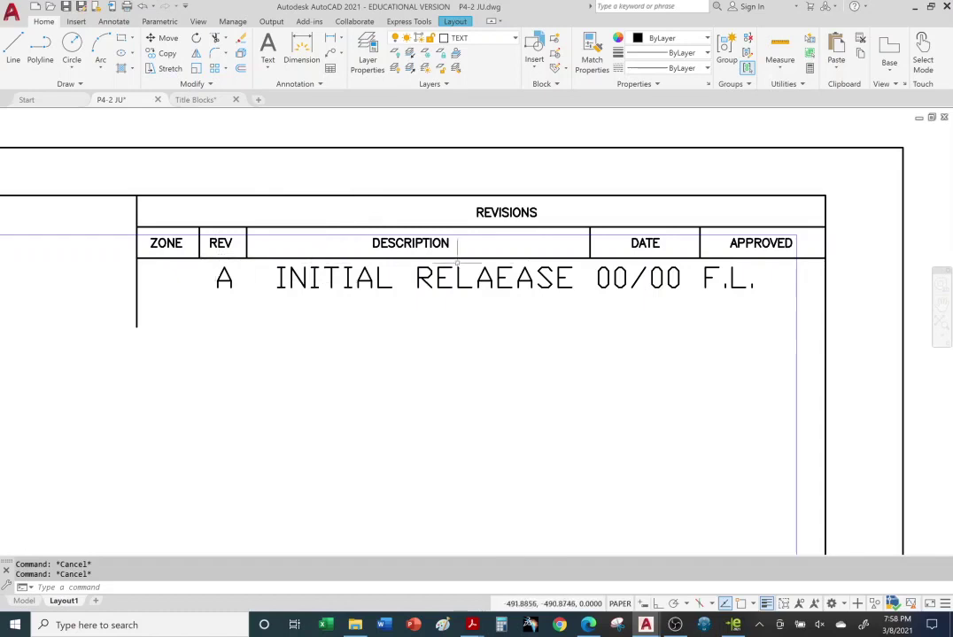
left_click(744, 268)
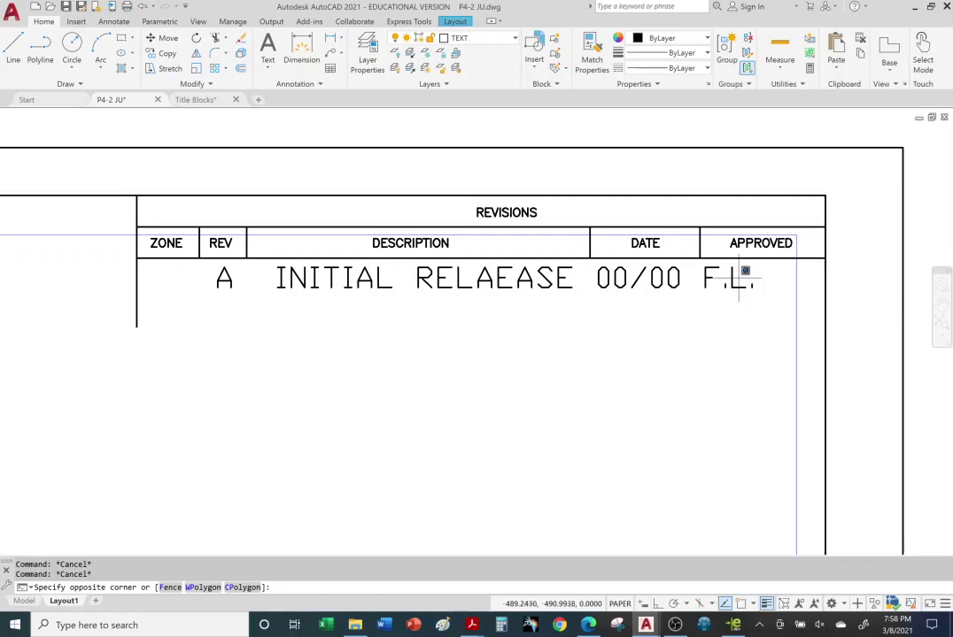
left_click(745, 281)
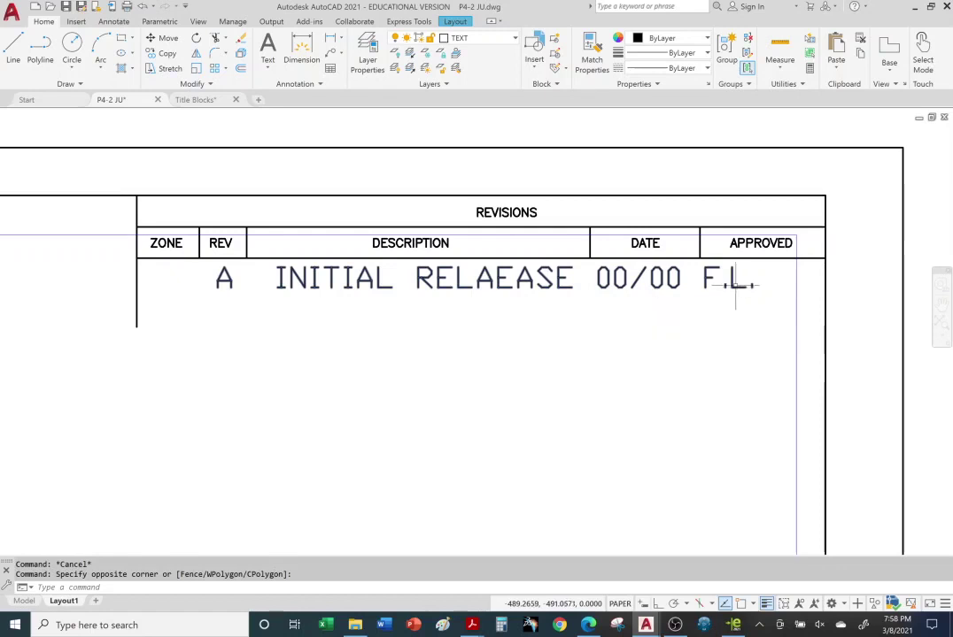
left_click(733, 284)
left_click(760, 275)
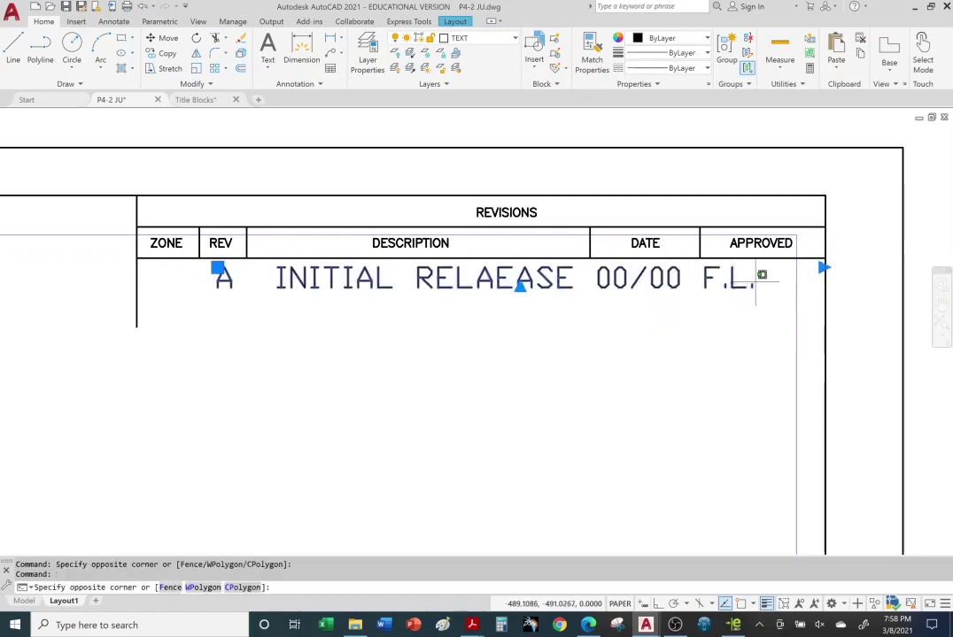
left_click(759, 283)
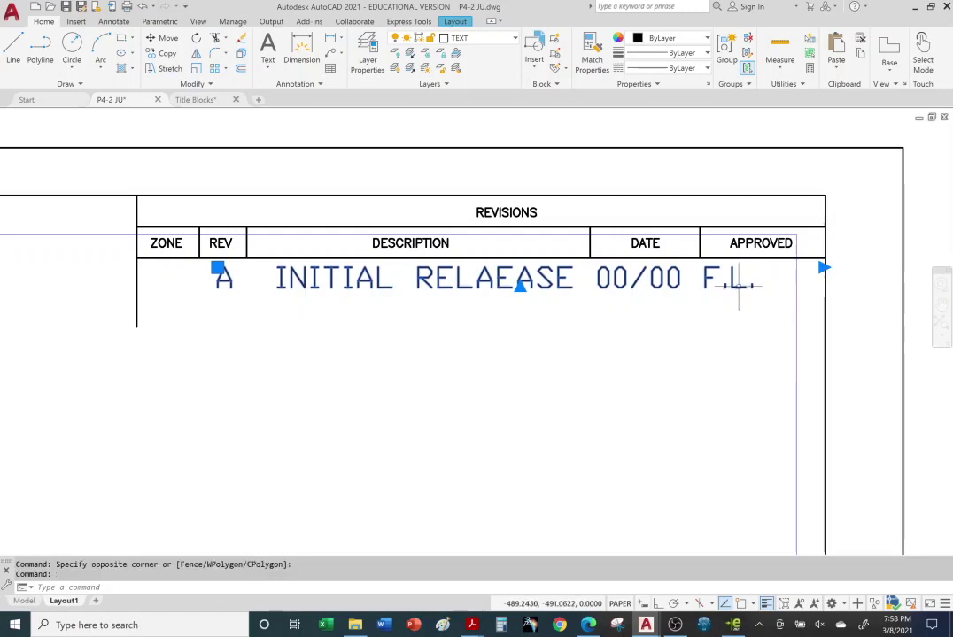
key("Escape")
- Add a second line to the revision entry reading B with the description HEIGHT WAS 1, IS 1.5
double_click(726, 279)
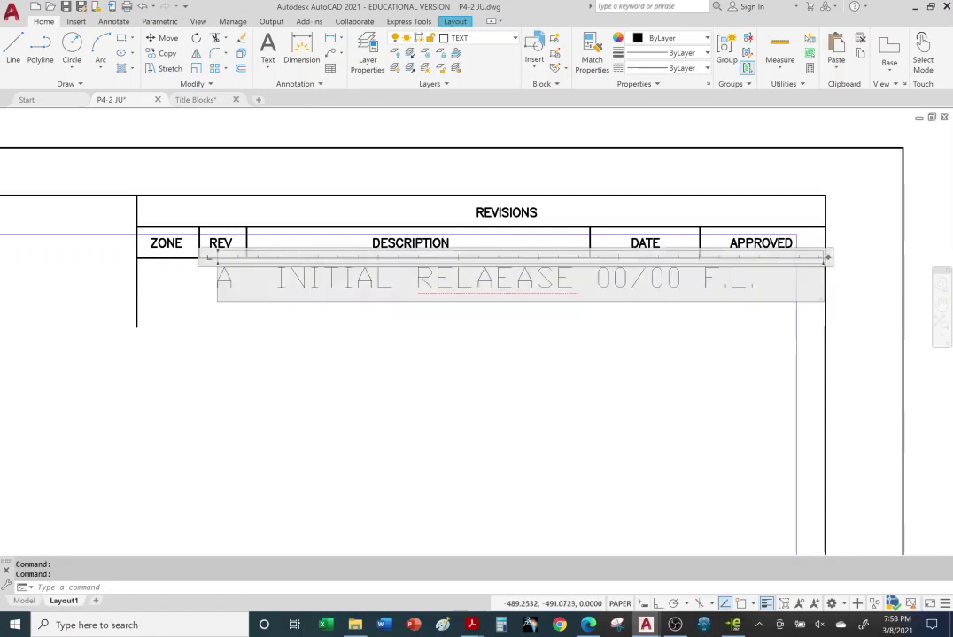
key("Return")
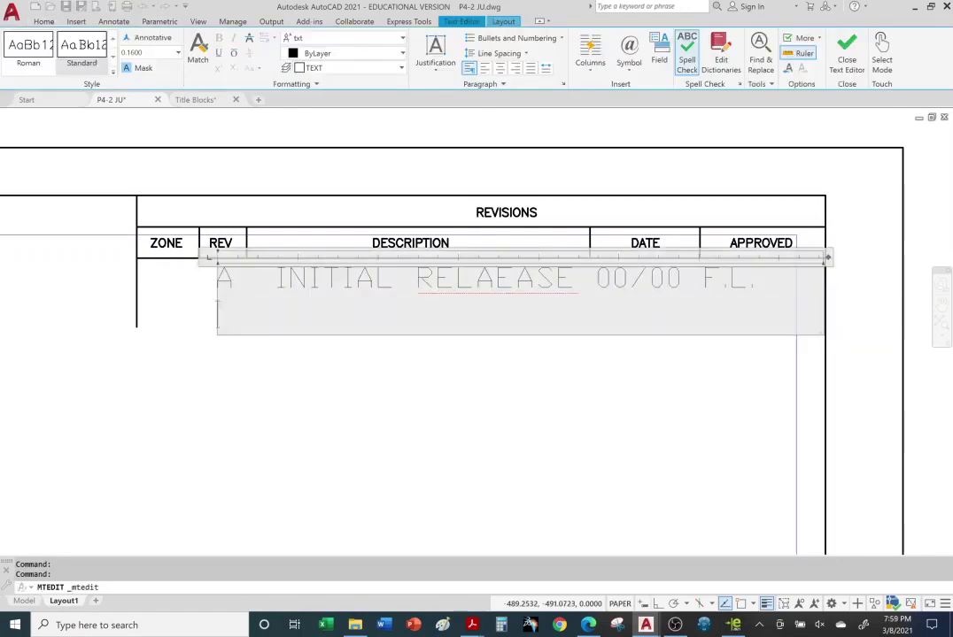
type("B")
key("Tab")
type("HE")
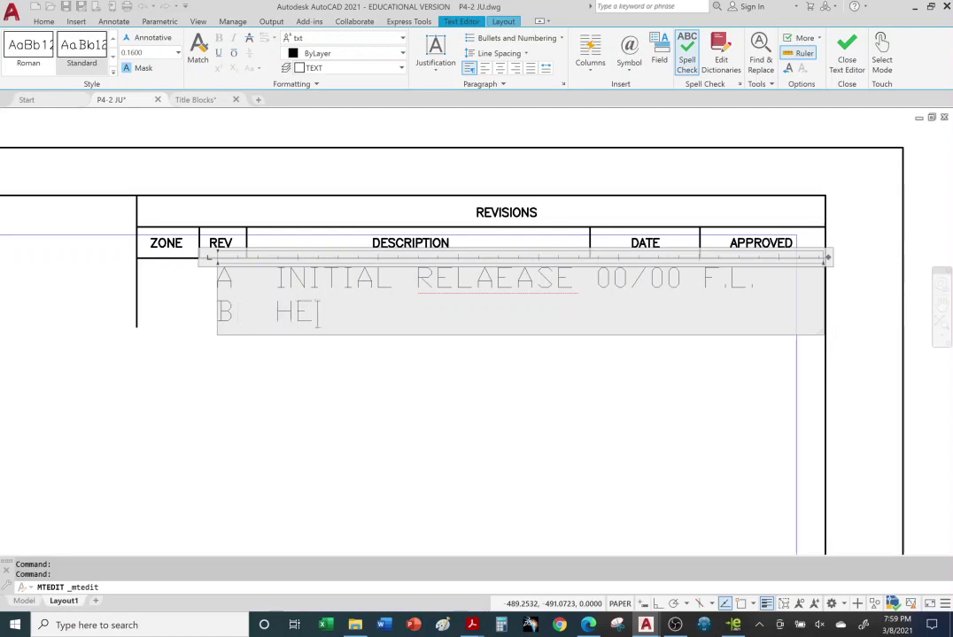
type("IGHT WA")
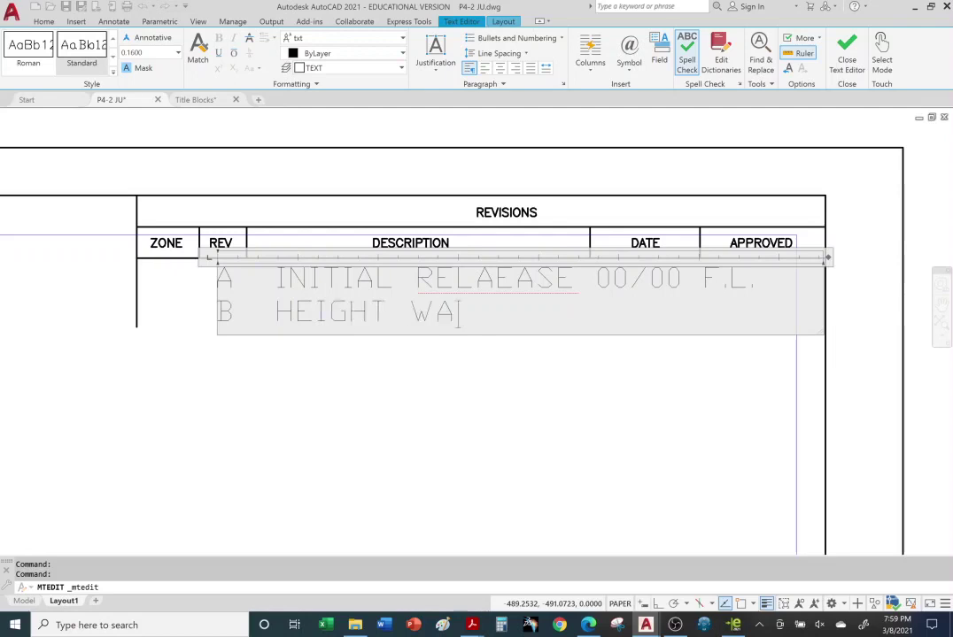
type("S 1, IS 1.")
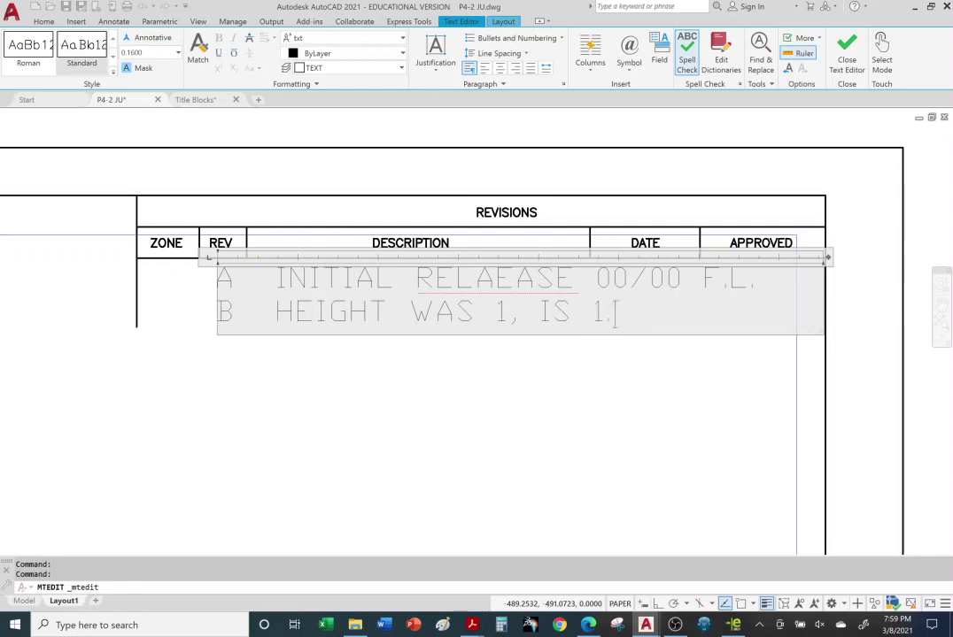
type("5")
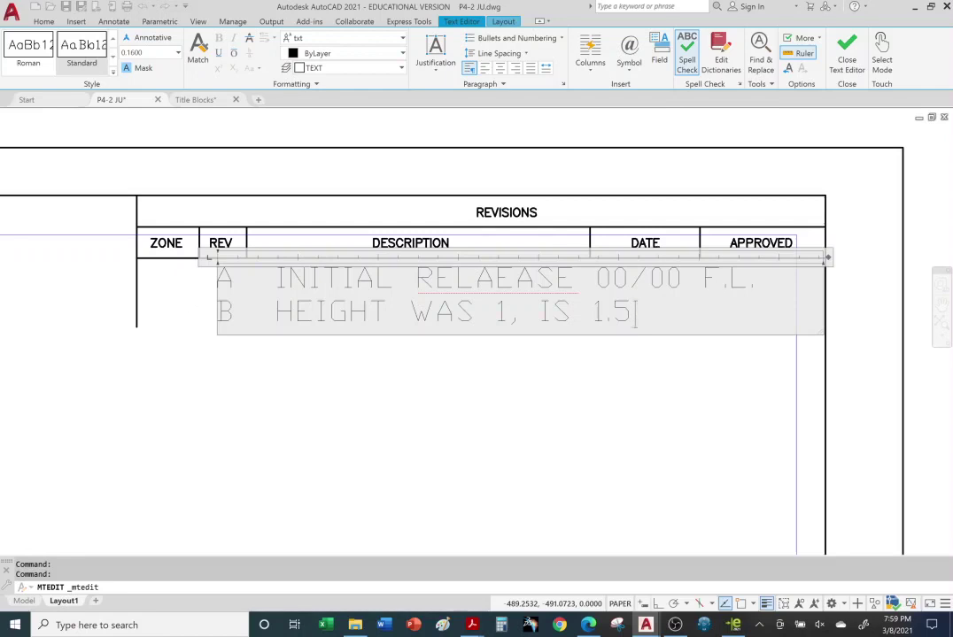
- Tighten the gap before HEIGHT in the revision B line, append an unstacked 00/00 date with approval initials F.L., and finish editing
left_click(276, 312)
key("BackSpace")
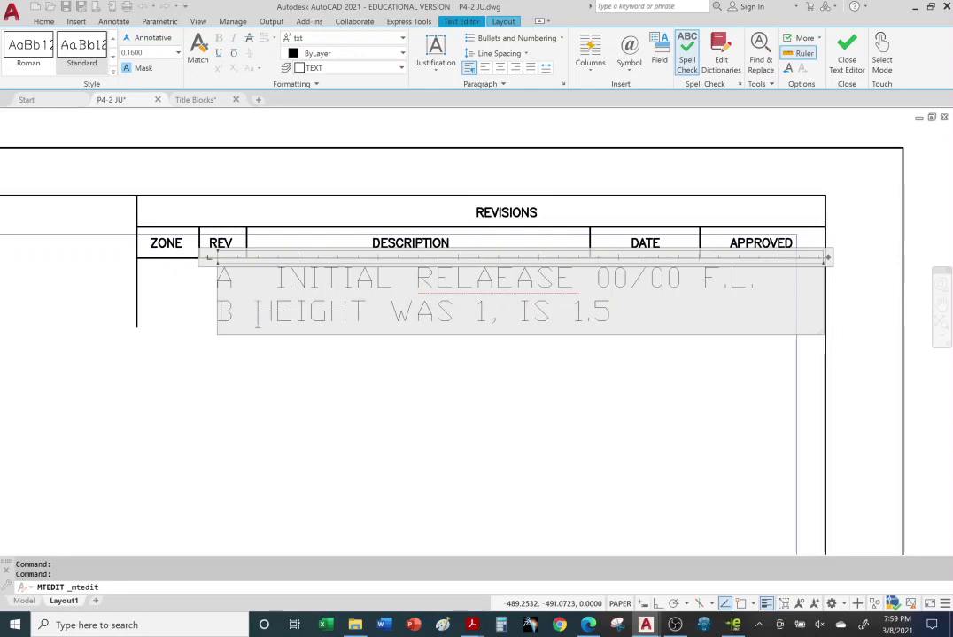
left_click(618, 312)
type("00/00")
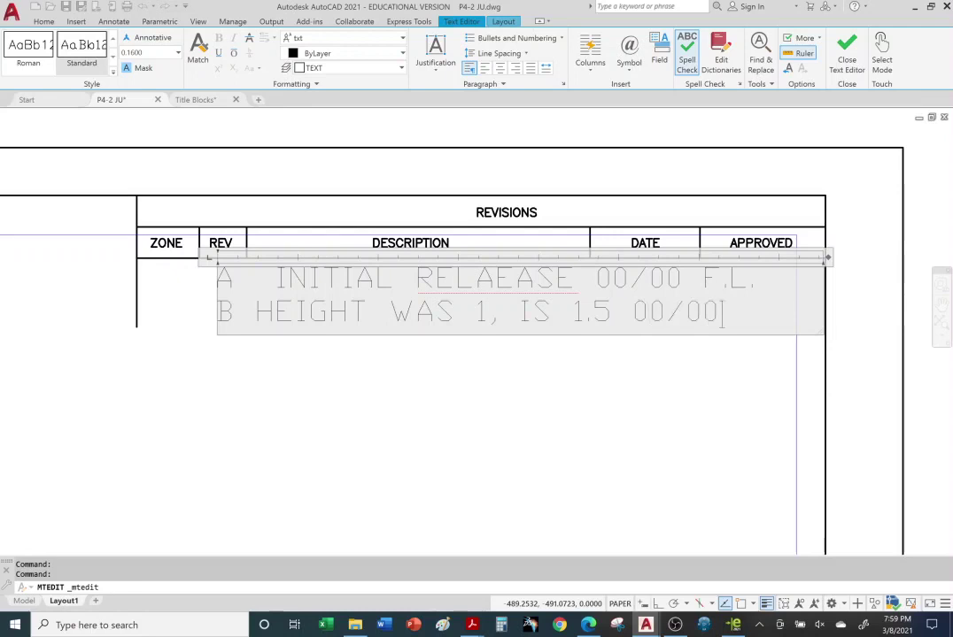
key("ctrl+z")
type("f.L.")
left_click(845, 394)
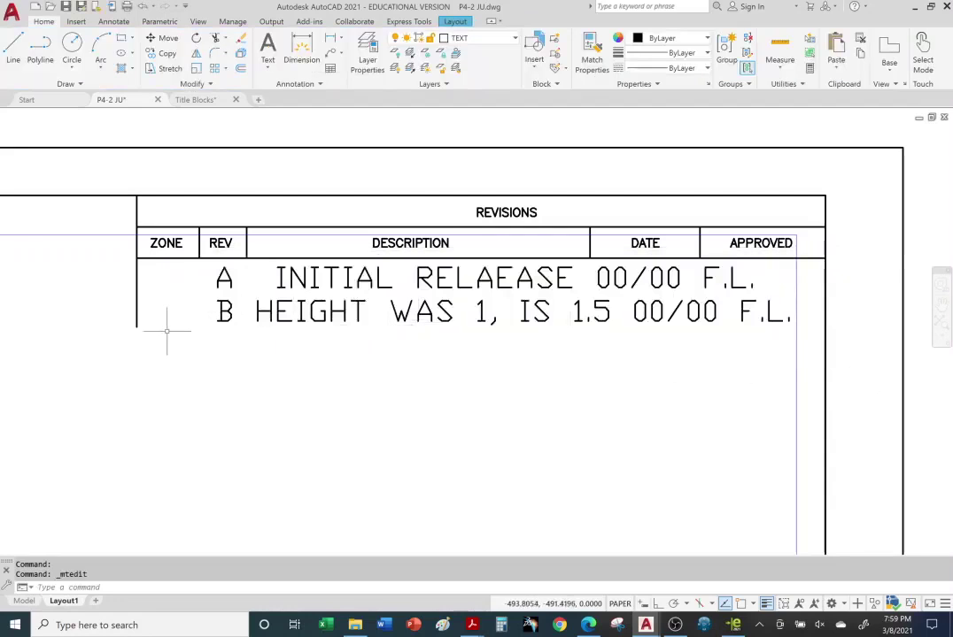
- Change the new height in the revision B description to 2 so it reads HEIGHT WAS 1, IS 2, and finish editing
scroll(166, 331, "down", 2)
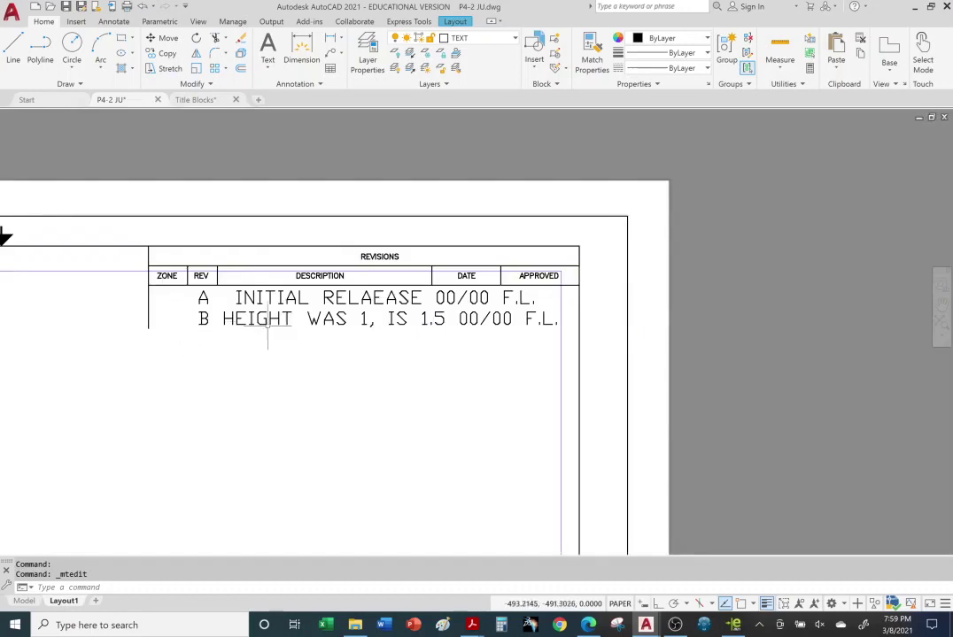
double_click(440, 326)
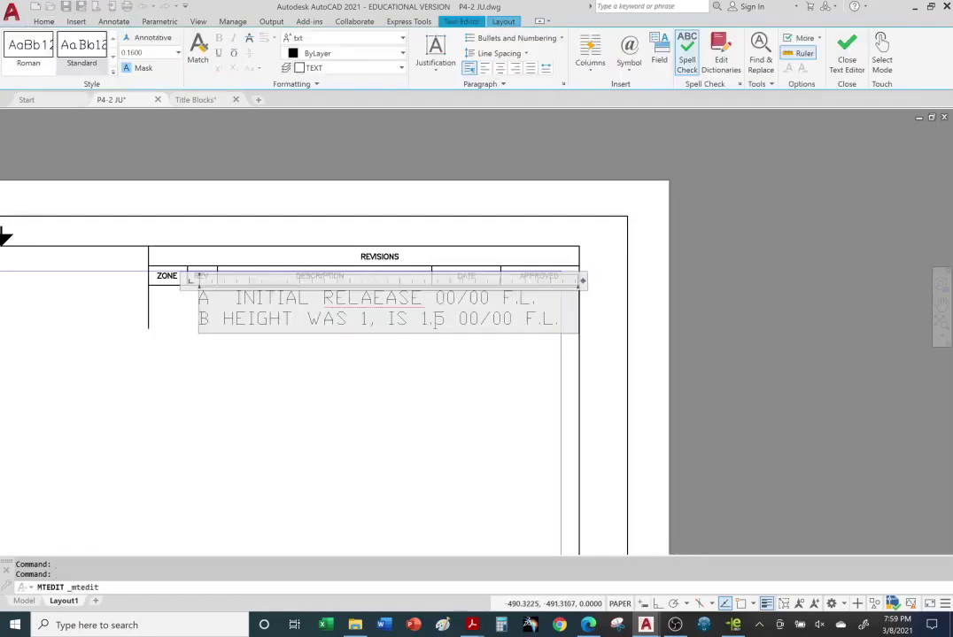
key("BackSpace")
key("BackSpace")
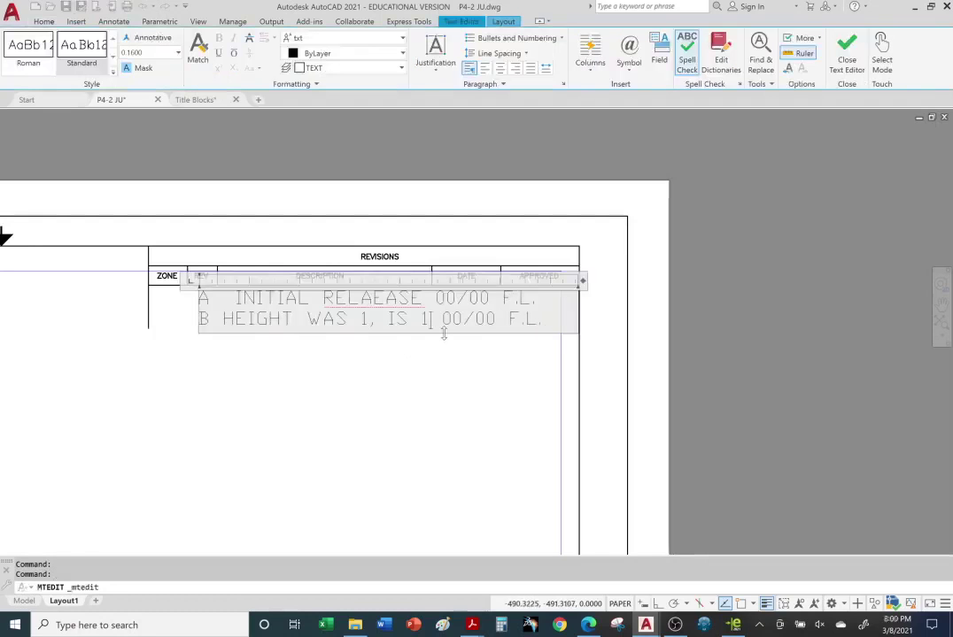
key("BackSpace")
type("2")
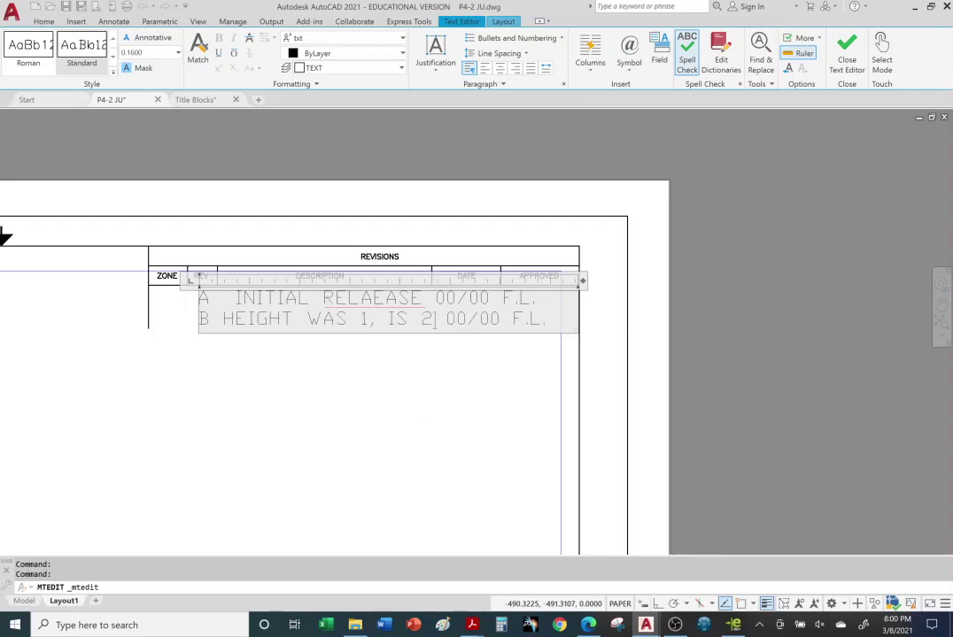
left_click(364, 426)
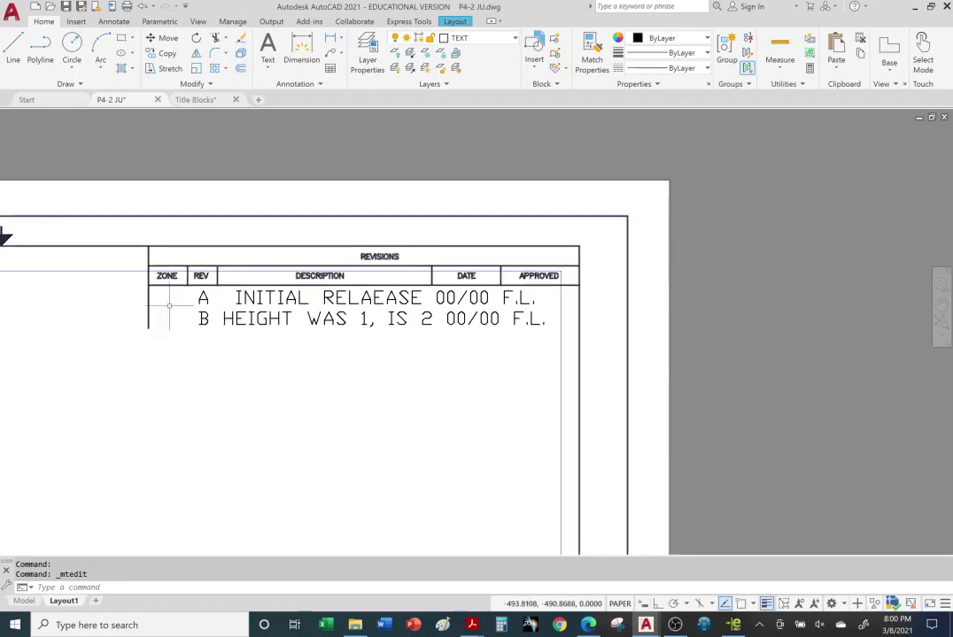
scroll(214, 414, "down", 2)
scroll(215, 415, "down", 1)
middle_click_drag(212, 425, 453, 316)
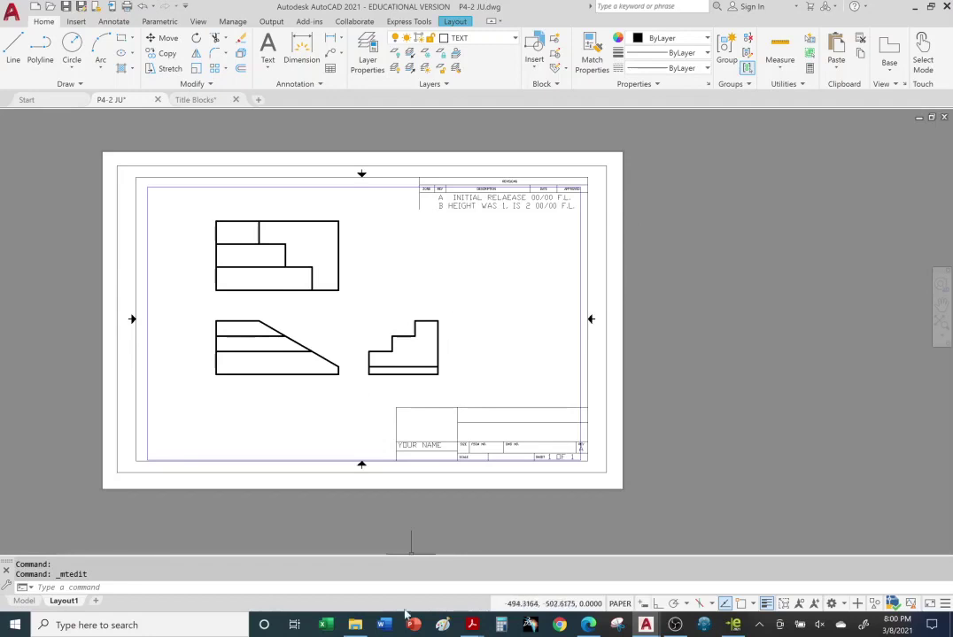
- Switch to the Edge browser, search Bing for BLUEPRINTS and show the image results
left_click(588, 625)
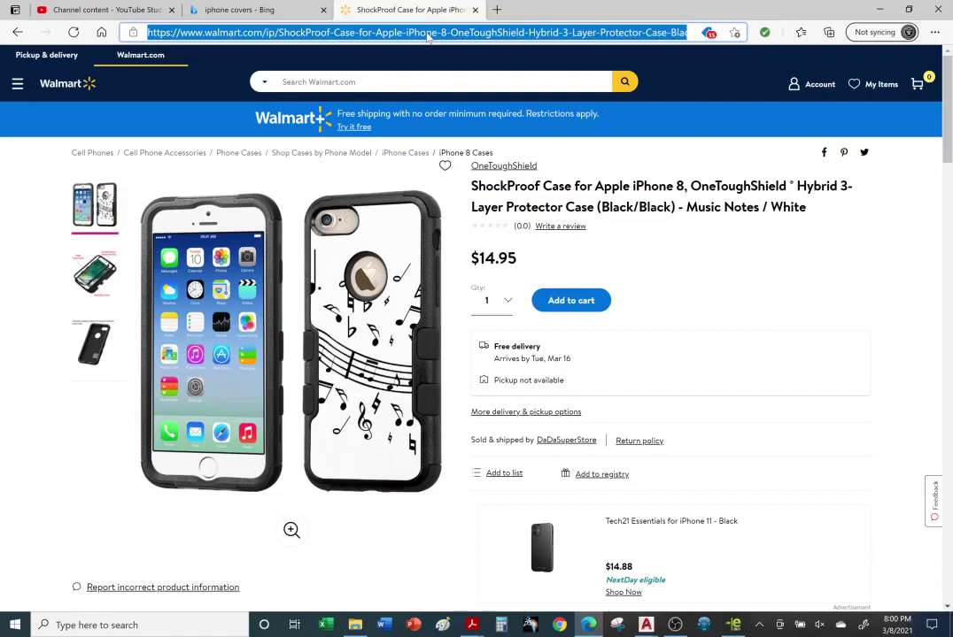
type("BLUE")
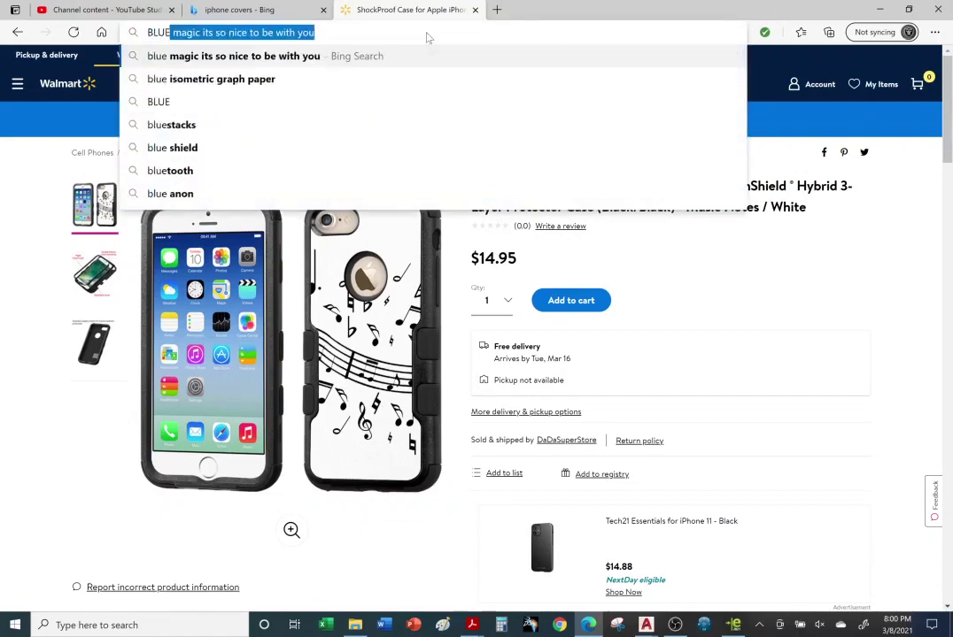
type("PRINTS")
key("Return")
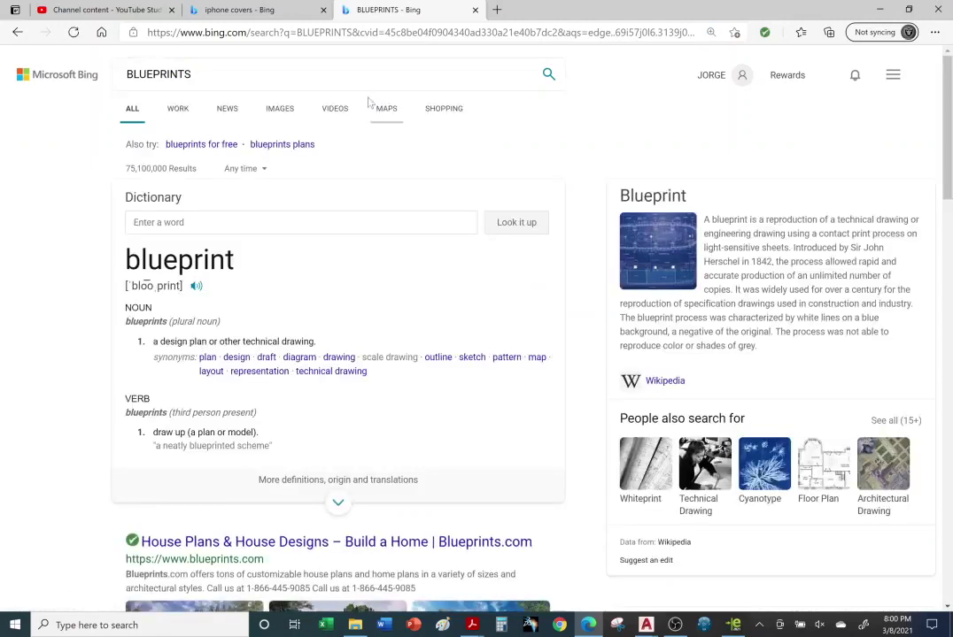
left_click(278, 108)
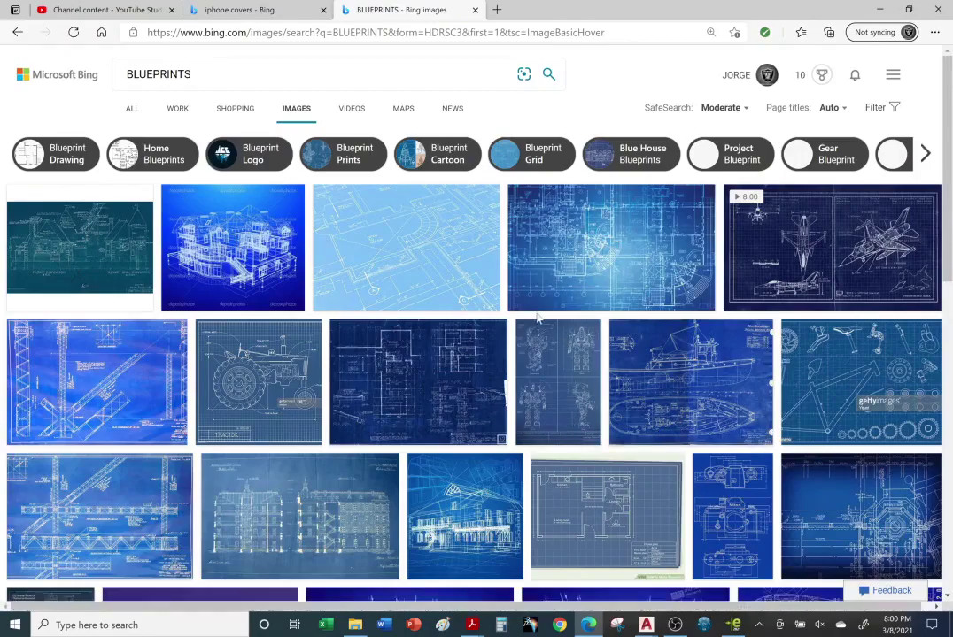
- Look through the blueprint image results for examples of drawing sheets and the line and background colours they use
scroll(536, 323, "down", 2)
scroll(536, 322, "down", 5)
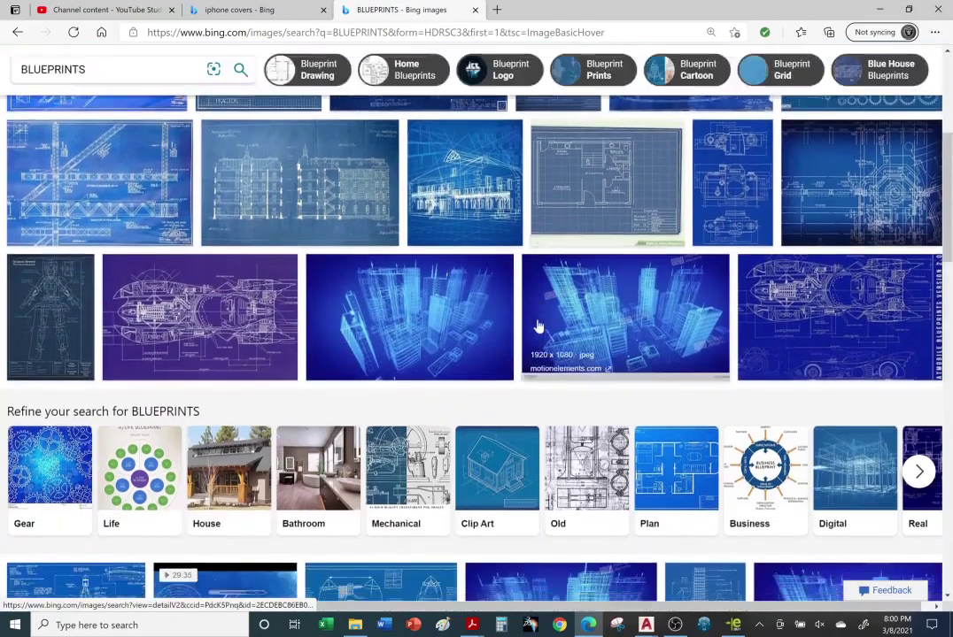
scroll(537, 328, "down", 2)
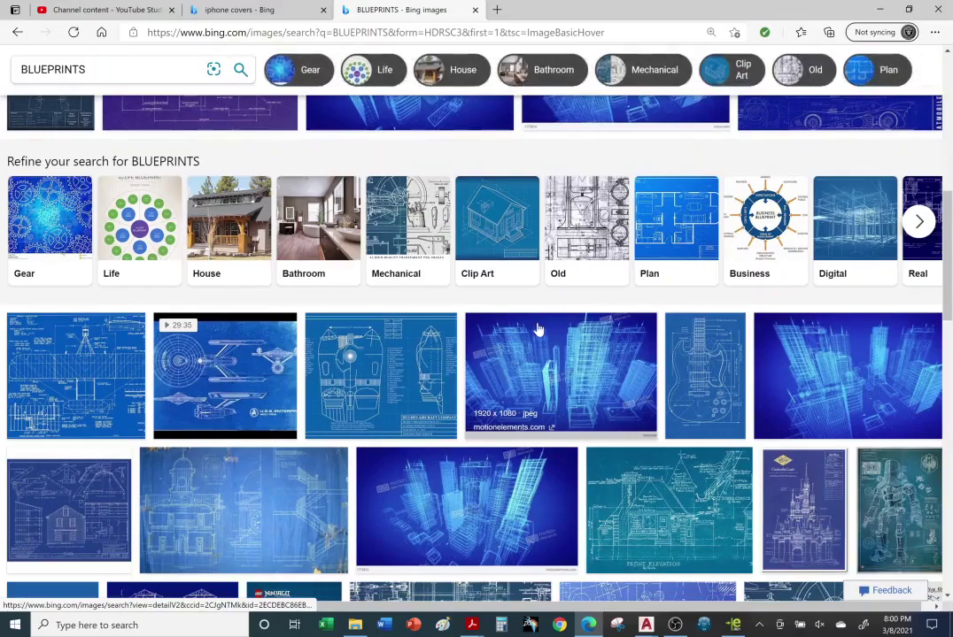
scroll(538, 330, "down", 3)
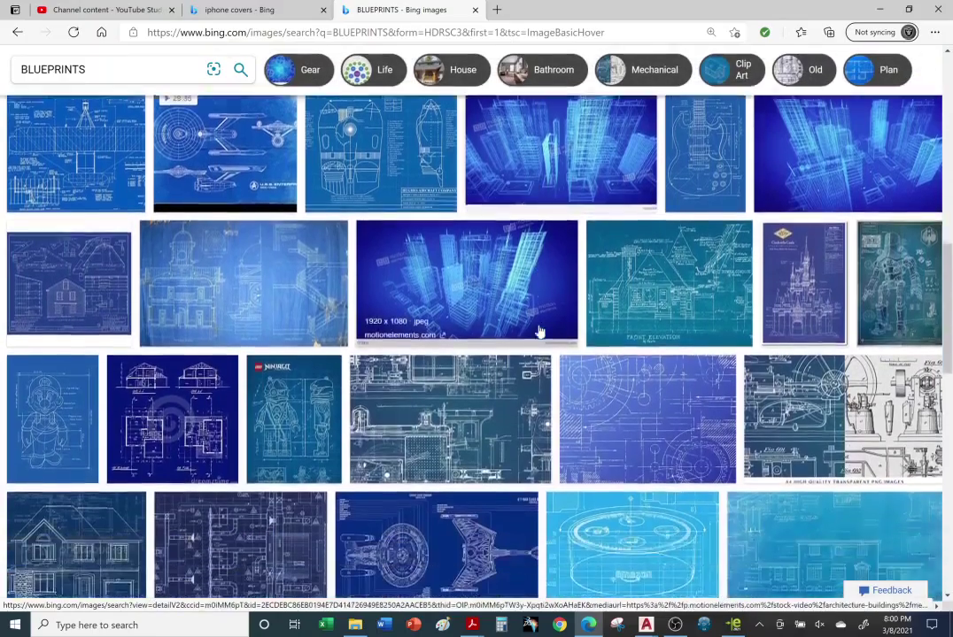
scroll(539, 330, "down", 4)
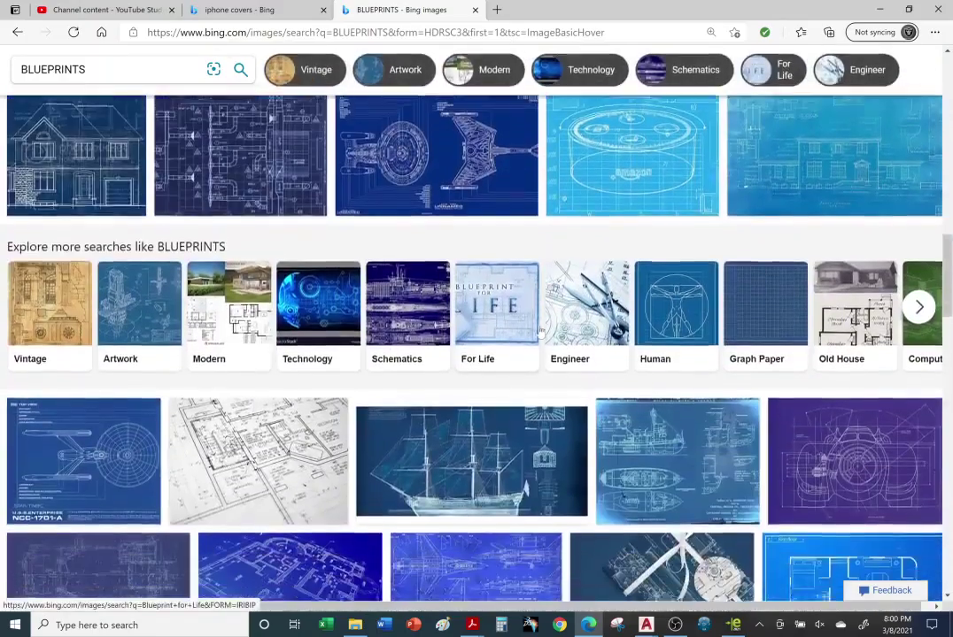
scroll(540, 331, "down", 1)
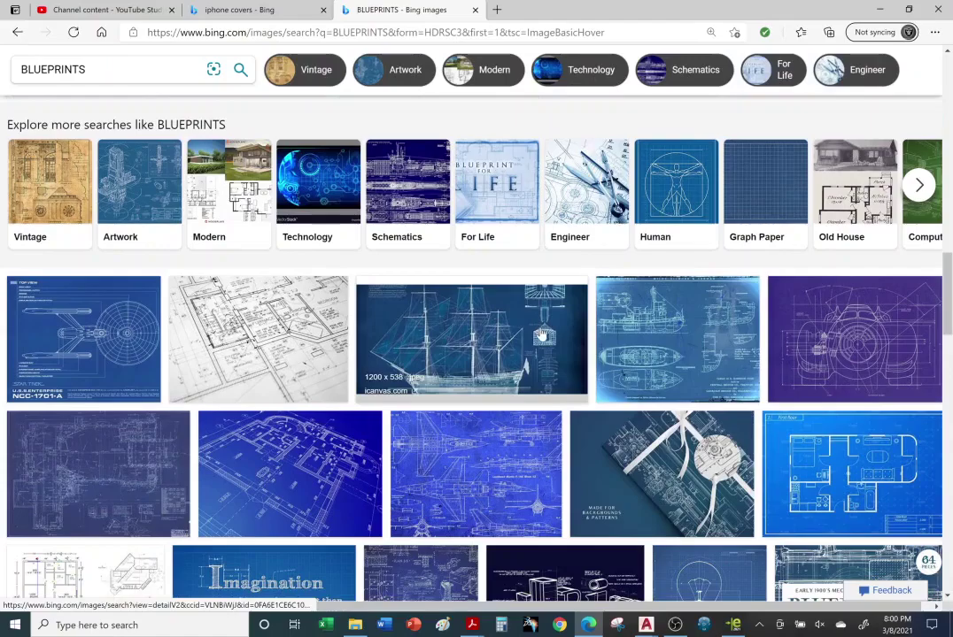
scroll(540, 335, "down", 2)
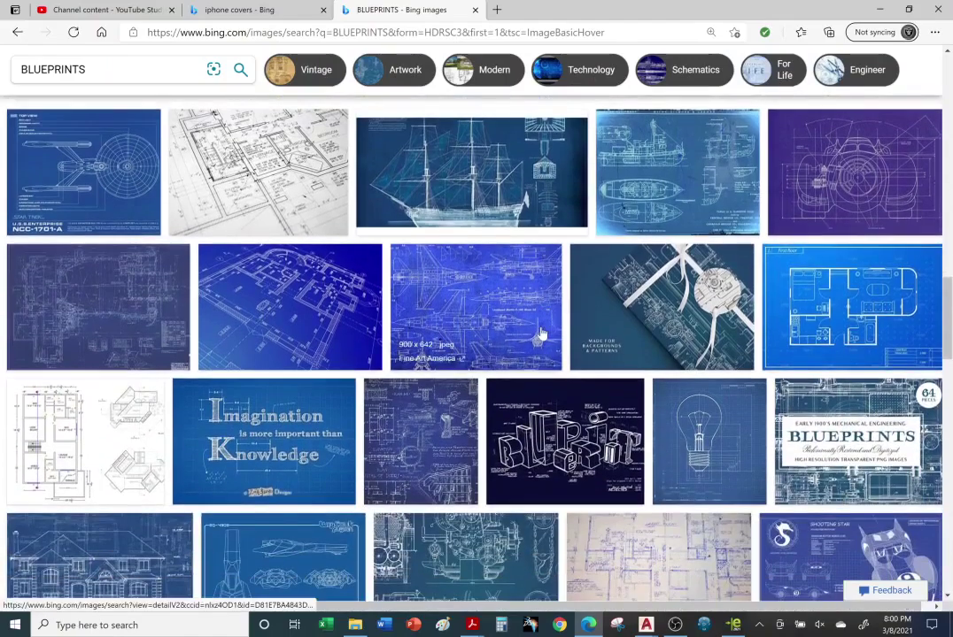
scroll(542, 334, "down", 3)
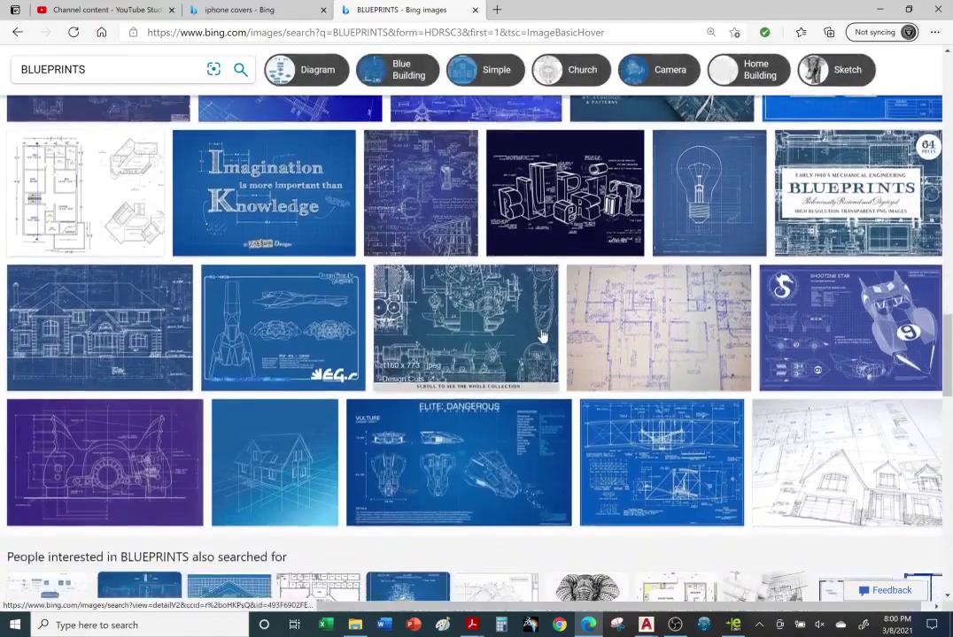
scroll(542, 334, "down", 4)
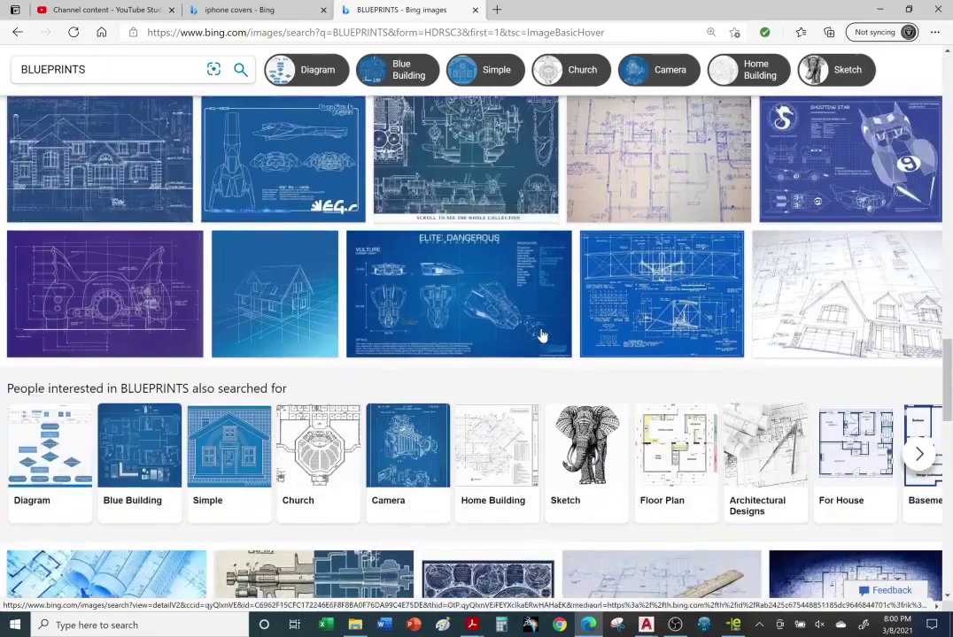
scroll(542, 335, "down", 3)
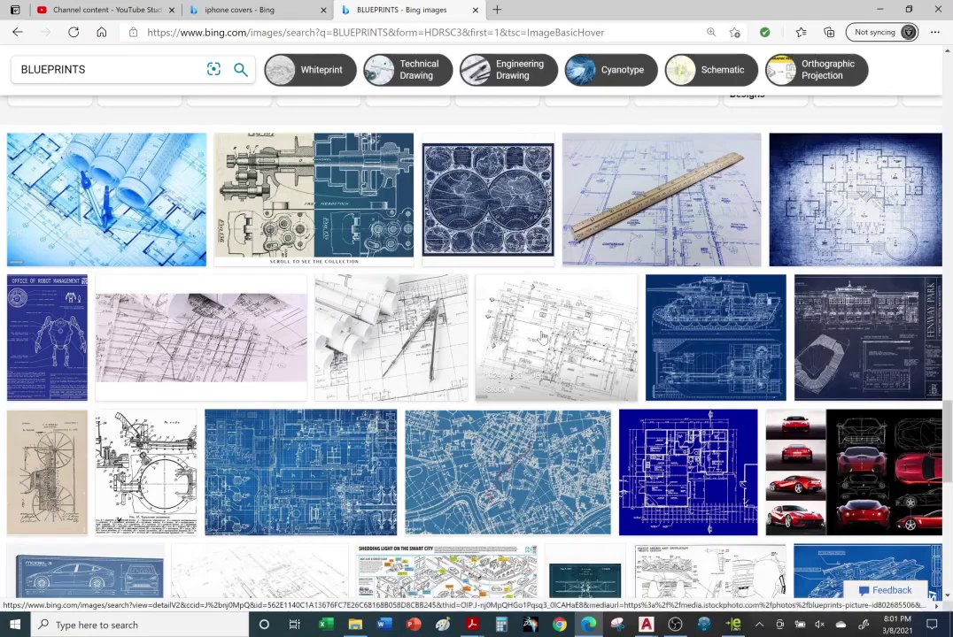
scroll(543, 335, "down", 3)
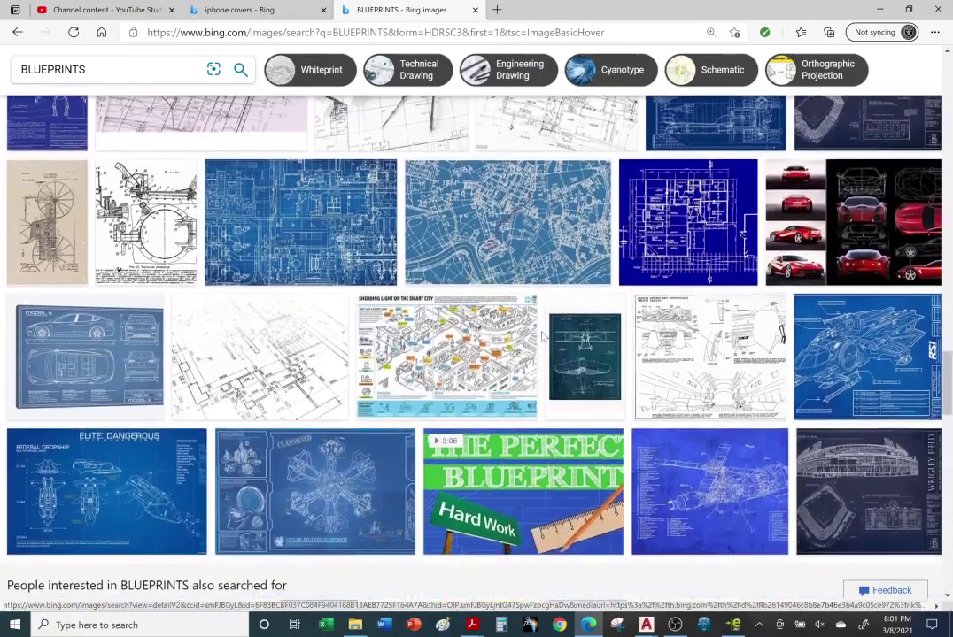
scroll(542, 334, "down", 1)
scroll(543, 336, "down", 4)
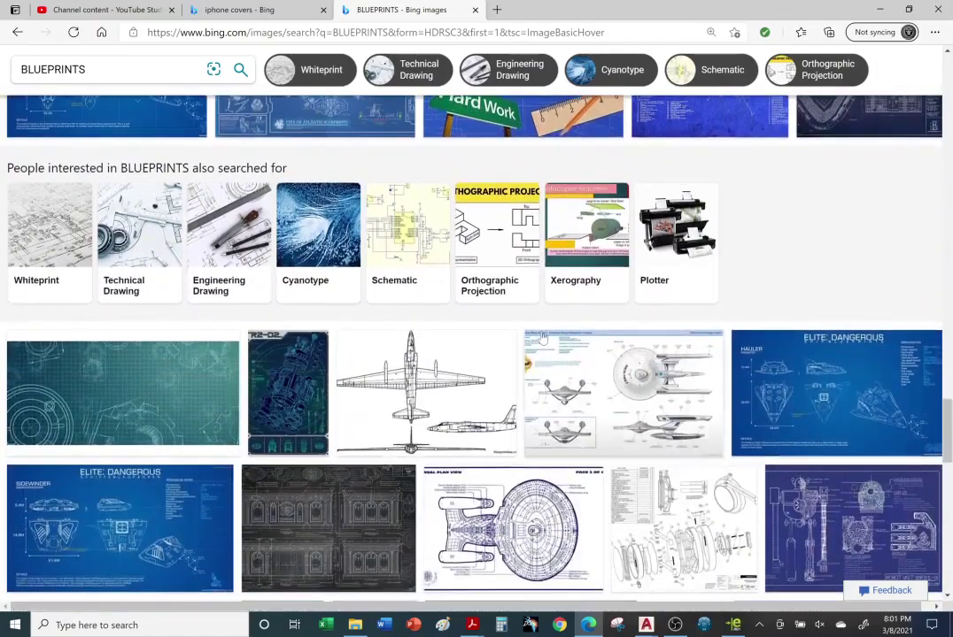
scroll(543, 335, "down", 1)
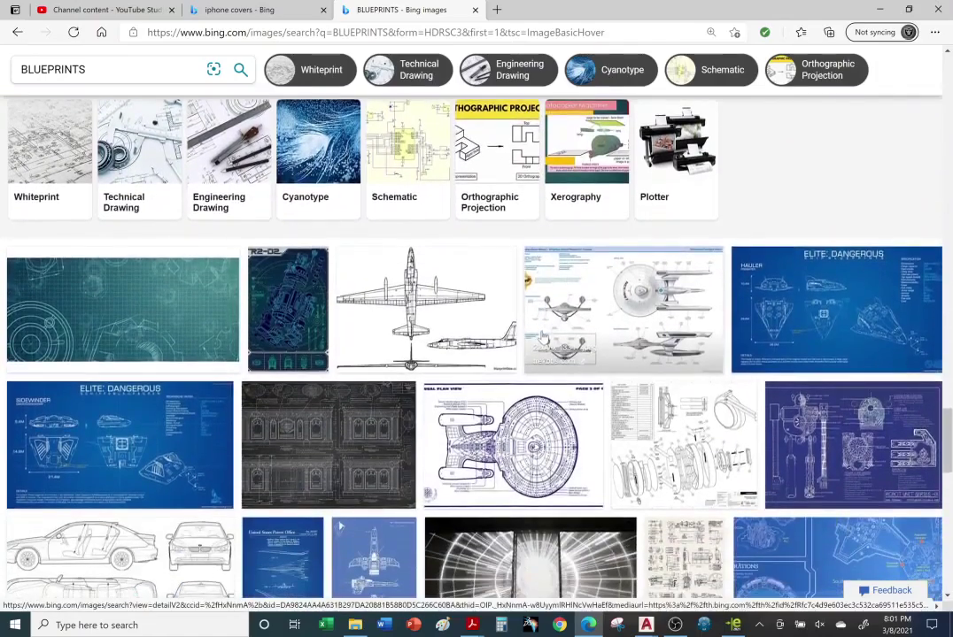
scroll(543, 337, "down", 2)
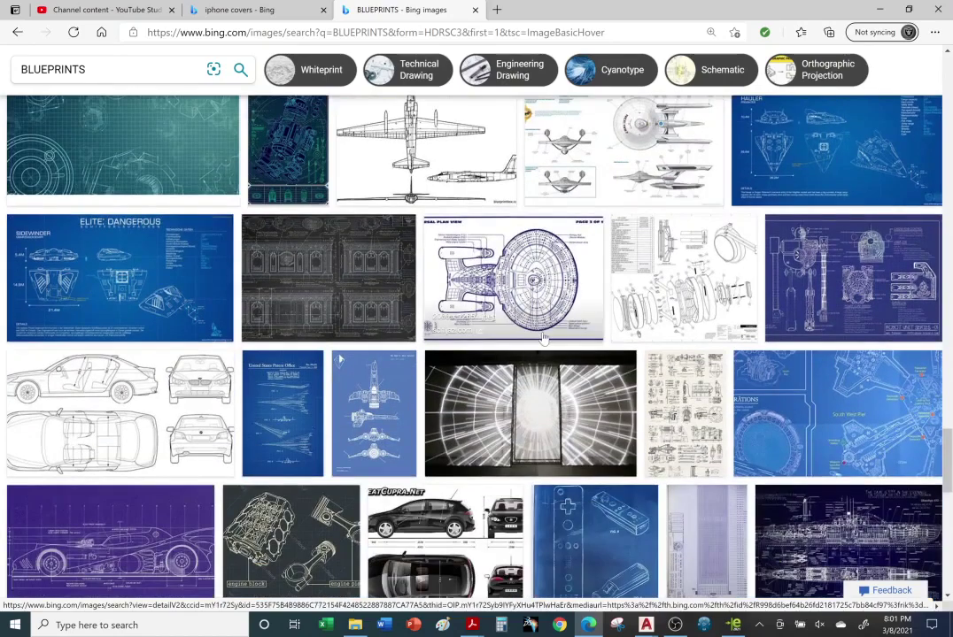
scroll(543, 336, "down", 2)
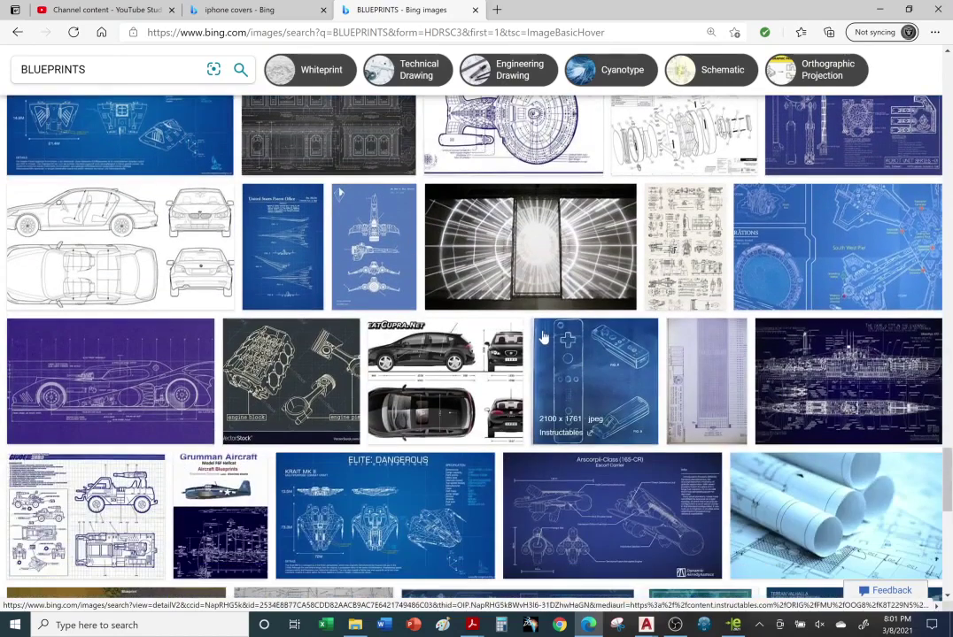
scroll(543, 335, "down", 2)
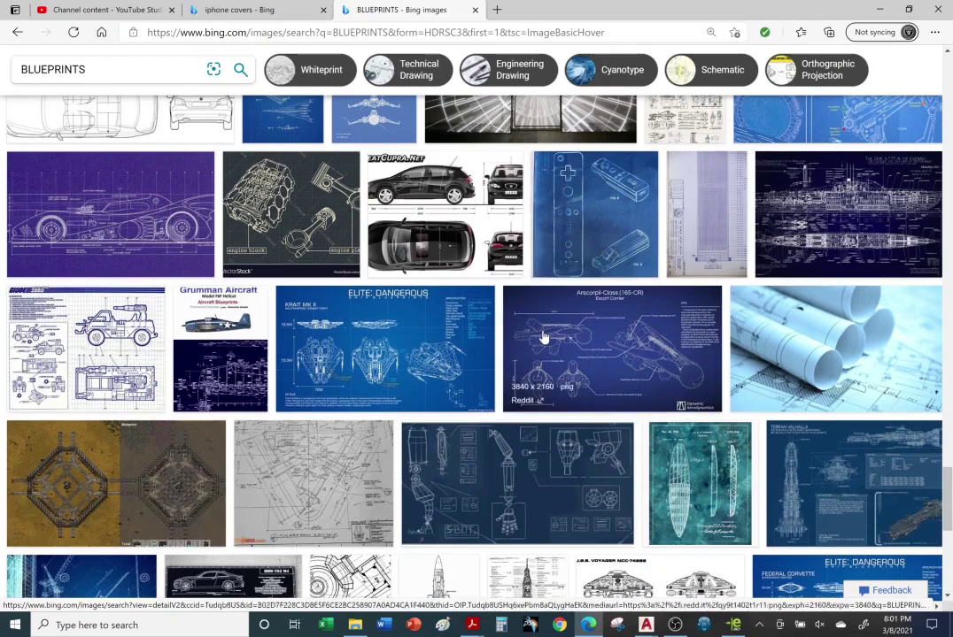
scroll(543, 336, "down", 2)
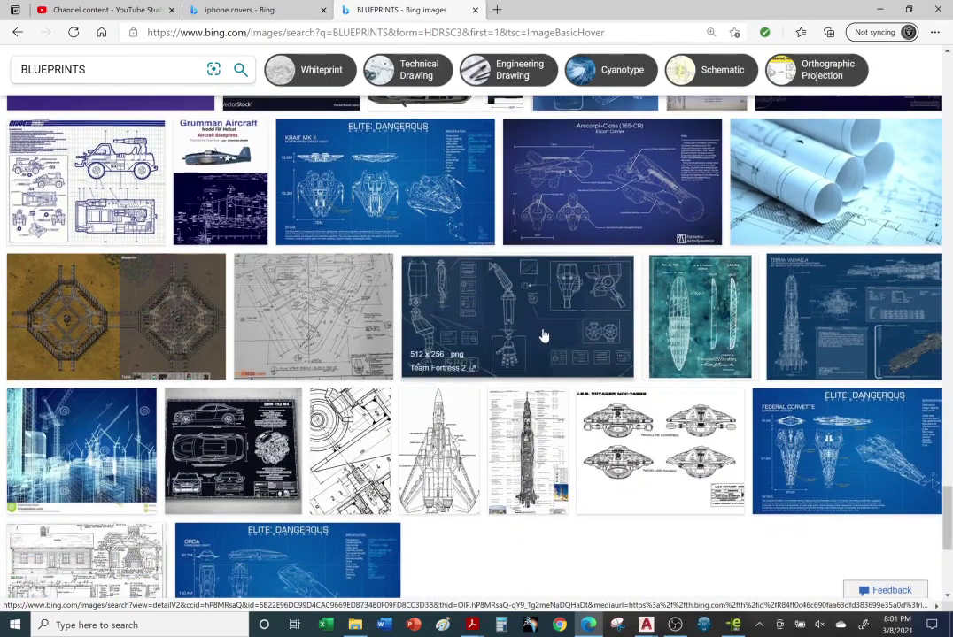
- Browse the remaining blueprint image results and open the BMW F82 M4 blueprint at full size from its source site
scroll(543, 337, "down", 3)
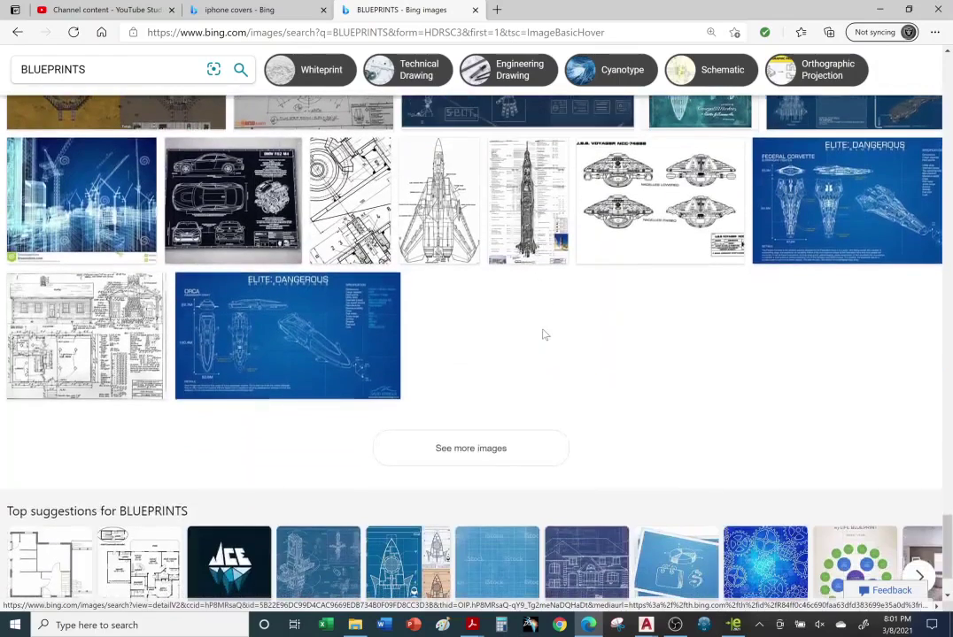
scroll(543, 338, "down", 1)
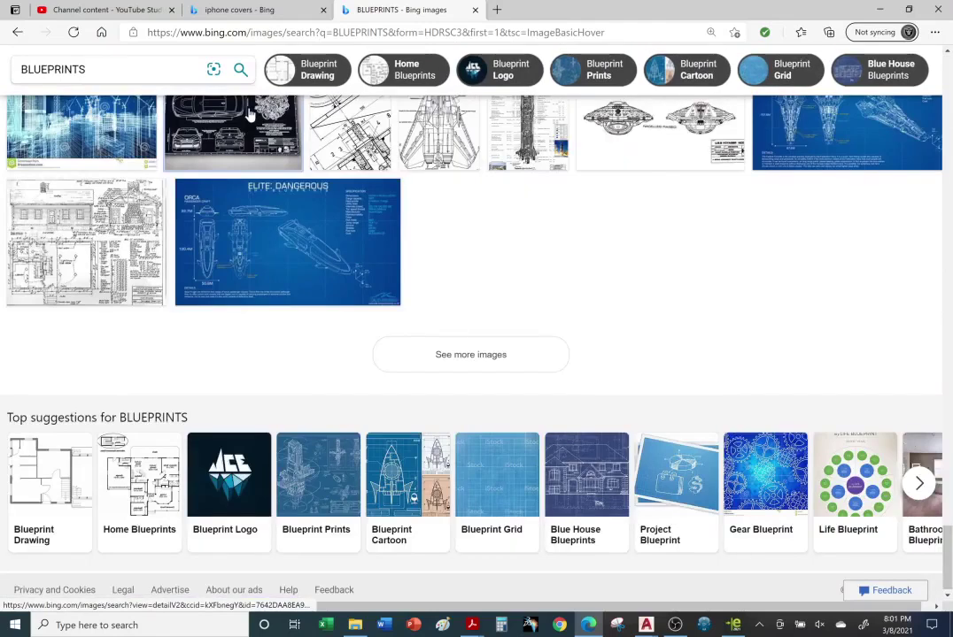
left_click(247, 127)
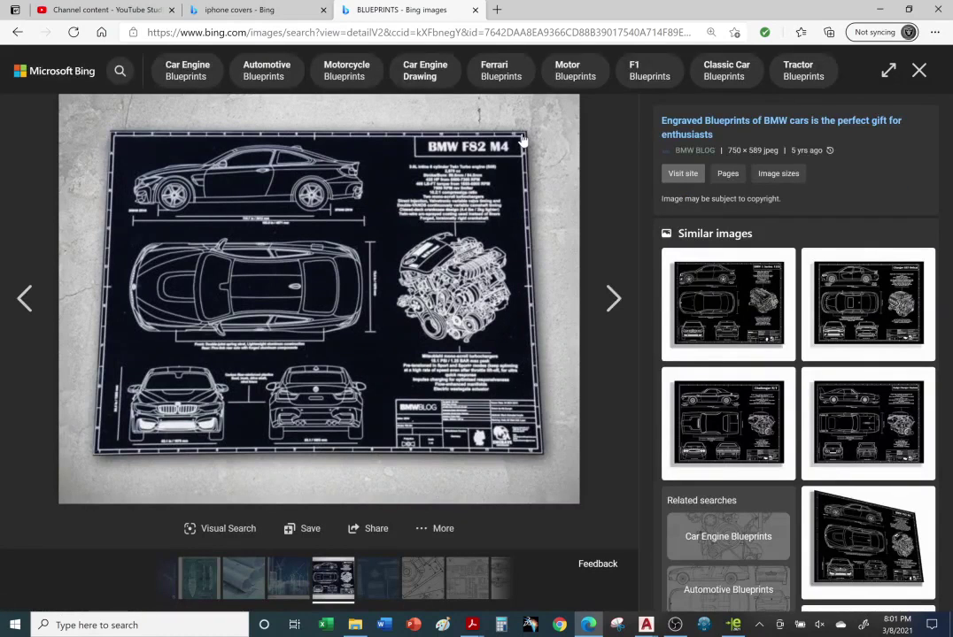
left_click(466, 215)
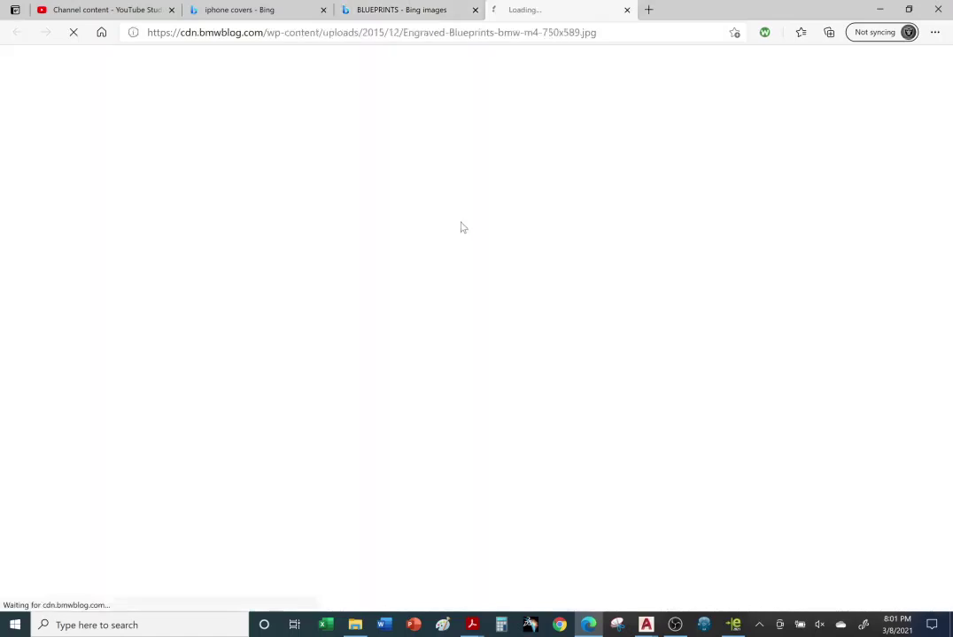
- Examine the BMW F82 M4 blueprint closely, checking the zone numbers and letters along its border and the title area
scroll(542, 308, "up", 5, "ctrl")
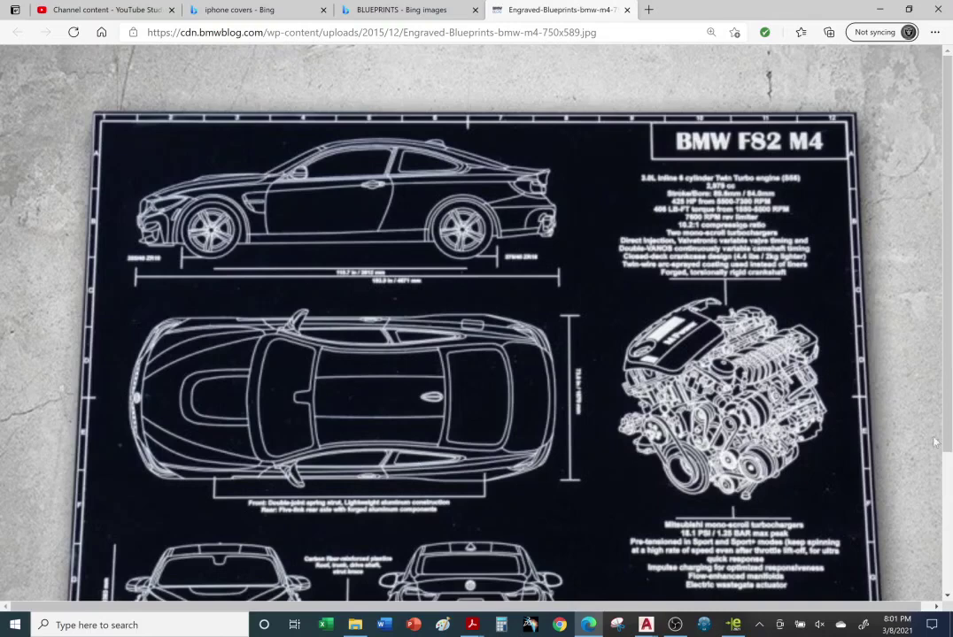
scroll(873, 174, "up", 1, "ctrl")
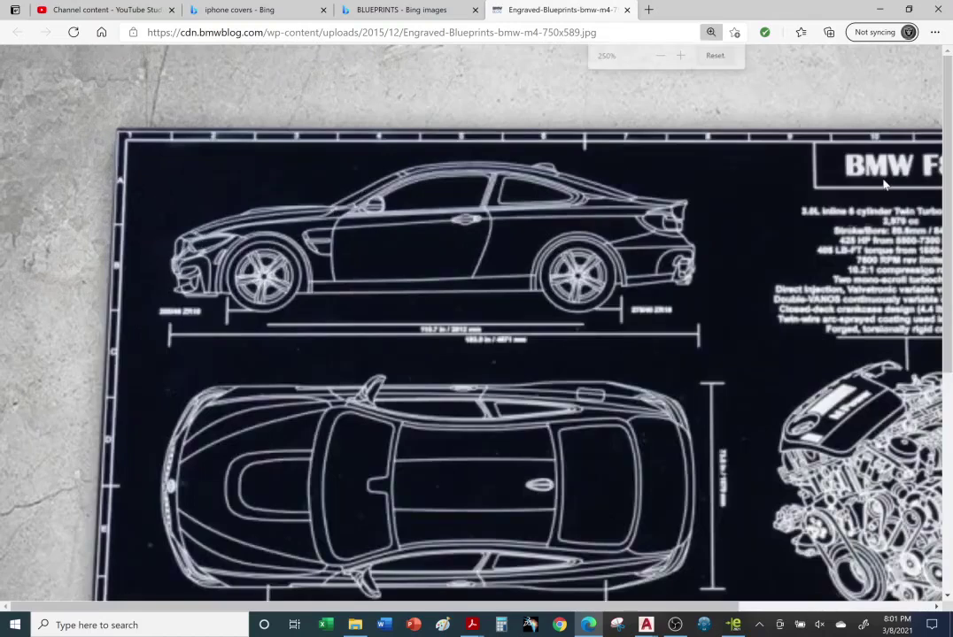
scroll(847, 259, "up", 1, "ctrl")
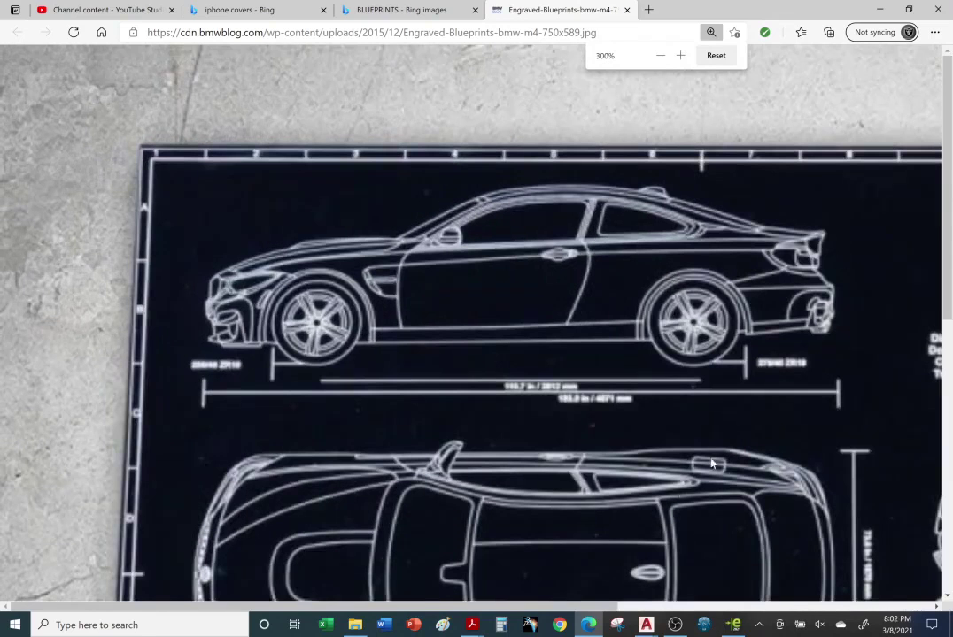
left_click_drag(574, 602, 819, 507)
scroll(819, 508, "down", 1)
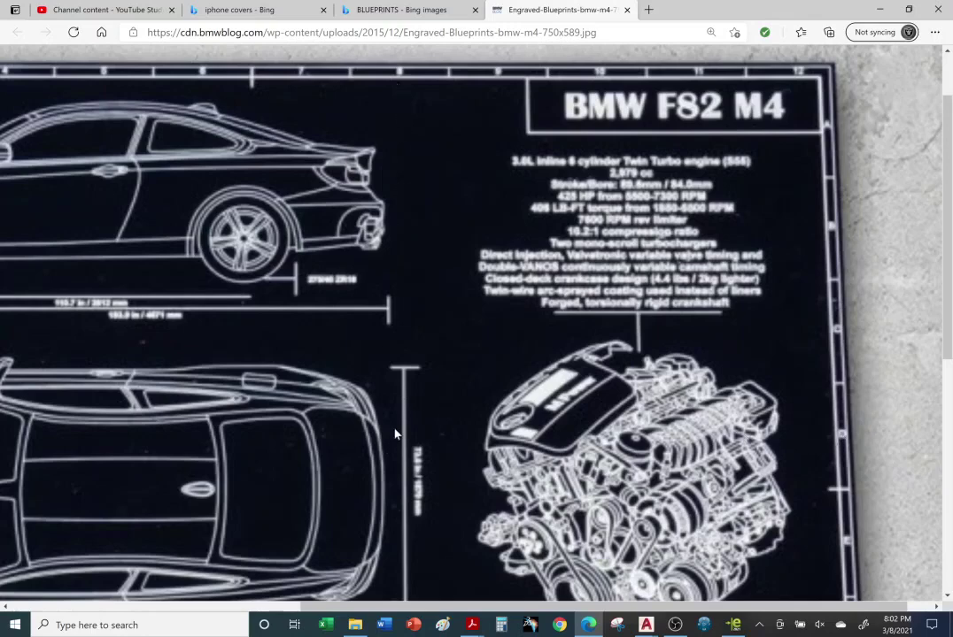
- Switch to the P4-2 JU drawing in AutoCAD, open the revision lines' text for editing and close the editor
left_click(645, 625)
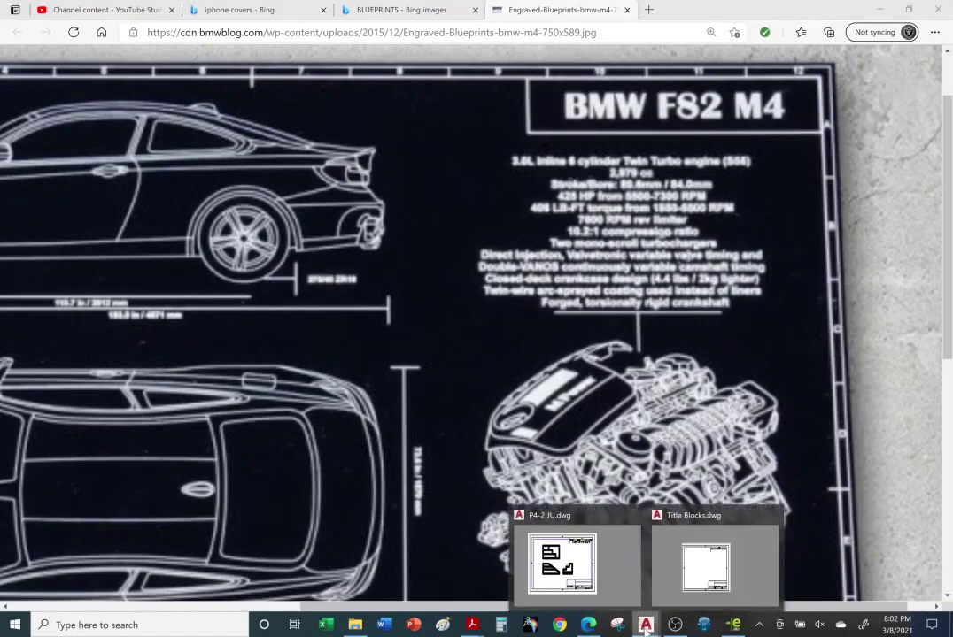
left_click(620, 593)
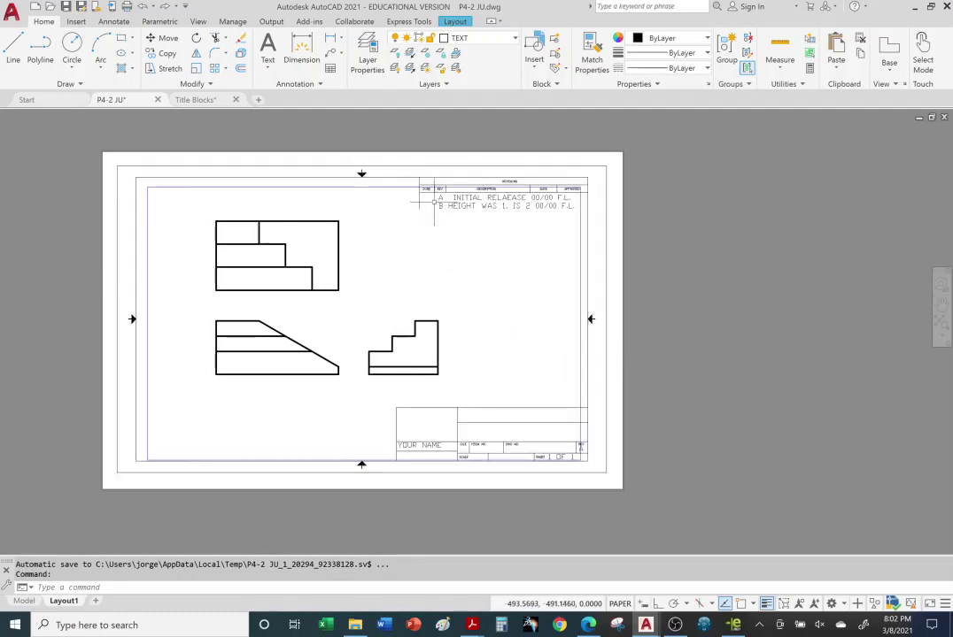
scroll(431, 204, "up", 4)
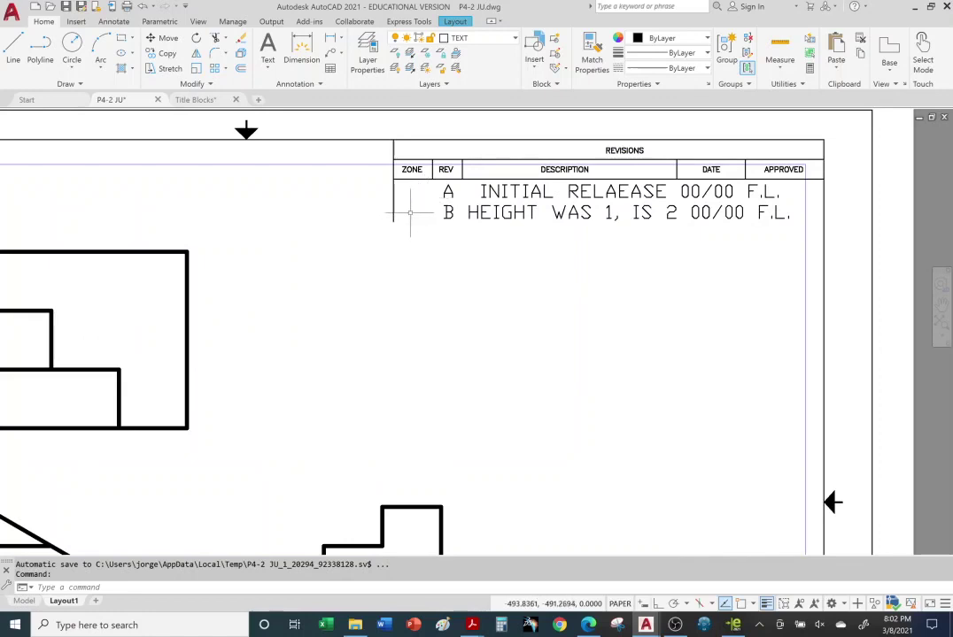
double_click(572, 214)
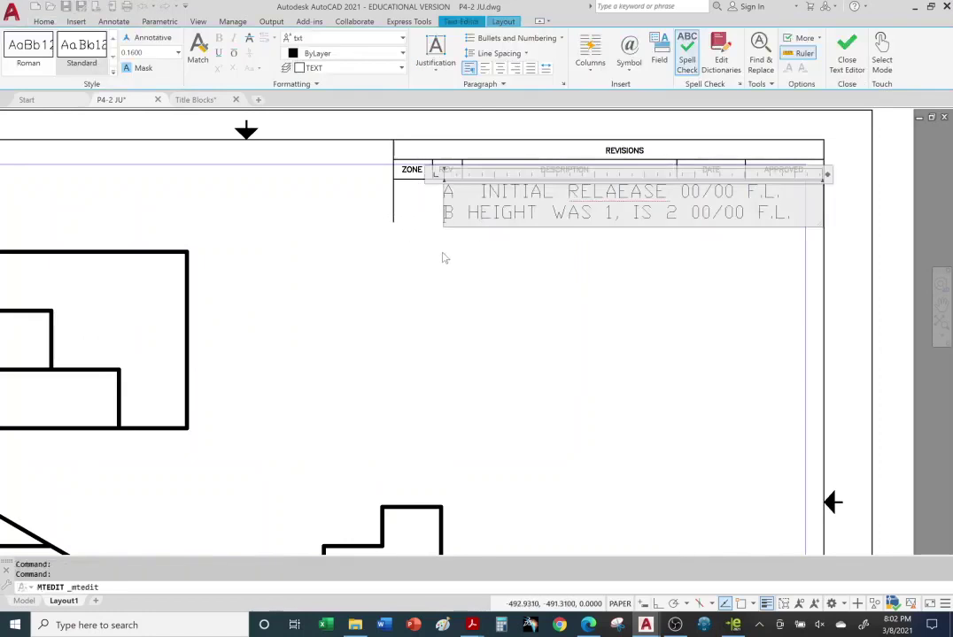
left_click(425, 232)
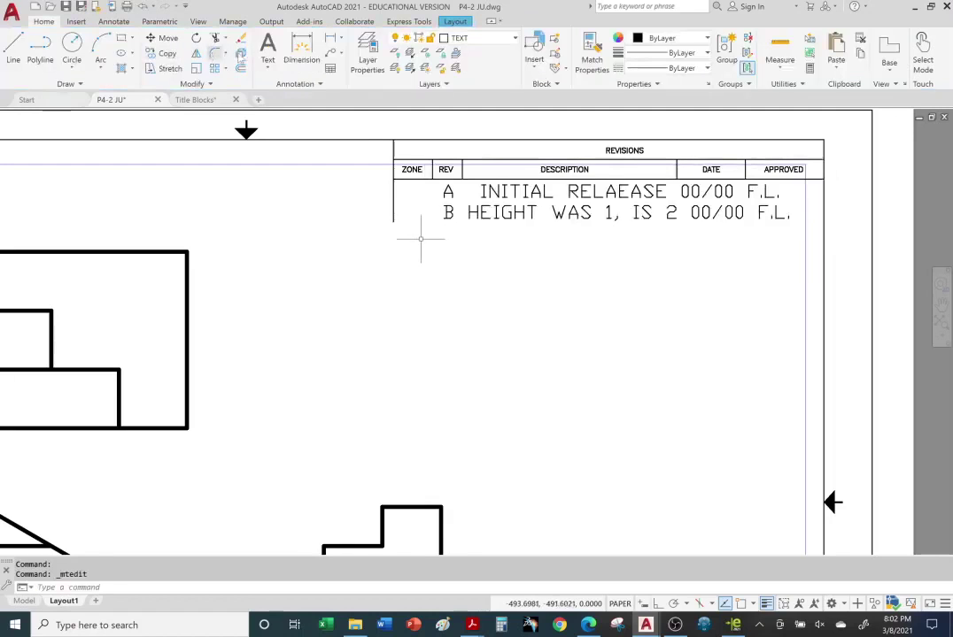
- Add the multiline text D8 in the ZONE column beside the revision B line
left_click(262, 50)
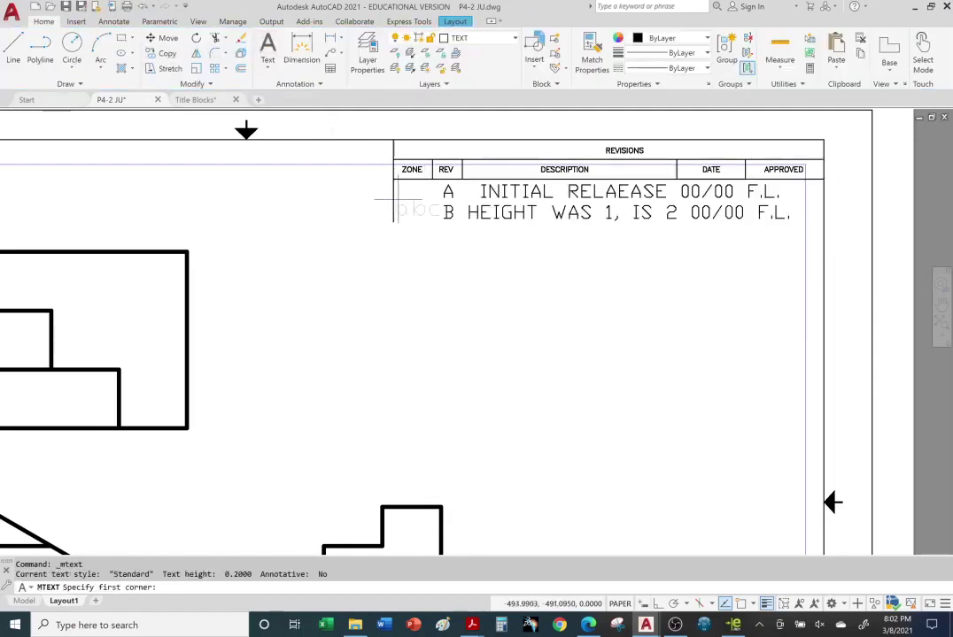
left_click(399, 202)
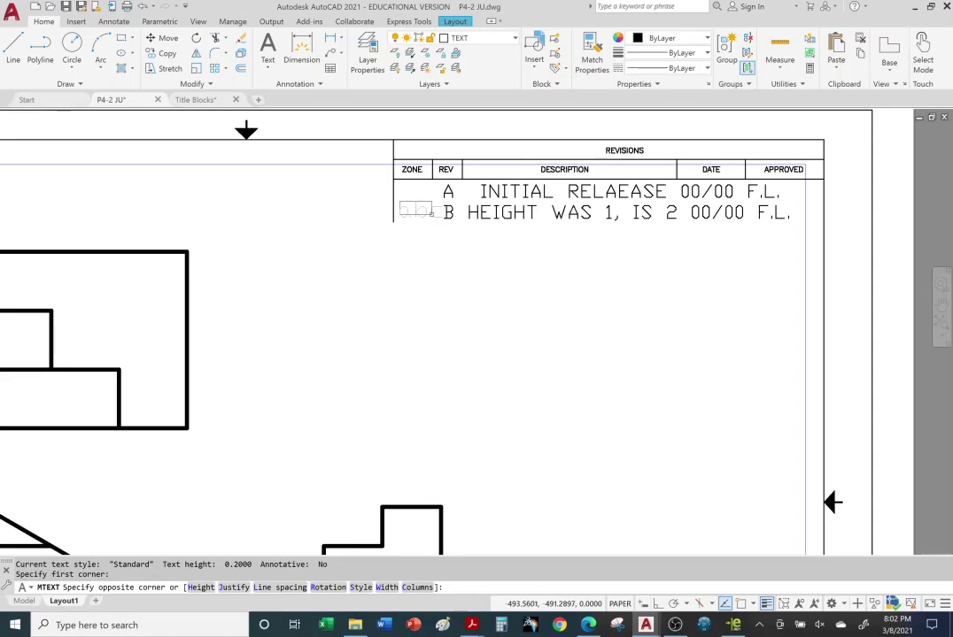
left_click(418, 246)
type("C")
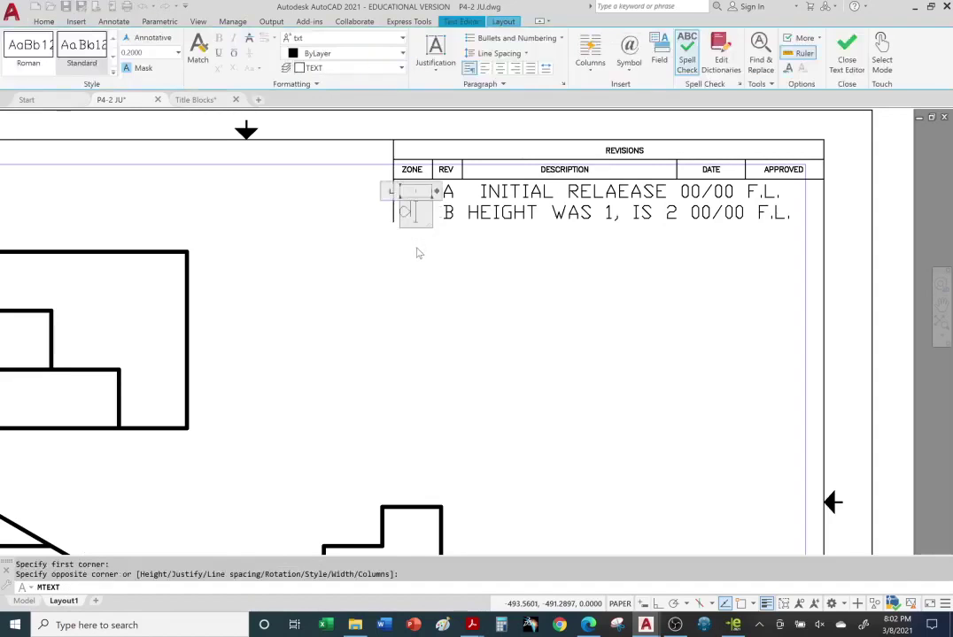
key("BackSpace")
type("D8")
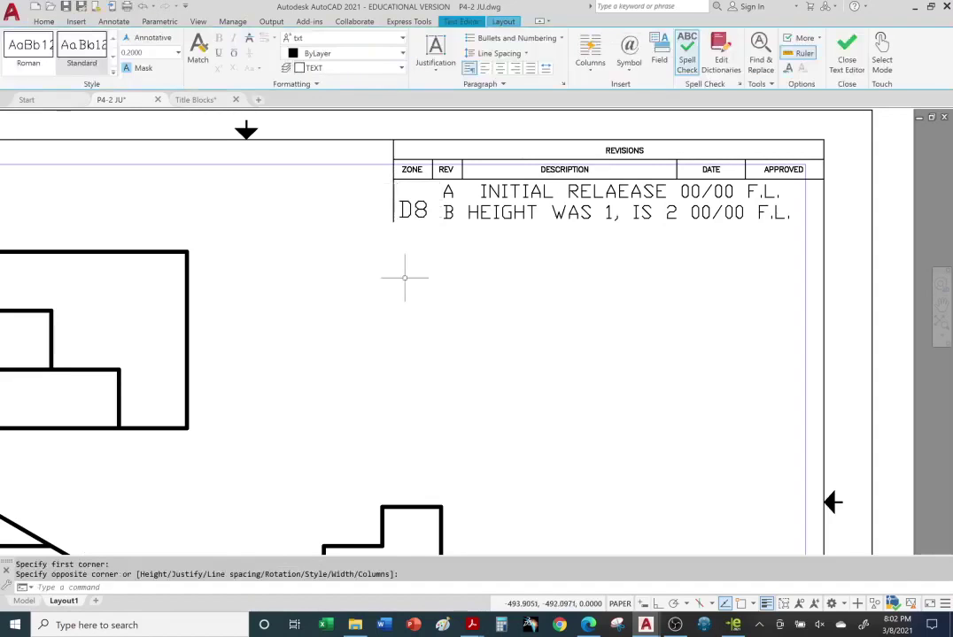
left_click(464, 276)
- Set the D8 zone text's height to 0.1600 and finish editing
left_click(412, 211)
left_click(418, 216)
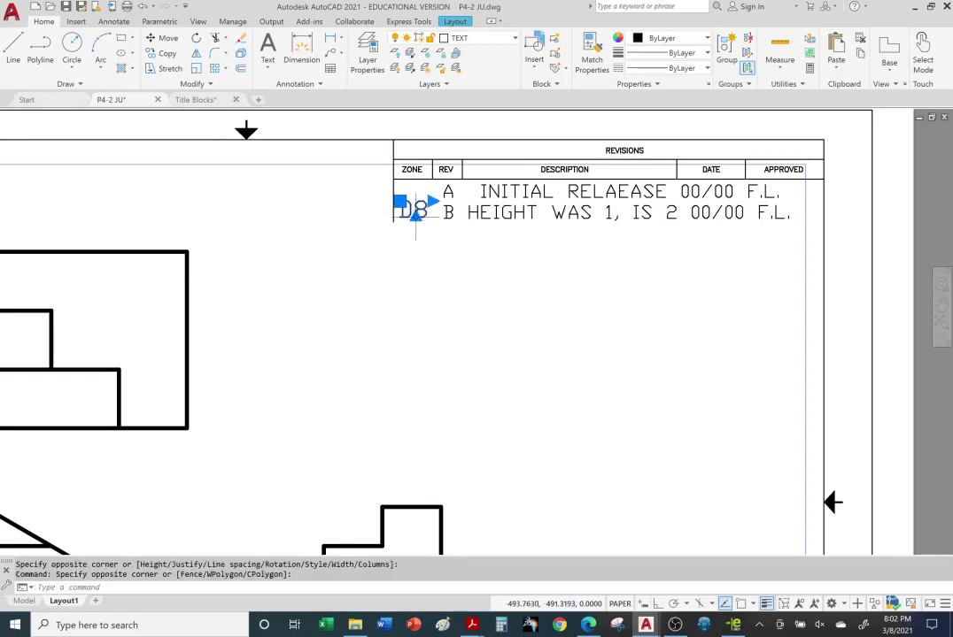
scroll(419, 213, "down", 2)
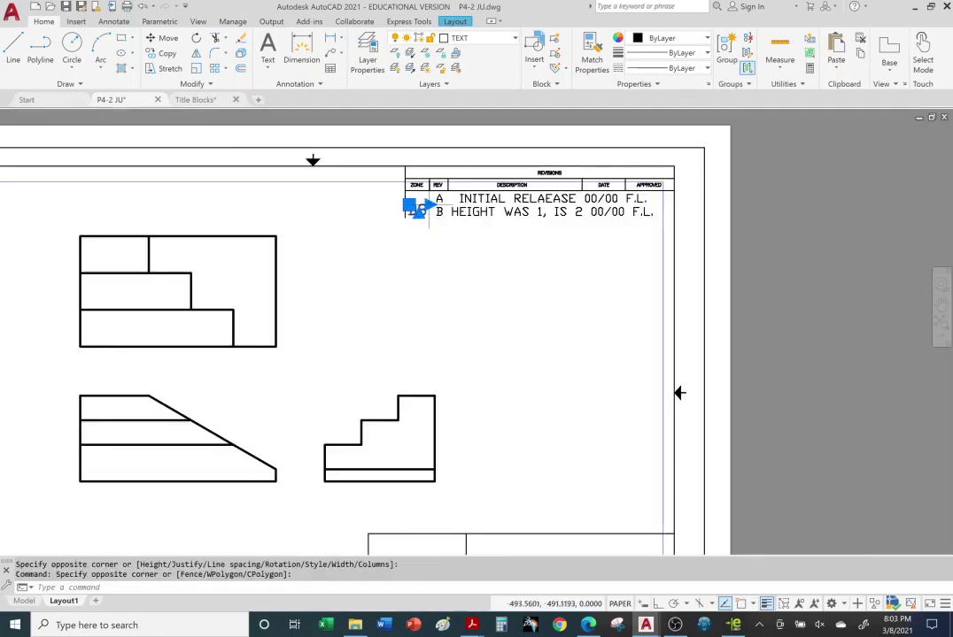
scroll(419, 213, "up", 8)
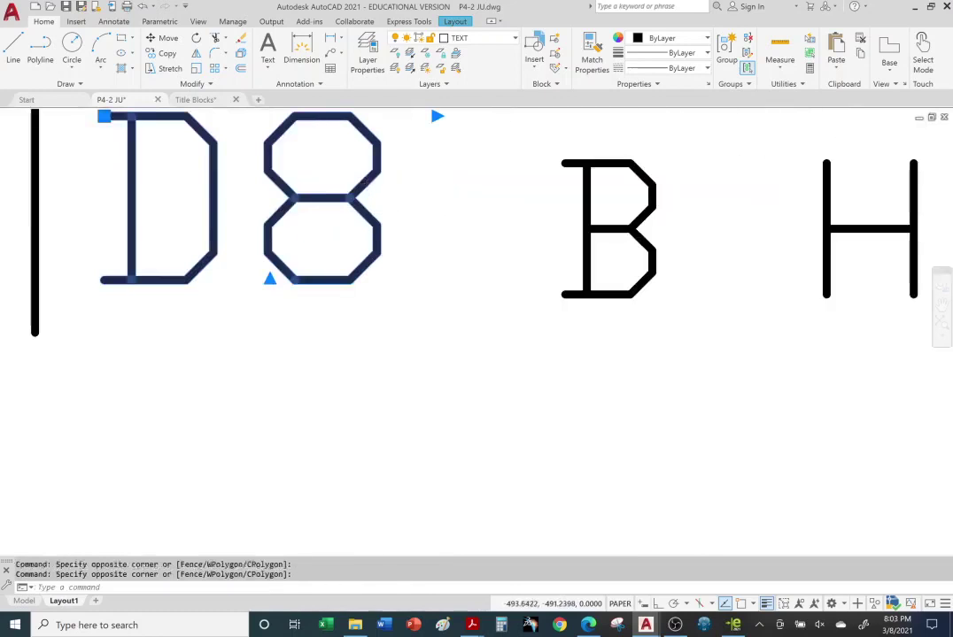
double_click(320, 169)
key("ctrl+a")
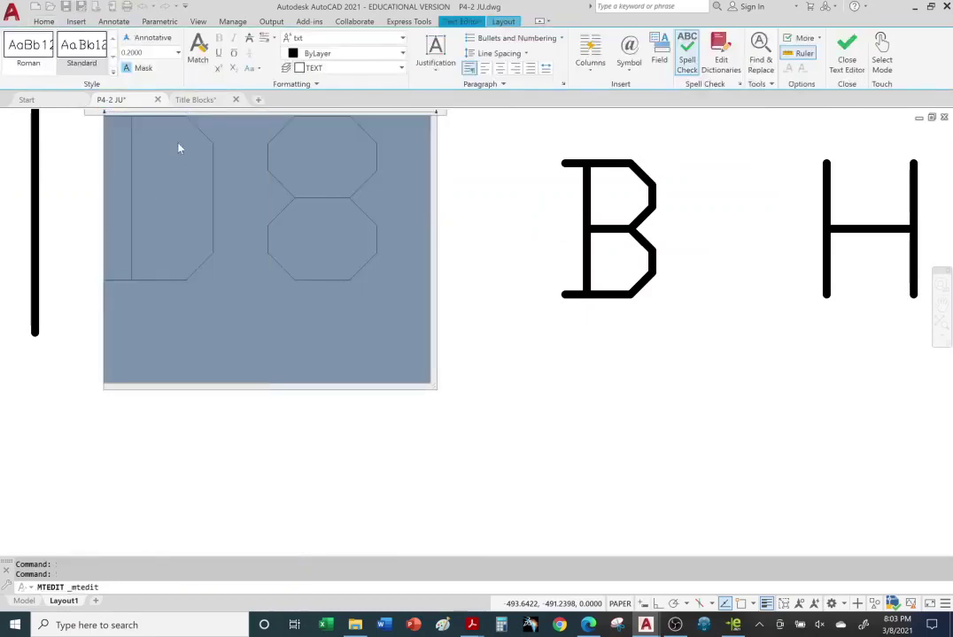
left_click(178, 53)
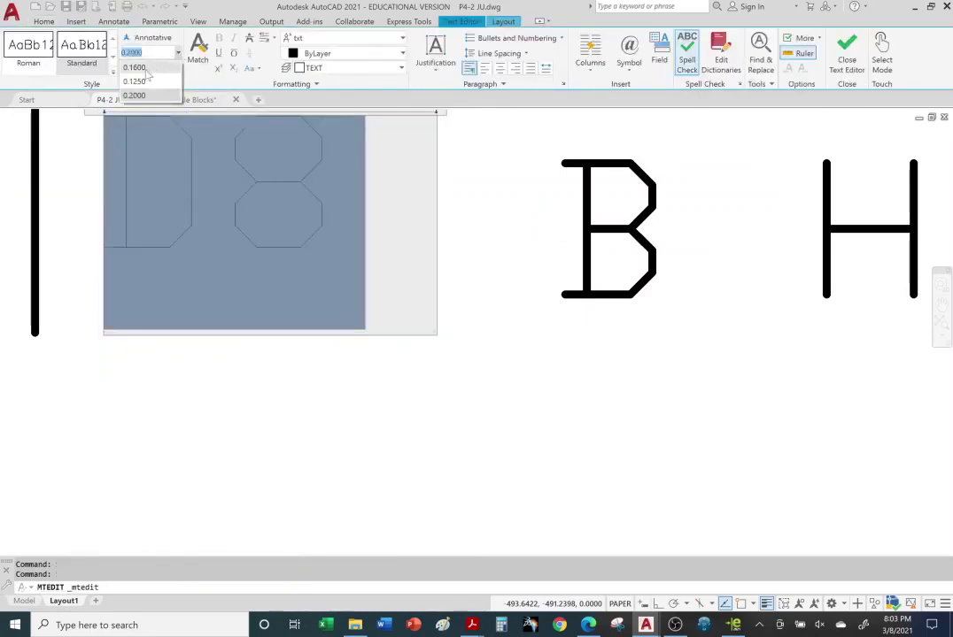
left_click(146, 80)
left_click(251, 408)
middle_click_drag(250, 408, 593, 322)
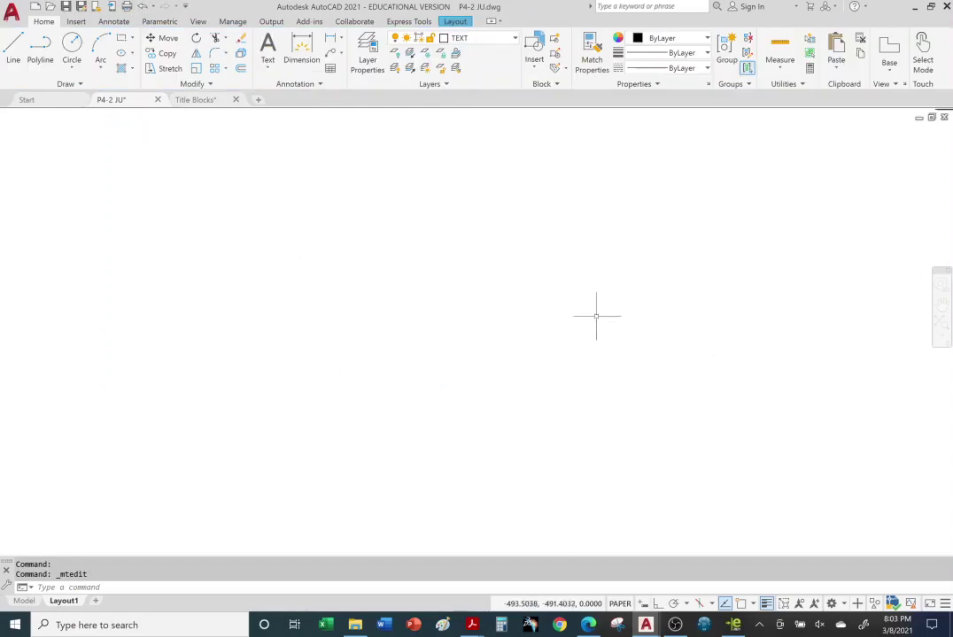
key("Escape")
key("Escape")
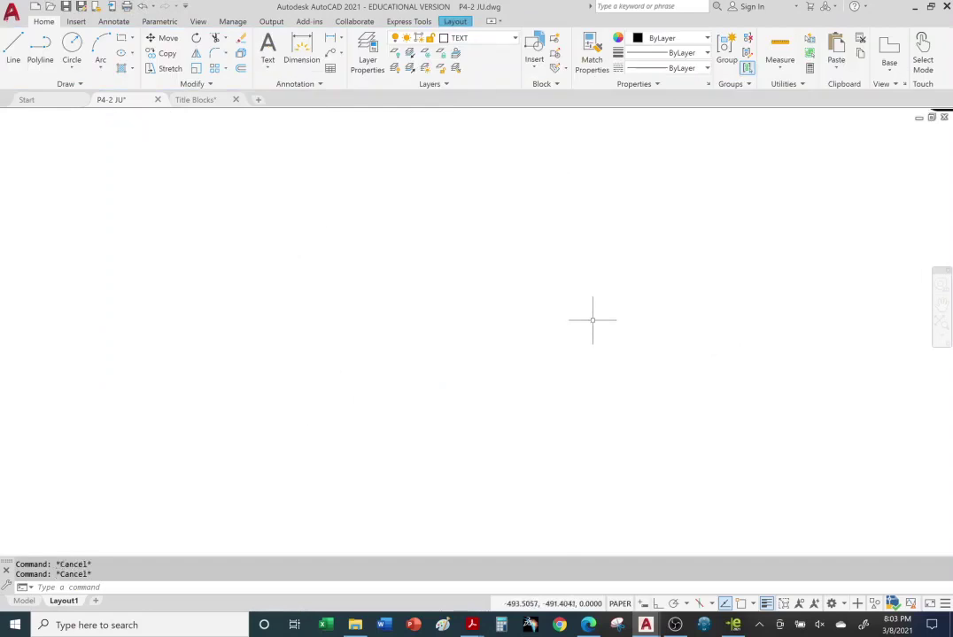
- Move the D8 zone text down so it lines up with the revision B line
middle_click(591, 319)
middle_click(591, 319)
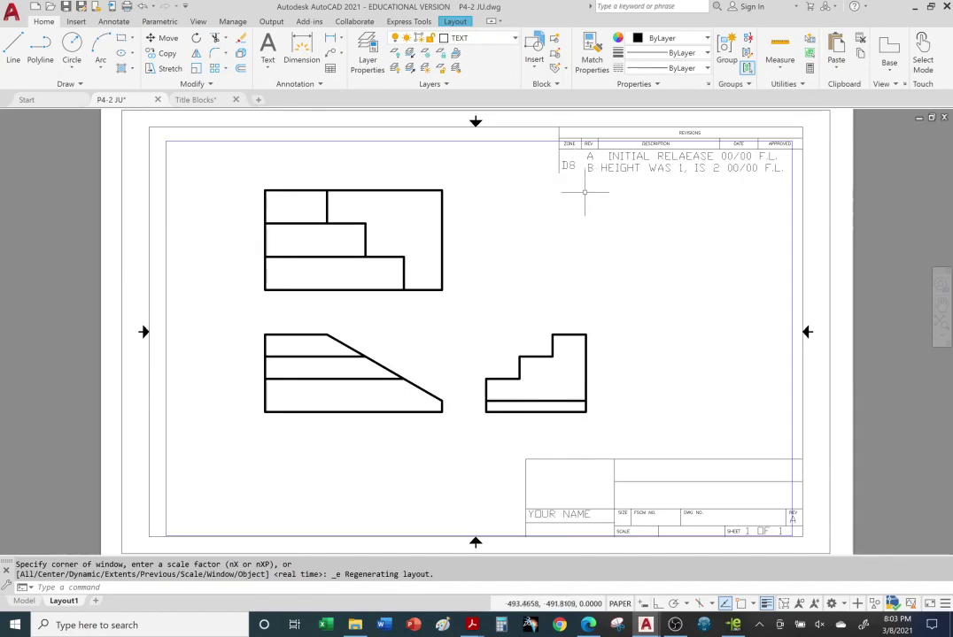
scroll(585, 175, "up", 8)
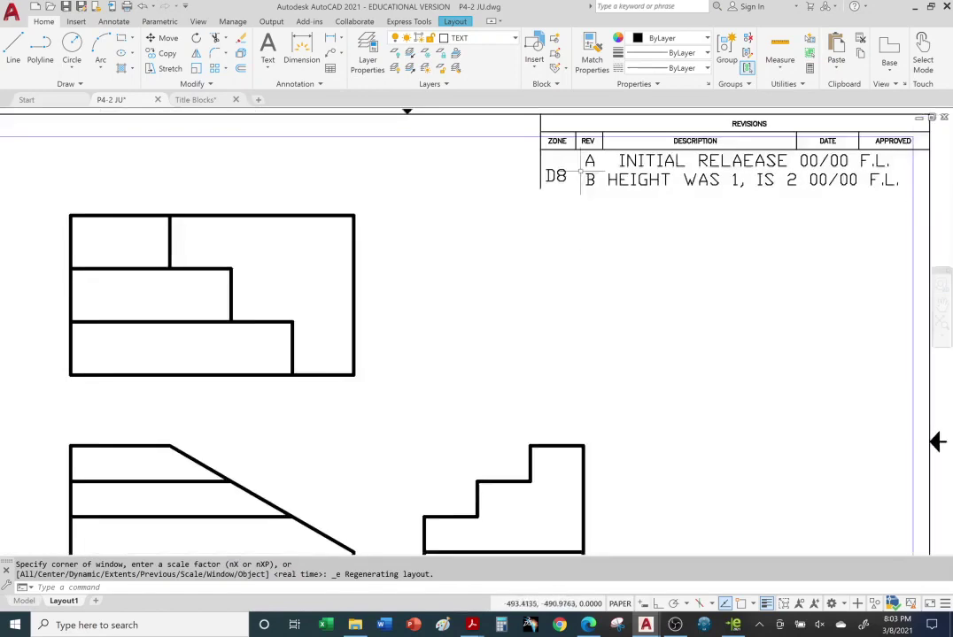
left_click(529, 189)
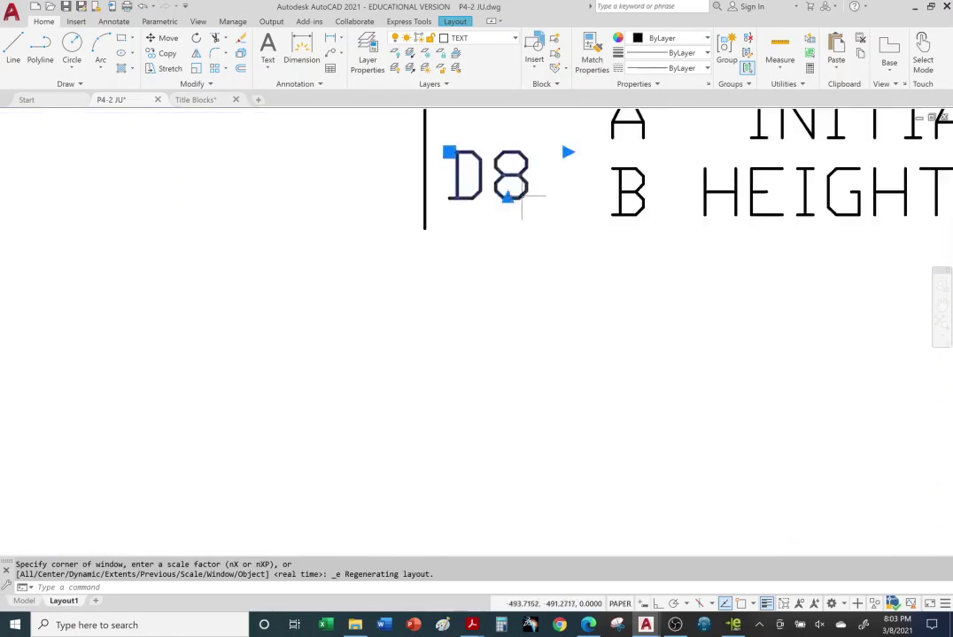
left_click(448, 151)
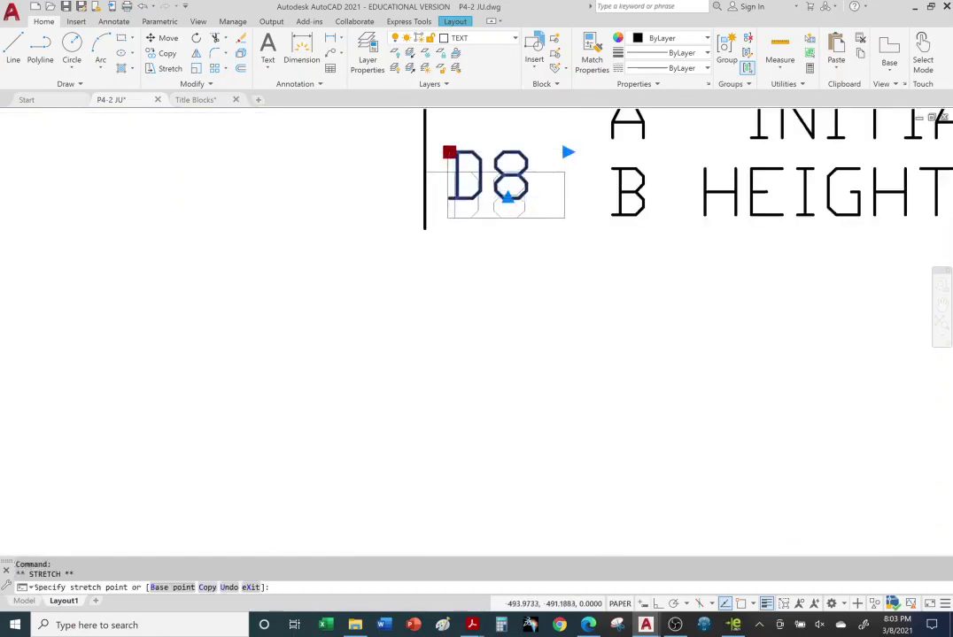
left_click(447, 172)
key("Escape")
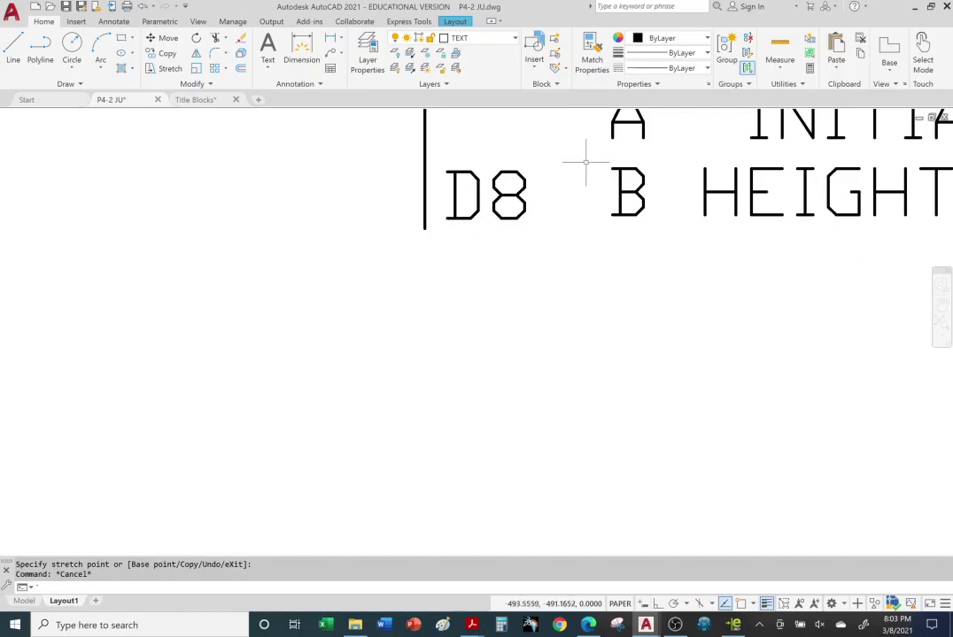
- Look over the revision entries and the whole Layout1 sheet, including its views and title block
middle_click_drag(676, 245, 549, 290)
scroll(551, 285, "up", 2)
scroll(551, 285, "down", 6)
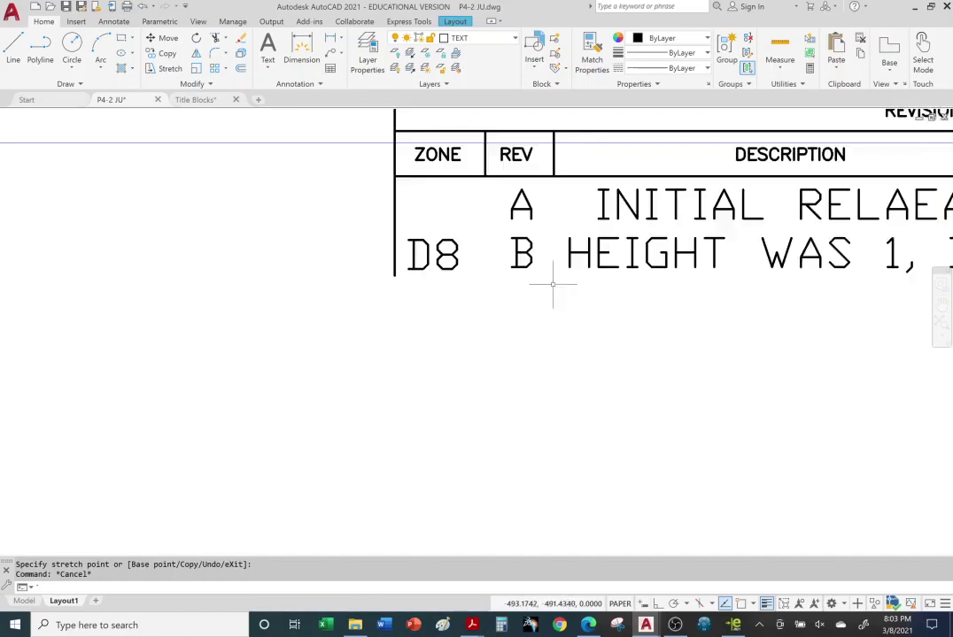
mouse_move(538, 336)
middle_mouse_down()
mouse_move(589, 312)
mouse_move(635, 270)
middle_mouse_up()
scroll(649, 270, "down", 3)
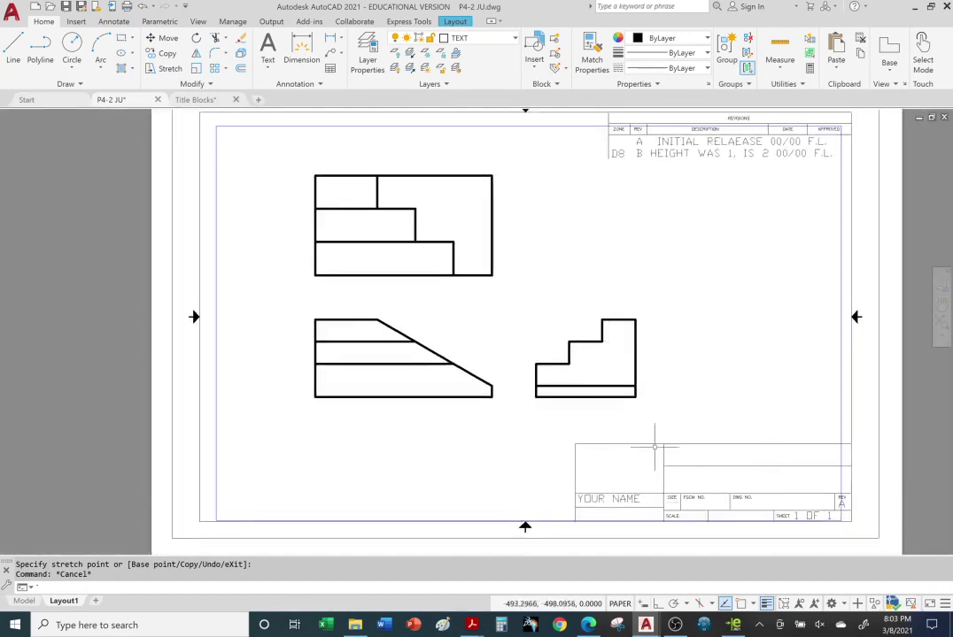
middle_click_drag(659, 443, 634, 410)
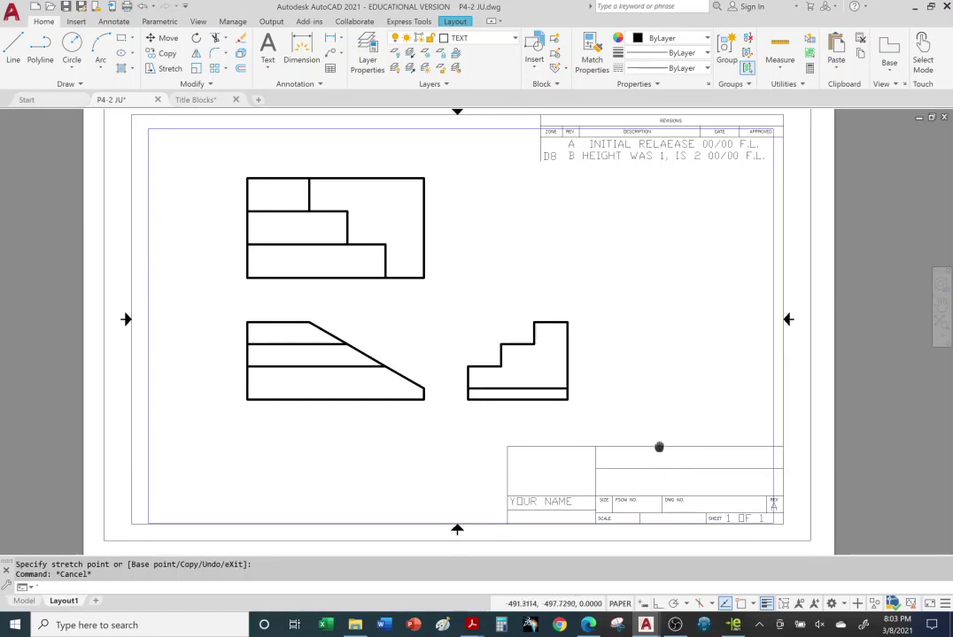
middle_click_drag(659, 446, 652, 459)
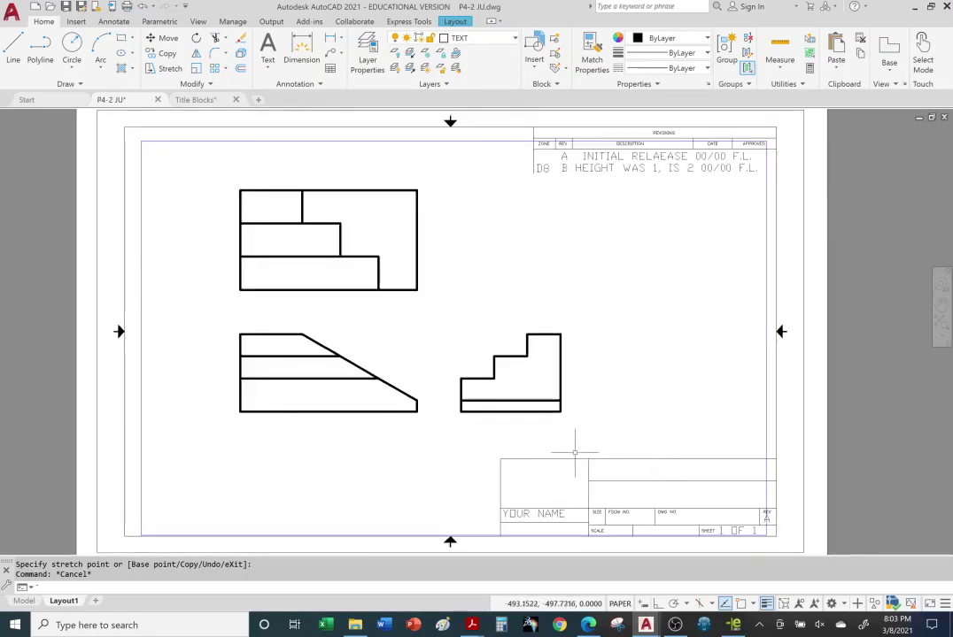
- View the part in model space, return to Layout1 and save the drawing
left_click(25, 601)
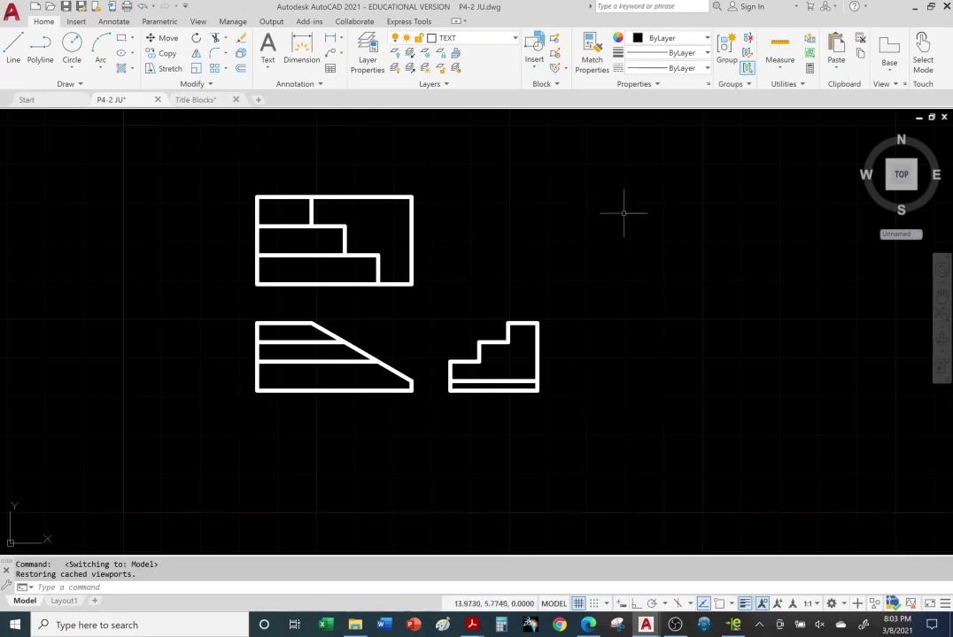
left_click(64, 601)
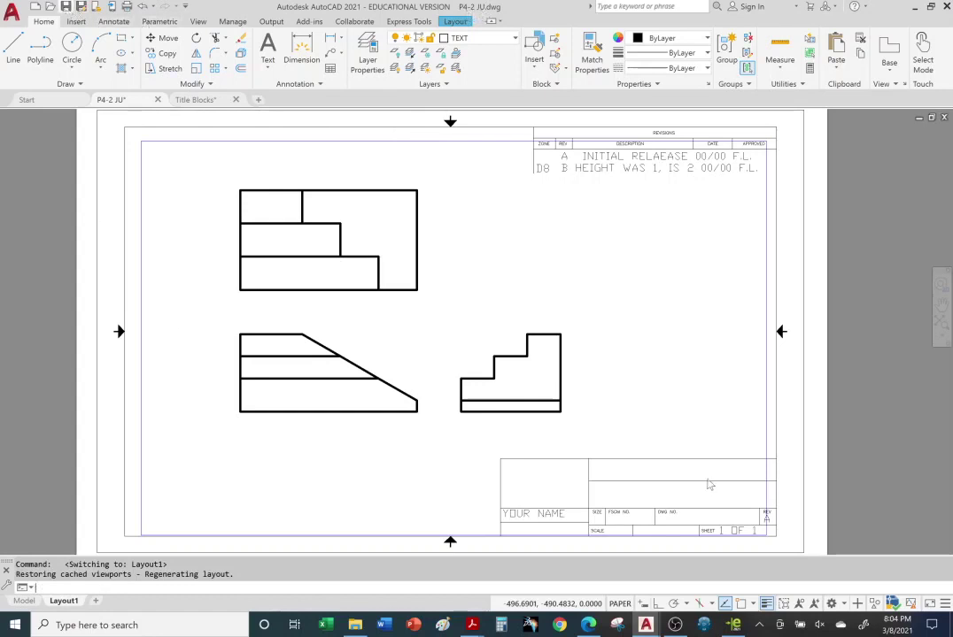
left_click(66, 6)
right_click(675, 625)
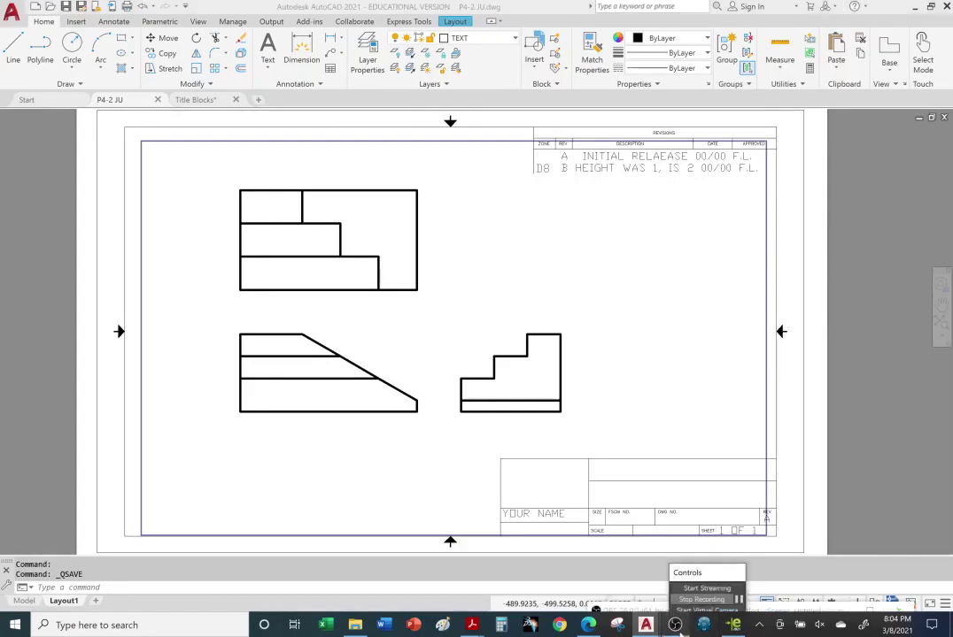